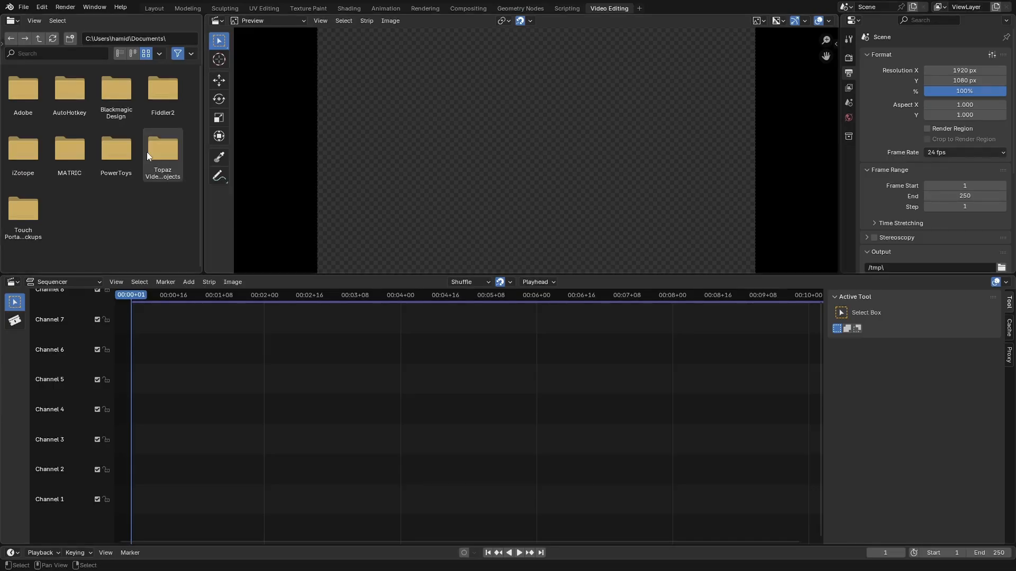
Open the project's Images folder in the Blender file browser and look through the image files
{"action": "right_click", "coordinate": [203, 192]}
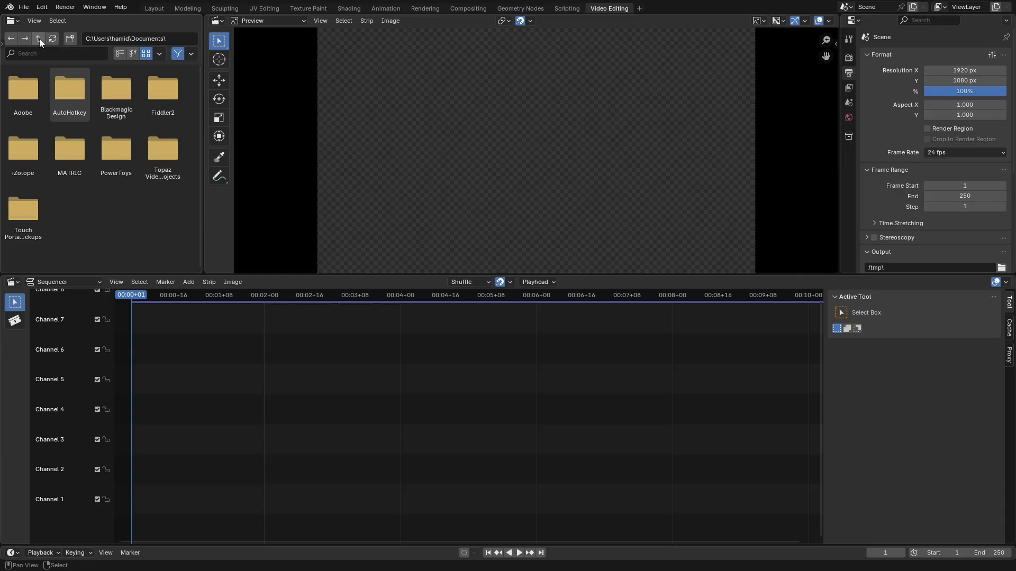
{"action": "left_click", "coordinate": [14, 22]}
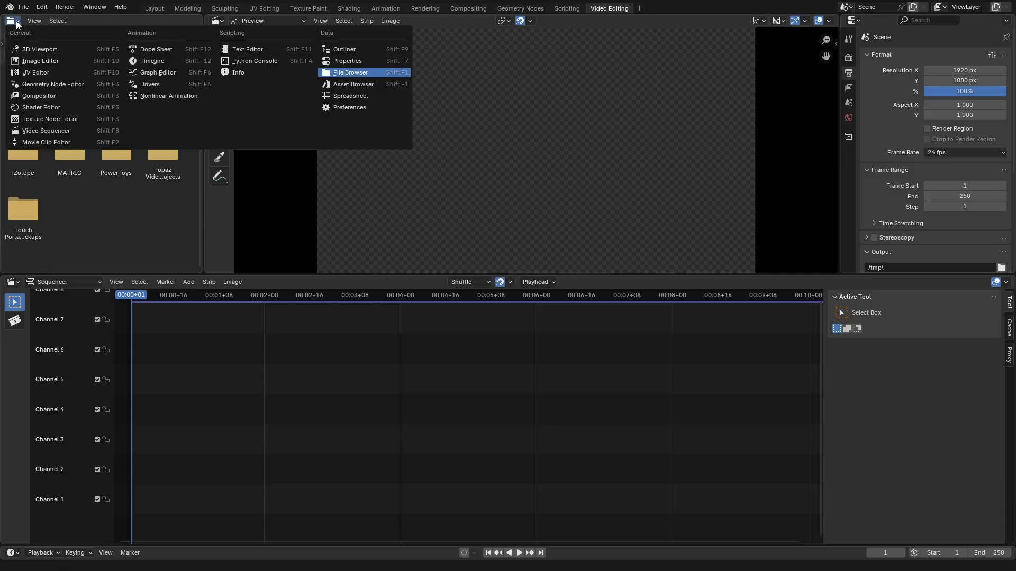
{"action": "key", "text": "Escape"}
{"action": "left_click", "coordinate": [39, 38]}
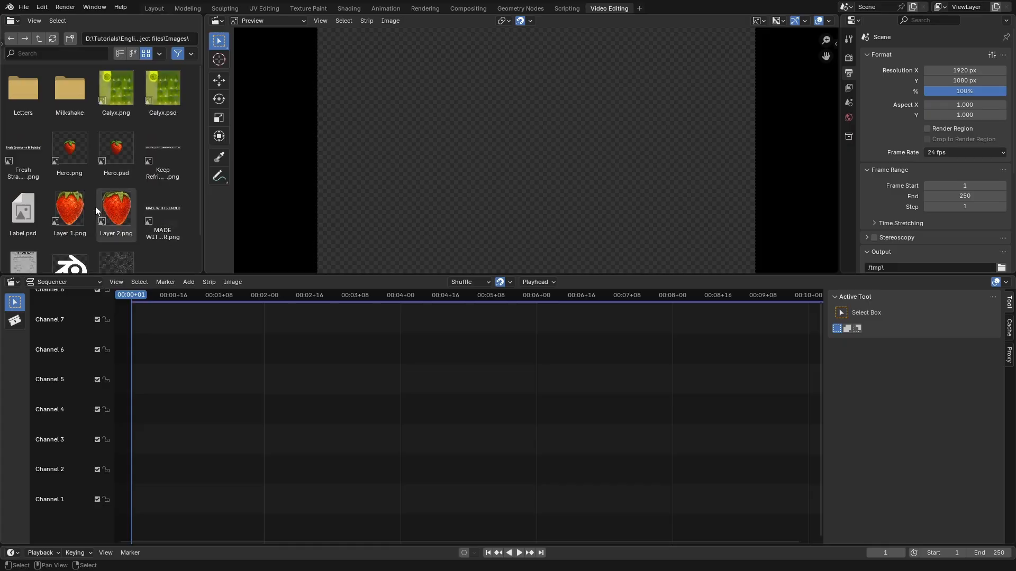
{"action": "scroll", "coordinate": [100, 206], "scroll_direction": "down", "scroll_amount": 2}
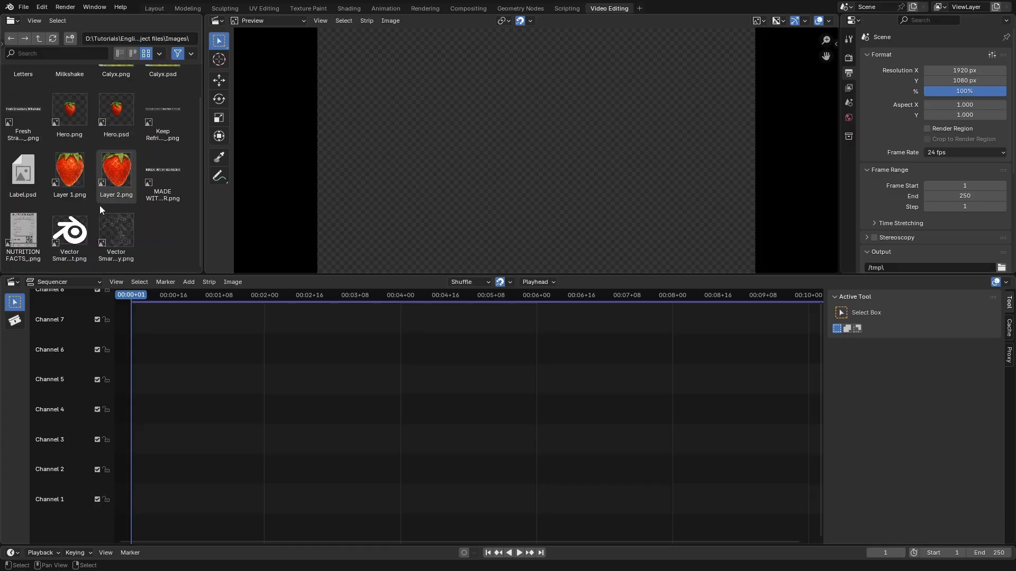
{"action": "scroll", "coordinate": [99, 206], "scroll_direction": "up", "scroll_amount": 1}
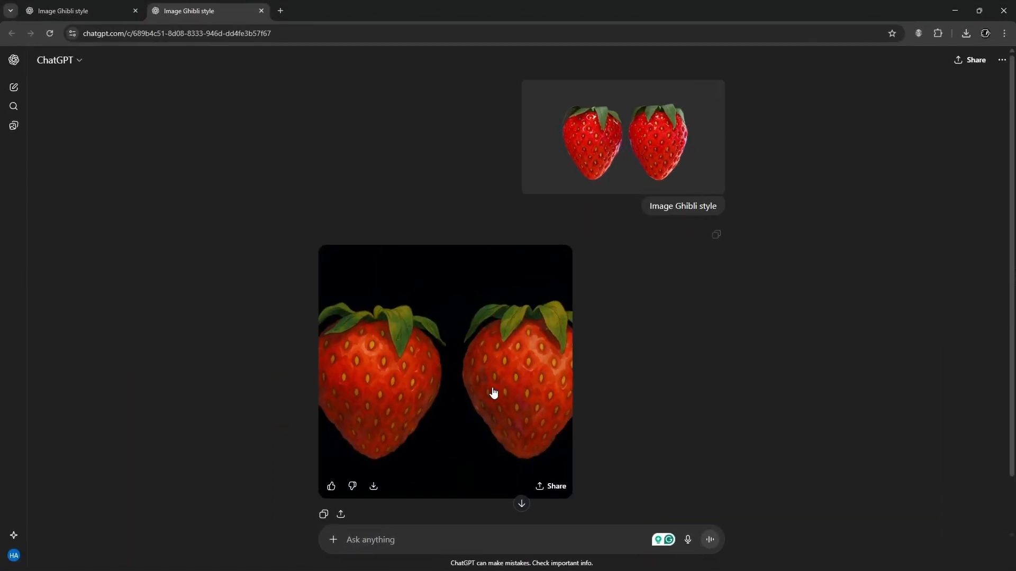
Switch to the ChatGPT conversations and compare the uploaded strawberry photos with their "Image Ghibli style" versions
{"action": "left_click", "coordinate": [649, 144]}
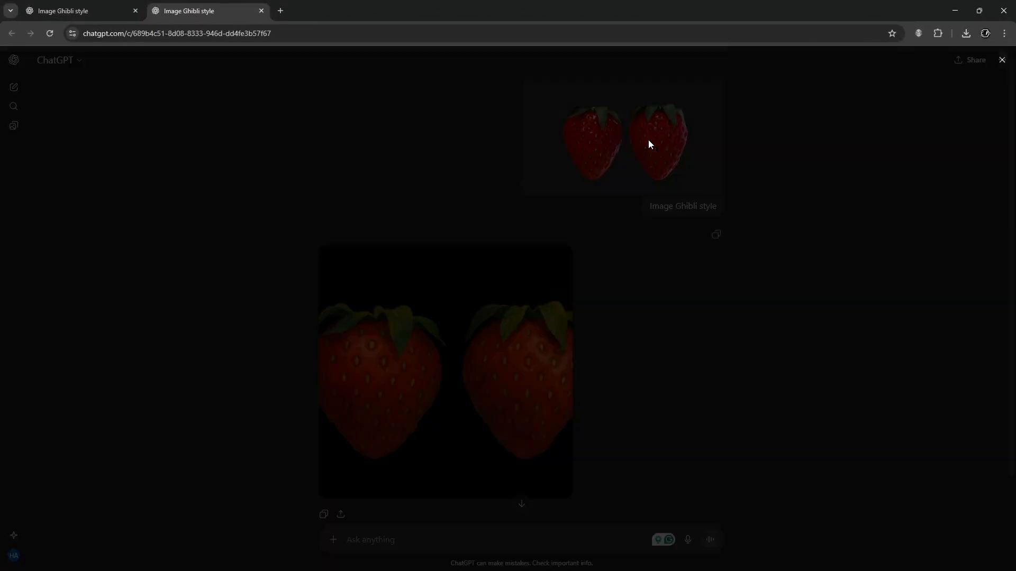
{"action": "left_click", "coordinate": [1002, 61]}
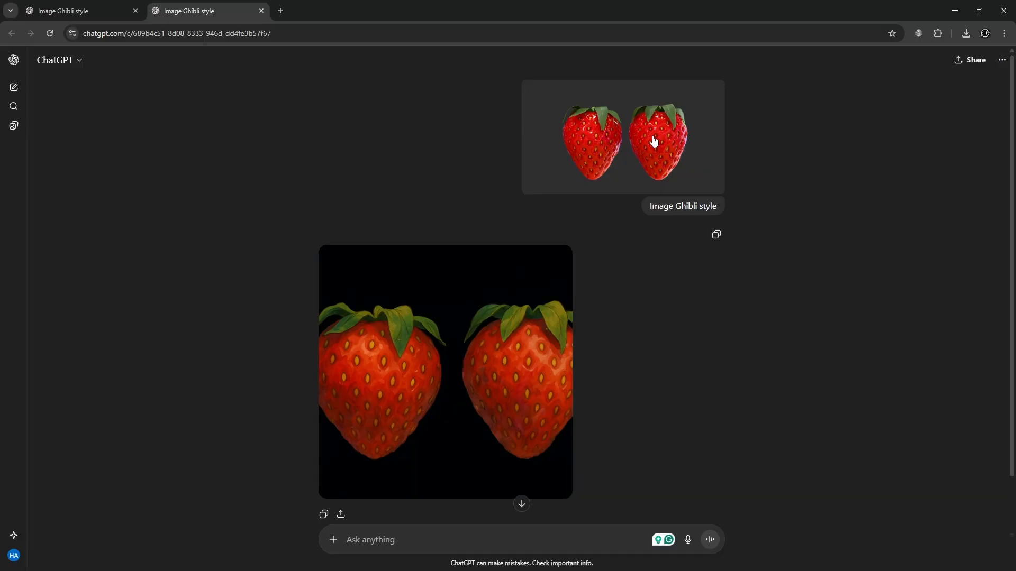
{"action": "left_click", "coordinate": [109, 15]}
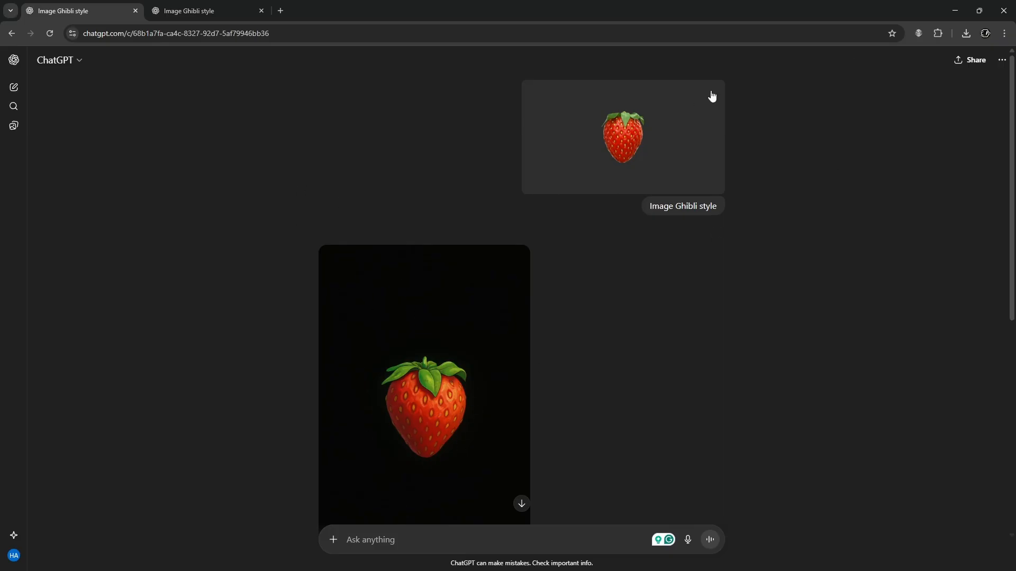
{"action": "left_click", "coordinate": [955, 11]}
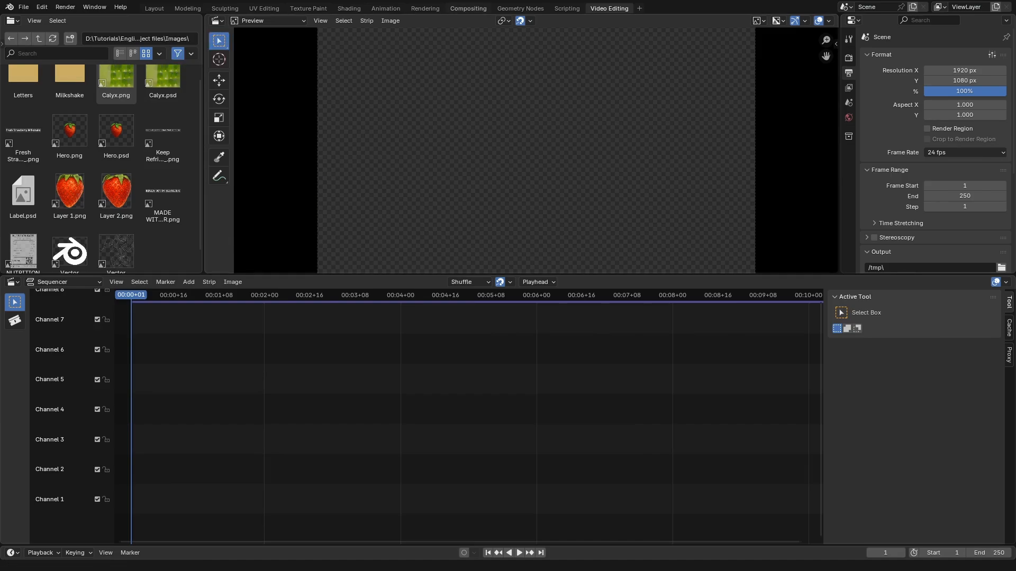
Examine the strawberry cutouts Layer 1.png and Layer 2.png in the image viewer
{"action": "left_click_drag", "start_coordinate": [469, 0], "coordinate": [311, 111]}
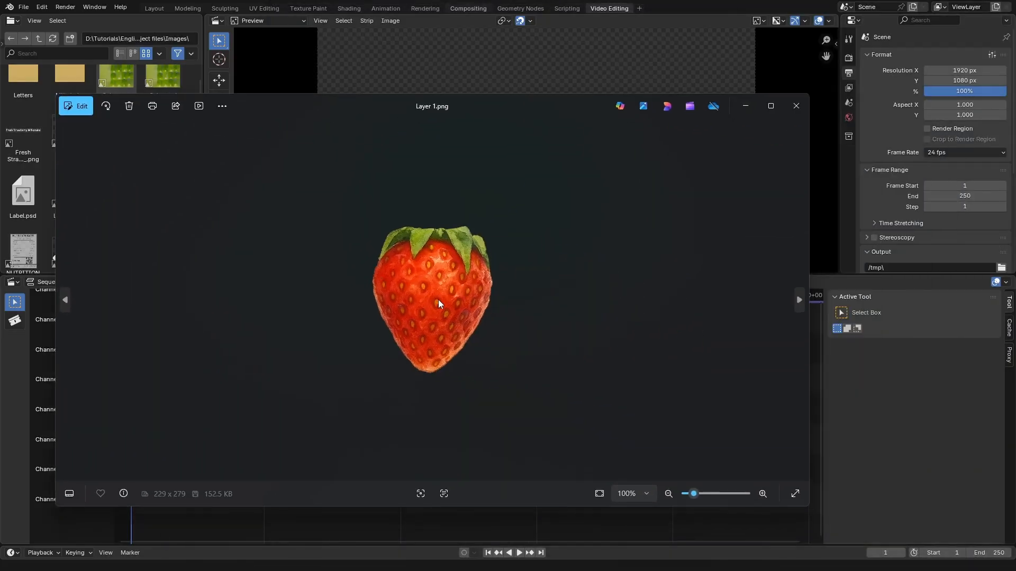
{"action": "scroll", "coordinate": [430, 300], "scroll_direction": "up", "scroll_amount": 3}
{"action": "scroll", "coordinate": [432, 294], "scroll_direction": "down", "scroll_amount": 3}
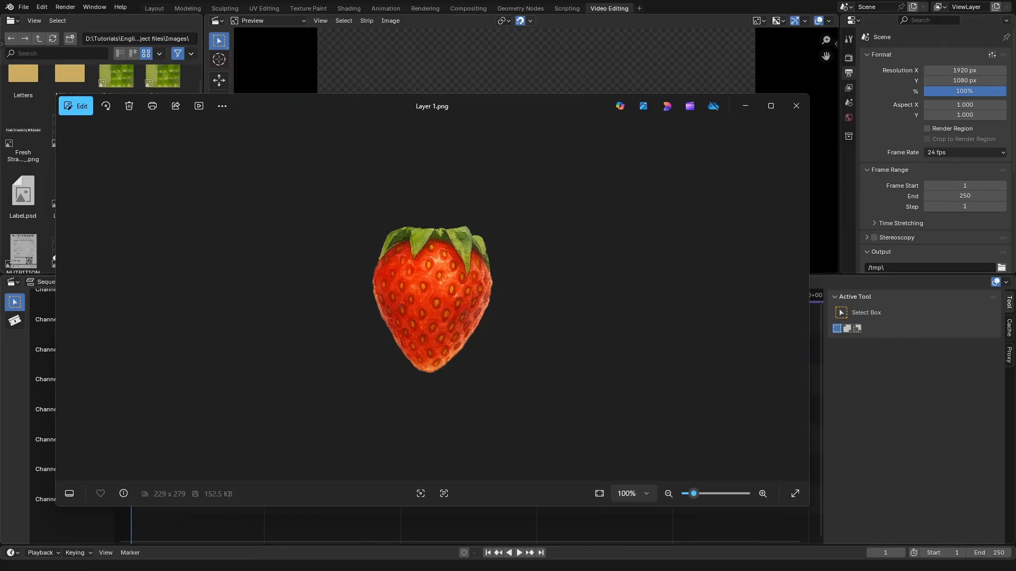
{"action": "left_click_drag", "start_coordinate": [476, 1], "coordinate": [344, 99]}
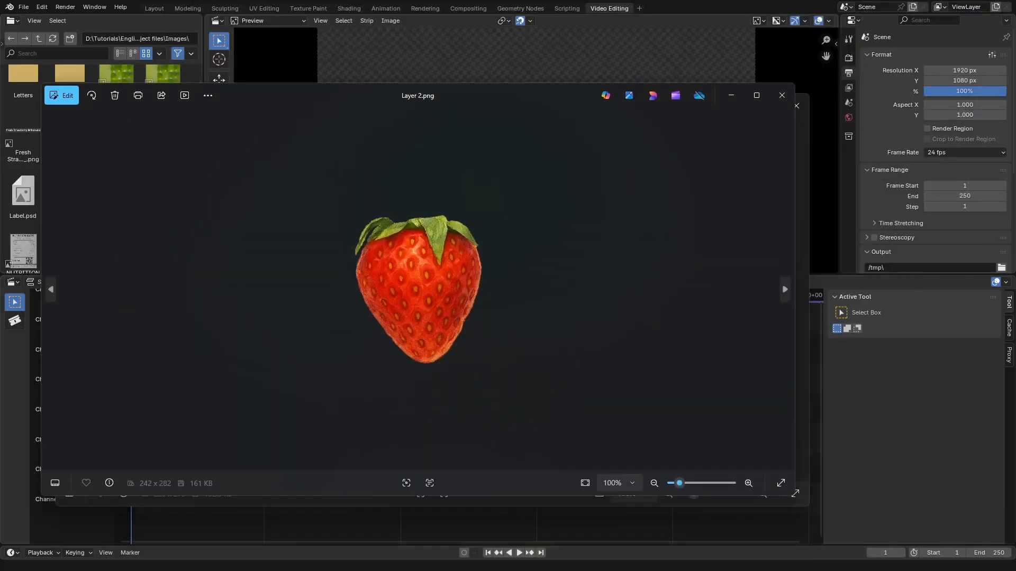
Examine the leaf and seed details of the strawberry in Hero.png up close
{"action": "left_click_drag", "start_coordinate": [540, 1], "coordinate": [504, 119]}
{"action": "scroll", "coordinate": [417, 291], "scroll_direction": "up", "scroll_amount": 4}
{"action": "scroll", "coordinate": [417, 372], "scroll_direction": "down", "scroll_amount": 4}
{"action": "scroll", "coordinate": [466, 215], "scroll_direction": "up", "scroll_amount": 3}
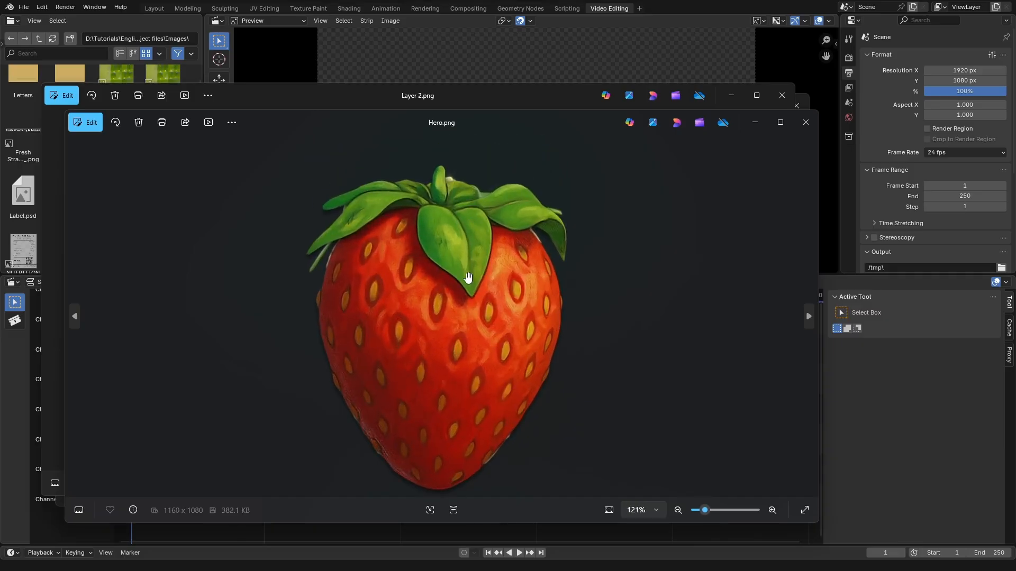
{"action": "scroll", "coordinate": [469, 363], "scroll_direction": "down", "scroll_amount": 2}
{"action": "scroll", "coordinate": [469, 351], "scroll_direction": "up", "scroll_amount": 4}
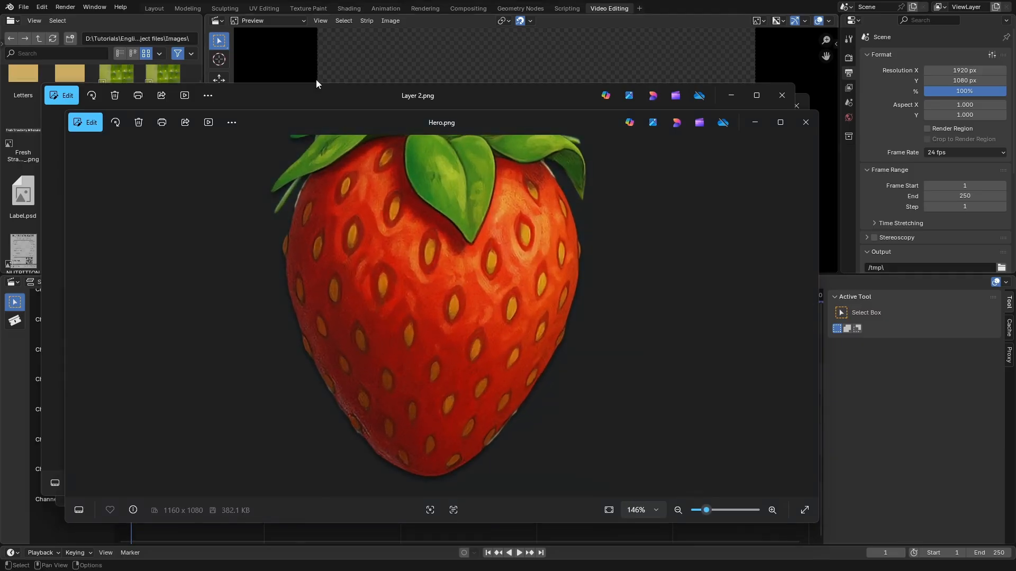
Examine the label artwork, including NUTRITION FACTS_.png, arranging the image viewer windows on screen
{"action": "left_click_drag", "start_coordinate": [449, 1], "coordinate": [367, 105]}
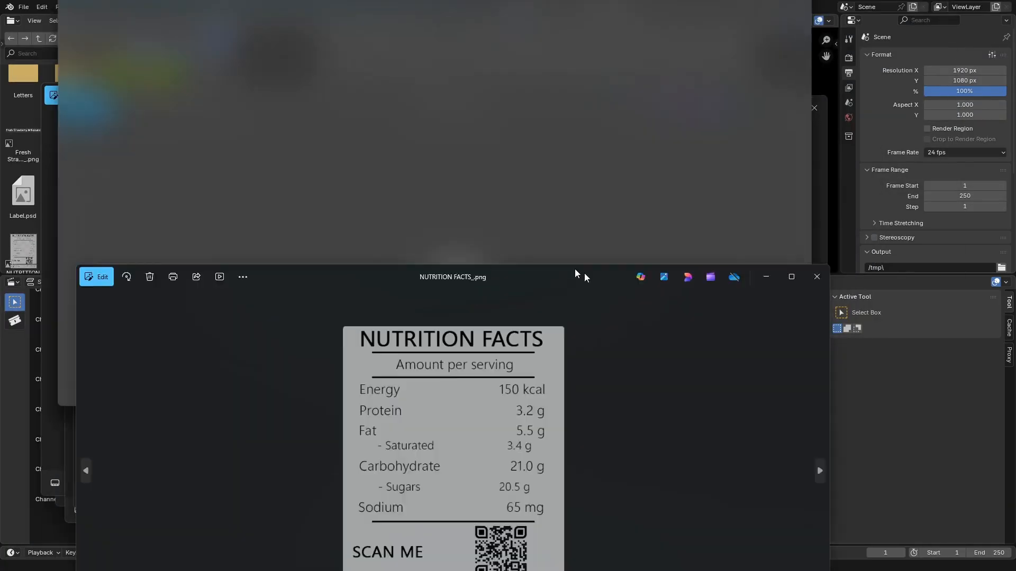
{"action": "left_click_drag", "start_coordinate": [584, 273], "coordinate": [533, 77]}
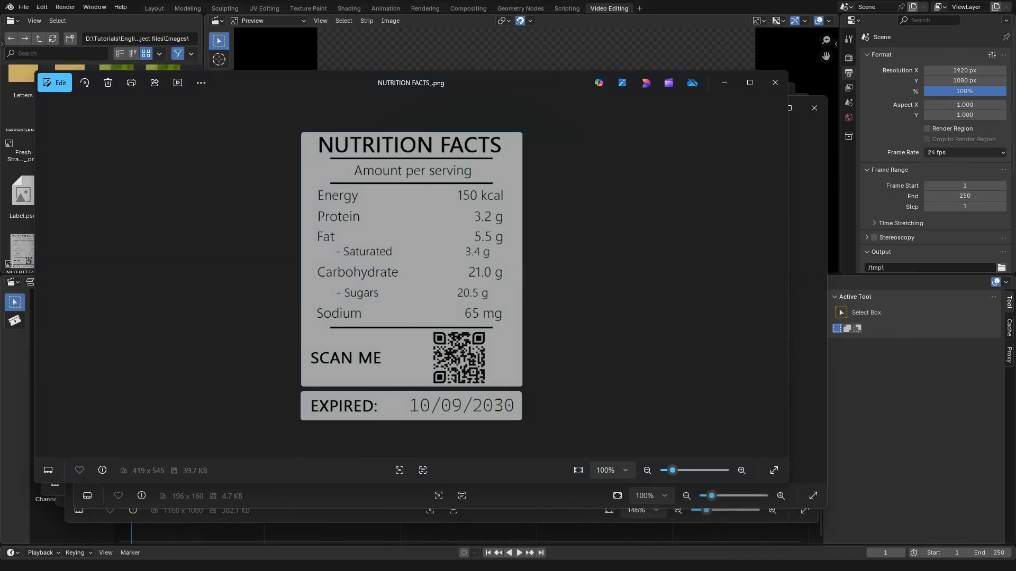
{"action": "left_click_drag", "start_coordinate": [476, 0], "coordinate": [343, 73]}
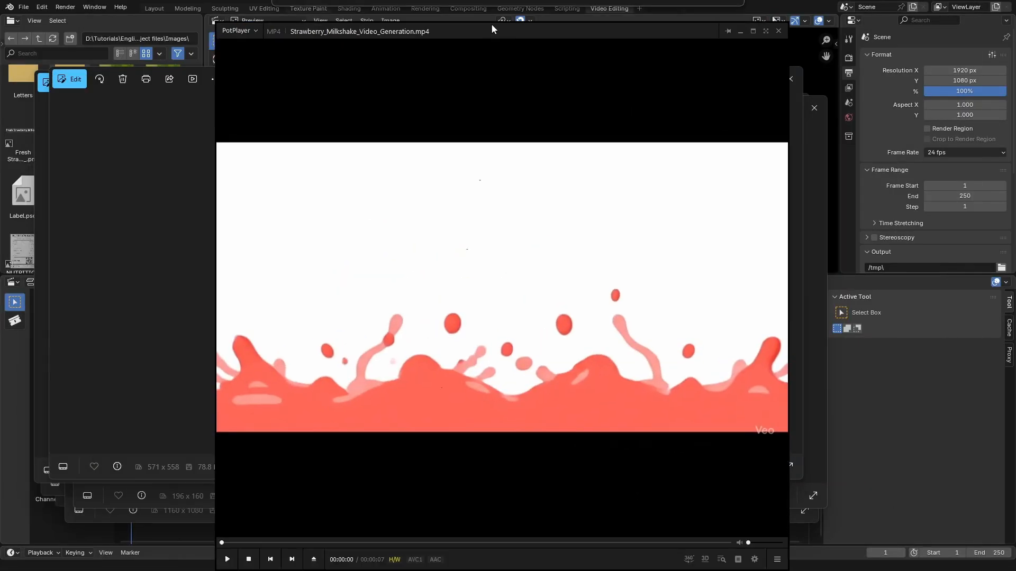
Play the Strawberry_Milkshake_Video_Generation.mp4 clip in PotPlayer
{"action": "left_click_drag", "start_coordinate": [491, 24], "coordinate": [450, 11]}
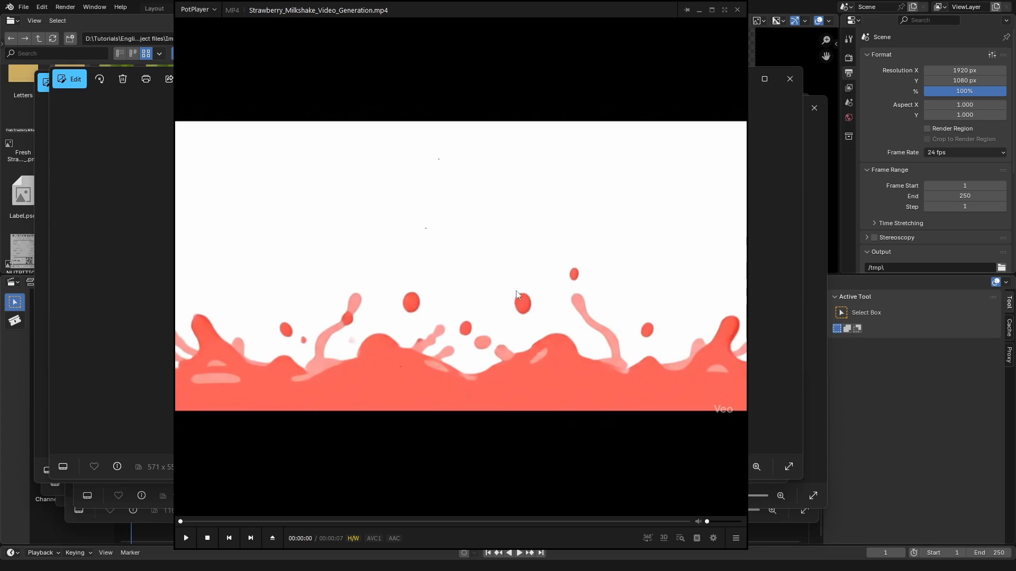
{"action": "left_click", "coordinate": [186, 538]}
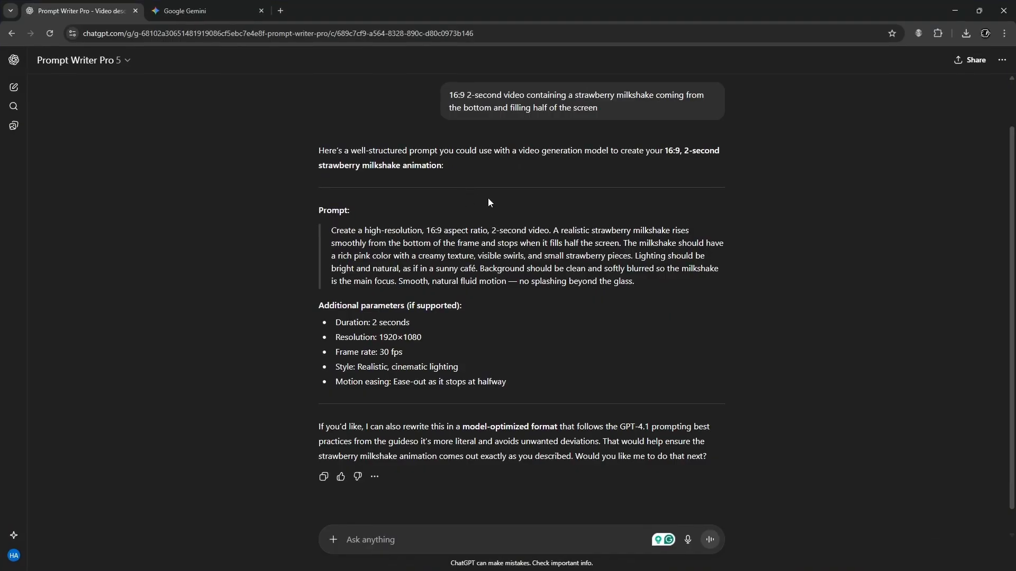
Review the 16:9 2-second strawberry milkshake request and the generated video prompt with its additional parameters in Prompt Writer Pro
{"action": "scroll", "coordinate": [488, 202], "scroll_direction": "up", "scroll_amount": 1}
{"action": "triple_click", "coordinate": [522, 161]}
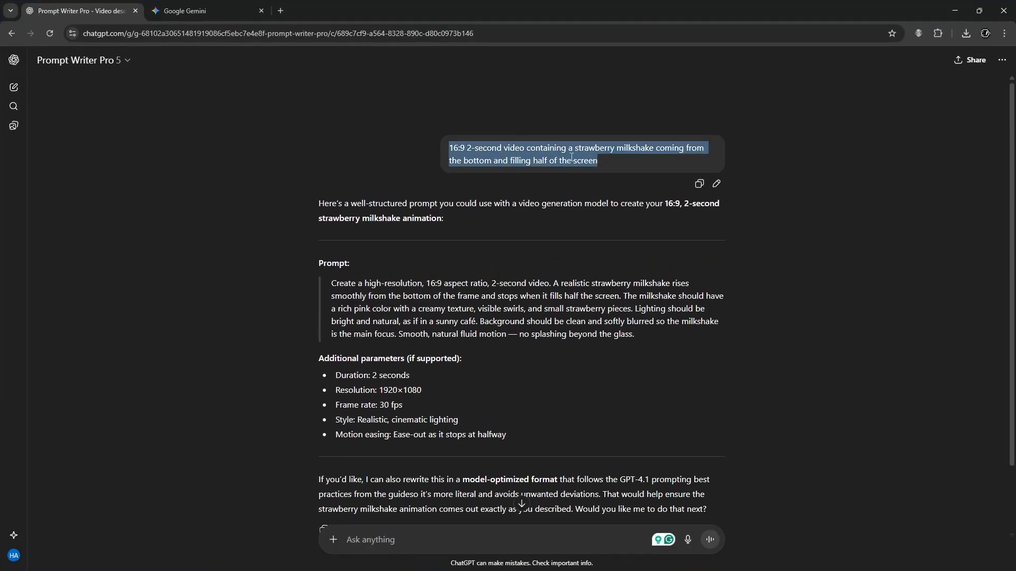
{"action": "left_click", "coordinate": [604, 162]}
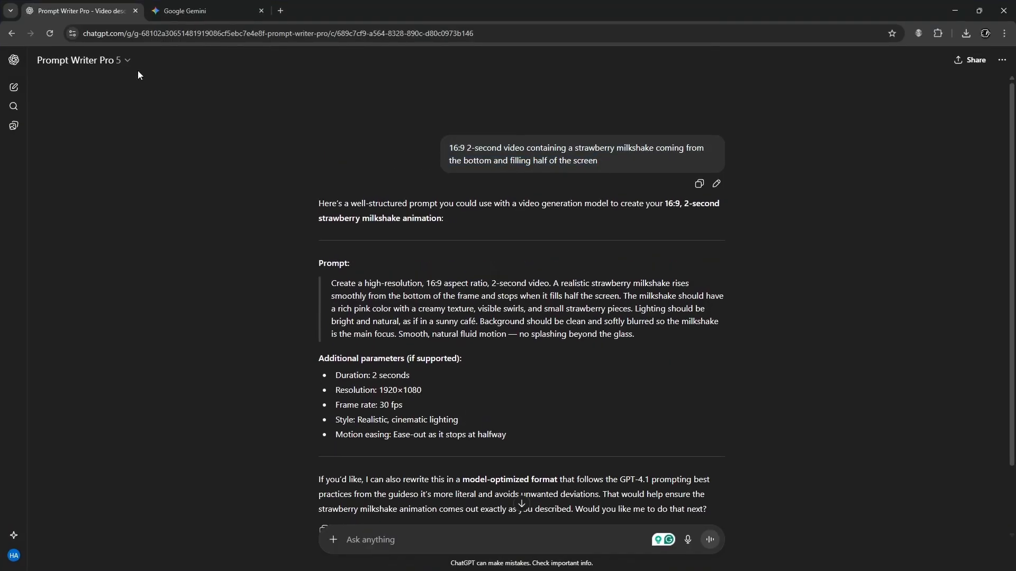
{"action": "scroll", "coordinate": [475, 226], "scroll_direction": "down", "scroll_amount": 2}
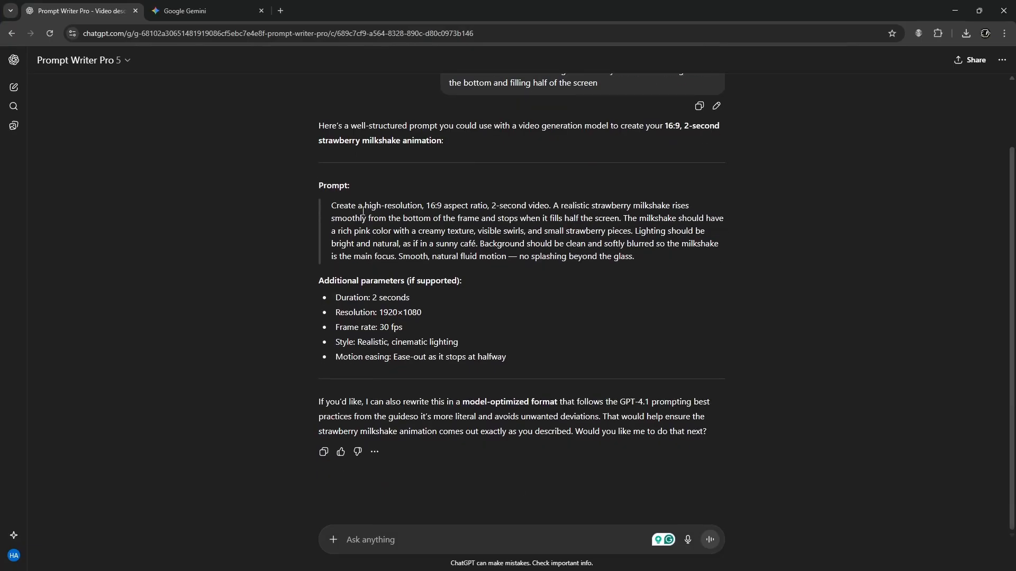
{"action": "left_click_drag", "start_coordinate": [332, 205], "coordinate": [517, 363]}
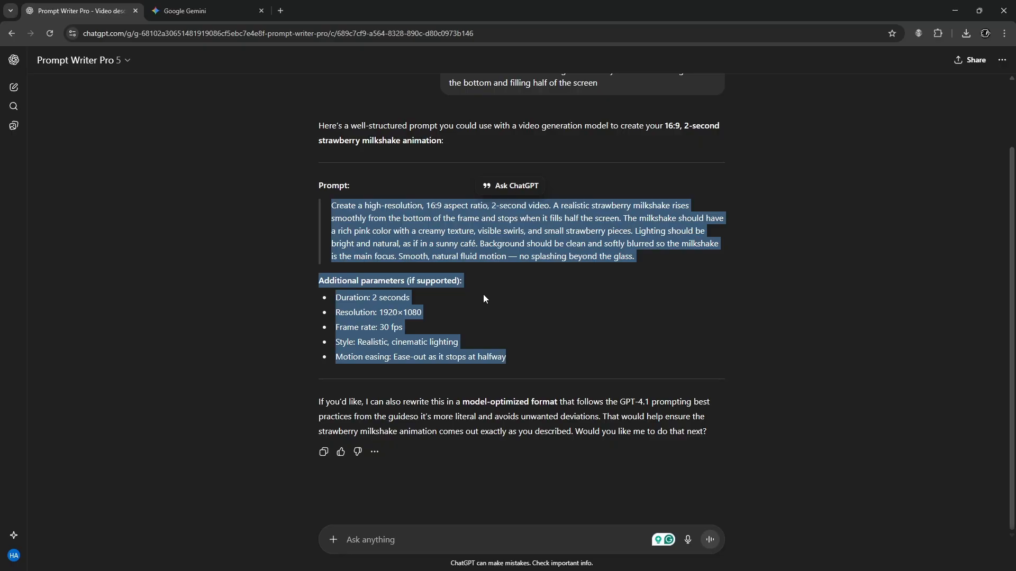
{"action": "left_click", "coordinate": [472, 247]}
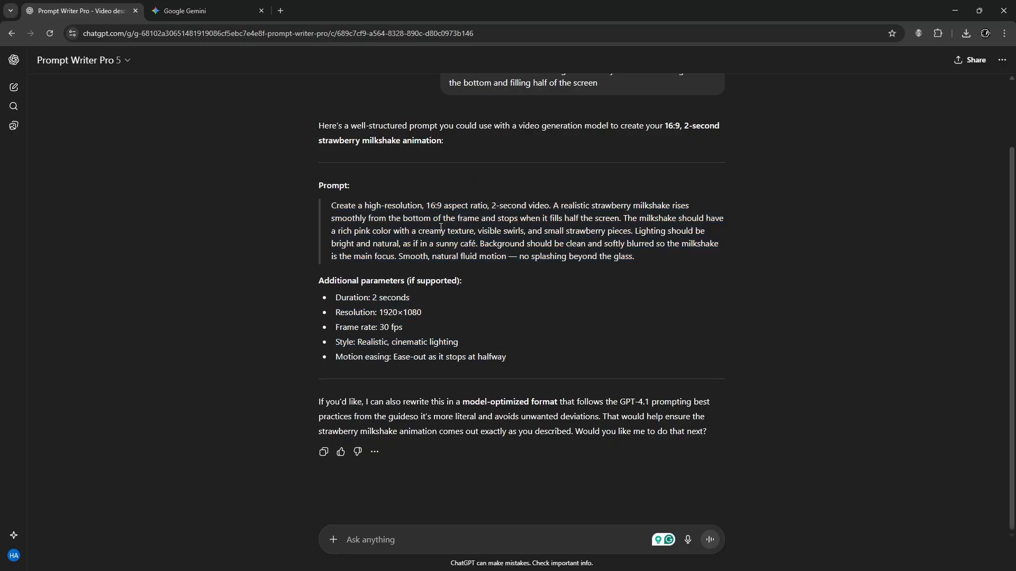
Switch to the Google Gemini conversation and compare the text-only milkshake video prompt with the version that uses a reference image
{"action": "left_click", "coordinate": [185, 11]}
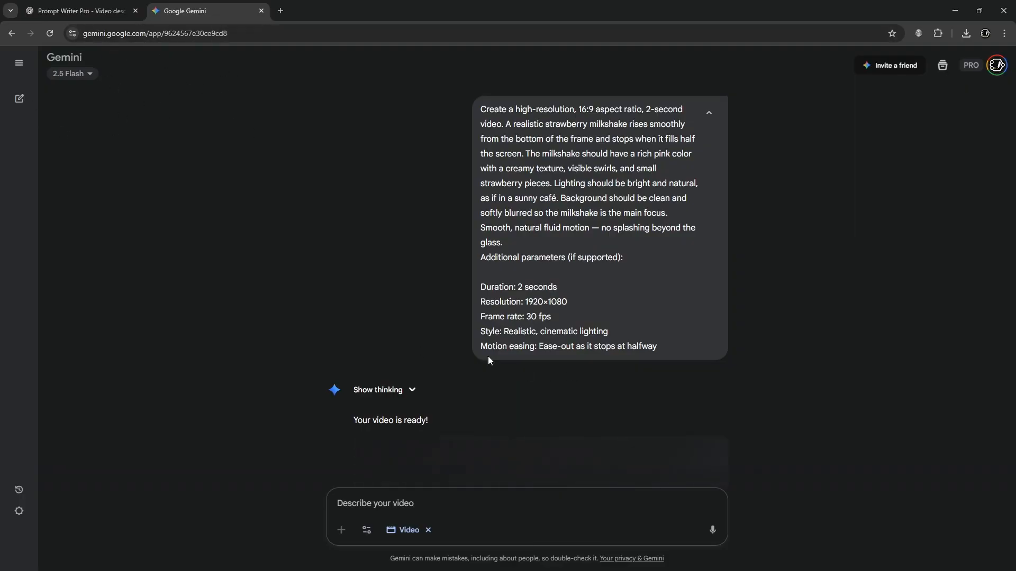
{"action": "scroll", "coordinate": [473, 347], "scroll_direction": "down", "scroll_amount": 5}
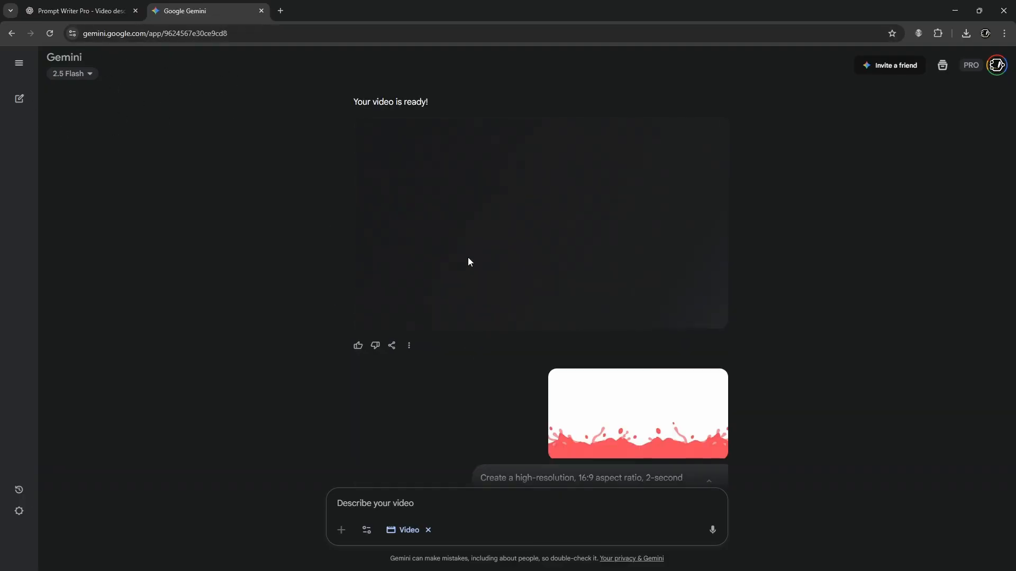
{"action": "scroll", "coordinate": [468, 262], "scroll_direction": "down", "scroll_amount": 5}
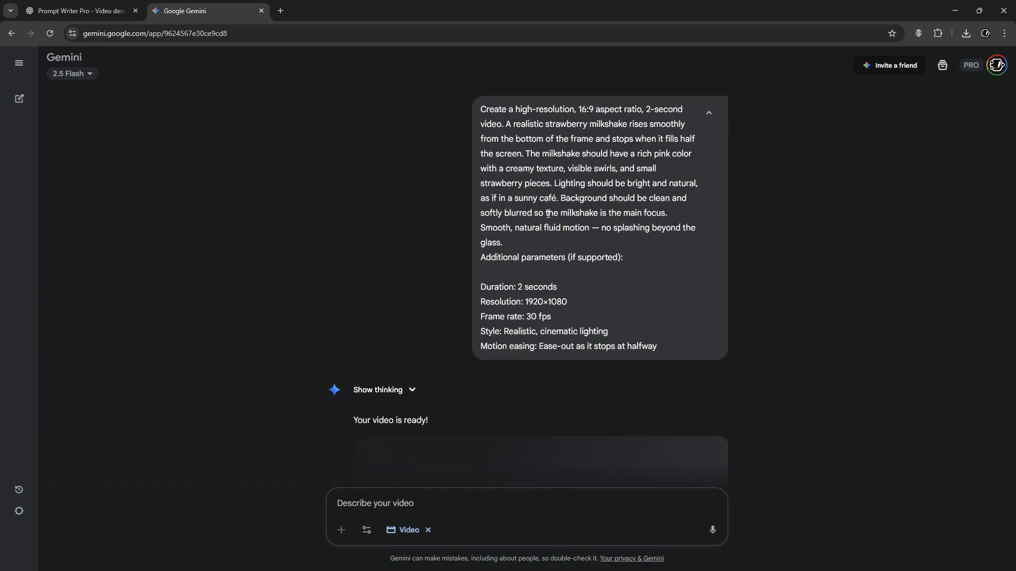
{"action": "scroll", "coordinate": [548, 214], "scroll_direction": "down", "scroll_amount": 5}
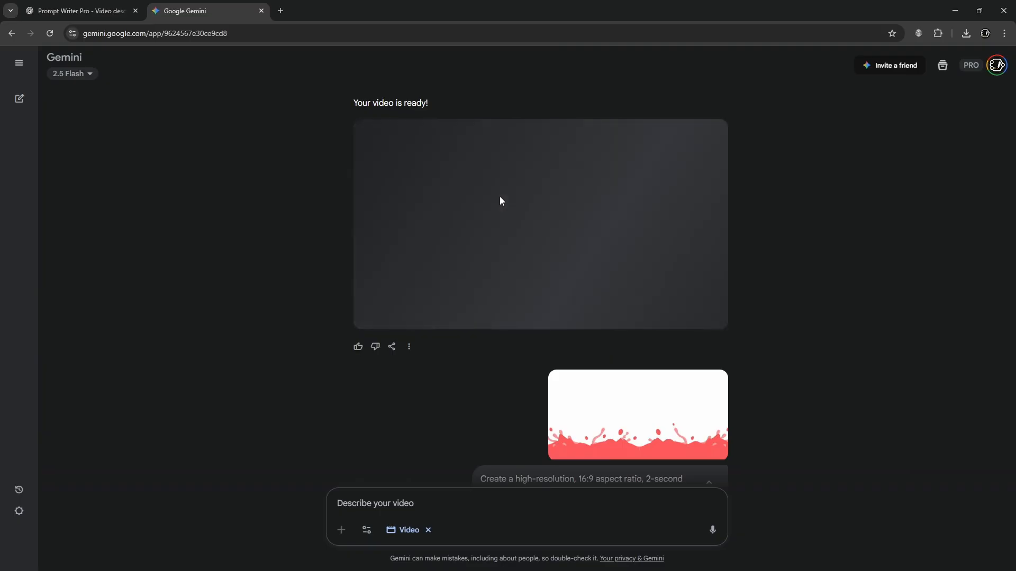
{"action": "scroll", "coordinate": [500, 197], "scroll_direction": "down", "scroll_amount": 4}
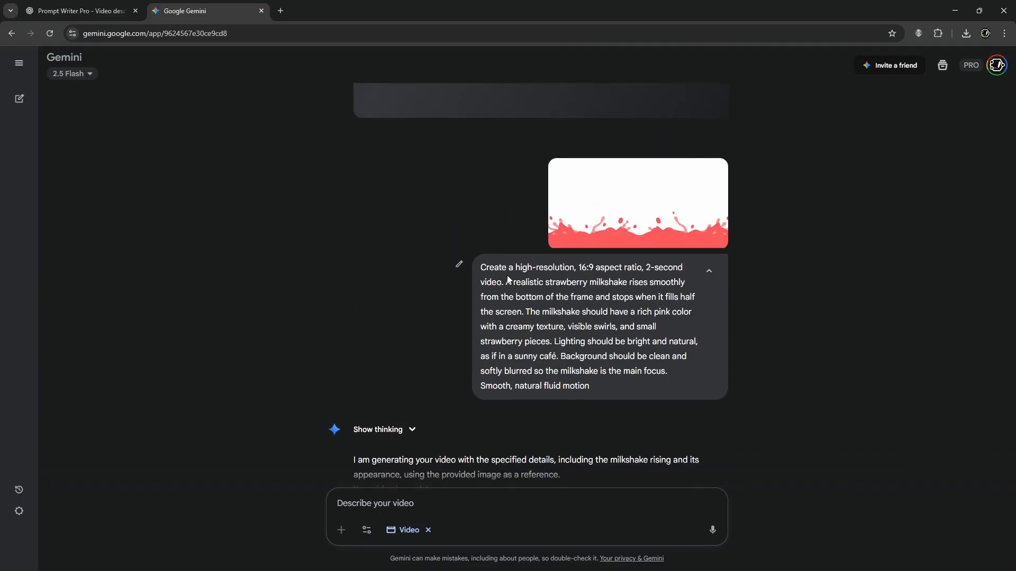
{"action": "scroll", "coordinate": [582, 201], "scroll_direction": "up", "scroll_amount": 3}
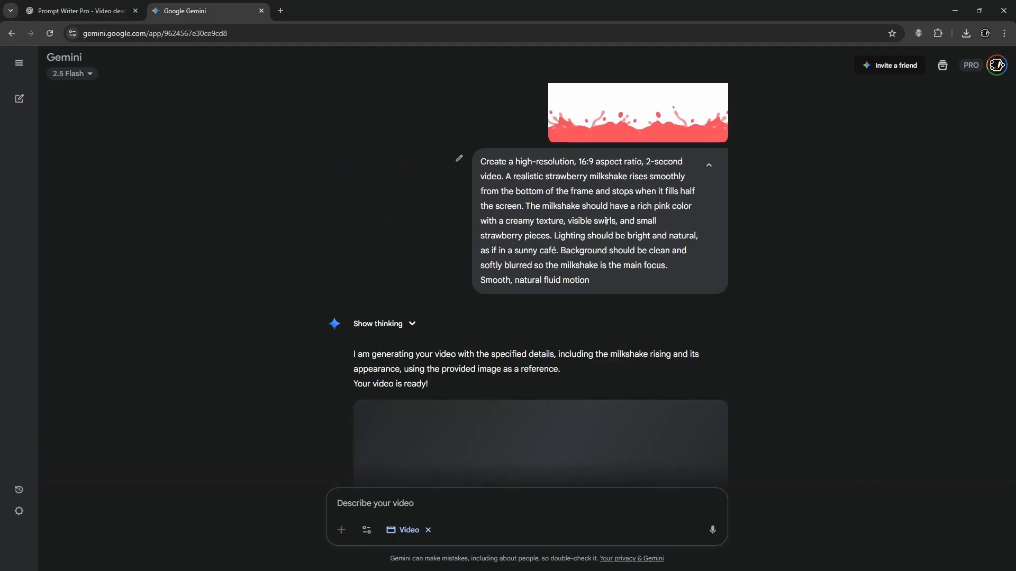
{"action": "scroll", "coordinate": [606, 221], "scroll_direction": "down", "scroll_amount": 3}
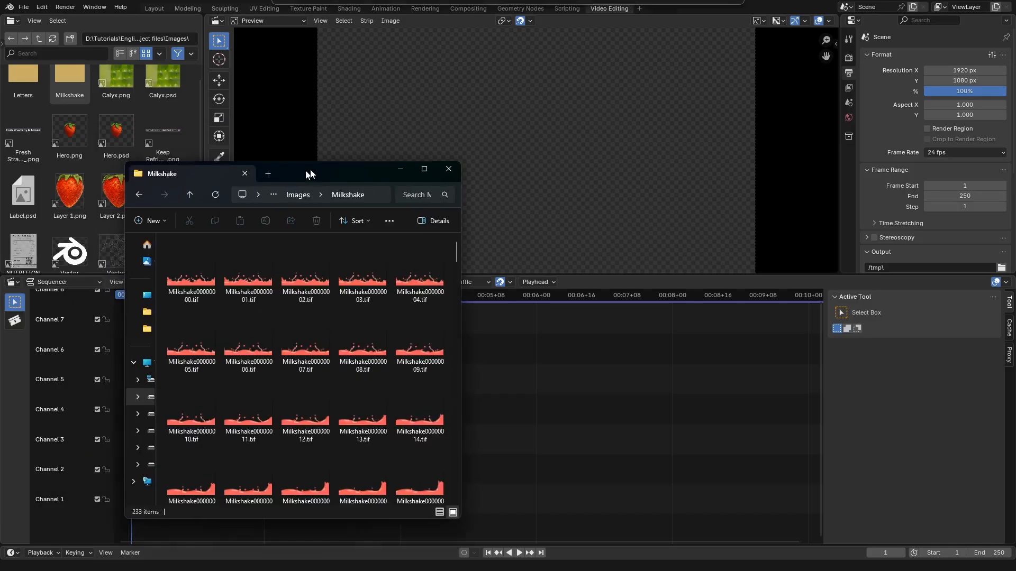
Look through the TIFF image sequence in the Milkshake folder in a maximized File Explorer window and select frame 18
{"action": "left_click_drag", "start_coordinate": [369, 170], "coordinate": [510, 119]}
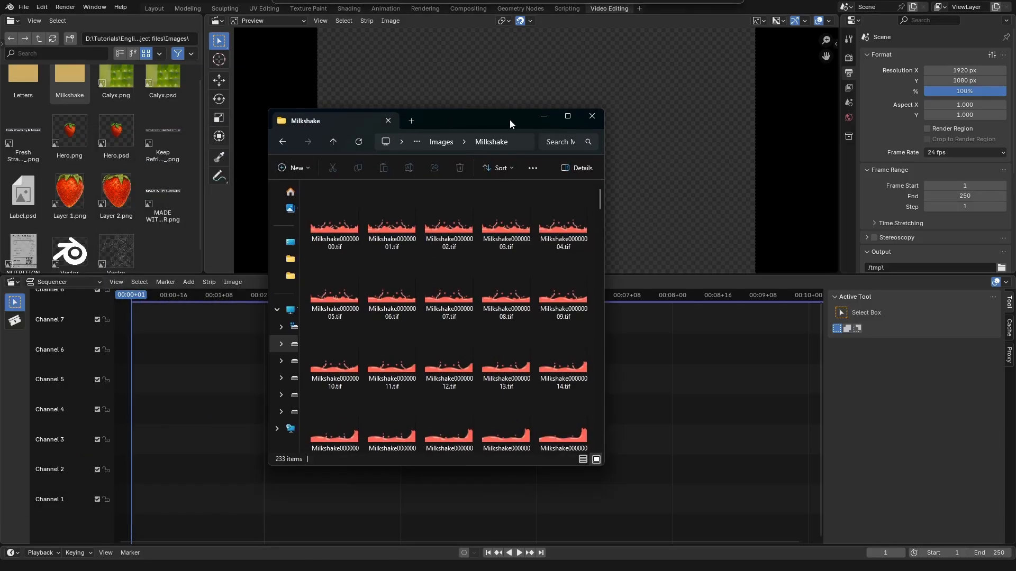
{"action": "left_click", "coordinate": [568, 116]}
{"action": "scroll", "coordinate": [474, 247], "scroll_direction": "down", "scroll_amount": 5}
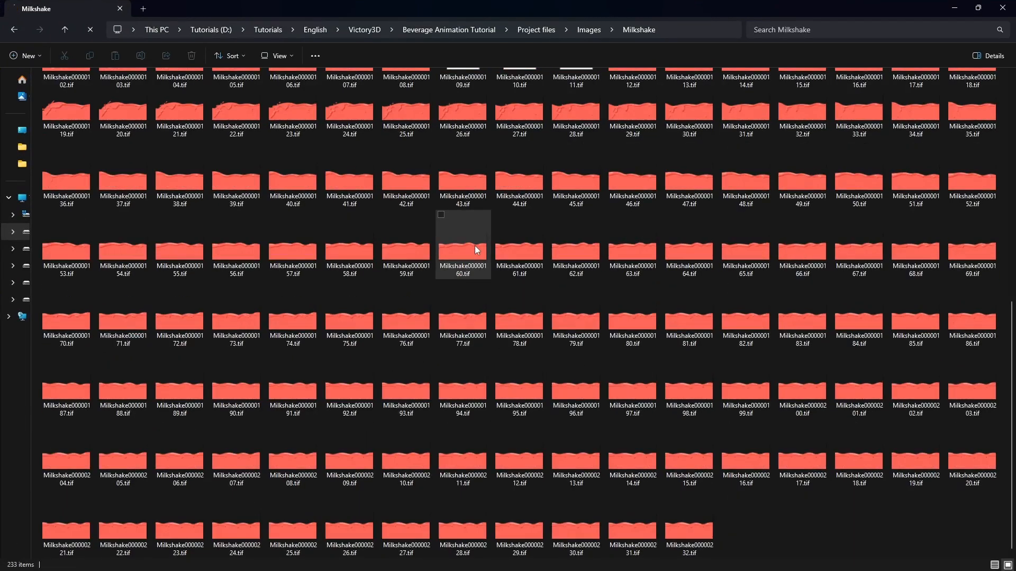
{"action": "scroll", "coordinate": [511, 394], "scroll_direction": "up", "scroll_amount": 5}
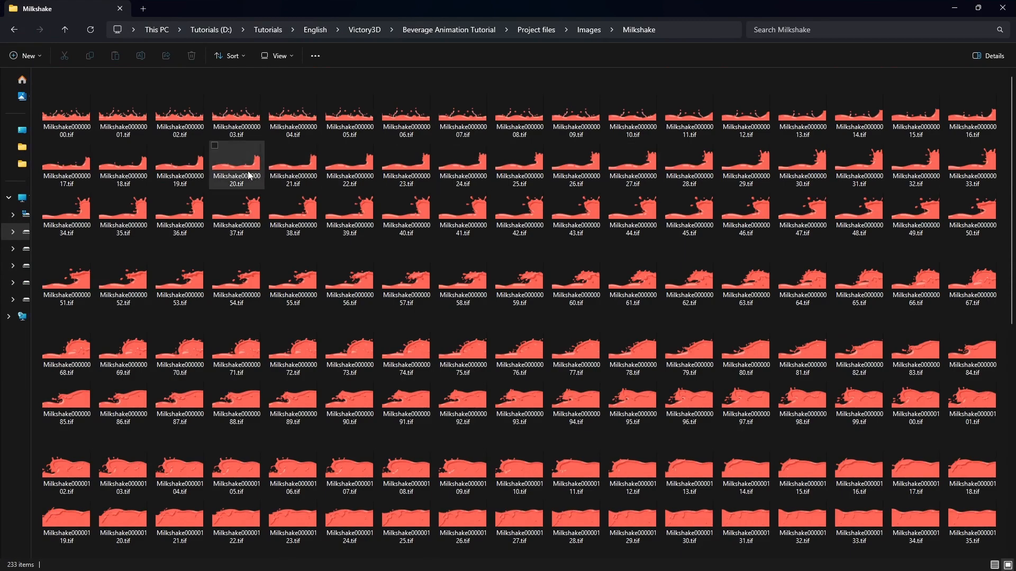
{"action": "left_click", "coordinate": [144, 163]}
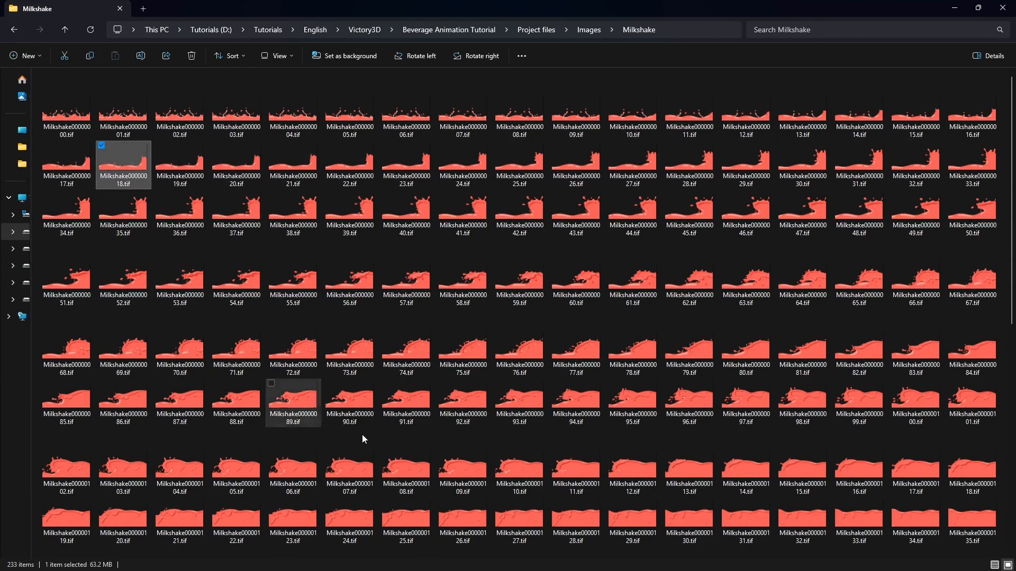
Look through the rest of the TIFF sequence in the Milkshake folder and switch back to Blender's Video Editing workspace
{"action": "scroll", "coordinate": [792, 310], "scroll_direction": "down", "scroll_amount": 5}
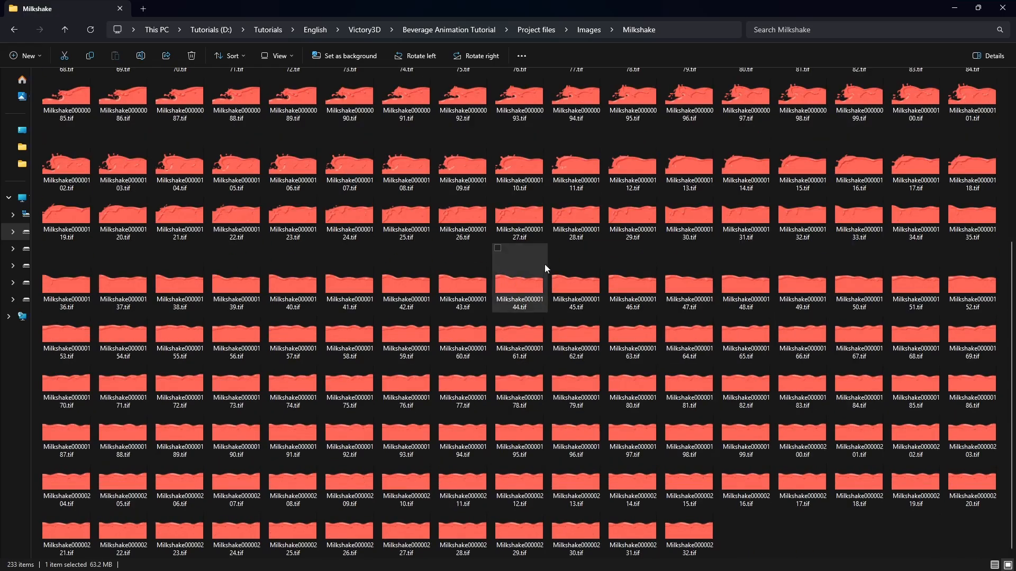
{"action": "left_click", "coordinate": [955, 8]}
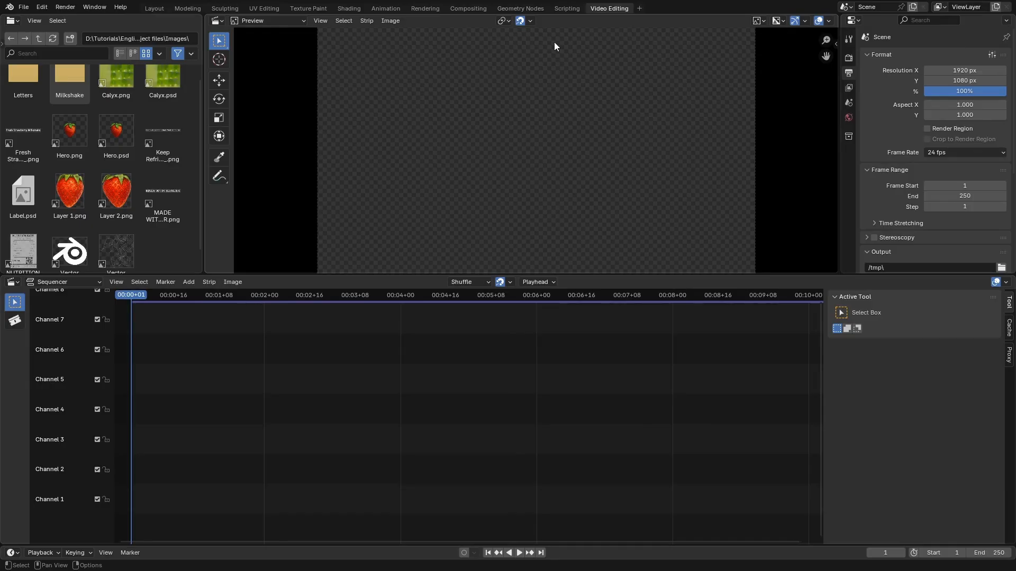
{"action": "scroll", "coordinate": [587, 198], "scroll_direction": "down", "scroll_amount": 2}
{"action": "scroll", "coordinate": [572, 158], "scroll_direction": "up", "scroll_amount": 3}
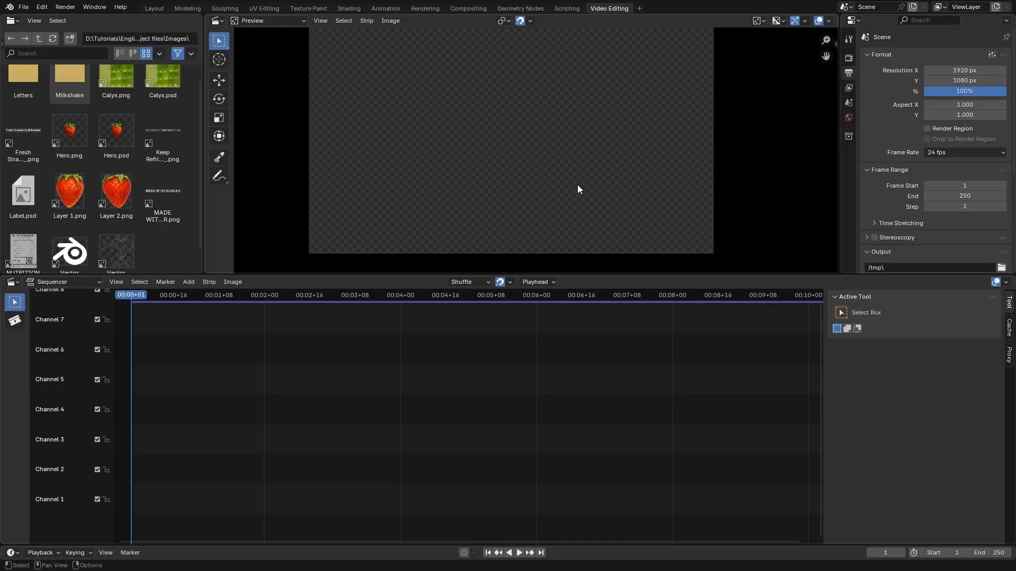
{"action": "scroll", "coordinate": [591, 228], "scroll_direction": "down", "scroll_amount": 1}
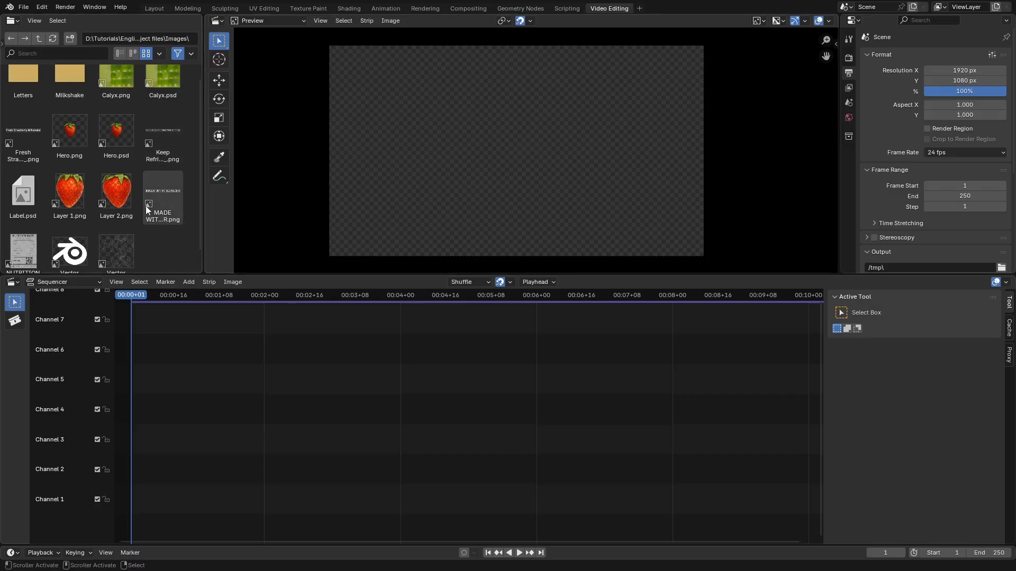
{"action": "scroll", "coordinate": [145, 205], "scroll_direction": "down", "scroll_amount": 1}
{"action": "scroll", "coordinate": [93, 206], "scroll_direction": "up", "scroll_amount": 2}
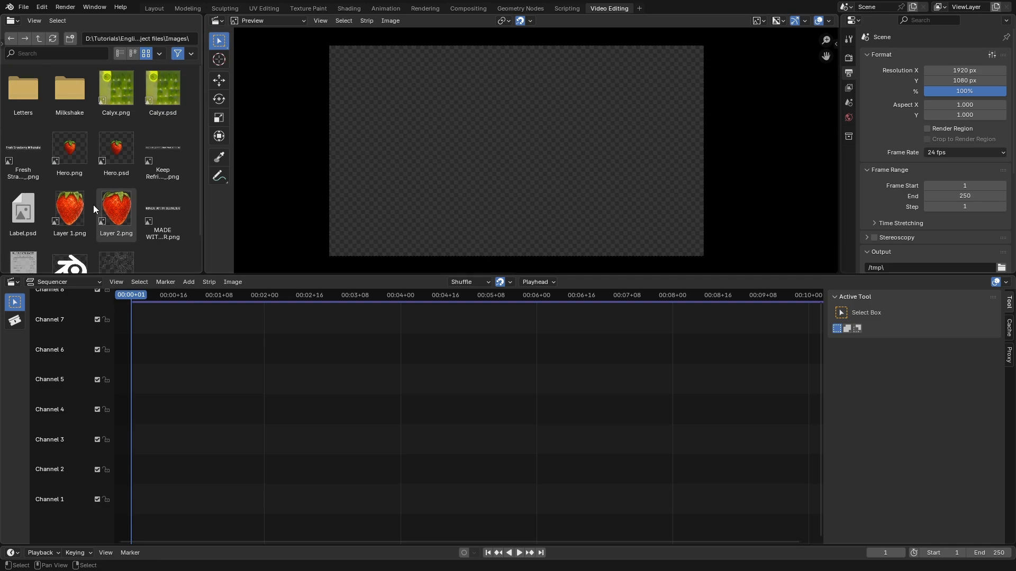
{"action": "scroll", "coordinate": [428, 133], "scroll_direction": "down", "scroll_amount": 1}
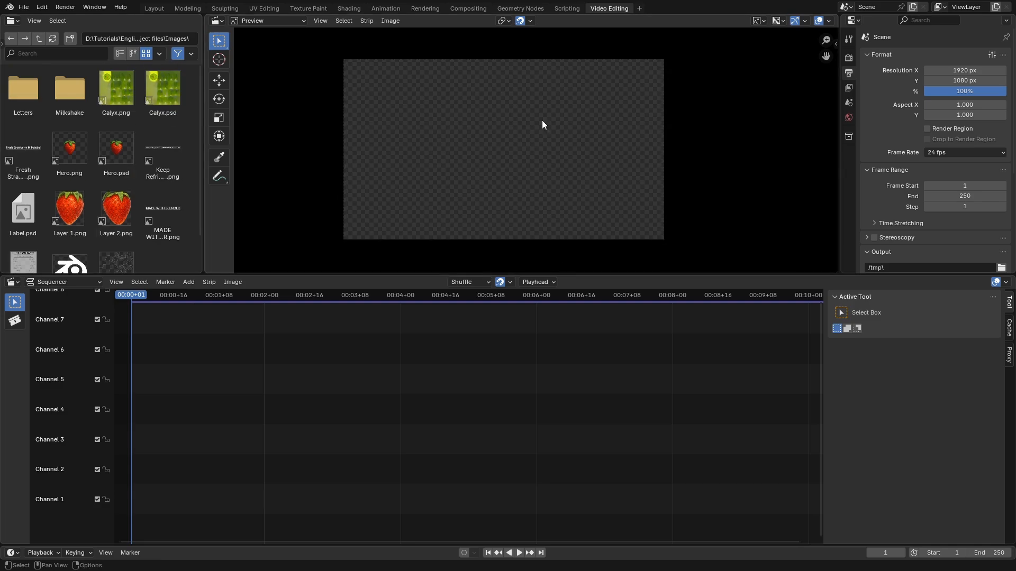
{"action": "scroll", "coordinate": [617, 90], "scroll_direction": "up", "scroll_amount": 1}
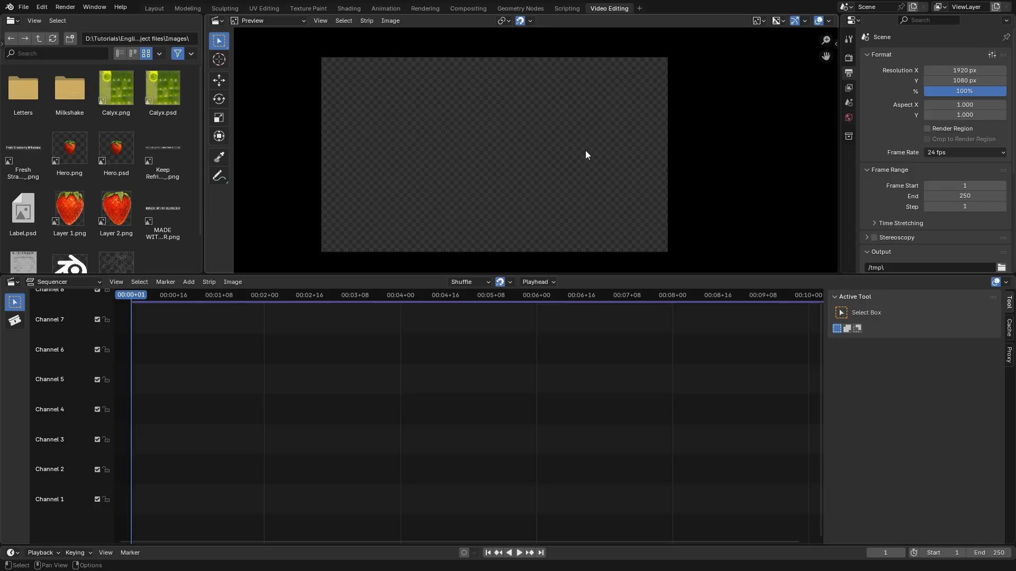
Annotate hatched bars along the upper and lower edges of the preview frame and outline the picture area between them
{"action": "left_click", "coordinate": [219, 176]}
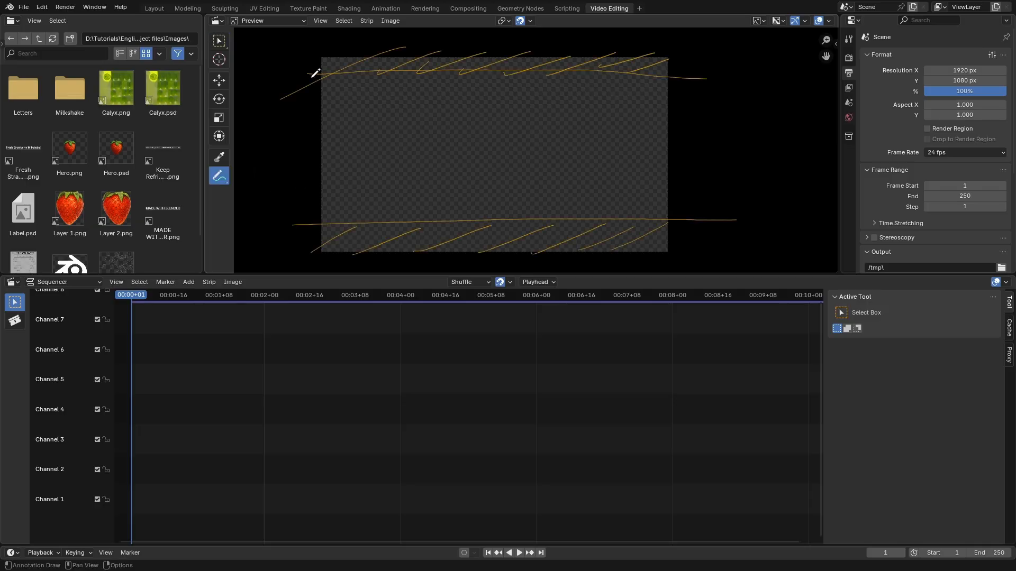
{"action": "mouse_move", "coordinate": [310, 78]}
{"action": "left_mouse_down"}
{"action": "mouse_move", "coordinate": [704, 75]}
{"action": "mouse_move", "coordinate": [602, 67]}
{"action": "left_mouse_up"}
{"action": "left_click_drag", "start_coordinate": [588, 61], "coordinate": [476, 70]}
{"action": "left_click_drag", "start_coordinate": [308, 67], "coordinate": [704, 68]}
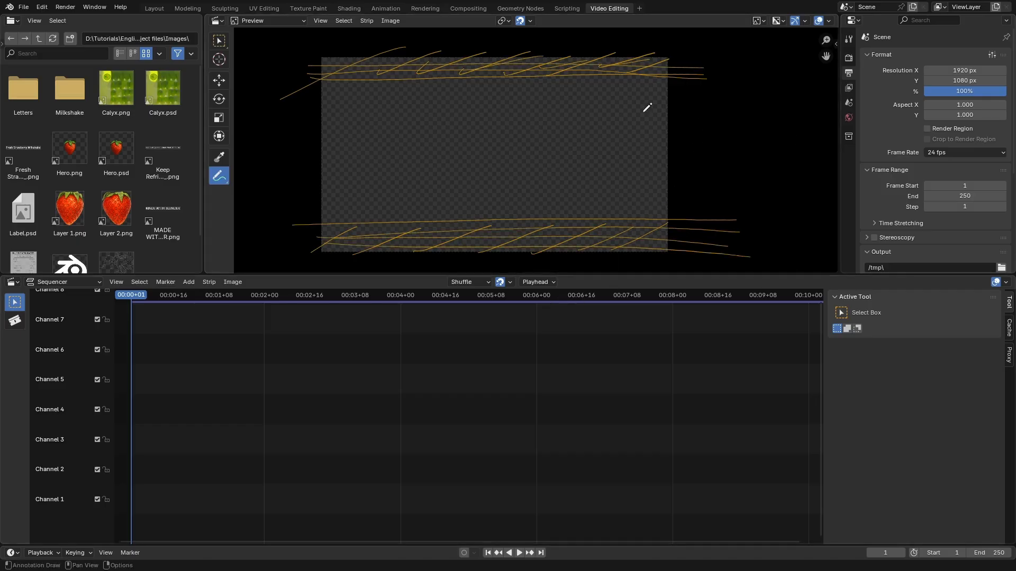
{"action": "left_click_drag", "start_coordinate": [665, 78], "coordinate": [663, 205]}
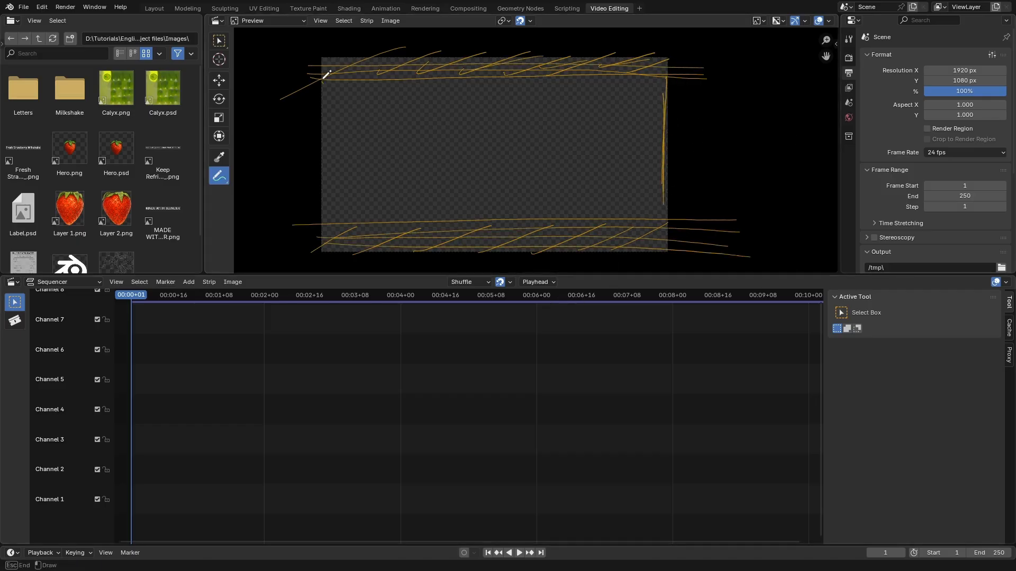
{"action": "mouse_move", "coordinate": [324, 78]}
{"action": "left_mouse_down"}
{"action": "mouse_move", "coordinate": [321, 222]}
{"action": "mouse_move", "coordinate": [715, 215]}
{"action": "left_mouse_up"}
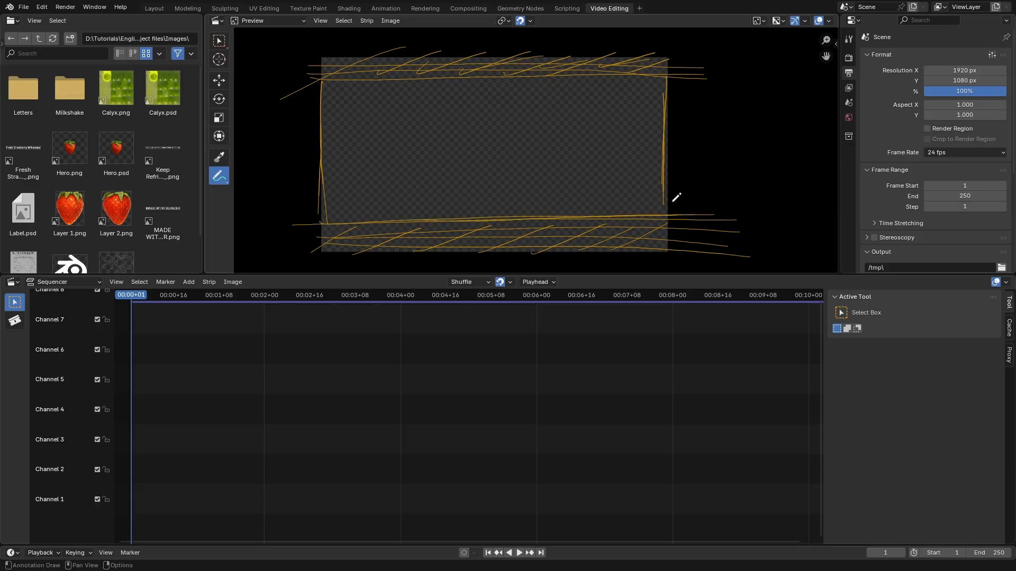
{"action": "mouse_move", "coordinate": [657, 77]}
{"action": "left_mouse_down"}
{"action": "mouse_move", "coordinate": [667, 73]}
{"action": "mouse_move", "coordinate": [460, 72]}
{"action": "left_mouse_up"}
{"action": "left_click_drag", "start_coordinate": [614, 69], "coordinate": [326, 83]}
{"action": "left_click_drag", "start_coordinate": [525, 70], "coordinate": [327, 81]}
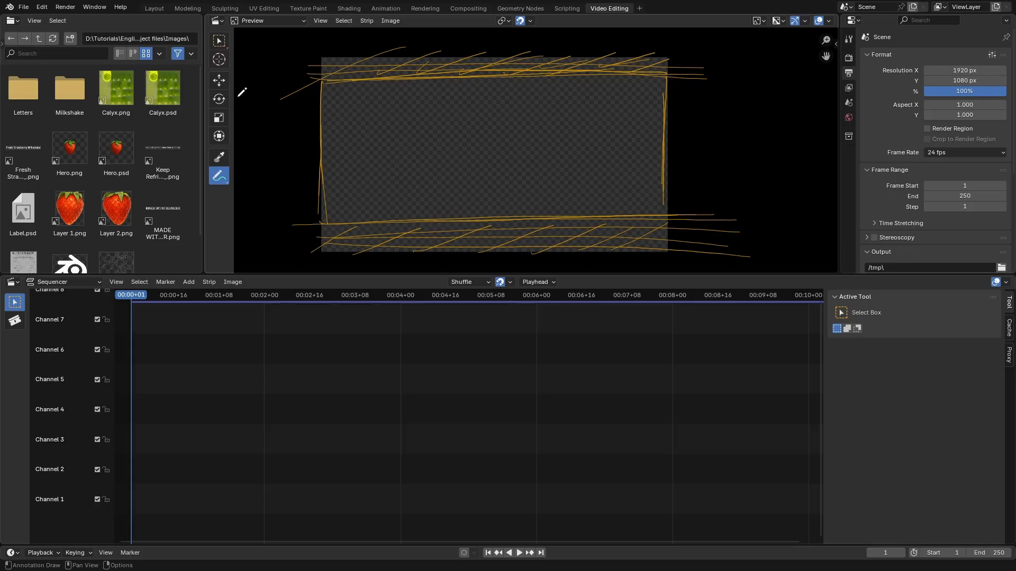
Annotate a strawberry in the centre of the frame, a milkshake wave across it, smaller fruits beside it and a lowered liquid line
{"action": "left_click_drag", "start_coordinate": [503, 102], "coordinate": [491, 197]}
{"action": "left_click_drag", "start_coordinate": [499, 101], "coordinate": [489, 197]}
{"action": "left_click_drag", "start_coordinate": [500, 106], "coordinate": [467, 96]}
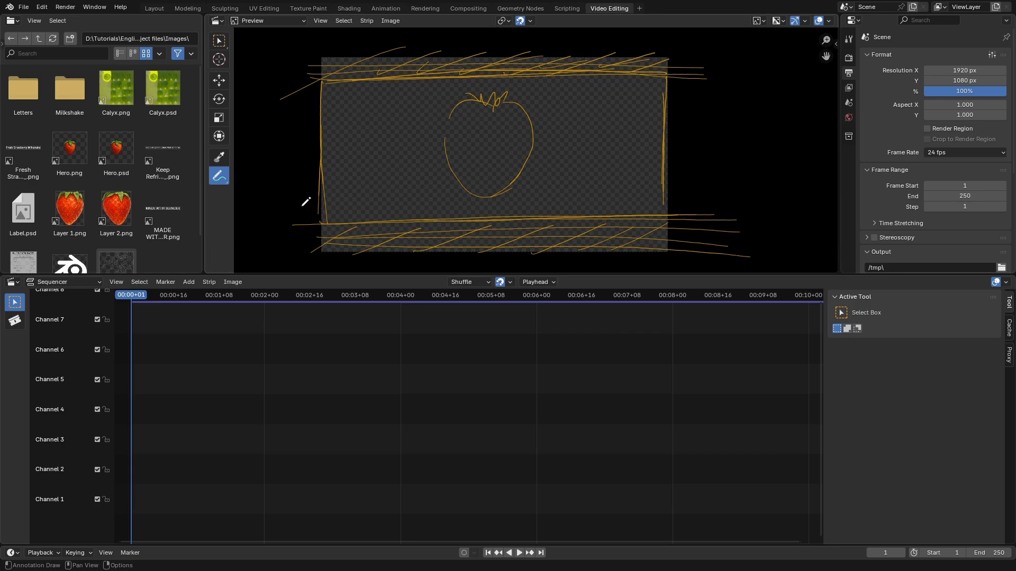
{"action": "mouse_move", "coordinate": [302, 204]}
{"action": "left_mouse_down"}
{"action": "mouse_move", "coordinate": [449, 198]}
{"action": "mouse_move", "coordinate": [659, 168]}
{"action": "mouse_move", "coordinate": [584, 135]}
{"action": "mouse_move", "coordinate": [465, 159]}
{"action": "mouse_move", "coordinate": [374, 160]}
{"action": "left_mouse_up"}
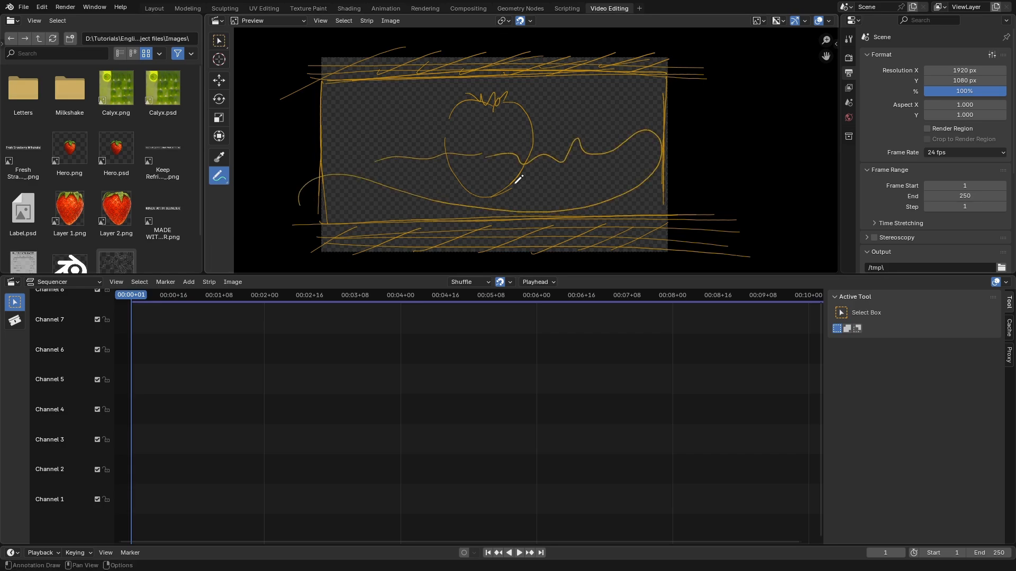
{"action": "mouse_move", "coordinate": [518, 178]}
{"action": "left_mouse_down"}
{"action": "mouse_move", "coordinate": [533, 154]}
{"action": "mouse_move", "coordinate": [574, 166]}
{"action": "mouse_move", "coordinate": [529, 200]}
{"action": "left_mouse_up"}
{"action": "left_click_drag", "start_coordinate": [467, 164], "coordinate": [452, 193]}
{"action": "mouse_move", "coordinate": [619, 165]}
{"action": "left_mouse_down"}
{"action": "mouse_move", "coordinate": [617, 186]}
{"action": "mouse_move", "coordinate": [627, 170]}
{"action": "mouse_move", "coordinate": [302, 189]}
{"action": "left_mouse_up"}
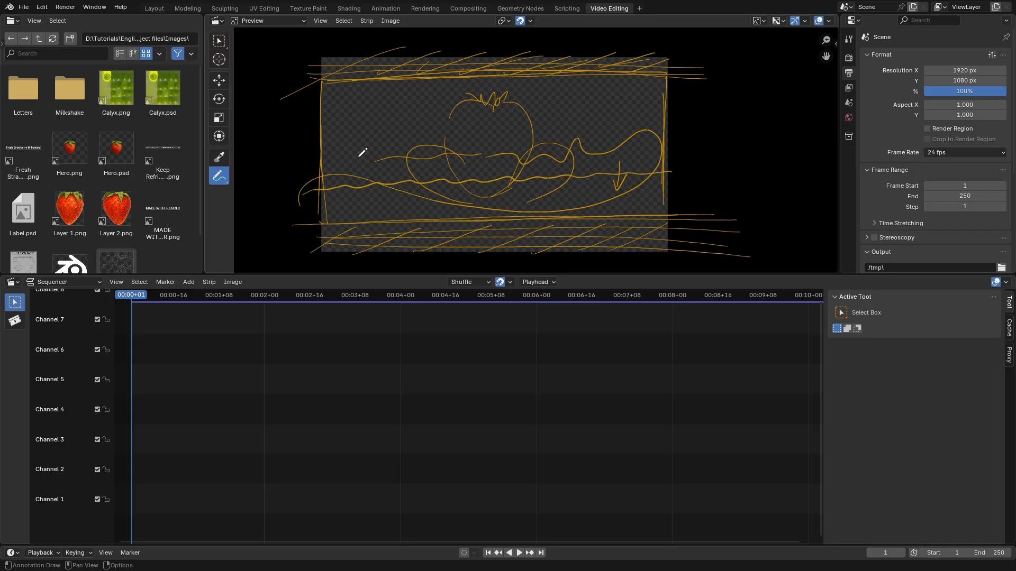
Annotate a hatched panel on the left of the frame and a circular emblem with text lines on the right
{"action": "mouse_move", "coordinate": [341, 85]}
{"action": "left_mouse_down"}
{"action": "mouse_move", "coordinate": [422, 80]}
{"action": "mouse_move", "coordinate": [415, 209]}
{"action": "mouse_move", "coordinate": [388, 175]}
{"action": "mouse_move", "coordinate": [380, 139]}
{"action": "mouse_move", "coordinate": [393, 91]}
{"action": "mouse_move", "coordinate": [339, 109]}
{"action": "left_mouse_up"}
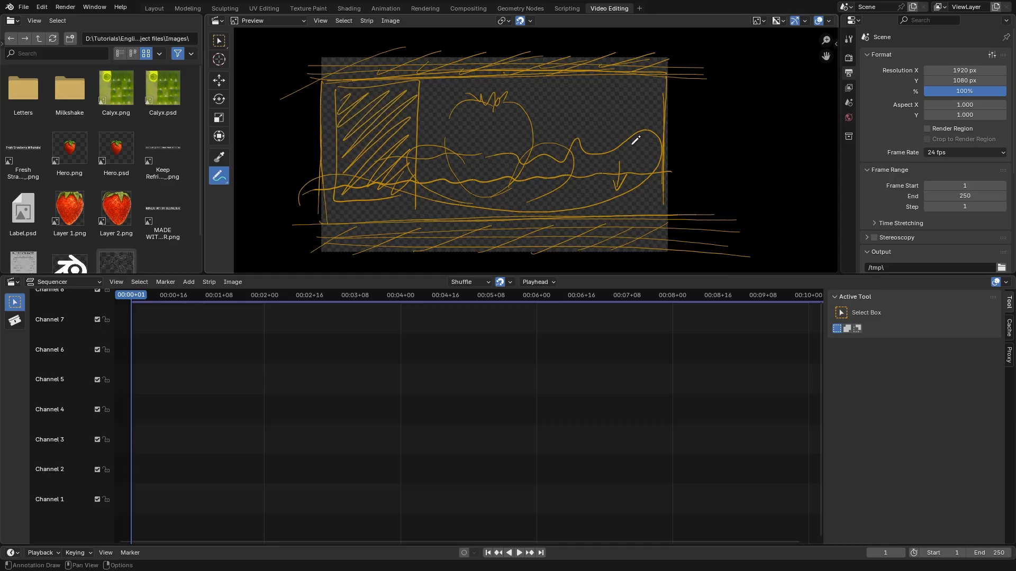
{"action": "mouse_move", "coordinate": [626, 137]}
{"action": "left_mouse_down"}
{"action": "mouse_move", "coordinate": [641, 132]}
{"action": "mouse_move", "coordinate": [642, 140]}
{"action": "mouse_move", "coordinate": [620, 88]}
{"action": "mouse_move", "coordinate": [650, 88]}
{"action": "left_mouse_up"}
{"action": "left_click_drag", "start_coordinate": [599, 173], "coordinate": [640, 181]}
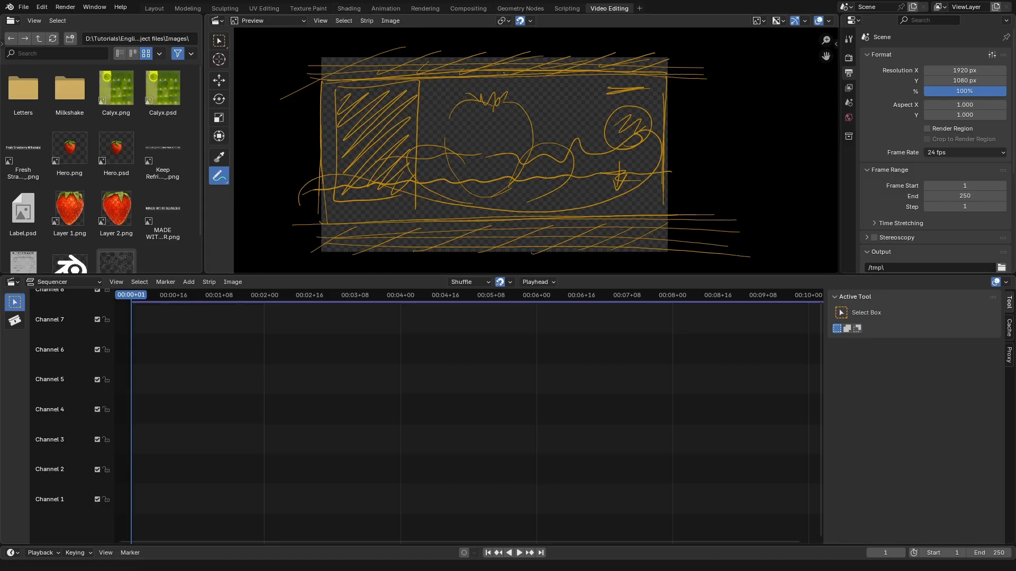
Open Letters00000001.tif from the Letters folder, page through the Strawberry lettering frames, and close the viewer and folder
{"action": "left_click_drag", "start_coordinate": [1015, 68], "coordinate": [409, 87]}
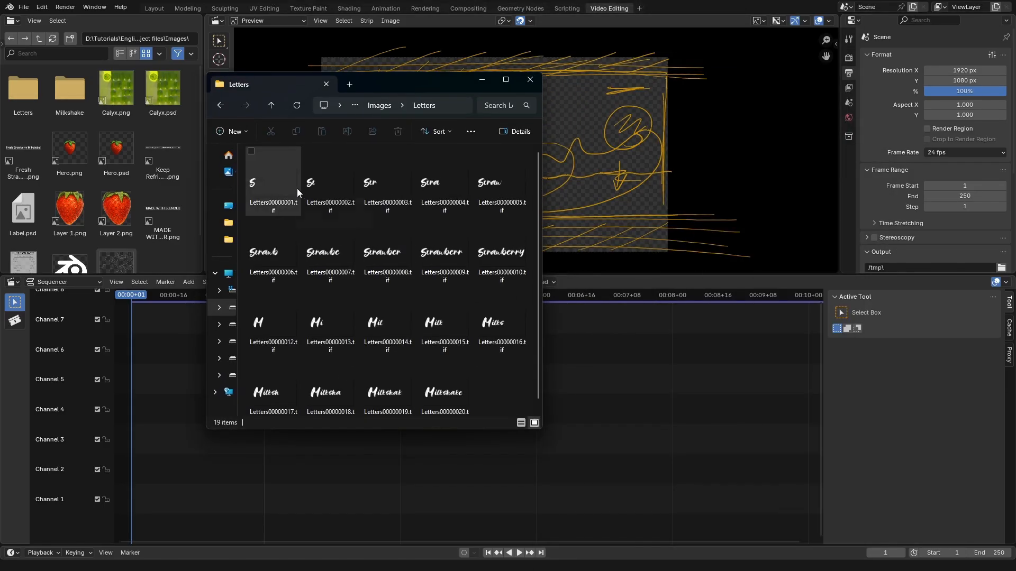
{"action": "left_click", "coordinate": [279, 180]}
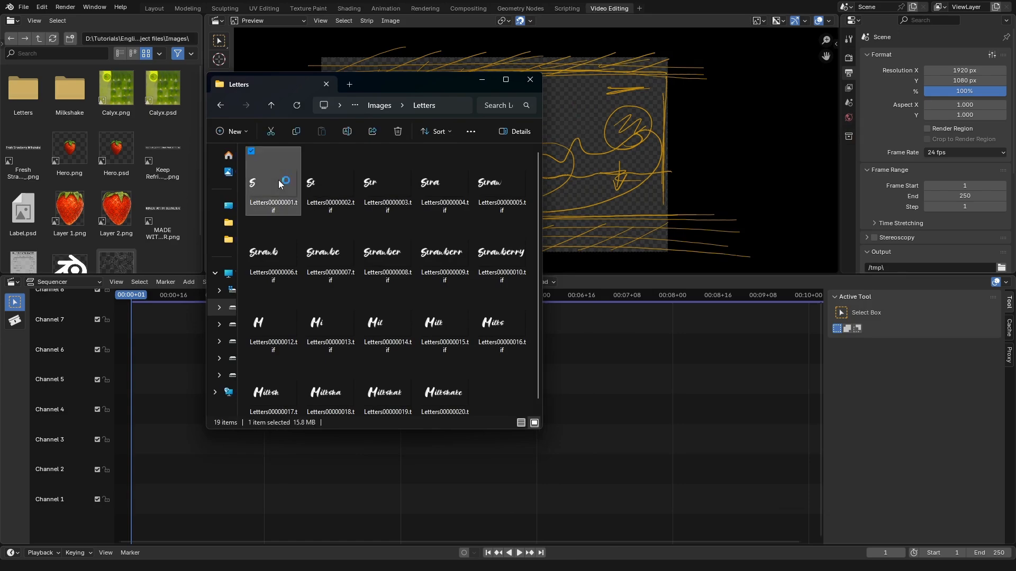
{"action": "left_click_drag", "start_coordinate": [1015, 11], "coordinate": [327, 107]}
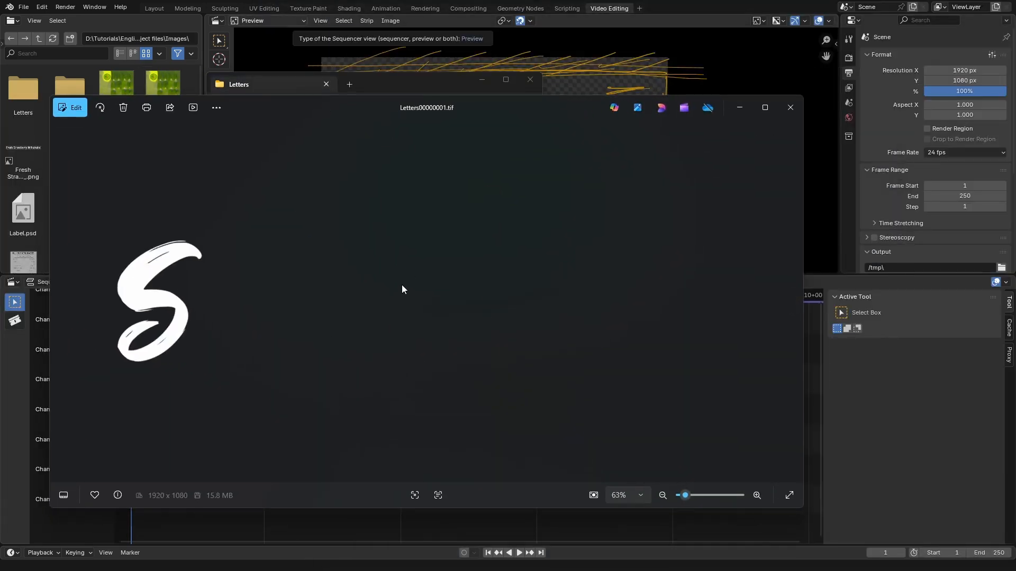
{"action": "key", "text": "Right"}
{"action": "key", "text": "Right"}
{"action": "key", "text": "Right"}
{"action": "key", "text": "Right"}
{"action": "key", "text": "Right"}
{"action": "key", "text": "Right"}
{"action": "key", "text": "Right"}
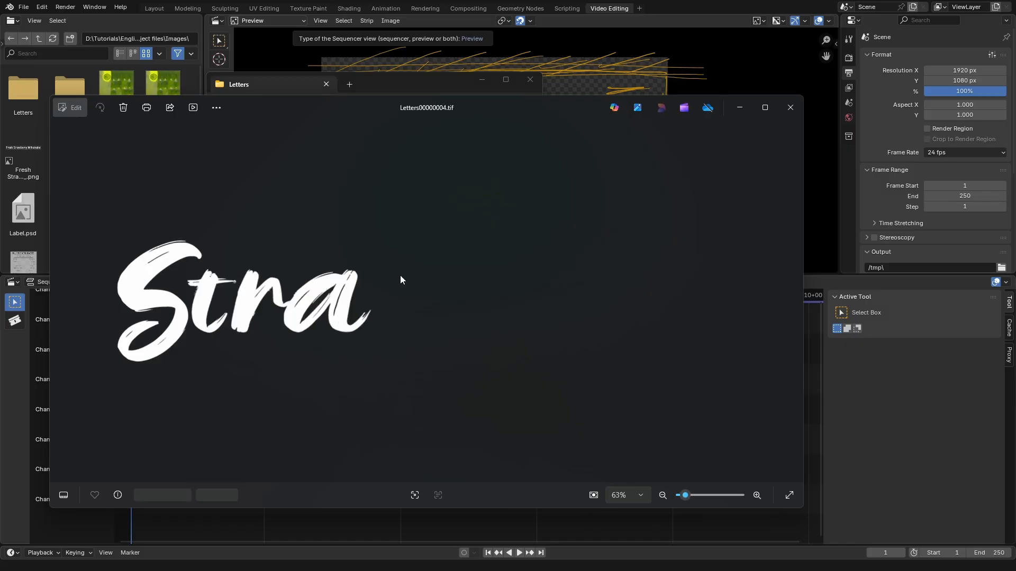
{"action": "key", "text": "Escape"}
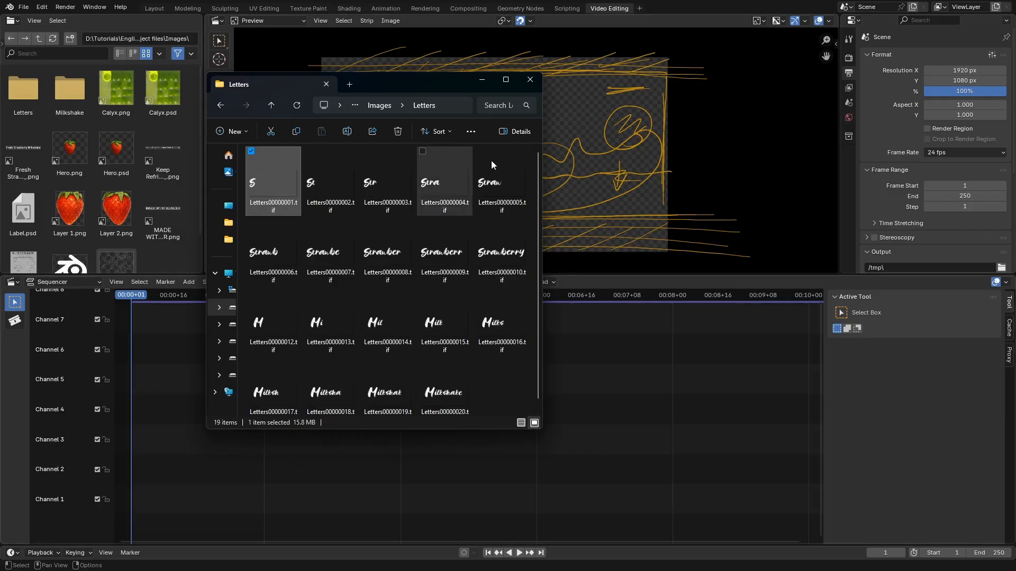
{"action": "left_click", "coordinate": [529, 81]}
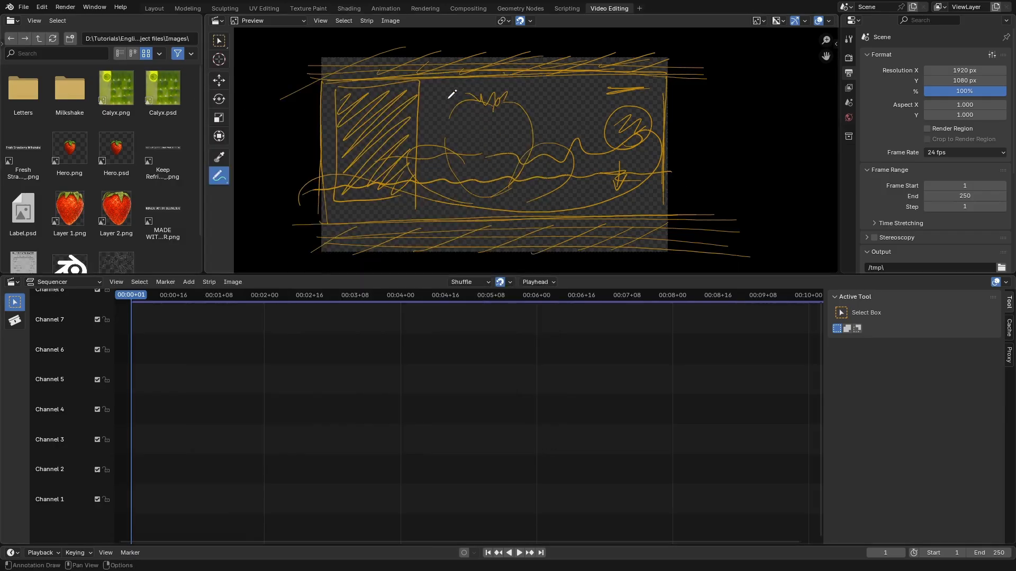
Annotate two title text blocks over the strawberry sketch, then remove the whole annotation from the preview
{"action": "mouse_move", "coordinate": [449, 98]}
{"action": "left_mouse_down"}
{"action": "mouse_move", "coordinate": [505, 79]}
{"action": "mouse_move", "coordinate": [503, 105]}
{"action": "mouse_move", "coordinate": [476, 85]}
{"action": "mouse_move", "coordinate": [532, 104]}
{"action": "mouse_move", "coordinate": [492, 129]}
{"action": "mouse_move", "coordinate": [536, 106]}
{"action": "mouse_move", "coordinate": [467, 139]}
{"action": "left_mouse_up"}
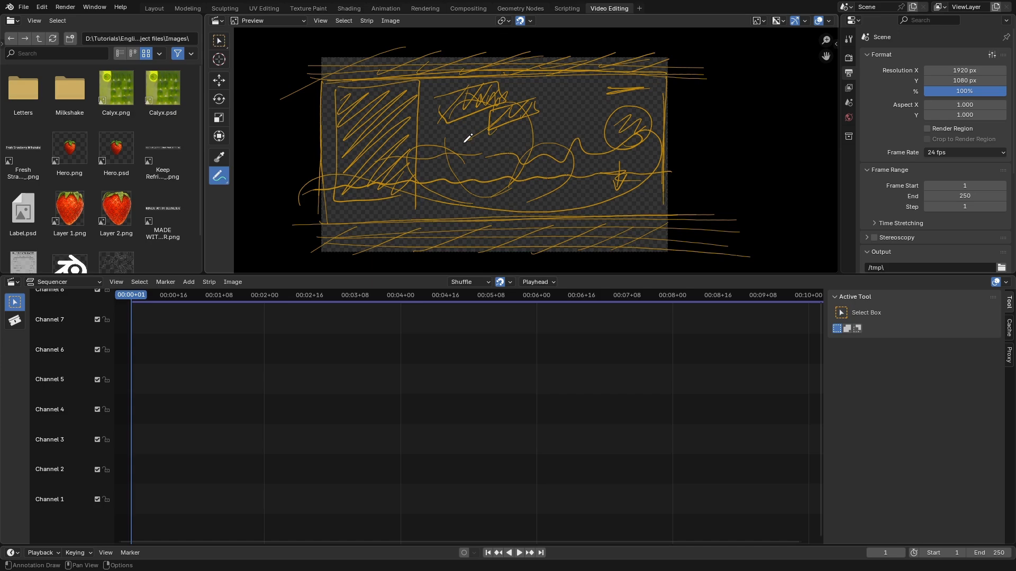
{"action": "left_click", "coordinate": [836, 42]}
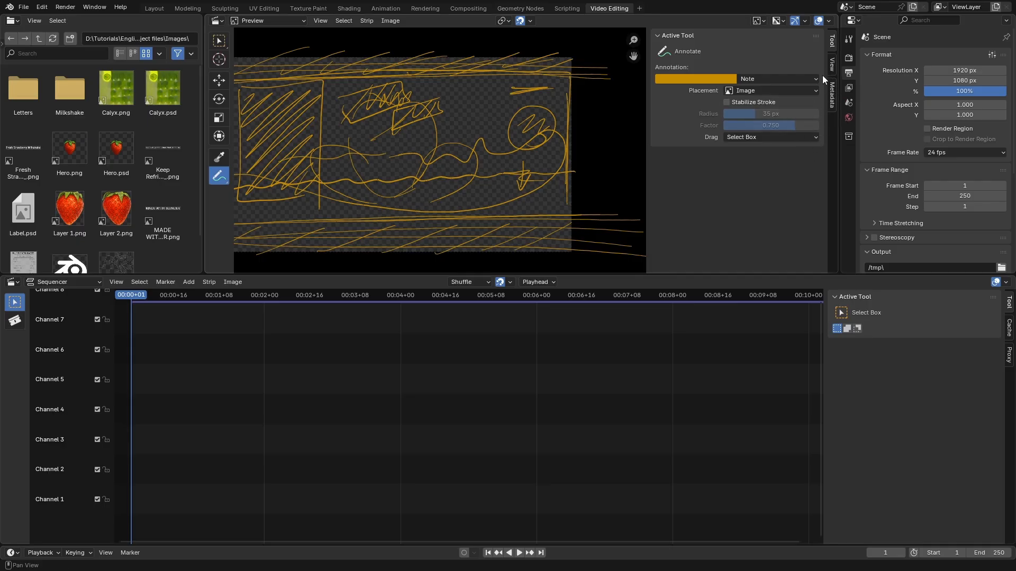
{"action": "left_click", "coordinate": [833, 65]}
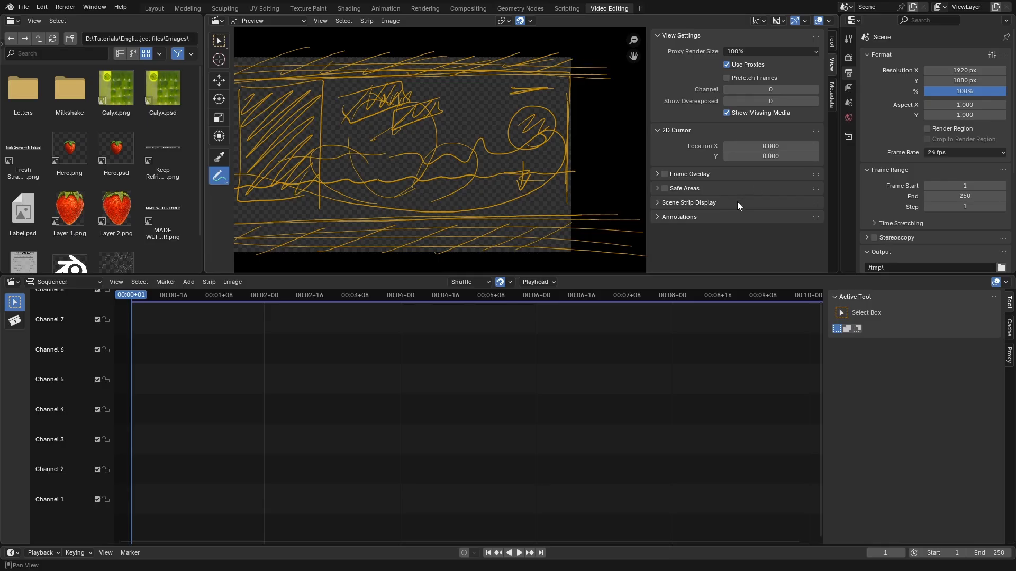
{"action": "left_click", "coordinate": [815, 233]}
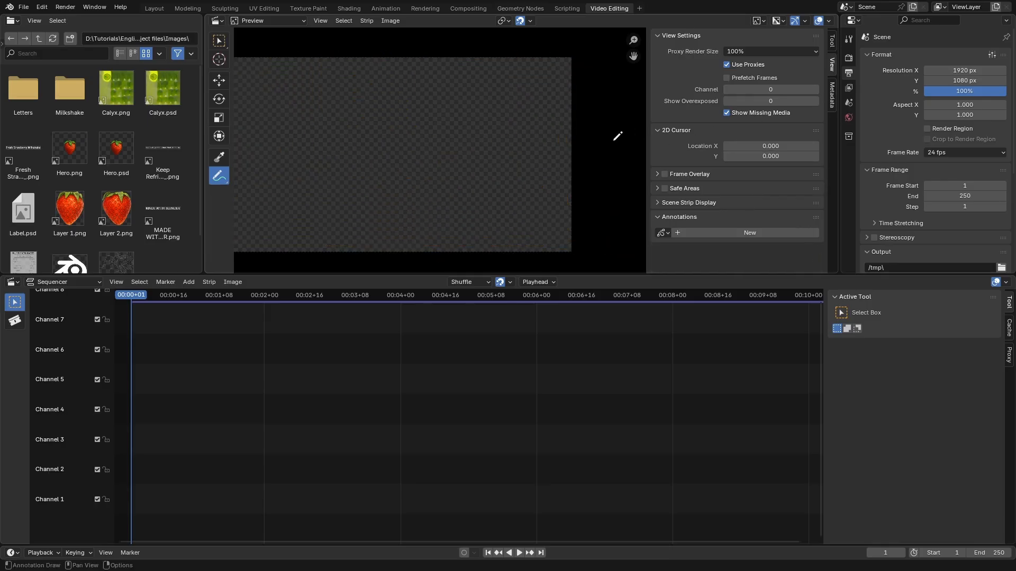
{"action": "key", "text": "n"}
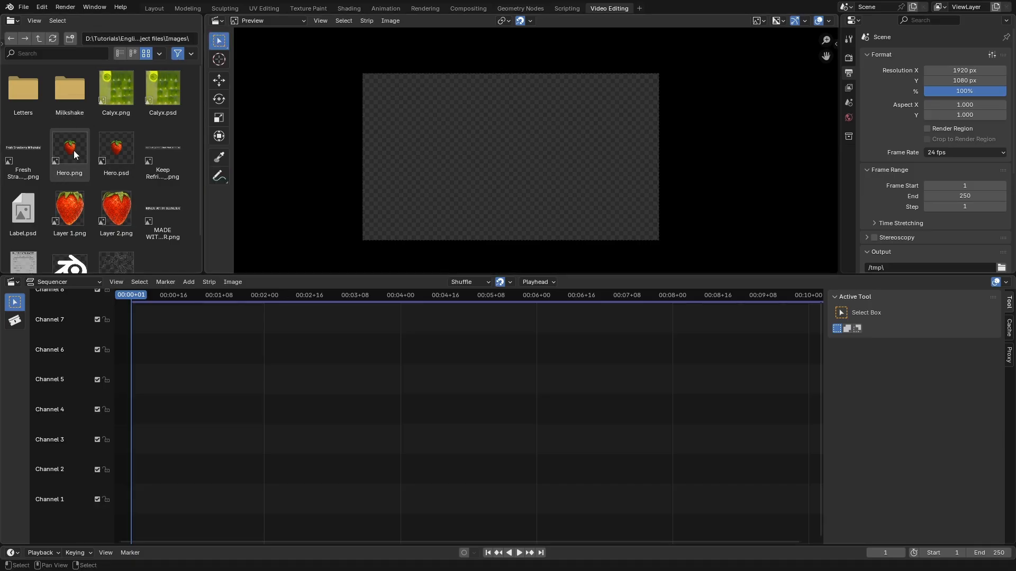
{"action": "scroll", "coordinate": [224, 410], "scroll_direction": "down", "scroll_amount": 5}
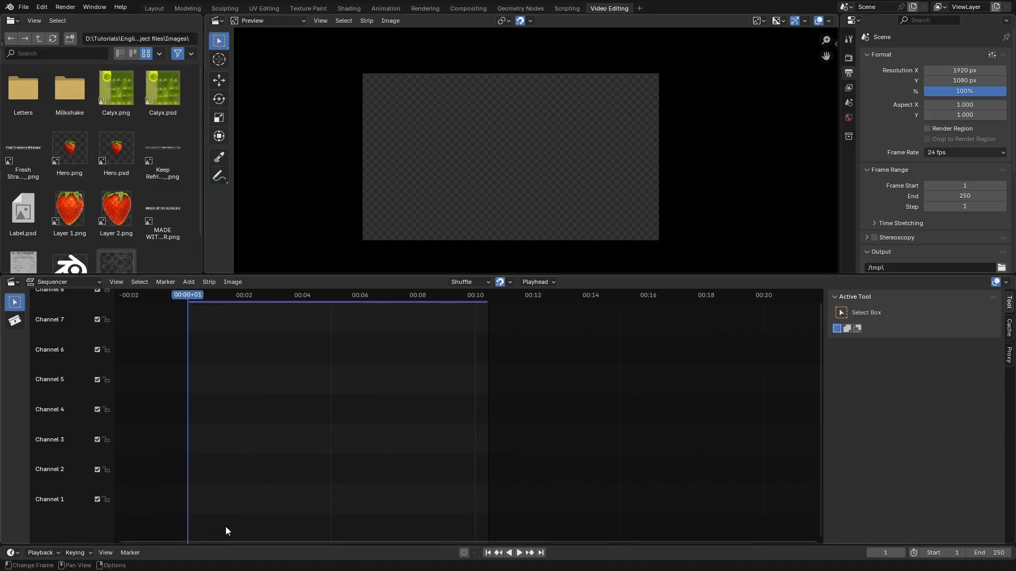
{"action": "scroll", "coordinate": [225, 529], "scroll_direction": "up", "scroll_amount": 3}
{"action": "left_click", "coordinate": [168, 282]}
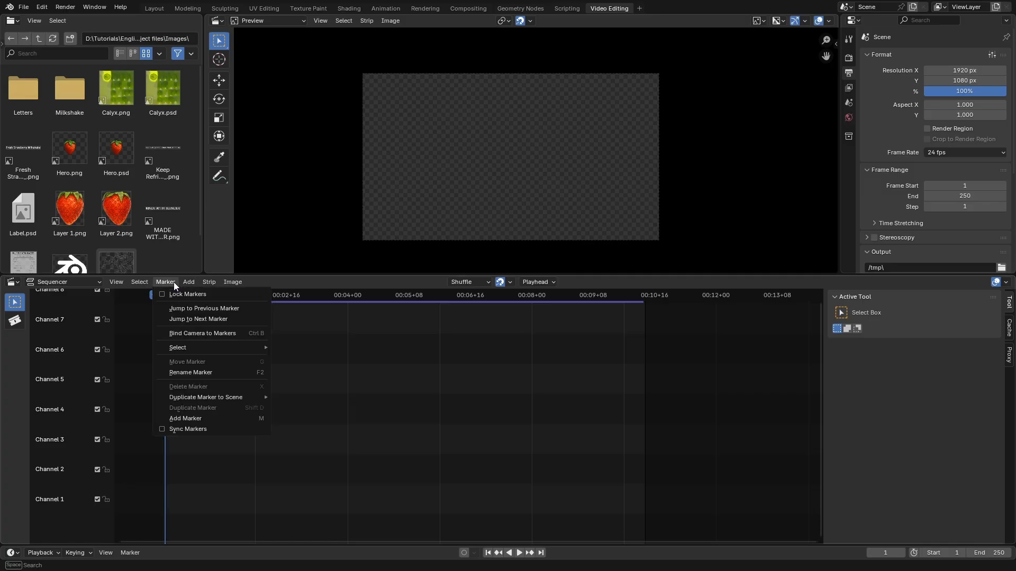
{"action": "mouse_move", "coordinate": [188, 281]}
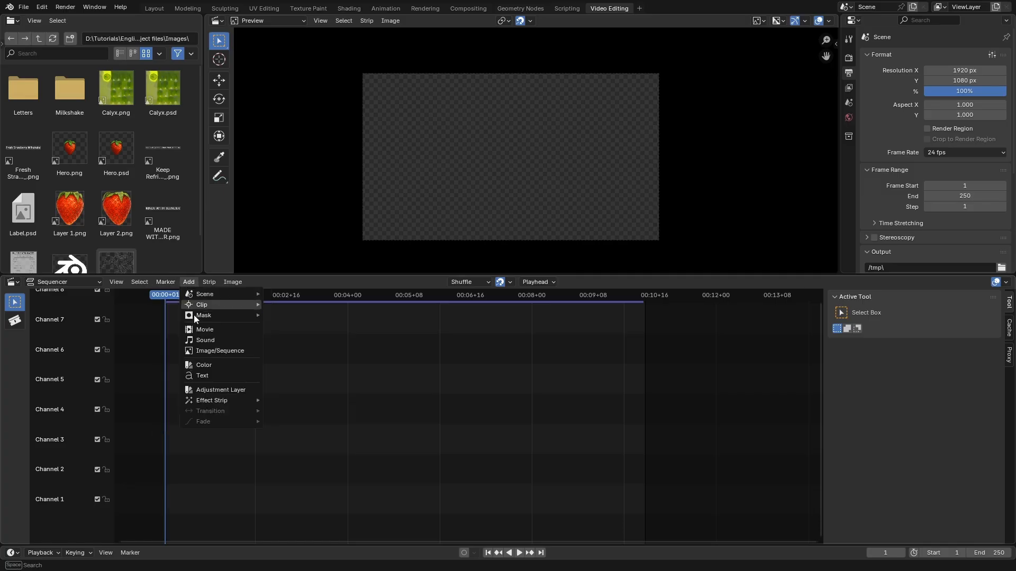
{"action": "left_click", "coordinate": [212, 352]}
{"action": "left_click", "coordinate": [761, 418]}
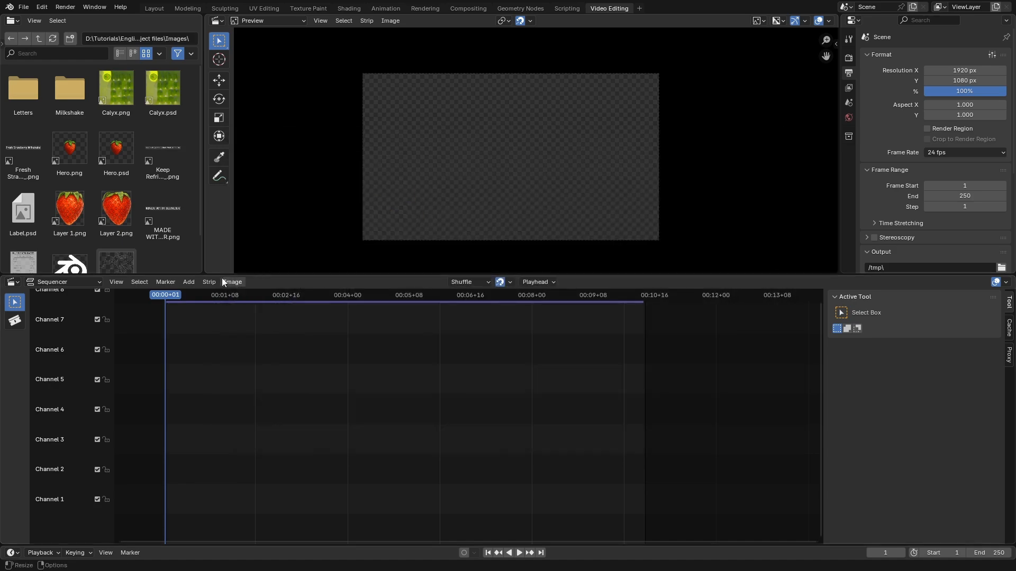
Add a Color strip at frame 1 on Channel 1 and extend it to about 289 frames, ending near 00:12+00
{"action": "left_click", "coordinate": [189, 282]}
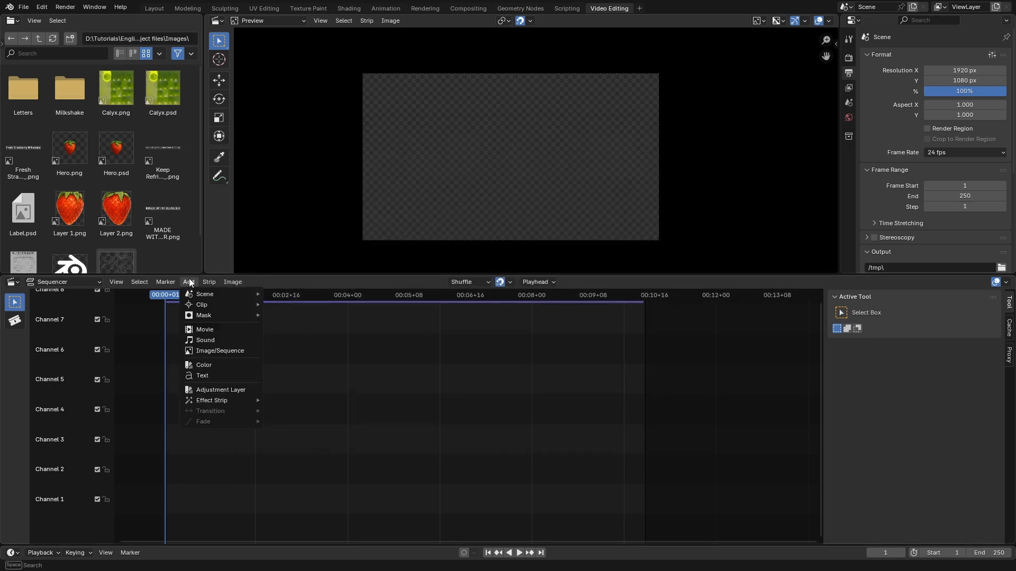
{"action": "left_click", "coordinate": [218, 365]}
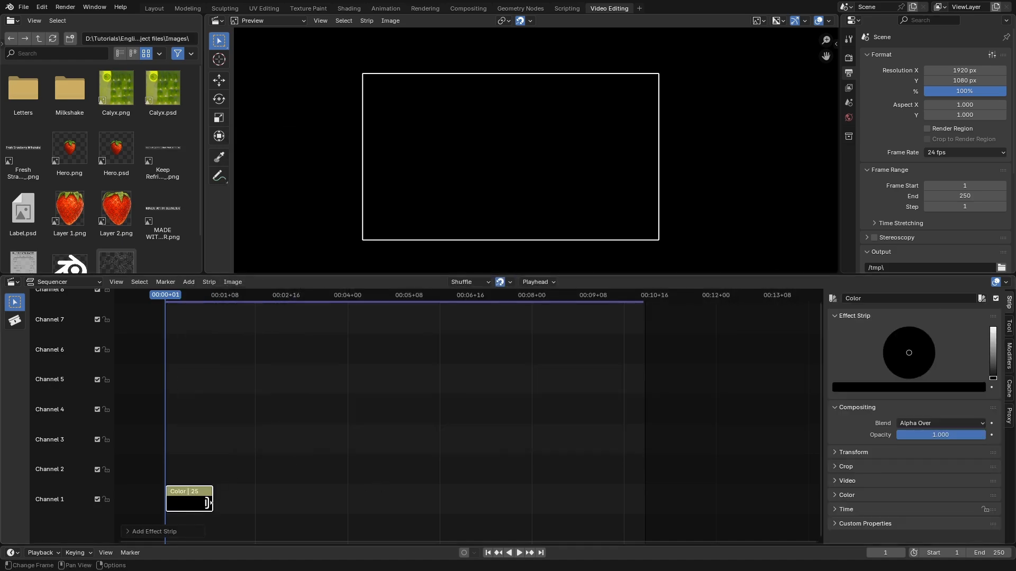
{"action": "left_click_drag", "start_coordinate": [209, 503], "coordinate": [718, 505]}
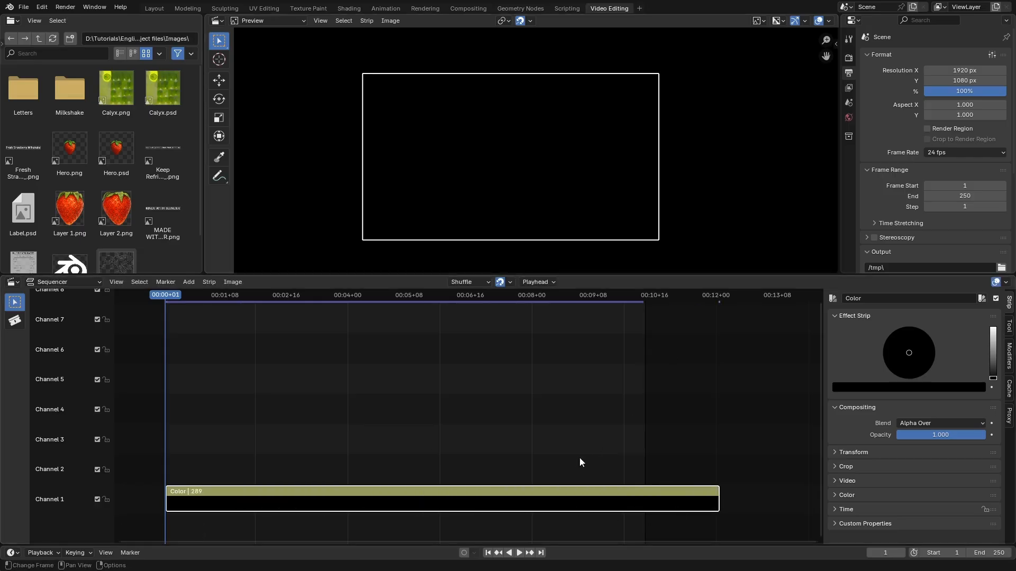
Mute Channel 1 and enable the preview's Safe Areas with title margins X 0 and Y 0.111 and action margins 0
{"action": "left_click", "coordinate": [97, 499]}
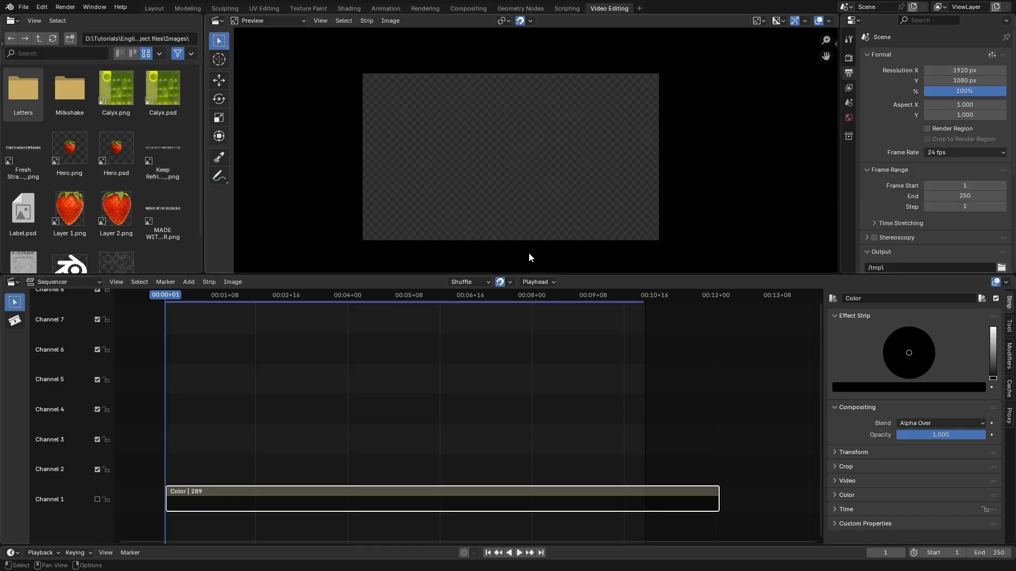
{"action": "left_click", "coordinate": [836, 44]}
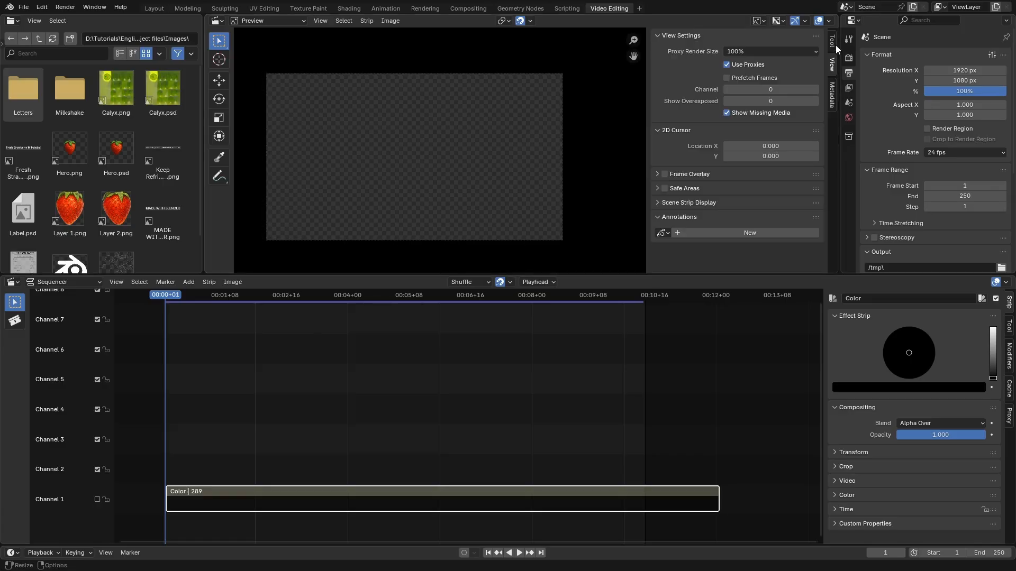
{"action": "left_click", "coordinate": [656, 189]}
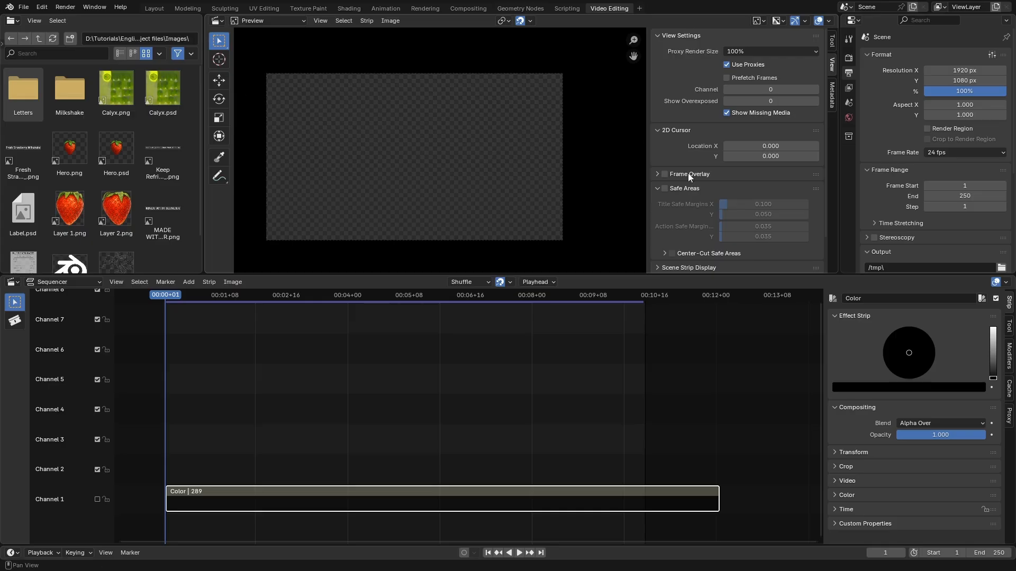
{"action": "left_click", "coordinate": [665, 189]}
{"action": "left_click_drag", "start_coordinate": [741, 215], "coordinate": [739, 214]}
{"action": "left_click_drag", "start_coordinate": [758, 238], "coordinate": [728, 214]}
{"action": "scroll", "coordinate": [522, 231], "scroll_direction": "up", "scroll_amount": 8}
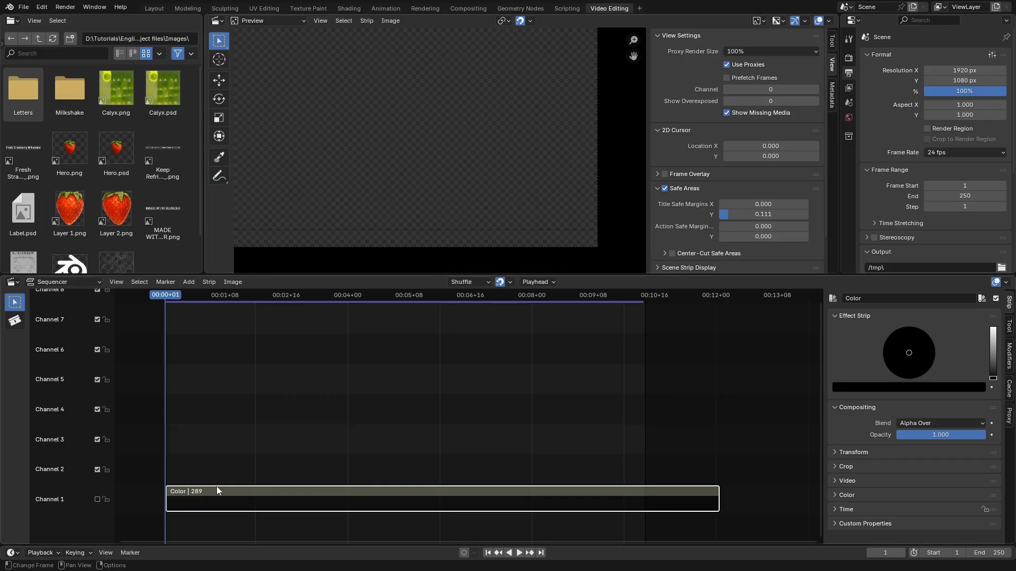
Unmute Channel 1 and set the Color strip's color to white
{"action": "left_click", "coordinate": [97, 500]}
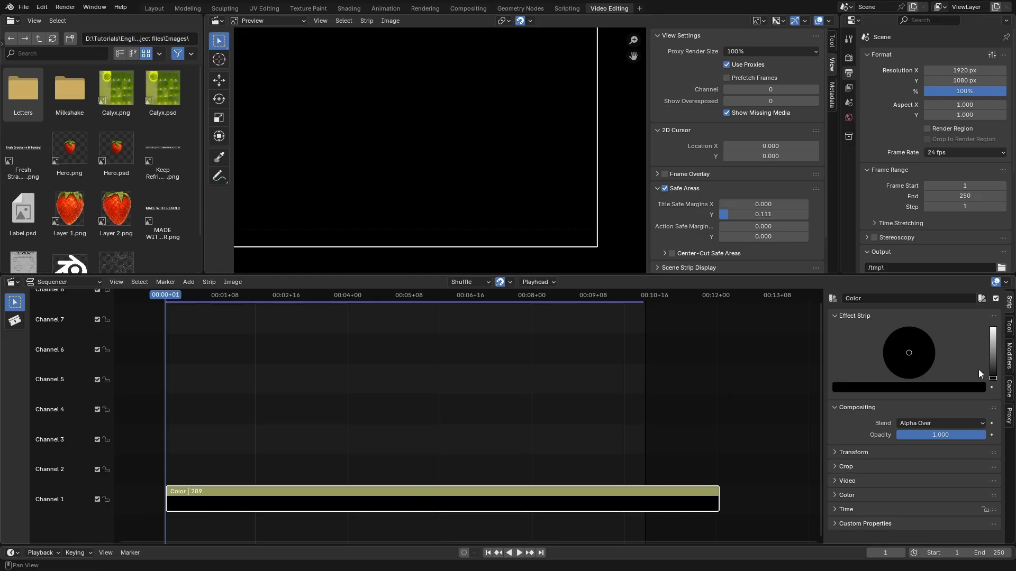
{"action": "left_click_drag", "start_coordinate": [993, 377], "coordinate": [993, 328]}
{"action": "scroll", "coordinate": [580, 233], "scroll_direction": "up", "scroll_amount": 6}
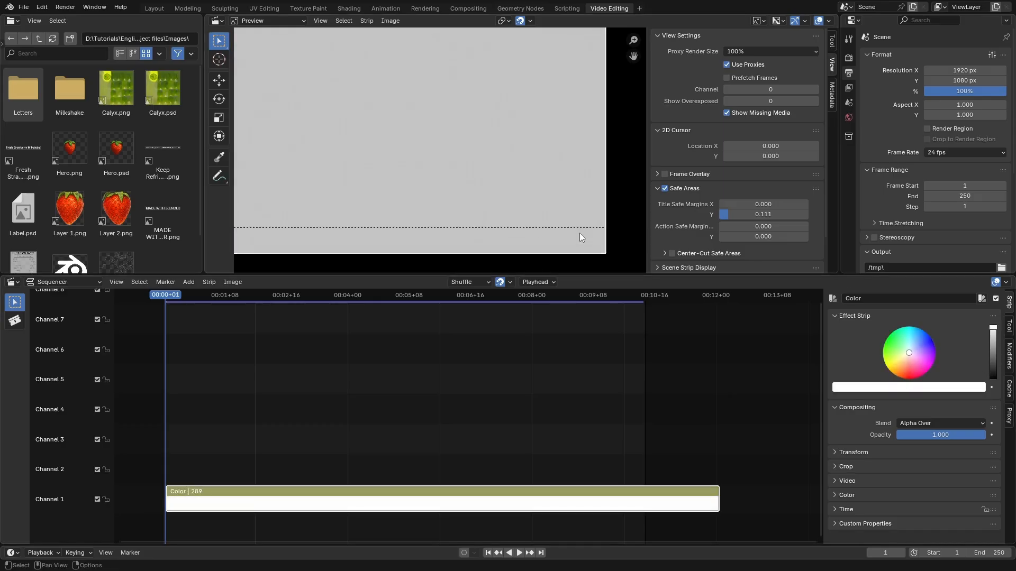
Set the title safe margin Y to 0.183
{"action": "left_click", "coordinate": [749, 214]}
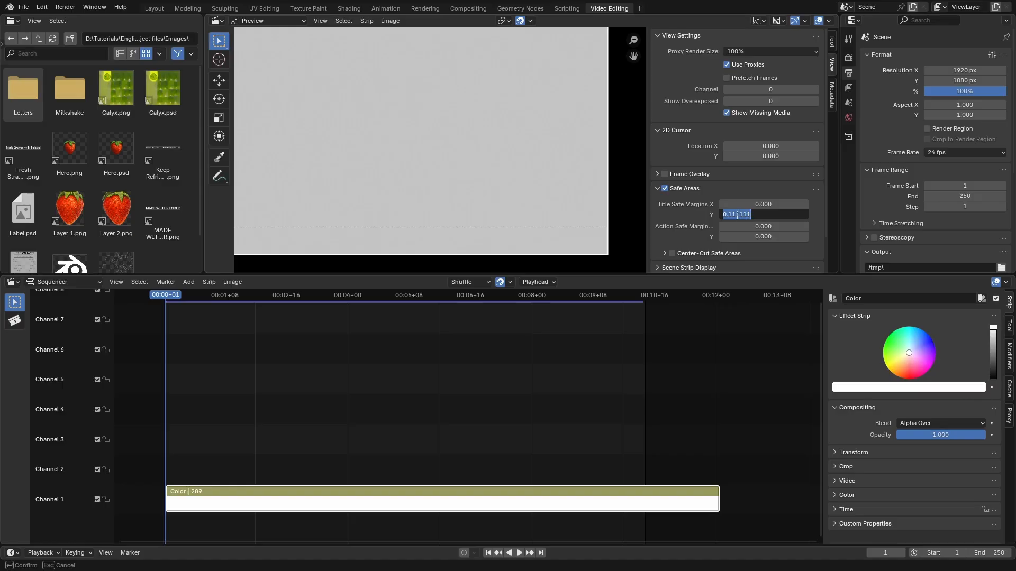
{"action": "type", "text": "0.183"}
{"action": "key", "text": "Return"}
{"action": "scroll", "coordinate": [529, 219], "scroll_direction": "down", "scroll_amount": 6}
{"action": "scroll", "coordinate": [494, 169], "scroll_direction": "up", "scroll_amount": 3}
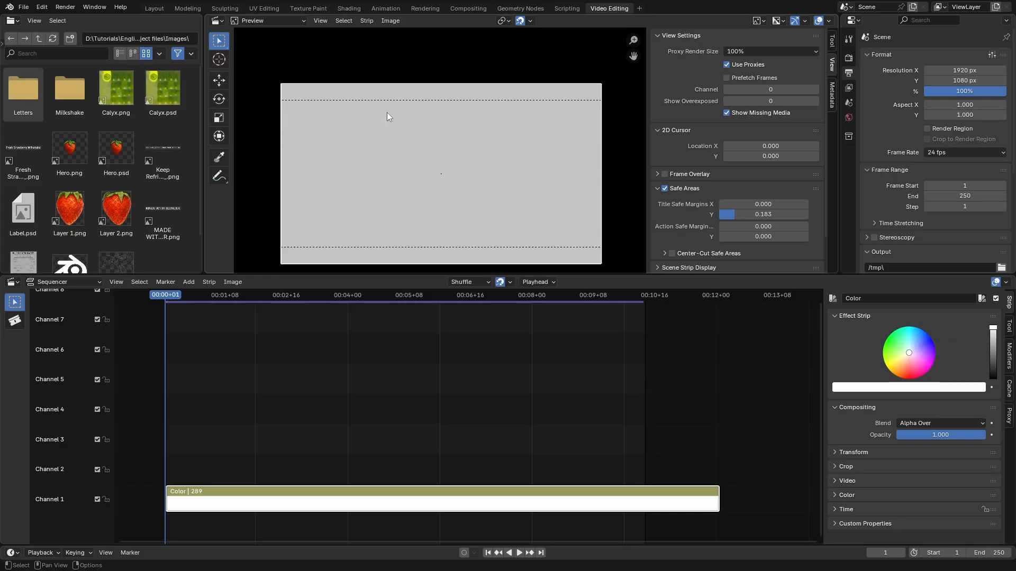
{"action": "scroll", "coordinate": [541, 130], "scroll_direction": "down", "scroll_amount": 2}
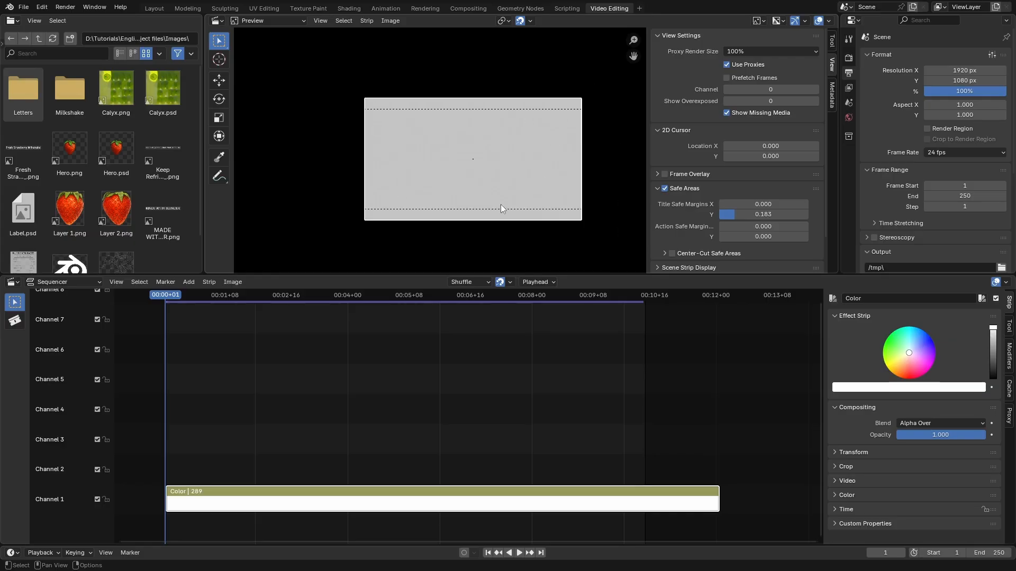
{"action": "scroll", "coordinate": [501, 212], "scroll_direction": "up", "scroll_amount": 2}
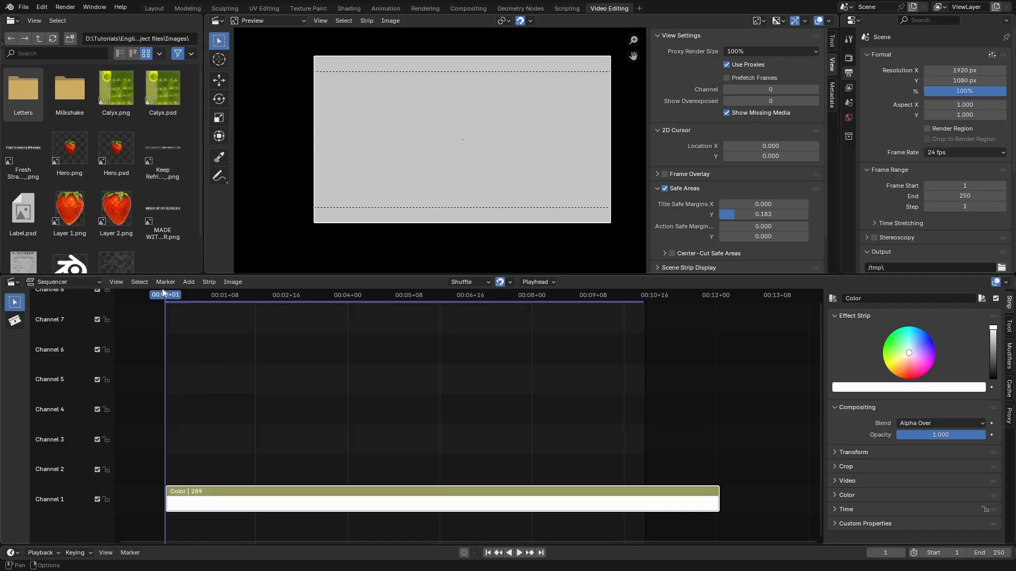
Add a second Color strip at frame 1 on Channel 2 and extend it to 289 frames, matching the white strip
{"action": "left_click", "coordinate": [188, 282]}
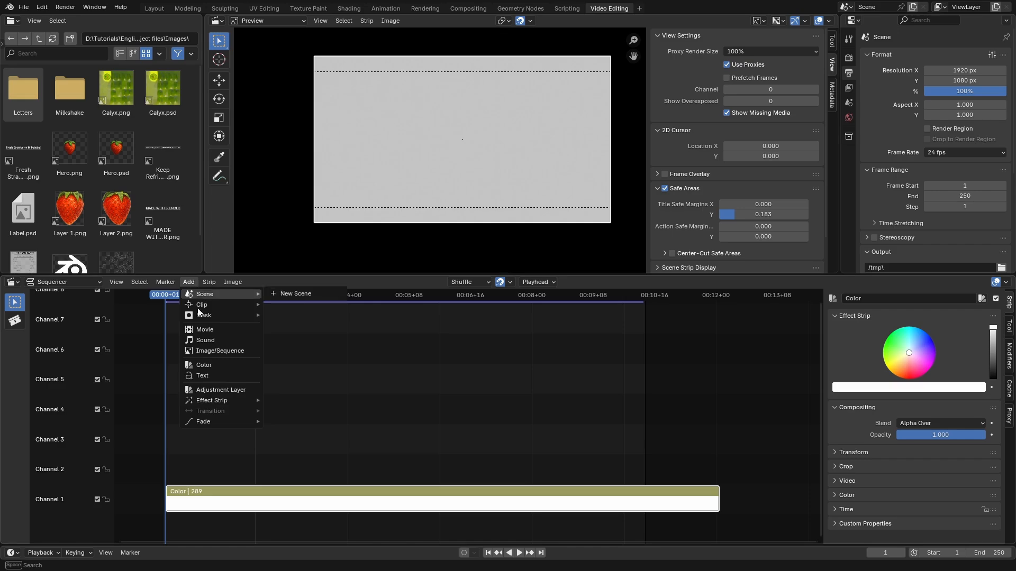
{"action": "left_click", "coordinate": [204, 365]}
{"action": "left_click_drag", "start_coordinate": [214, 473], "coordinate": [719, 475]}
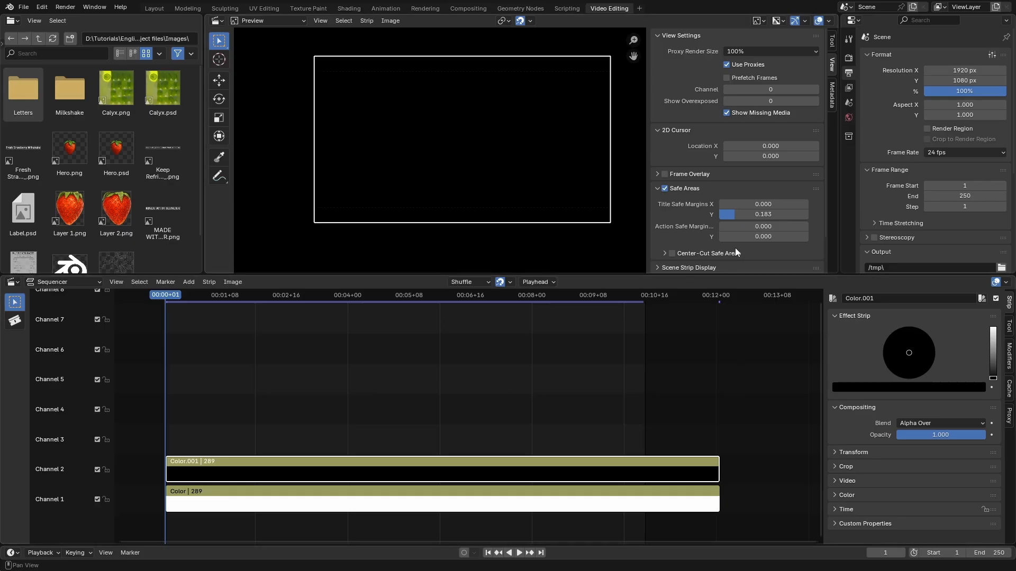
Flatten the black Color strip into a bar along the frame's bottom edge with Scale Y 0.100 and Position Y -490 px
{"action": "left_click_drag", "start_coordinate": [935, 279], "coordinate": [933, 261]}
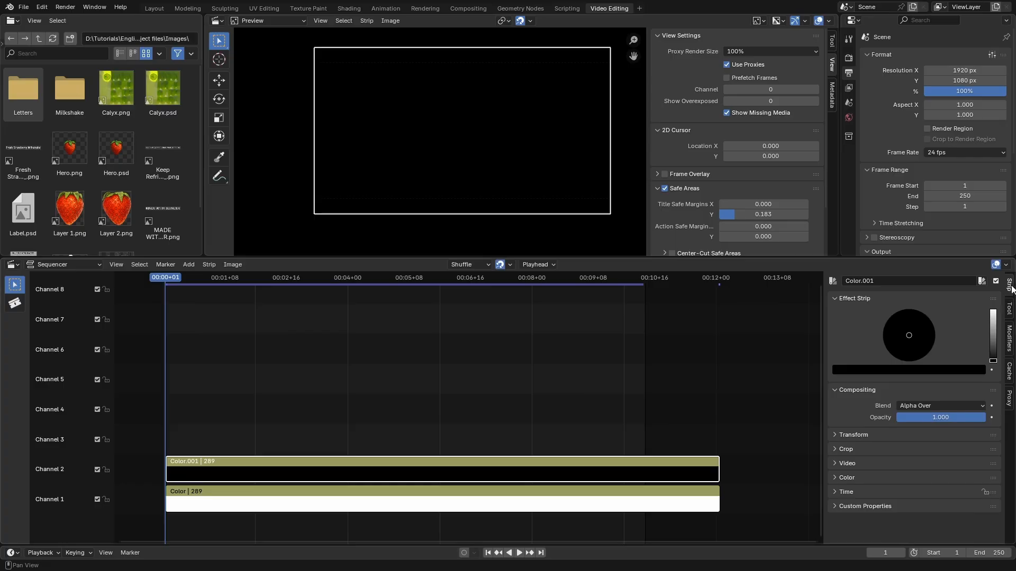
{"action": "left_click", "coordinate": [868, 438]}
{"action": "scroll", "coordinate": [867, 439], "scroll_direction": "down", "scroll_amount": 4}
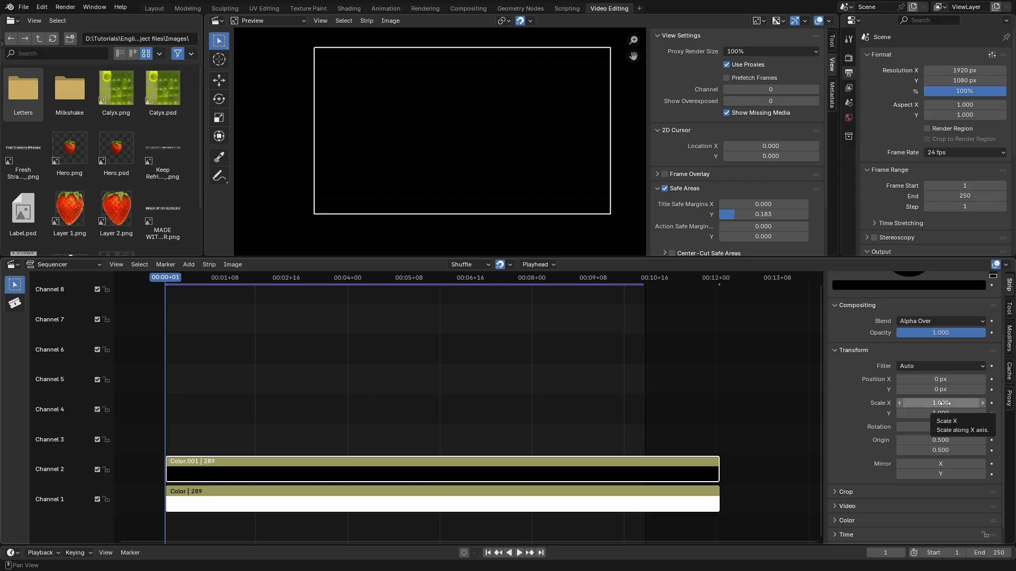
{"action": "left_click_drag", "start_coordinate": [947, 414], "coordinate": [857, 413]}
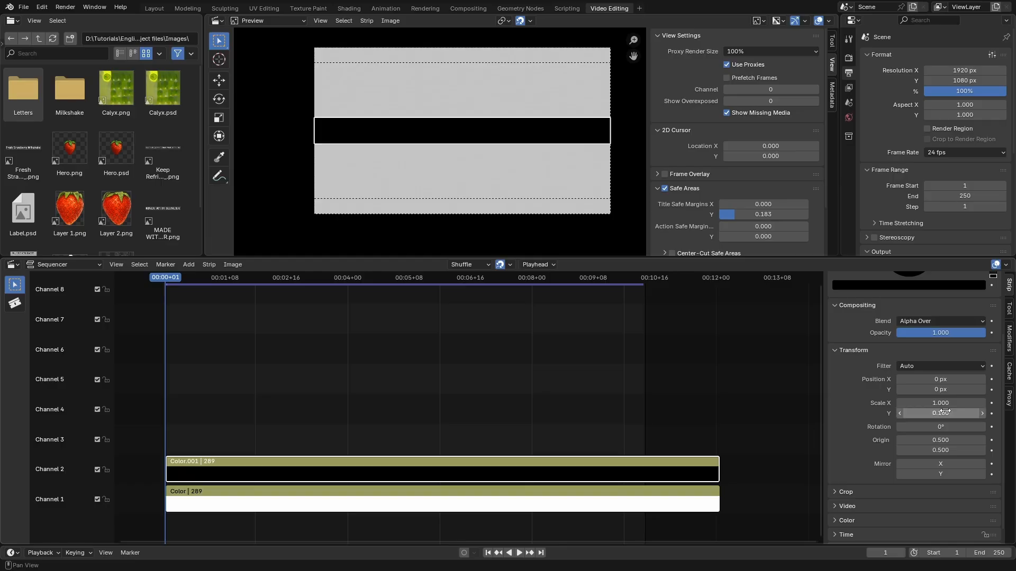
{"action": "left_click_drag", "start_coordinate": [945, 390], "coordinate": [825, 390]}
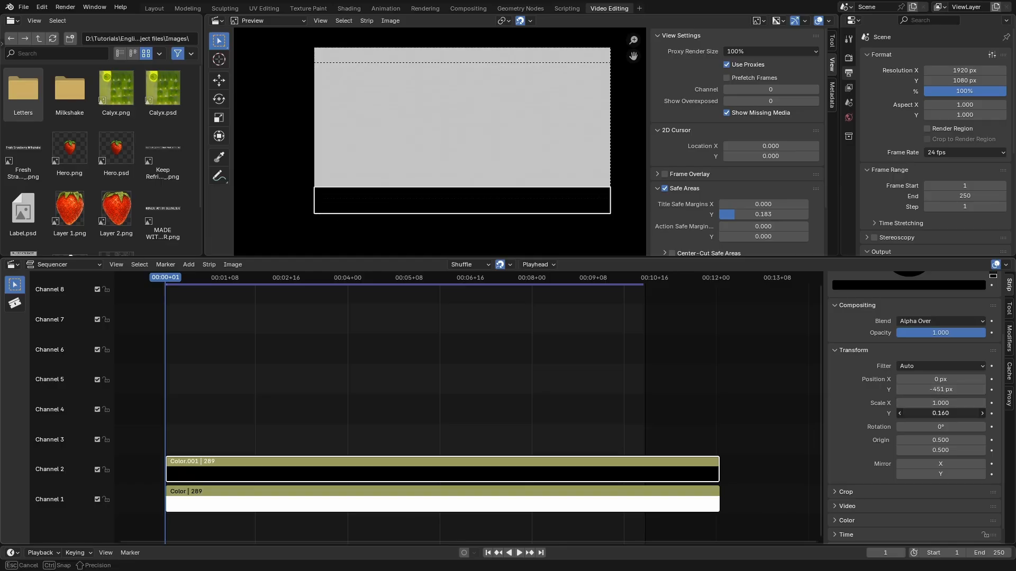
{"action": "left_click_drag", "start_coordinate": [941, 413], "coordinate": [907, 395]}
{"action": "scroll", "coordinate": [608, 217], "scroll_direction": "up", "scroll_amount": 4}
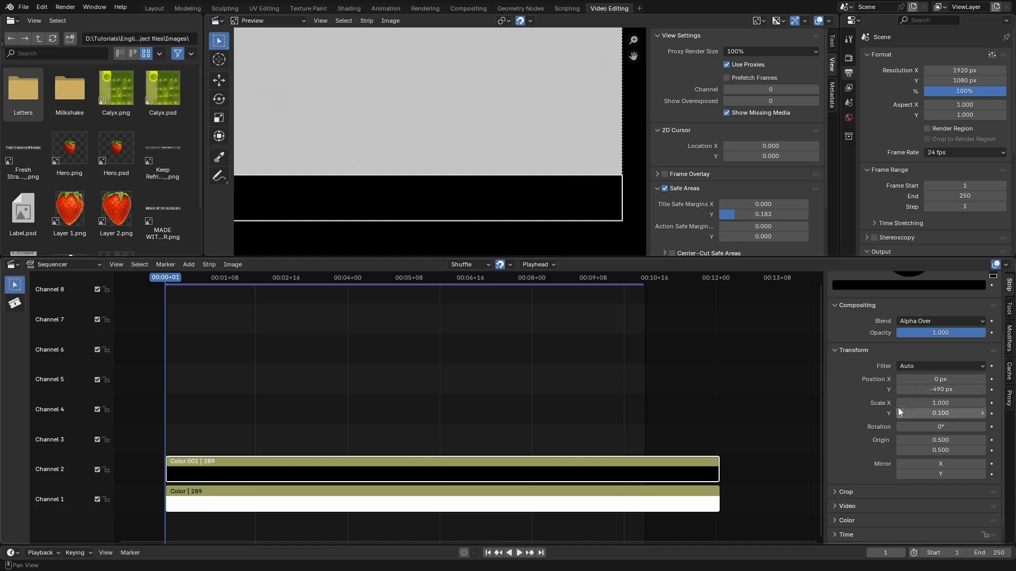
Fine-tune the black bar's Scale Y to 0.091 so it fits between the lower safe line and the frame edge
{"action": "left_click", "coordinate": [900, 413]}
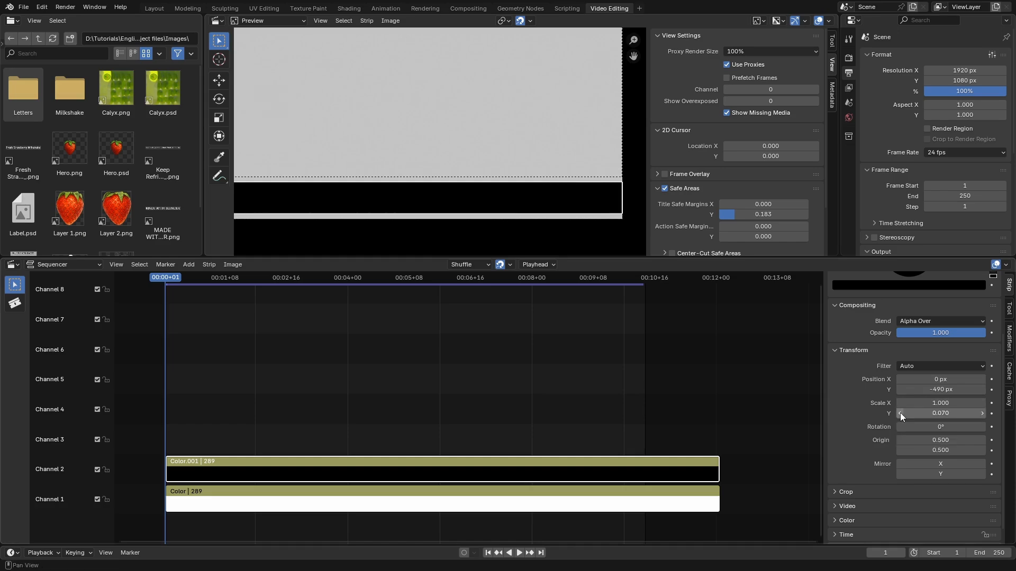
{"action": "left_click_drag", "start_coordinate": [900, 413], "coordinate": [900, 413]}
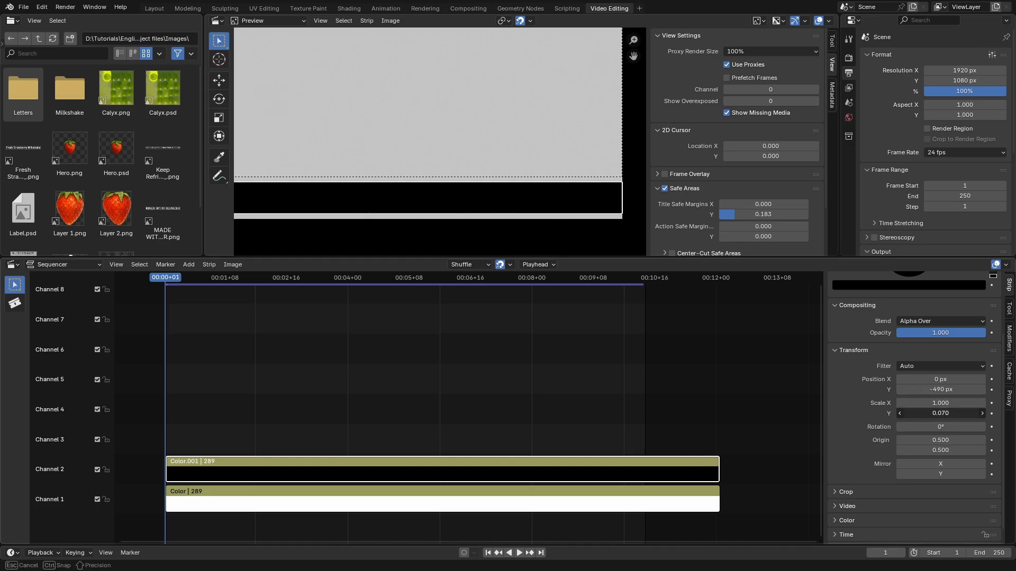
{"action": "left_click", "coordinate": [934, 412]}
{"action": "left_click", "coordinate": [877, 413]}
{"action": "left_click_drag", "start_coordinate": [934, 414], "coordinate": [944, 413]}
Try a Scale Y of 0.9 on the black bar and undo that scale change
{"action": "left_click", "coordinate": [941, 414]}
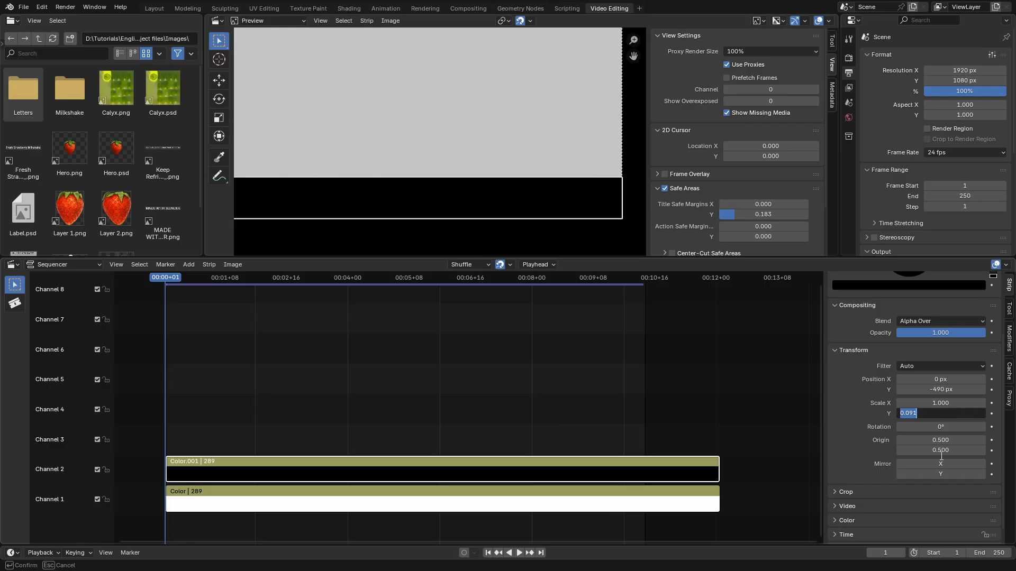
{"action": "type", "text": "0.9"}
{"action": "key", "text": "Return"}
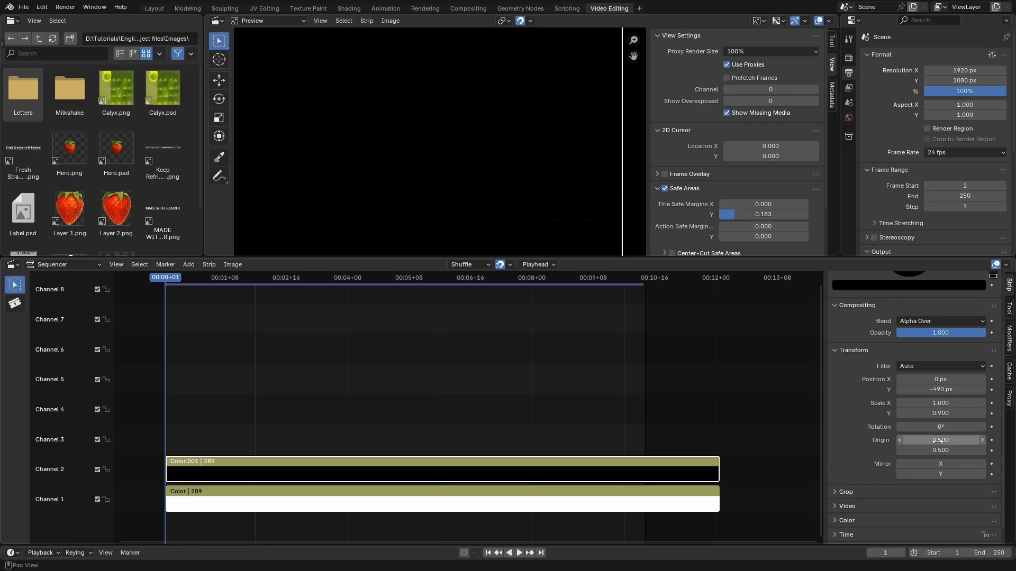
{"action": "left_click", "coordinate": [939, 413]}
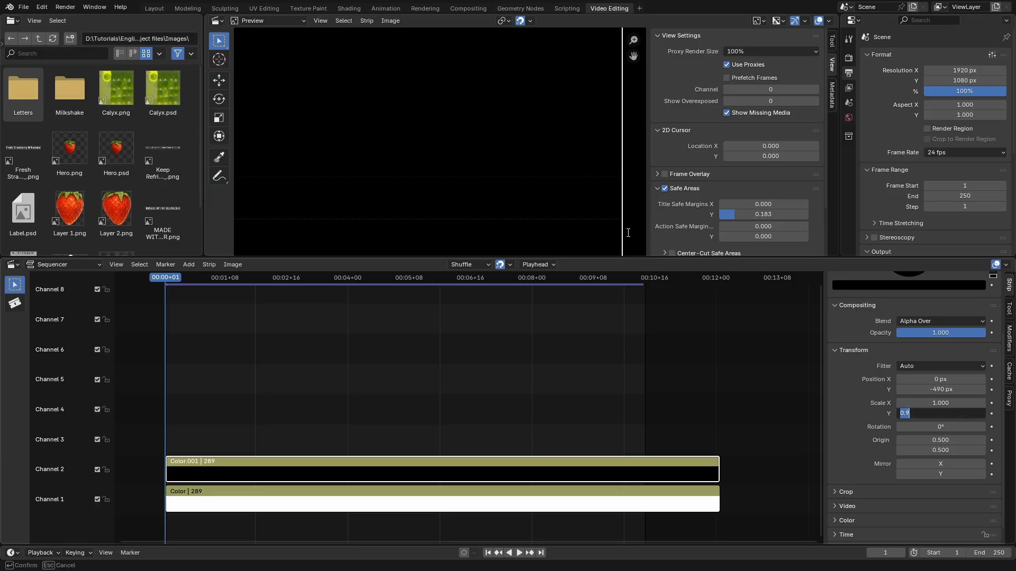
{"action": "key", "text": "Return"}
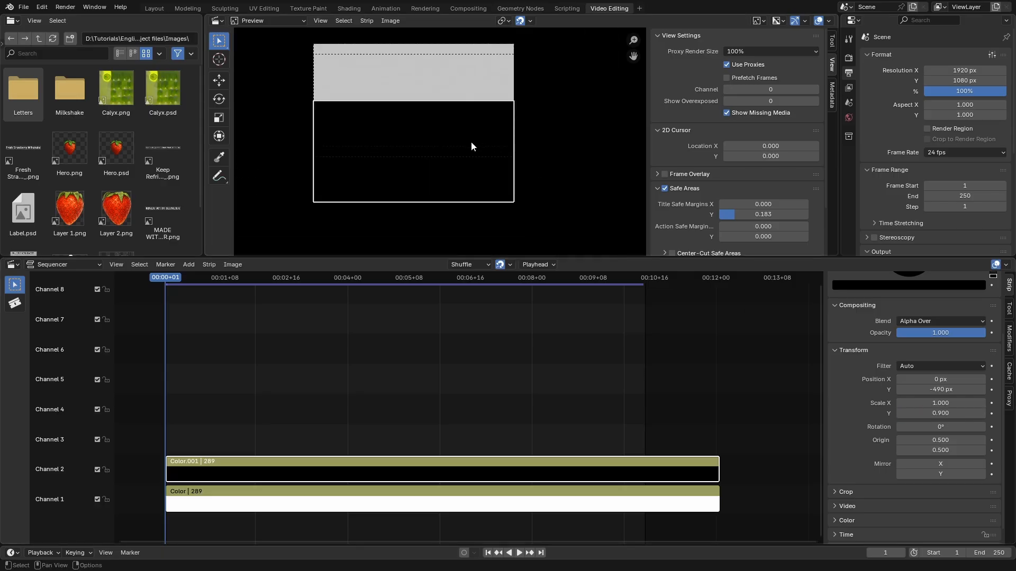
{"action": "key", "text": "ctrl+z"}
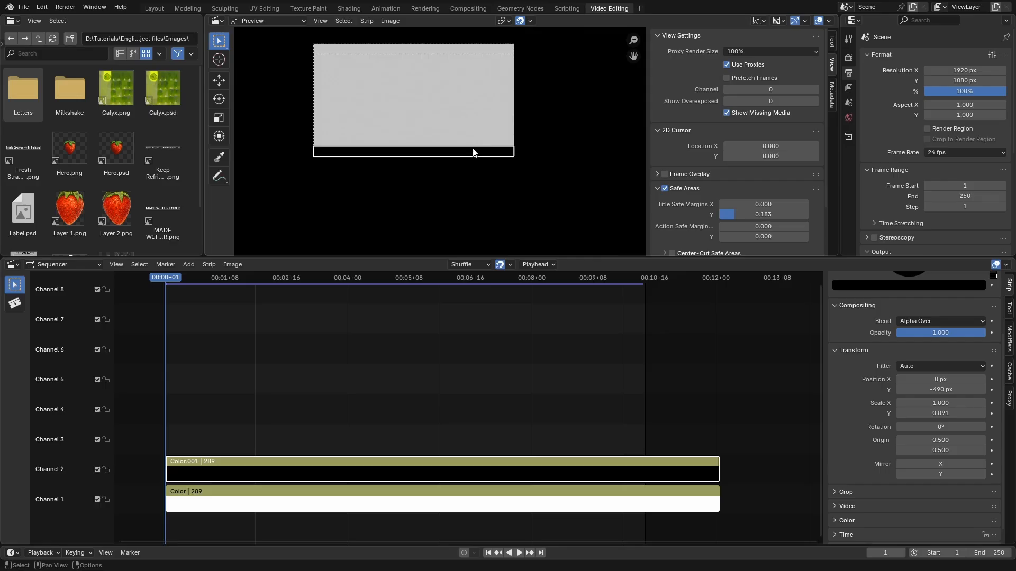
Set the black bar's Scale Y to 0.09
{"action": "left_click", "coordinate": [947, 413]}
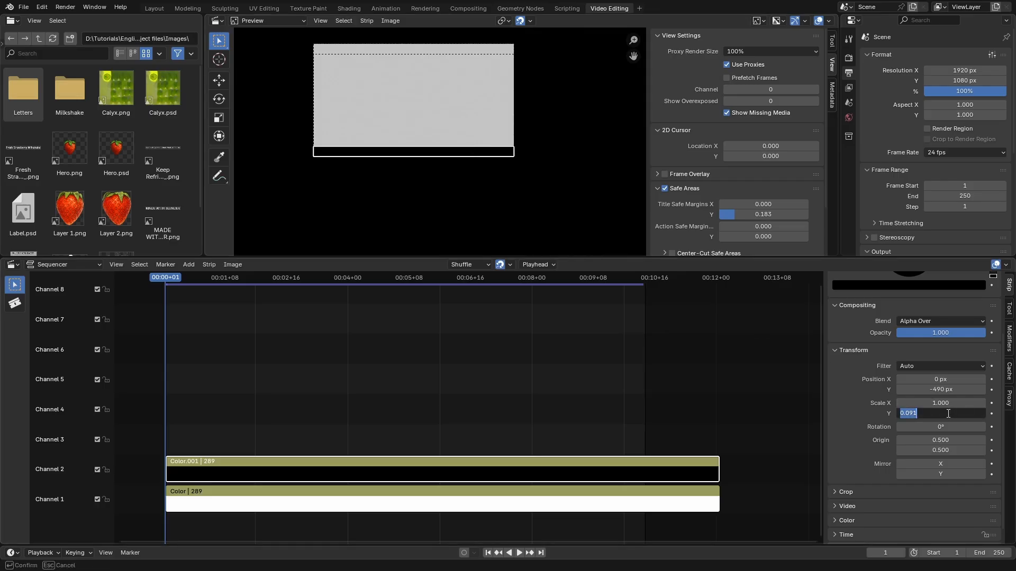
{"action": "type", "text": "0.09"}
{"action": "key", "text": "Return"}
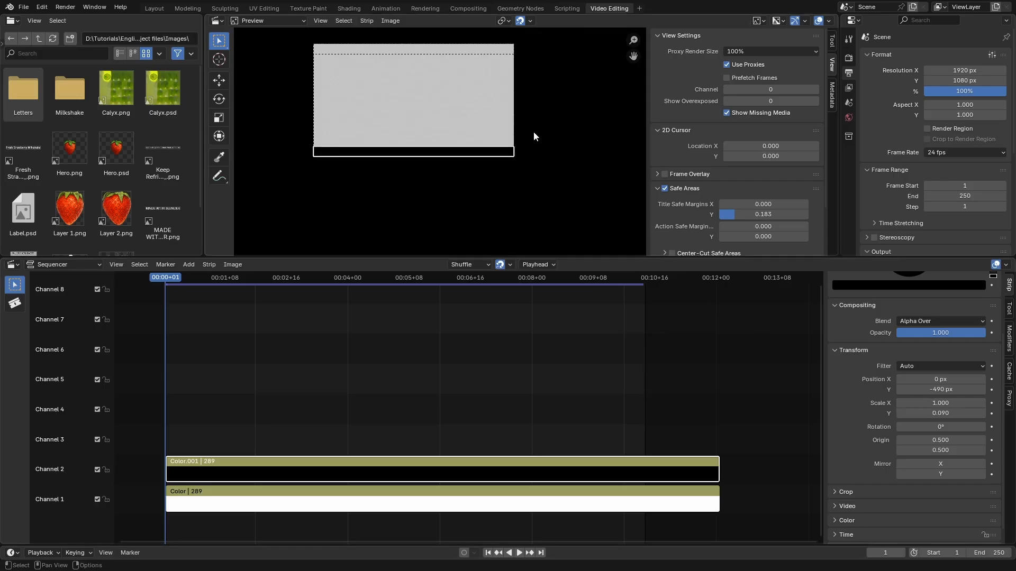
Align the black bar with the lower safe line and frame edge using Position Y -491 px and Scale Y 0.092
{"action": "scroll", "coordinate": [505, 141], "scroll_direction": "up", "scroll_amount": 2}
{"action": "scroll", "coordinate": [511, 158], "scroll_direction": "up", "scroll_amount": 6}
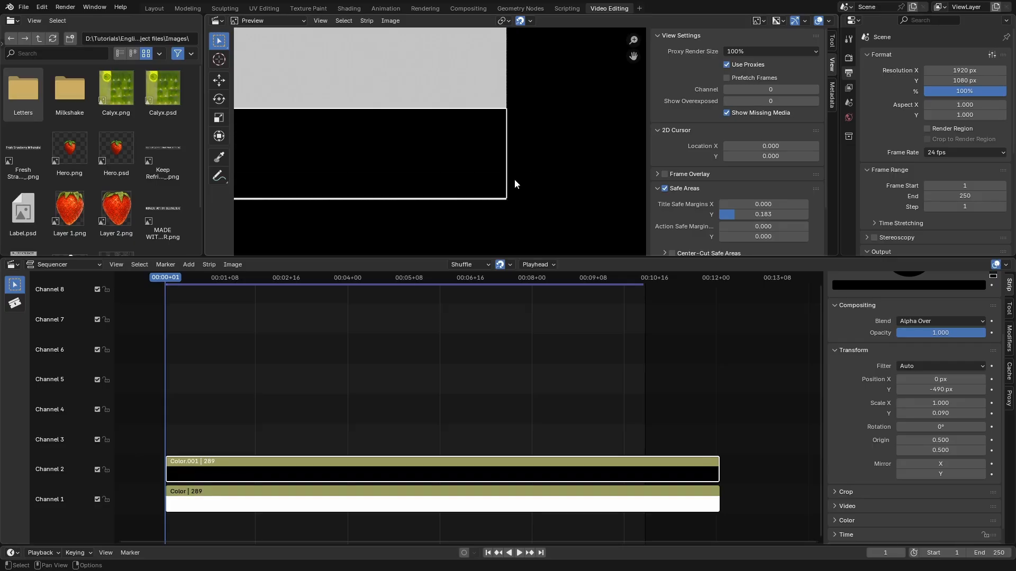
{"action": "left_click_drag", "start_coordinate": [941, 389], "coordinate": [939, 390]}
{"action": "left_click", "coordinate": [943, 414]}
{"action": "type", "text": "0"}
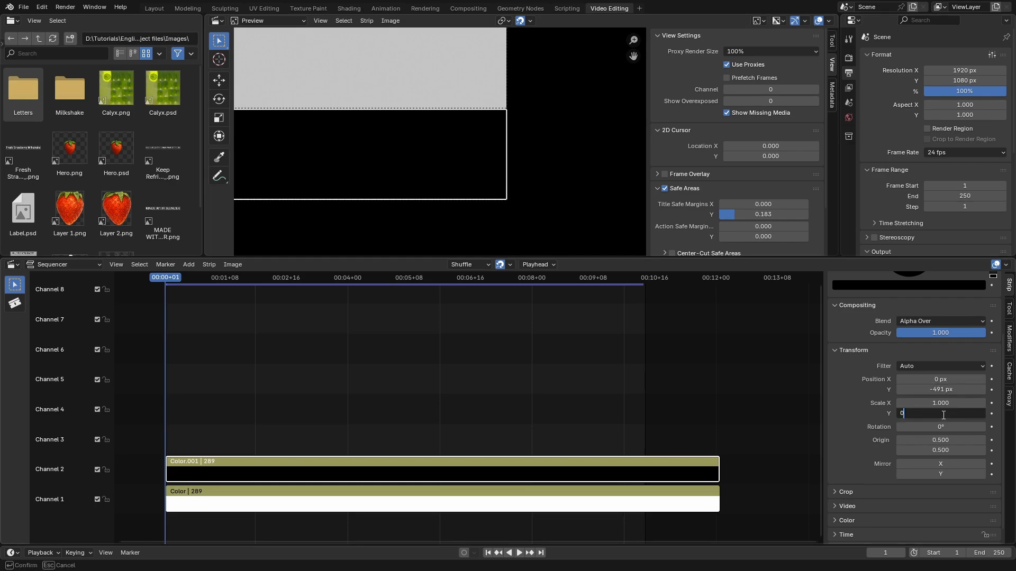
{"action": "type", "text": ".092"}
{"action": "key", "text": "Return"}
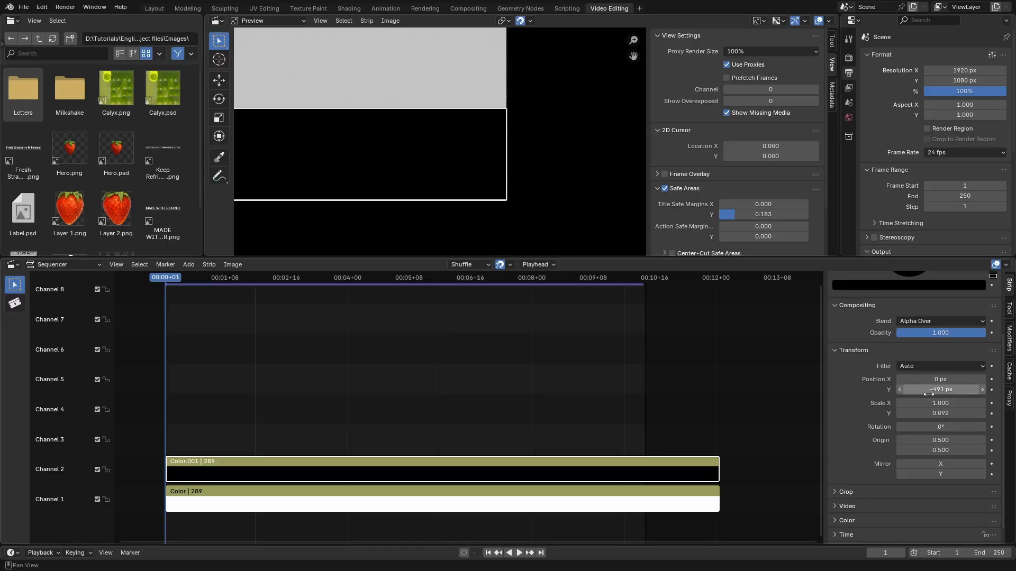
Scrub the timeline up to and past the end of the color strips to check how far the background and bar extend
{"action": "scroll", "coordinate": [558, 172], "scroll_direction": "down", "scroll_amount": 13}
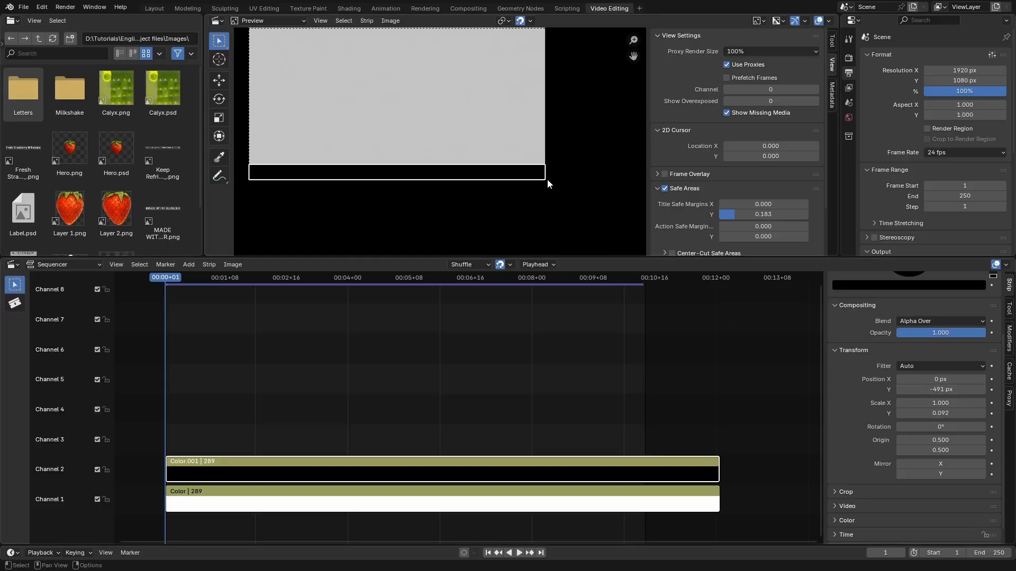
{"action": "scroll", "coordinate": [547, 184], "scroll_direction": "down", "scroll_amount": 2}
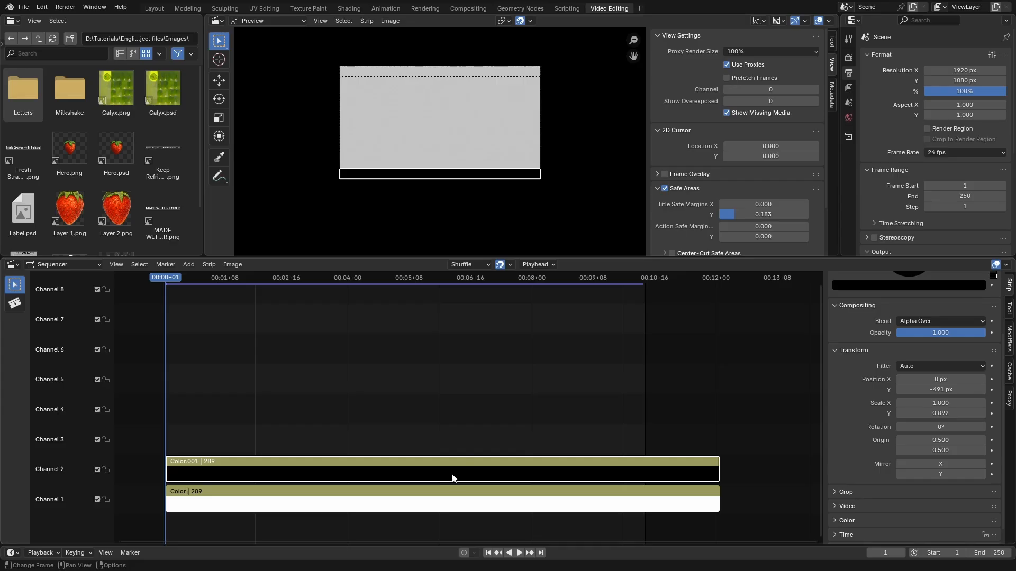
{"action": "scroll", "coordinate": [422, 462], "scroll_direction": "down", "scroll_amount": 2}
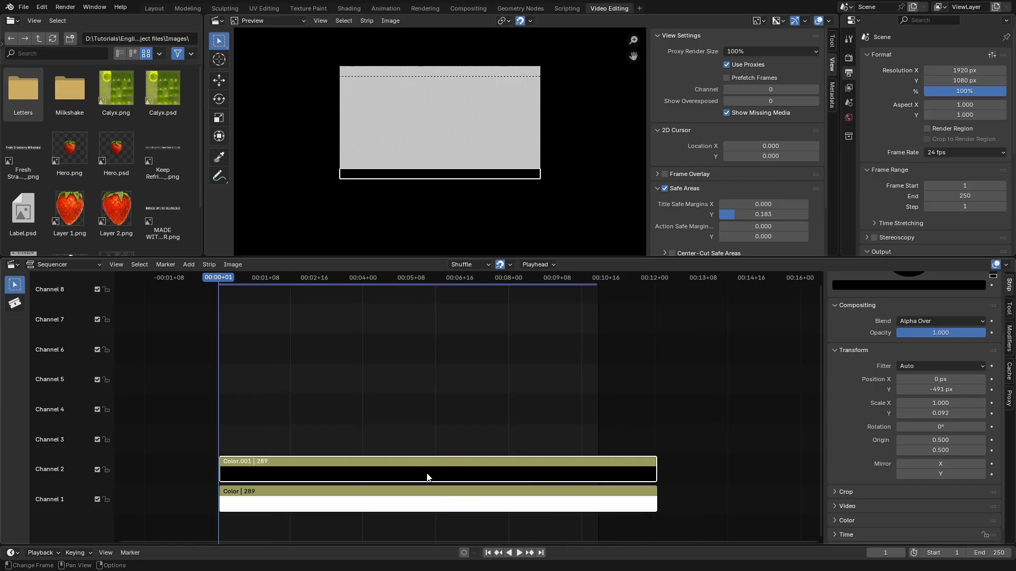
{"action": "left_click_drag", "start_coordinate": [230, 275], "coordinate": [608, 347]}
{"action": "scroll", "coordinate": [532, 351], "scroll_direction": "down", "scroll_amount": 2}
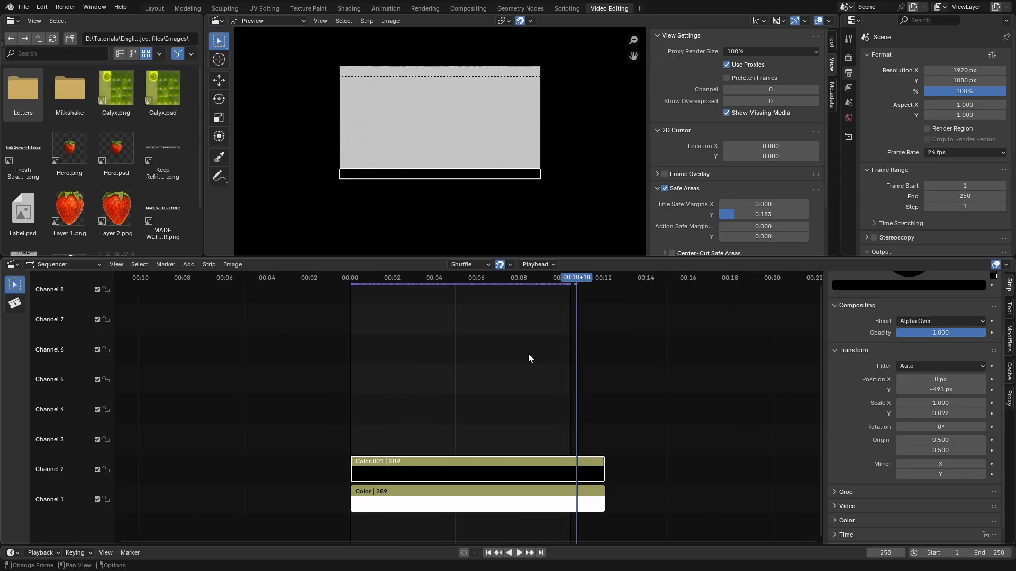
{"action": "scroll", "coordinate": [519, 419], "scroll_direction": "down", "scroll_amount": 2}
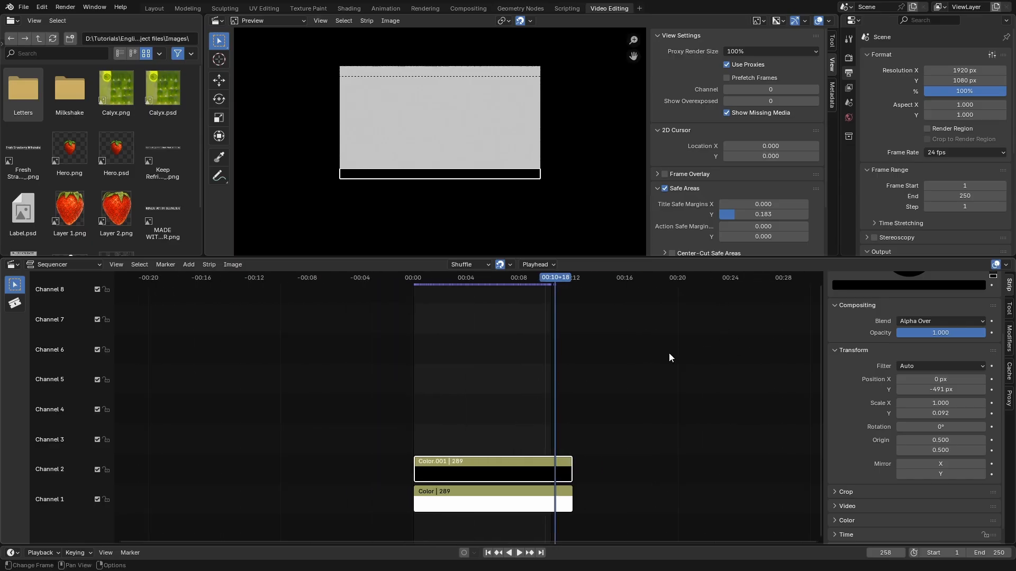
{"action": "left_click", "coordinate": [139, 264]}
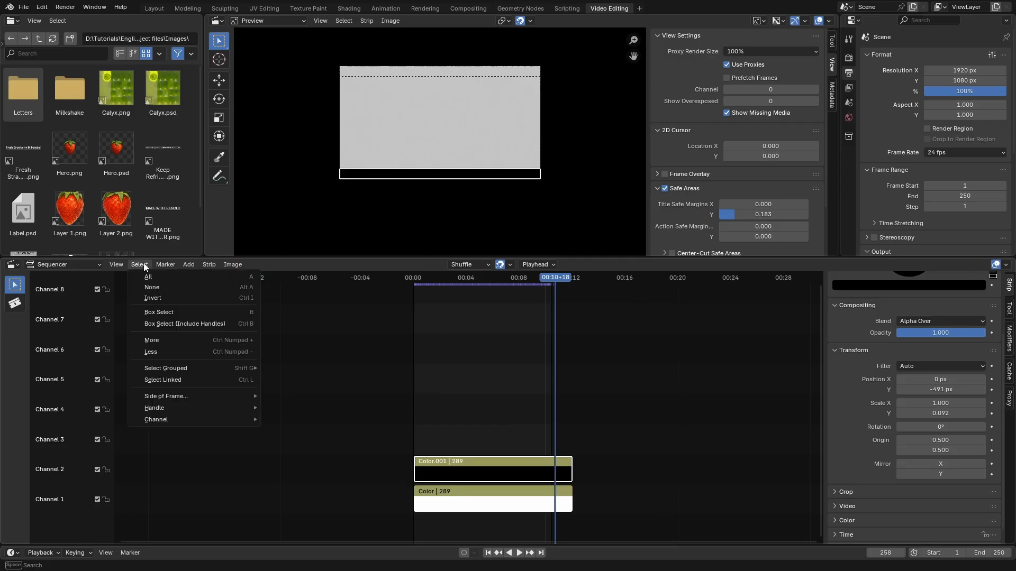
{"action": "left_click", "coordinate": [115, 265]}
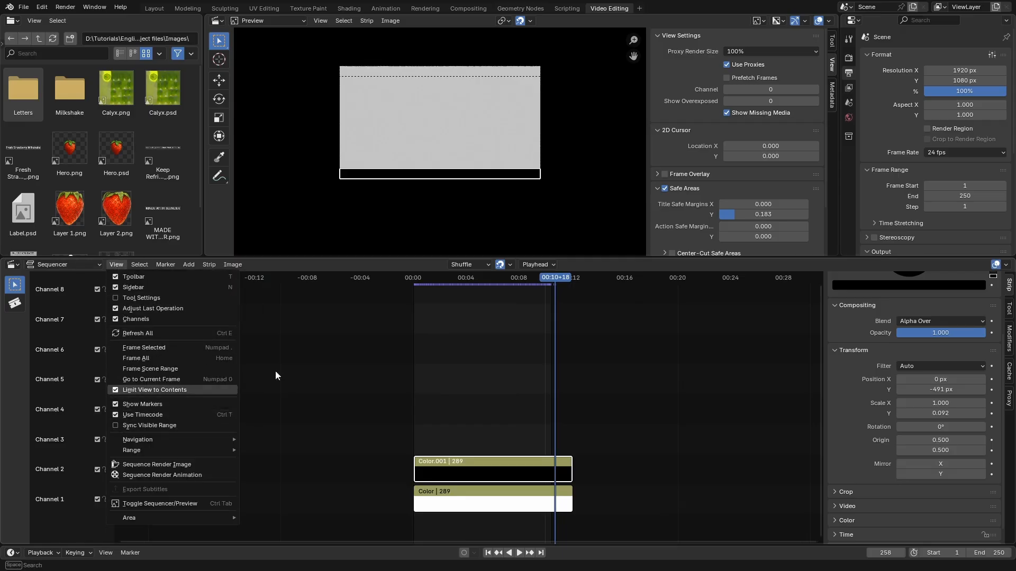
{"action": "middle_click_drag", "start_coordinate": [669, 317], "coordinate": [531, 299]}
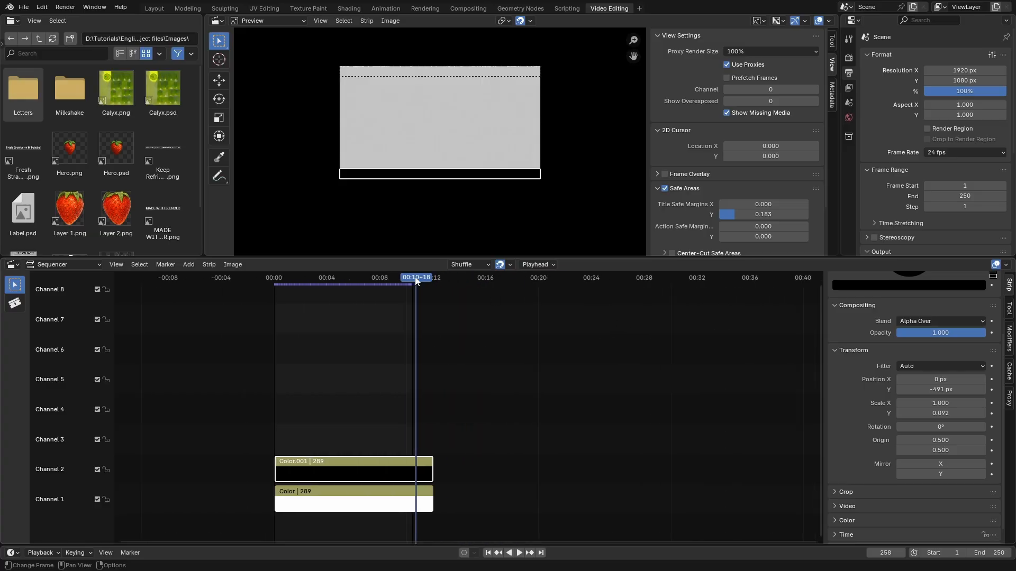
{"action": "mouse_move", "coordinate": [416, 279]}
{"action": "left_mouse_down"}
{"action": "mouse_move", "coordinate": [374, 281]}
{"action": "mouse_move", "coordinate": [433, 287]}
{"action": "left_mouse_up"}
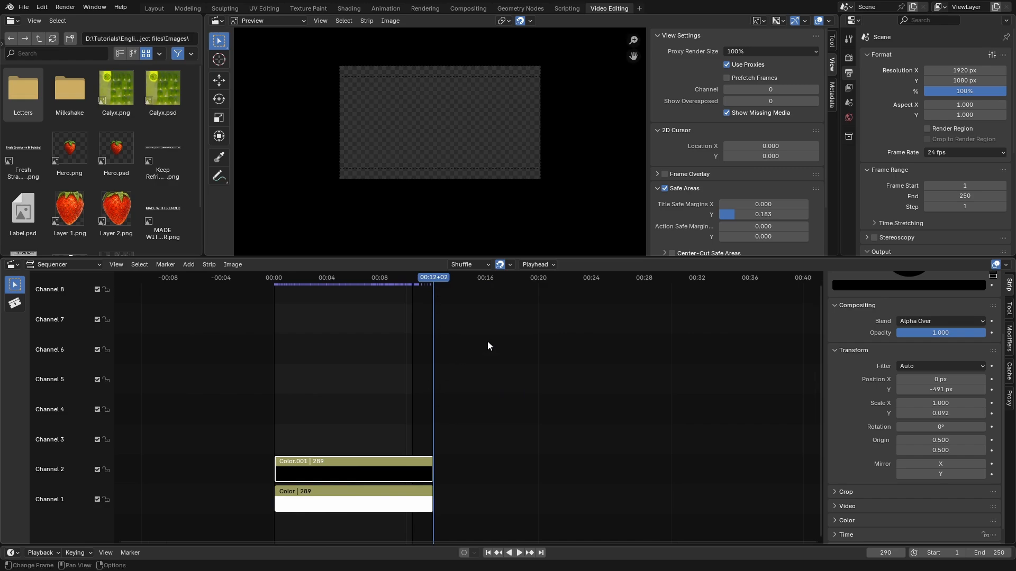
{"action": "scroll", "coordinate": [302, 453], "scroll_direction": "up", "scroll_amount": 3}
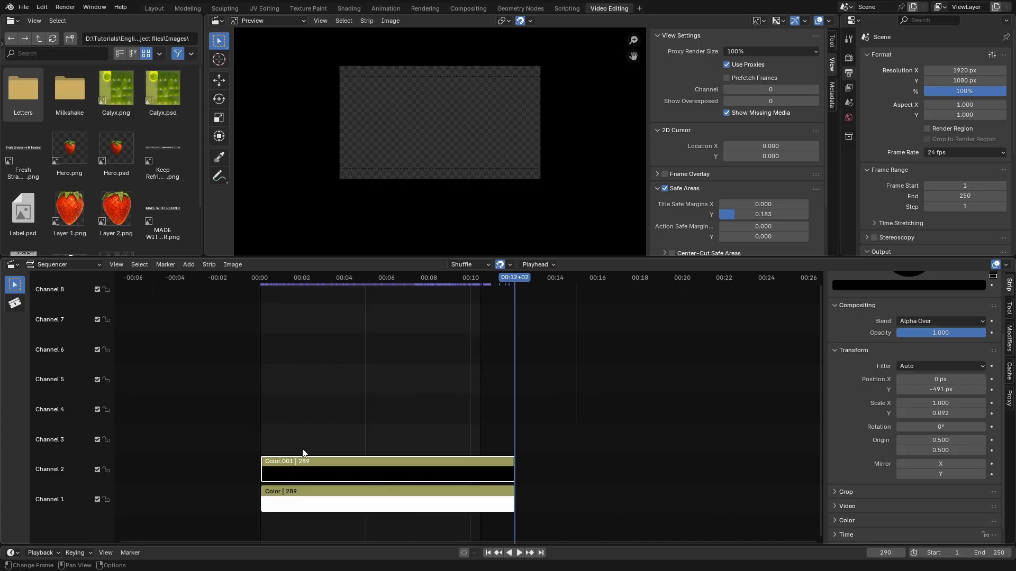
{"action": "scroll", "coordinate": [454, 451], "scroll_direction": "down", "scroll_amount": 3}
{"action": "scroll", "coordinate": [456, 473], "scroll_direction": "up", "scroll_amount": 5}
{"action": "scroll", "coordinate": [458, 475], "scroll_direction": "up", "scroll_amount": 1}
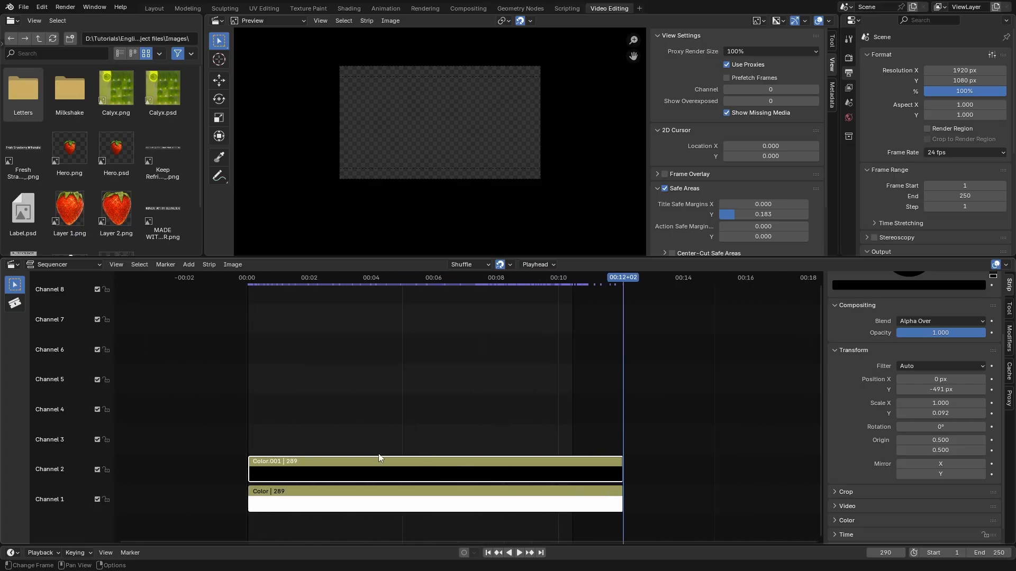
{"action": "left_click_drag", "start_coordinate": [620, 279], "coordinate": [489, 290]}
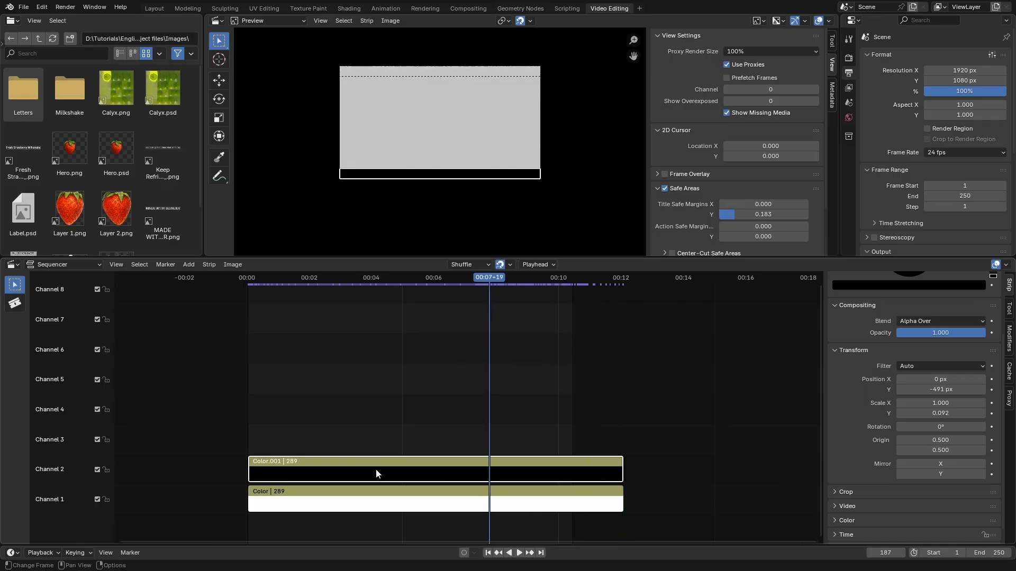
Duplicate the black bar strip onto channel 3 and mirror the copy on Y to form the upper letterbox bar
{"action": "key", "text": "shift+d"}
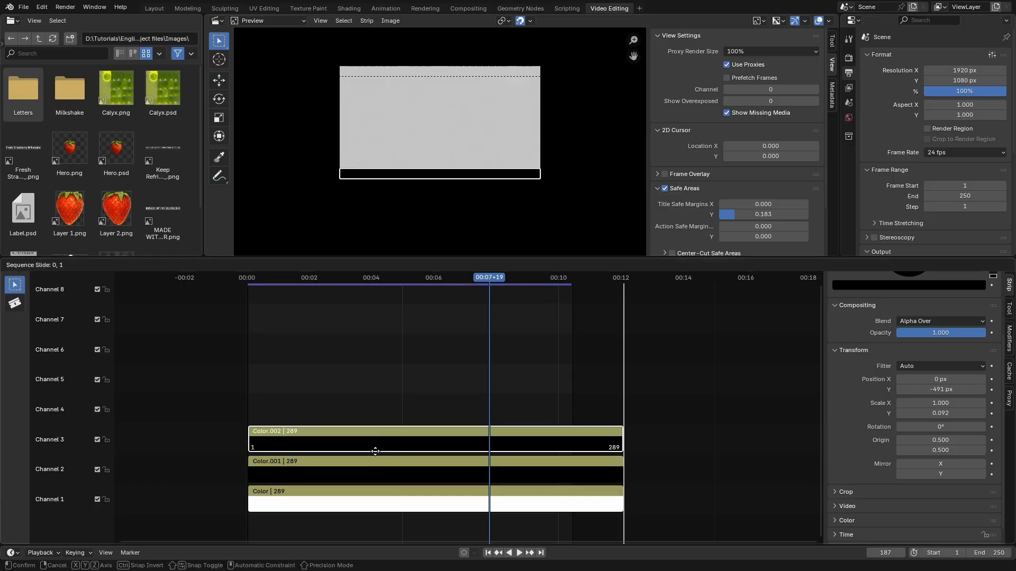
{"action": "left_click", "coordinate": [377, 445]}
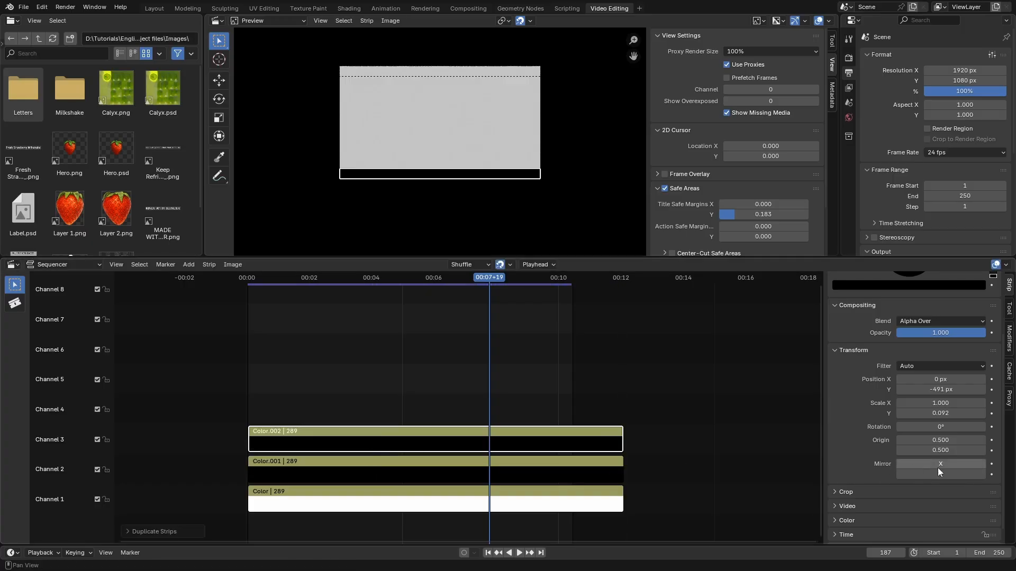
{"action": "left_click", "coordinate": [416, 470]}
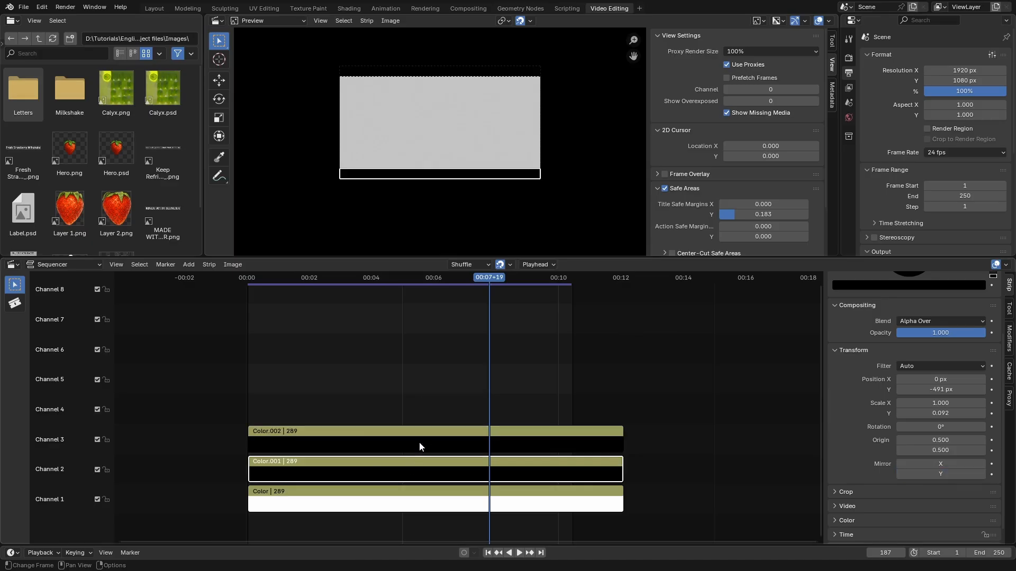
{"action": "left_click", "coordinate": [419, 443]}
{"action": "left_click", "coordinate": [420, 460]}
{"action": "left_click", "coordinate": [422, 444]}
{"action": "left_click", "coordinate": [435, 369]}
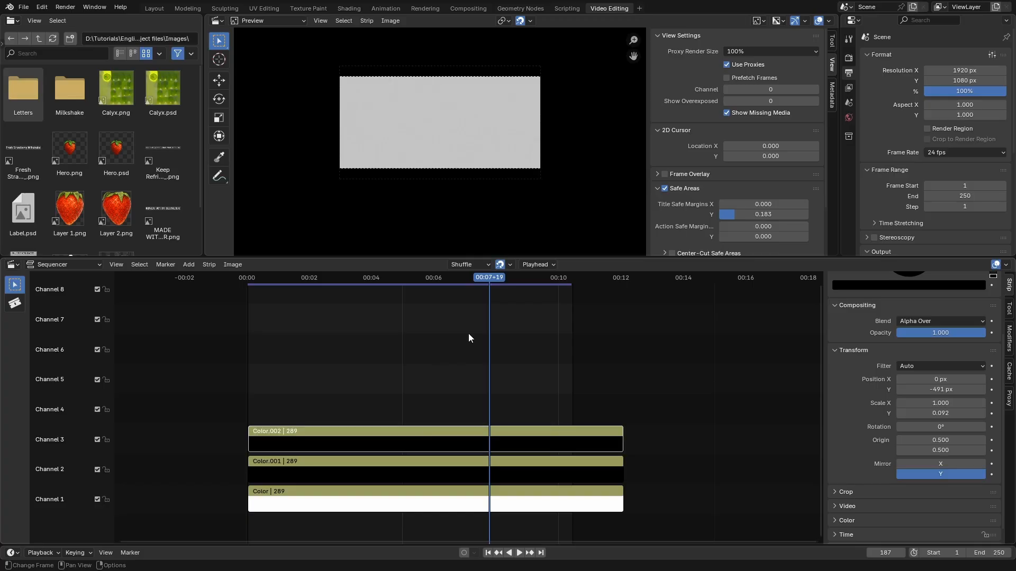
Briefly mute the white background on channel 1 to inspect the two black bars, and unmute it again
{"action": "left_click_drag", "start_coordinate": [468, 334], "coordinate": [483, 512]}
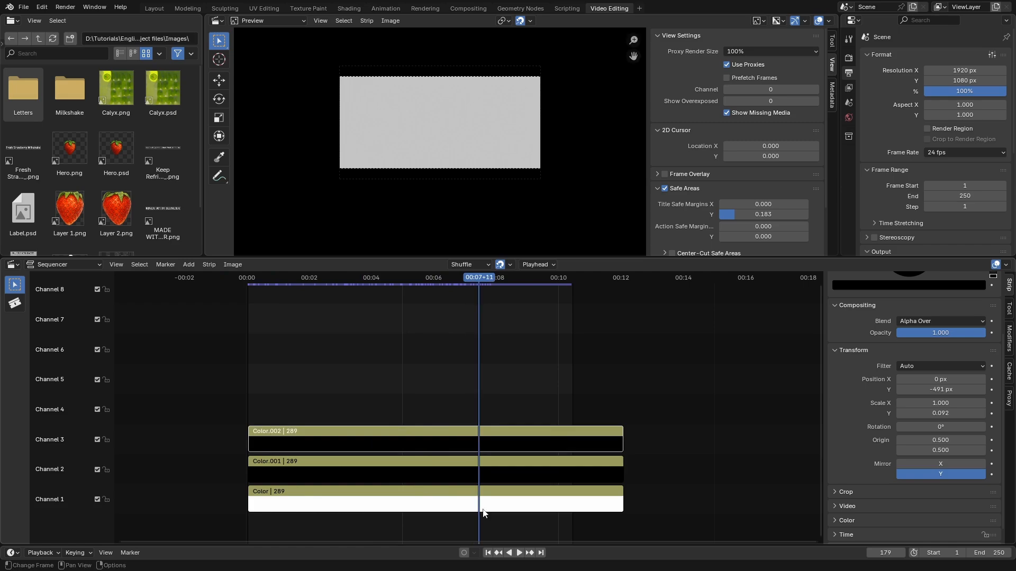
{"action": "left_click", "coordinate": [97, 500]}
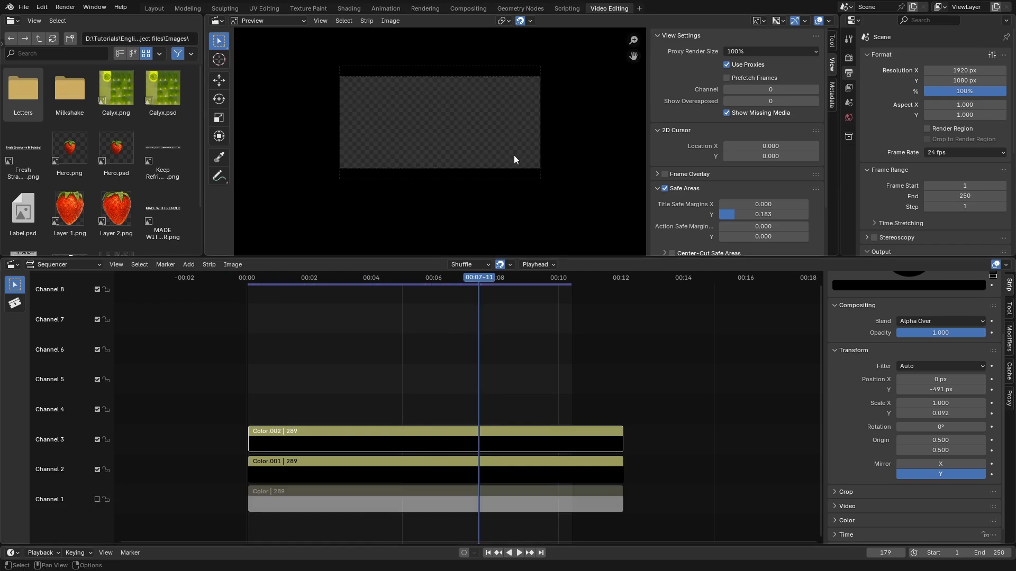
{"action": "scroll", "coordinate": [542, 66], "scroll_direction": "up", "scroll_amount": 2}
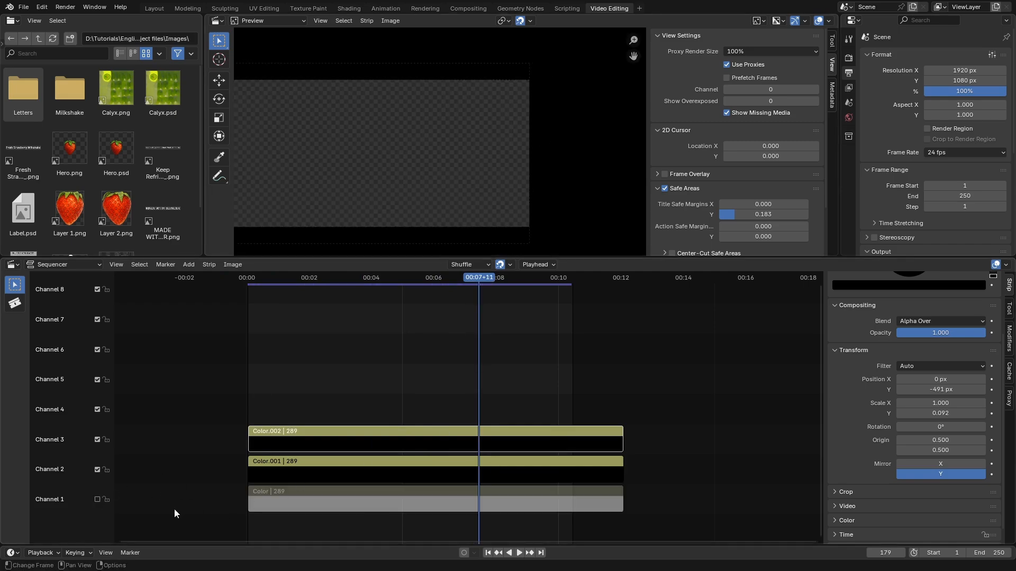
{"action": "left_click", "coordinate": [97, 499]}
Change the background color strip on channel 1 from white to black
{"action": "left_click", "coordinate": [330, 503]}
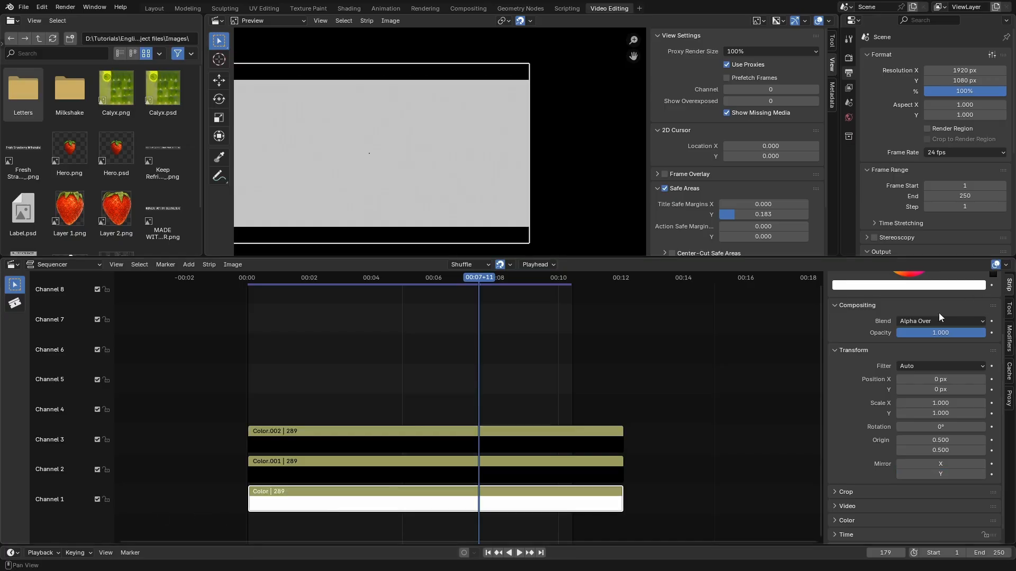
{"action": "scroll", "coordinate": [912, 362], "scroll_direction": "up", "scroll_amount": 3}
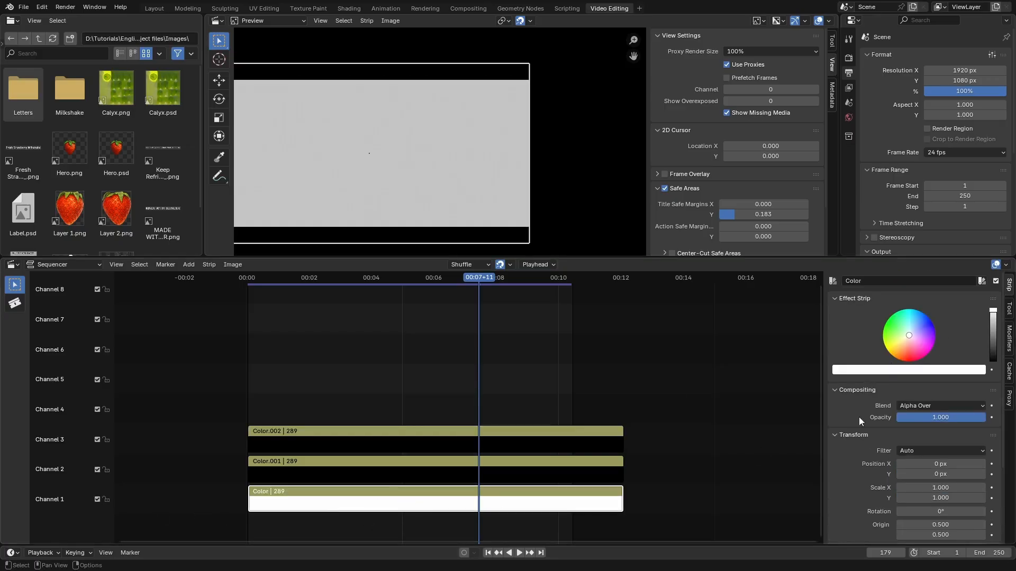
{"action": "left_click_drag", "start_coordinate": [994, 315], "coordinate": [993, 361]}
Lock channels 1, 2 and 3 holding the background and letterbox strips
{"action": "scroll", "coordinate": [461, 396], "scroll_direction": "down", "scroll_amount": 5}
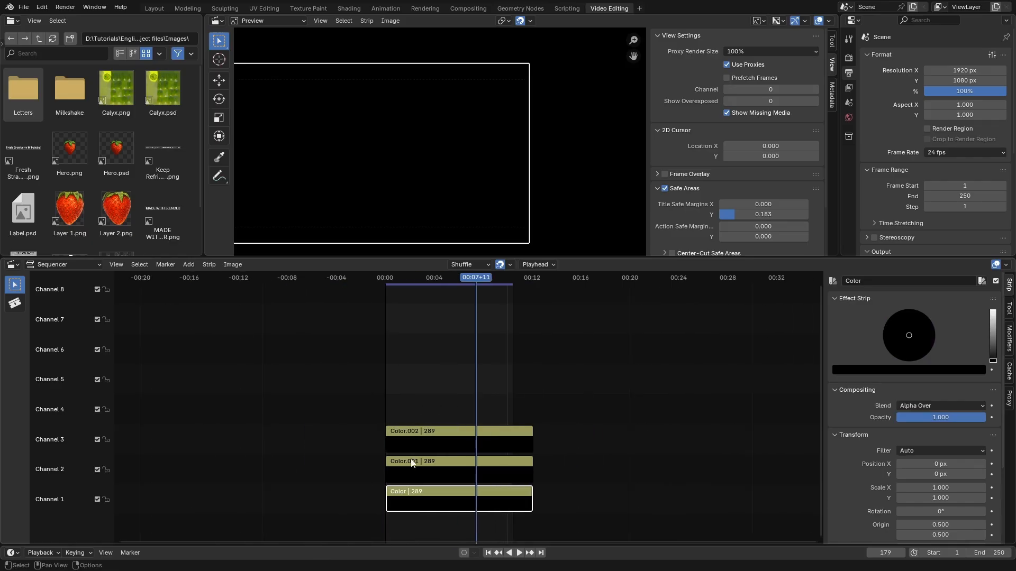
{"action": "left_click", "coordinate": [106, 499]}
{"action": "scroll", "coordinate": [508, 450], "scroll_direction": "up", "scroll_amount": 5}
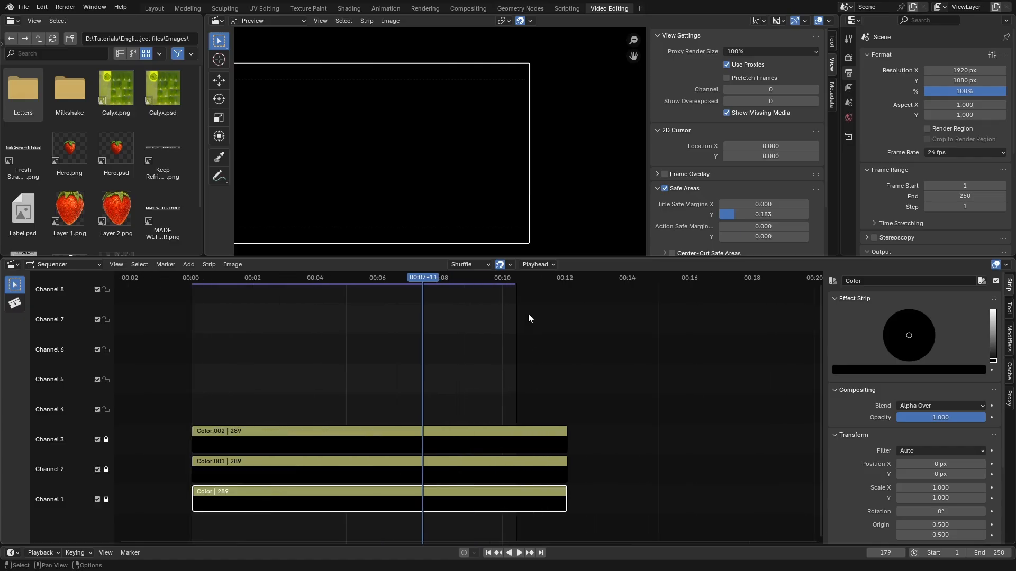
Set the scene's end frame to 529
{"action": "left_click_drag", "start_coordinate": [995, 553], "coordinate": [1015, 553]}
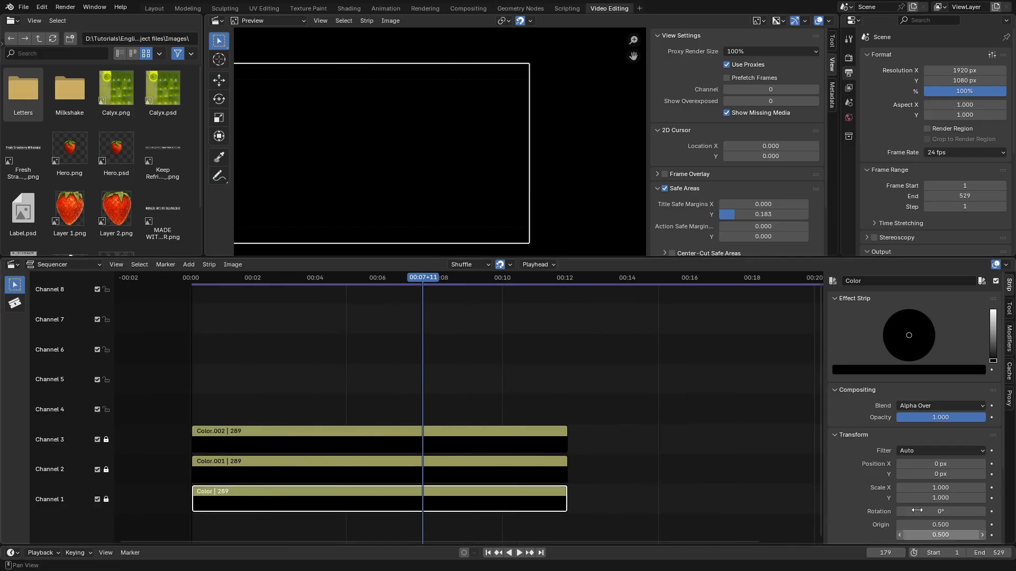
{"action": "scroll", "coordinate": [630, 405], "scroll_direction": "down", "scroll_amount": 7}
{"action": "scroll", "coordinate": [505, 322], "scroll_direction": "up", "scroll_amount": 2}
{"action": "scroll", "coordinate": [490, 344], "scroll_direction": "down", "scroll_amount": 1}
{"action": "scroll", "coordinate": [448, 347], "scroll_direction": "up", "scroll_amount": 3}
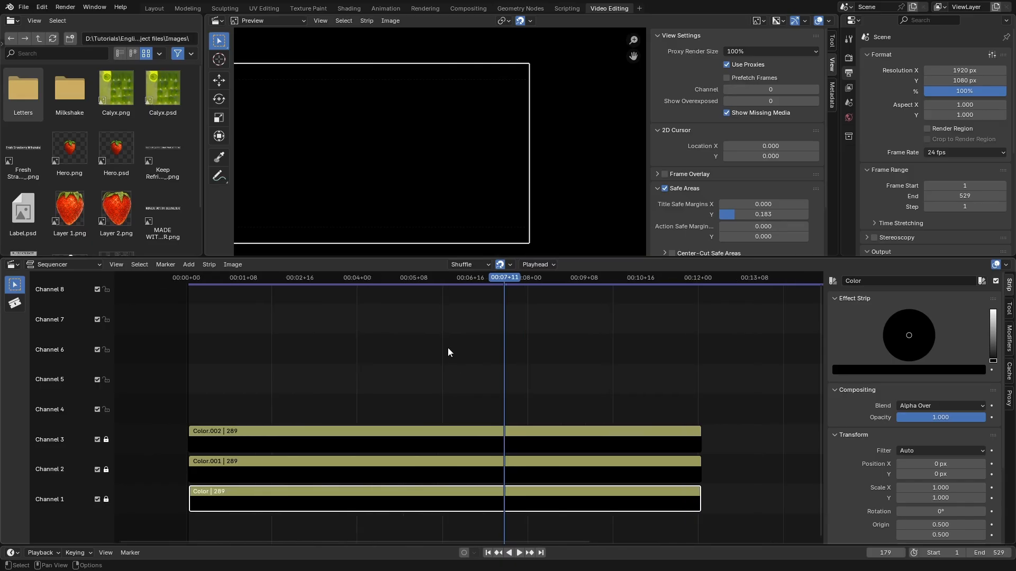
{"action": "middle_click_drag", "start_coordinate": [442, 374], "coordinate": [426, 465]}
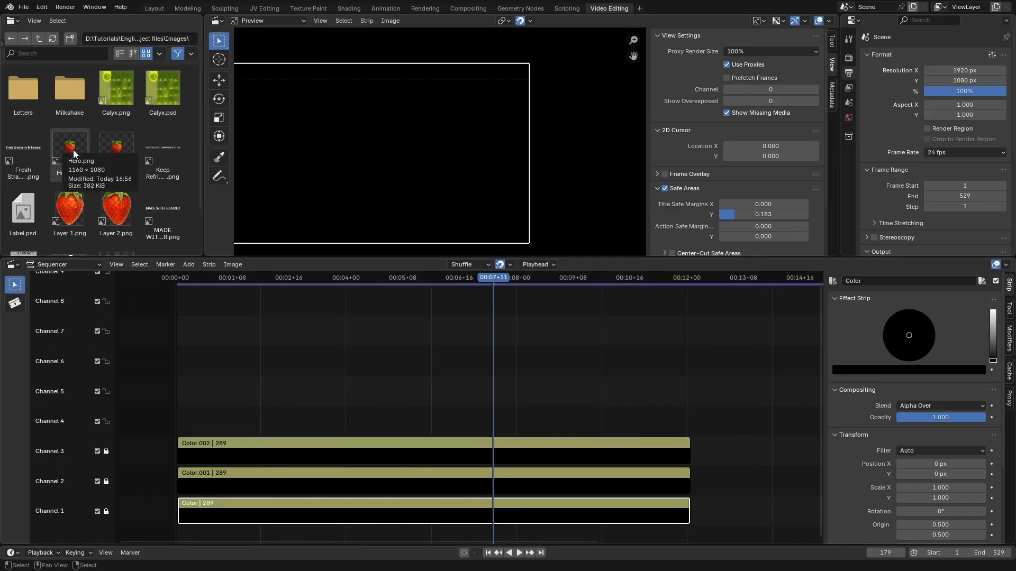
Add Hero.png as an image strip at the start of channel 4 and move the playhead to frame 12
{"action": "left_click_drag", "start_coordinate": [73, 150], "coordinate": [174, 432]}
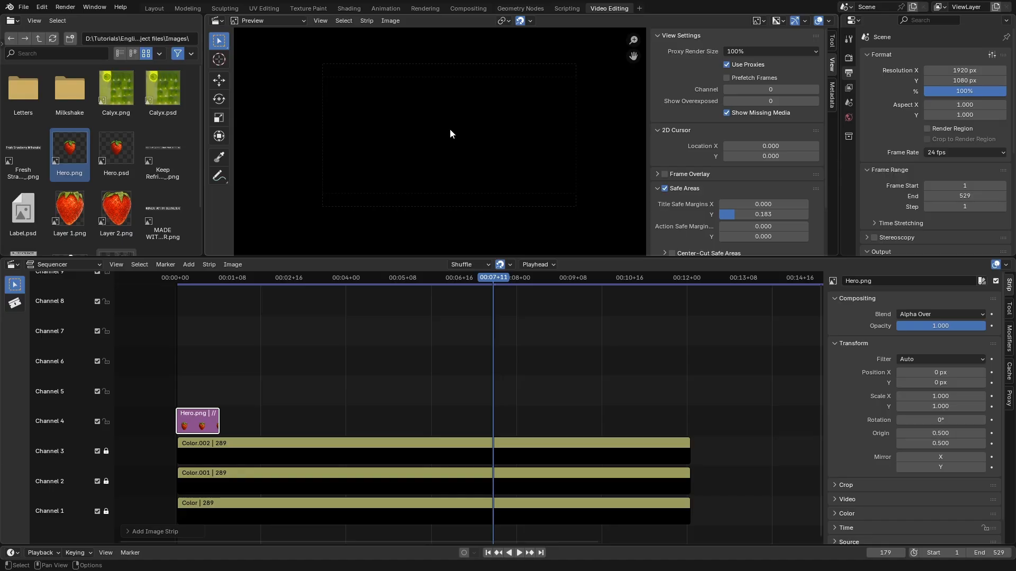
{"action": "left_click_drag", "start_coordinate": [490, 279], "coordinate": [247, 250]}
{"action": "scroll", "coordinate": [451, 129], "scroll_direction": "up", "scroll_amount": 2}
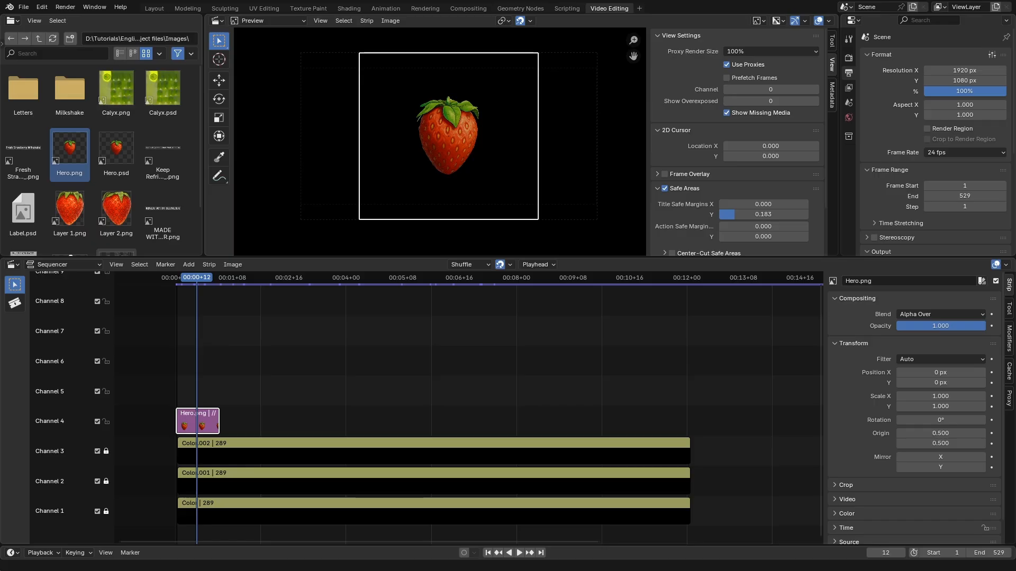
Add Untitled.png, place it on channel 4 over 289 frames, and put a slightly lengthened Hero.png strip above it on channel 5
{"action": "left_click_drag", "start_coordinate": [255, 383], "coordinate": [278, 389]}
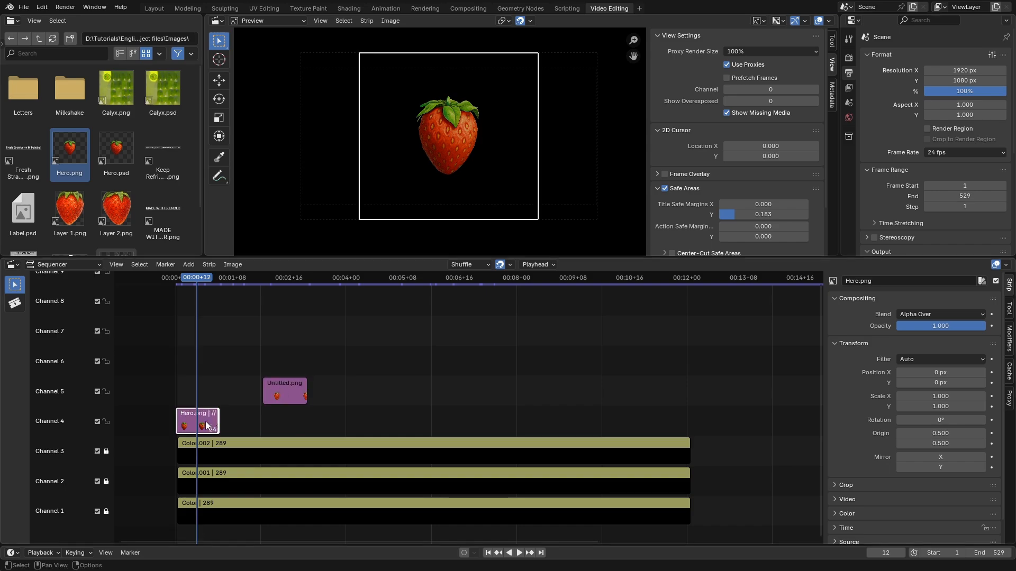
{"action": "left_click_drag", "start_coordinate": [206, 422], "coordinate": [207, 363]}
{"action": "left_click_drag", "start_coordinate": [279, 392], "coordinate": [690, 419]}
{"action": "left_click", "coordinate": [206, 366]}
{"action": "left_click_drag", "start_coordinate": [205, 366], "coordinate": [219, 397]}
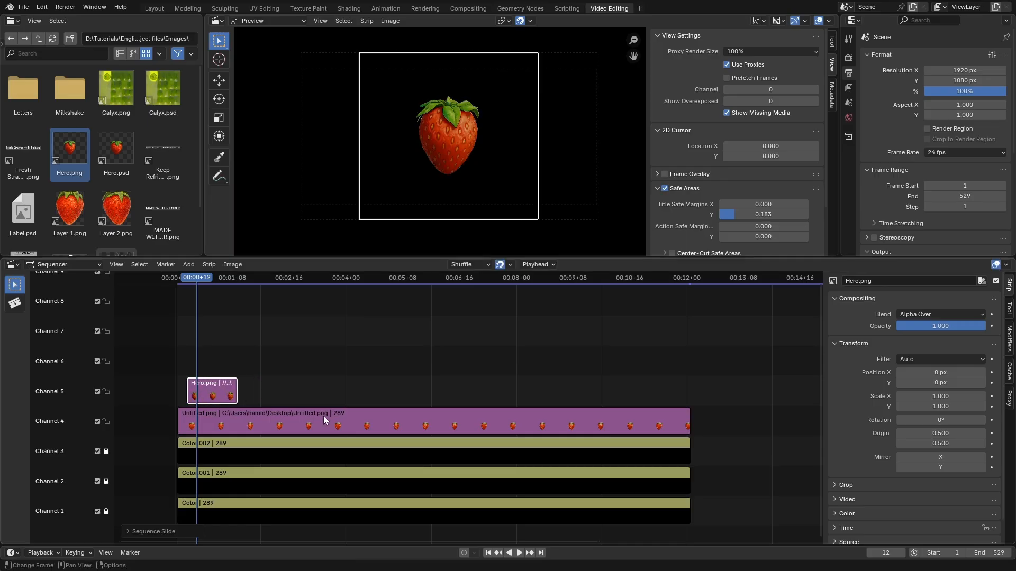
Delete the Untitled.png strip and move the Hero.png strip to channel 4, starting at frame 1
{"action": "left_click", "coordinate": [323, 416]}
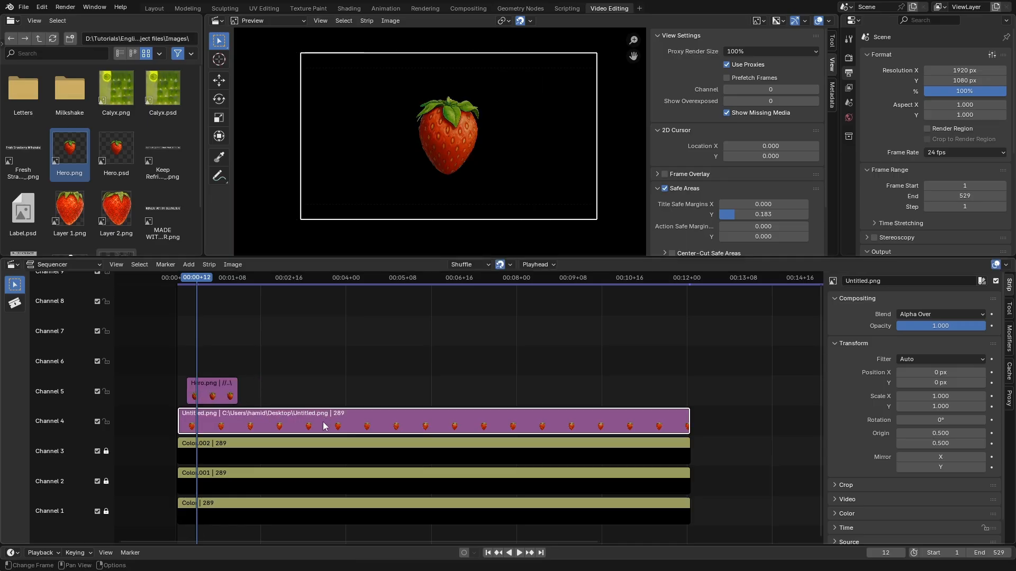
{"action": "key", "text": "Delete"}
{"action": "left_click_drag", "start_coordinate": [214, 390], "coordinate": [205, 423]}
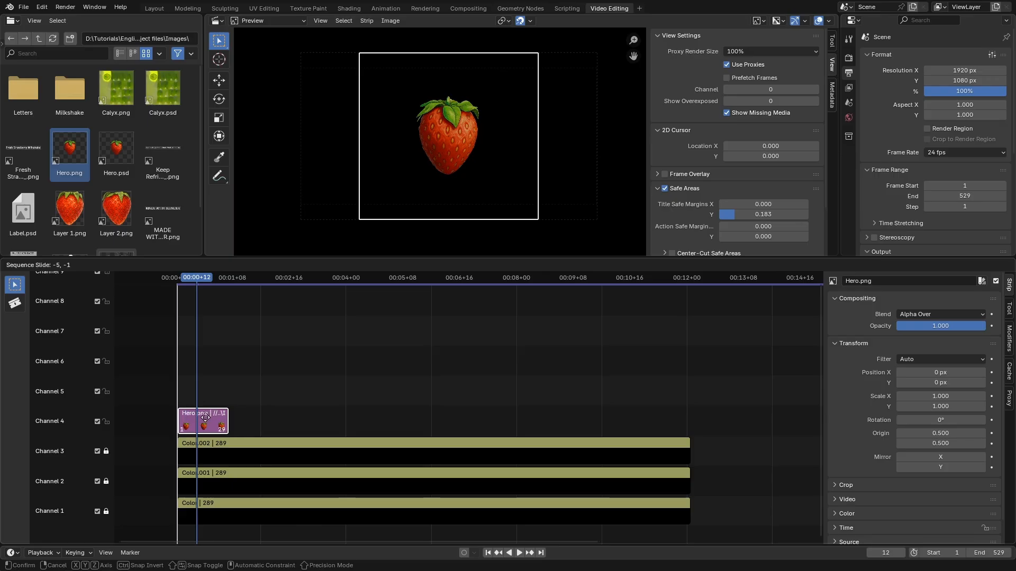
{"action": "scroll", "coordinate": [454, 138], "scroll_direction": "down", "scroll_amount": 1}
{"action": "scroll", "coordinate": [443, 148], "scroll_direction": "down", "scroll_amount": 1}
{"action": "left_click", "coordinate": [423, 348]}
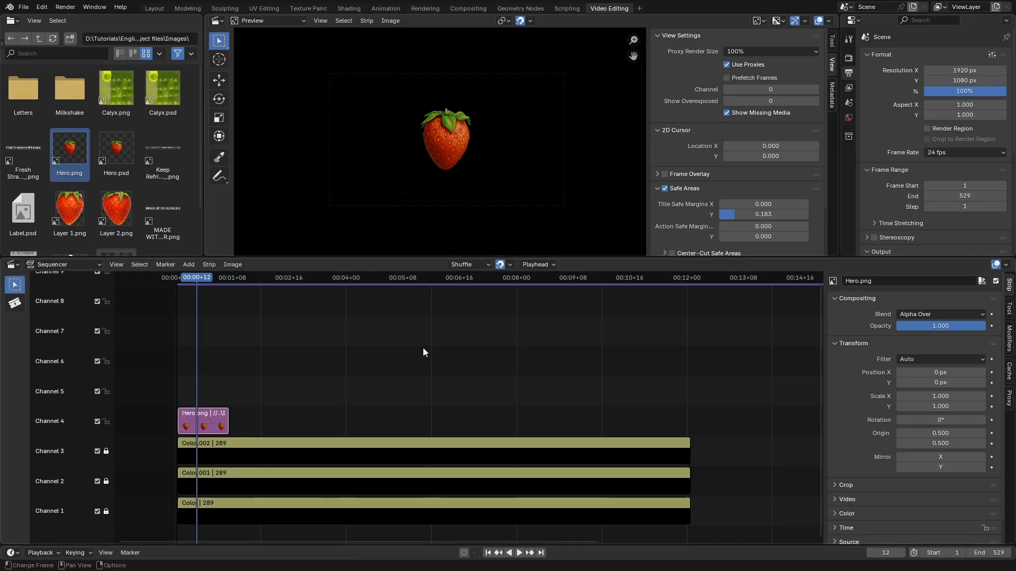
{"action": "scroll", "coordinate": [456, 143], "scroll_direction": "up", "scroll_amount": 1}
{"action": "scroll", "coordinate": [455, 147], "scroll_direction": "up", "scroll_amount": 1}
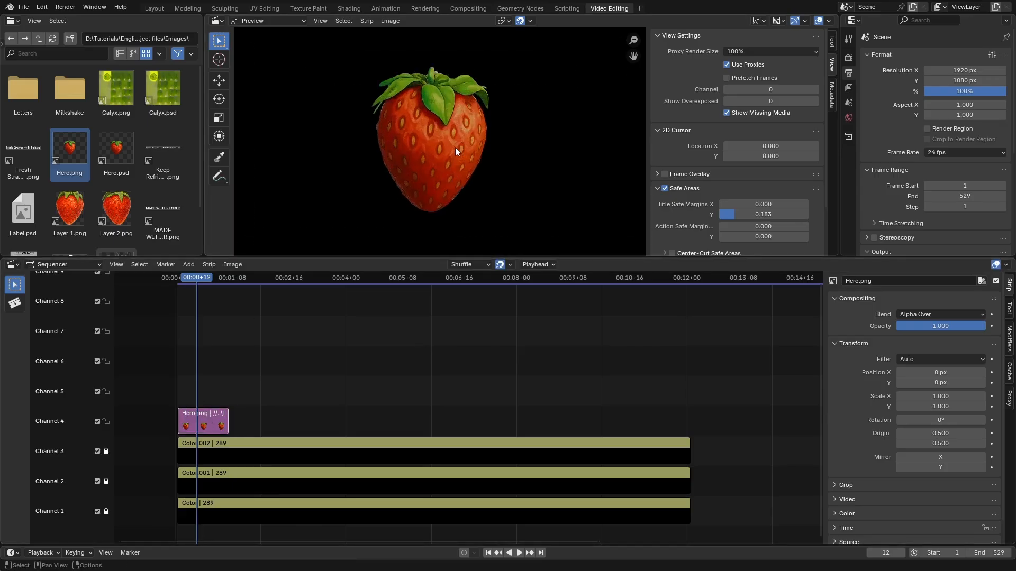
{"action": "scroll", "coordinate": [454, 147], "scroll_direction": "down", "scroll_amount": 1}
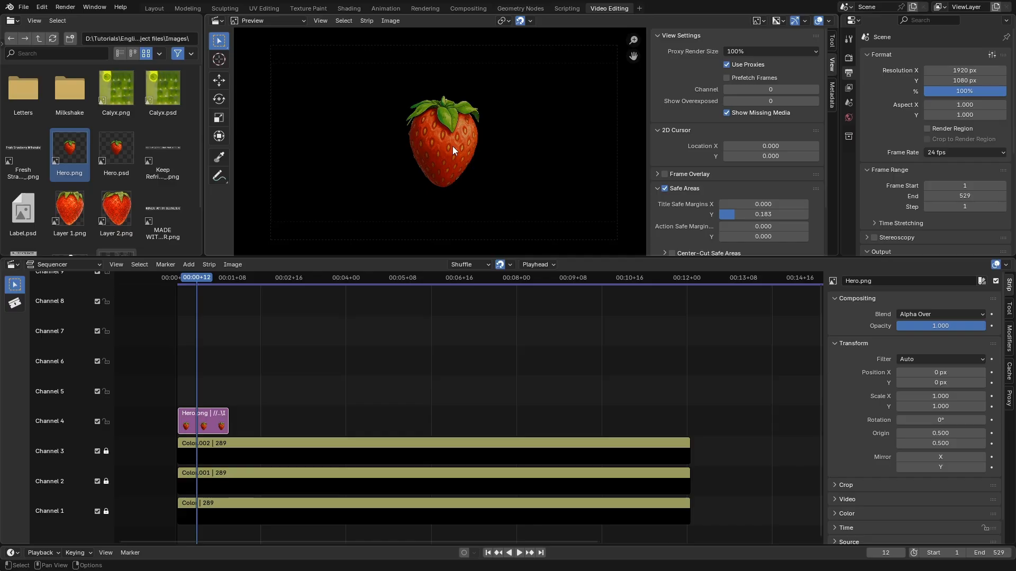
Extend the Hero.png strip to 289 frames, matching the colour strips, and move the playhead to frame 40
{"action": "scroll", "coordinate": [452, 144], "scroll_direction": "down", "scroll_amount": 1}
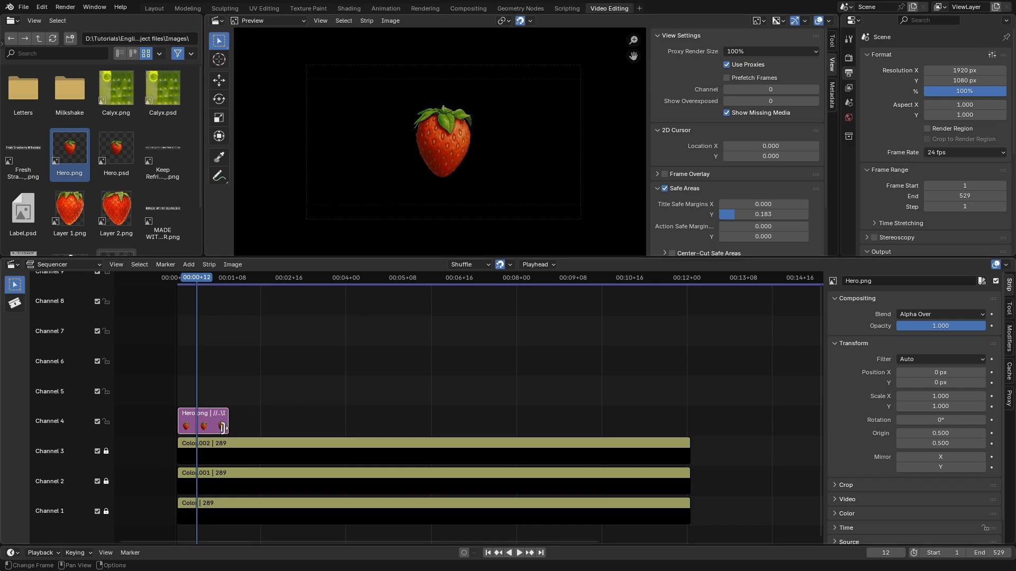
{"action": "left_click_drag", "start_coordinate": [223, 428], "coordinate": [689, 445]}
{"action": "left_click_drag", "start_coordinate": [196, 280], "coordinate": [249, 291]}
{"action": "scroll", "coordinate": [466, 119], "scroll_direction": "up", "scroll_amount": 1}
{"action": "scroll", "coordinate": [381, 411], "scroll_direction": "down", "scroll_amount": 3}
{"action": "scroll", "coordinate": [434, 370], "scroll_direction": "right", "scroll_amount": 1, "text": "ctrl"}
{"action": "scroll", "coordinate": [490, 332], "scroll_direction": "up", "scroll_amount": 1}
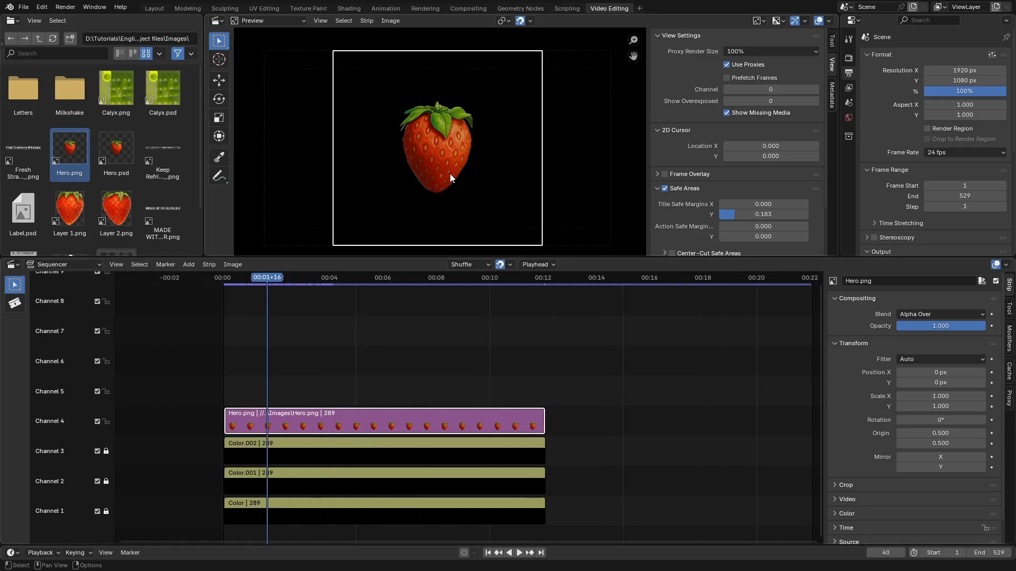
{"action": "scroll", "coordinate": [439, 182], "scroll_direction": "down", "scroll_amount": 2}
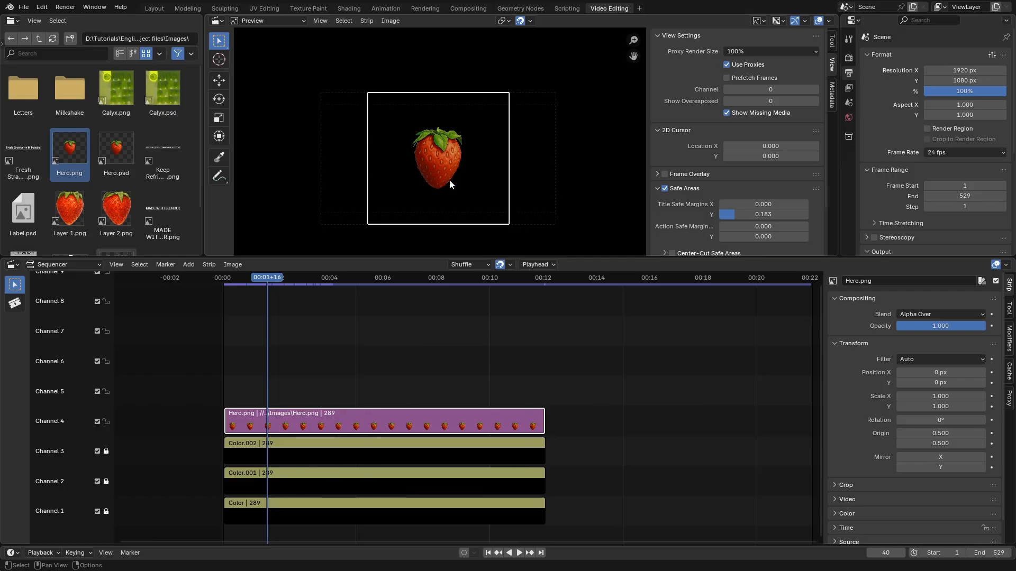
Open the Milkshake image folder and select the image sequence from Milkshake00000016.tif through its last frame
{"action": "double_click", "coordinate": [69, 87]}
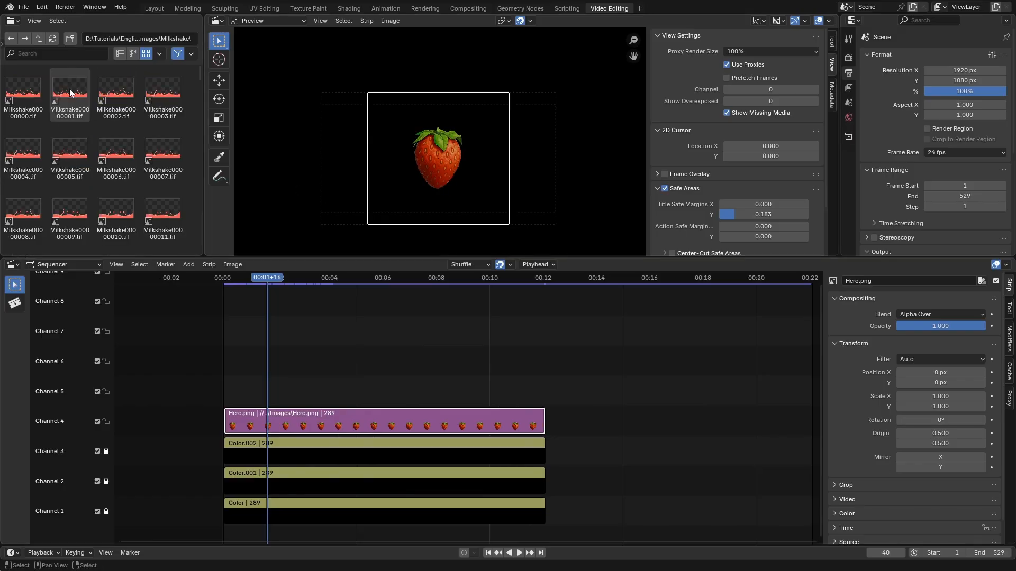
{"action": "scroll", "coordinate": [171, 148], "scroll_direction": "down", "scroll_amount": 2}
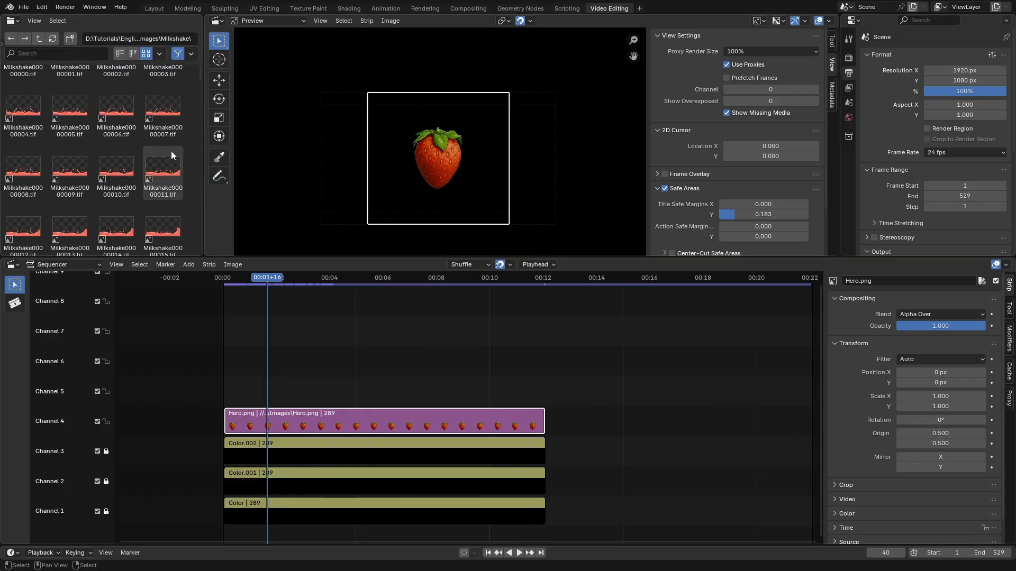
{"action": "scroll", "coordinate": [98, 160], "scroll_direction": "down", "scroll_amount": 4}
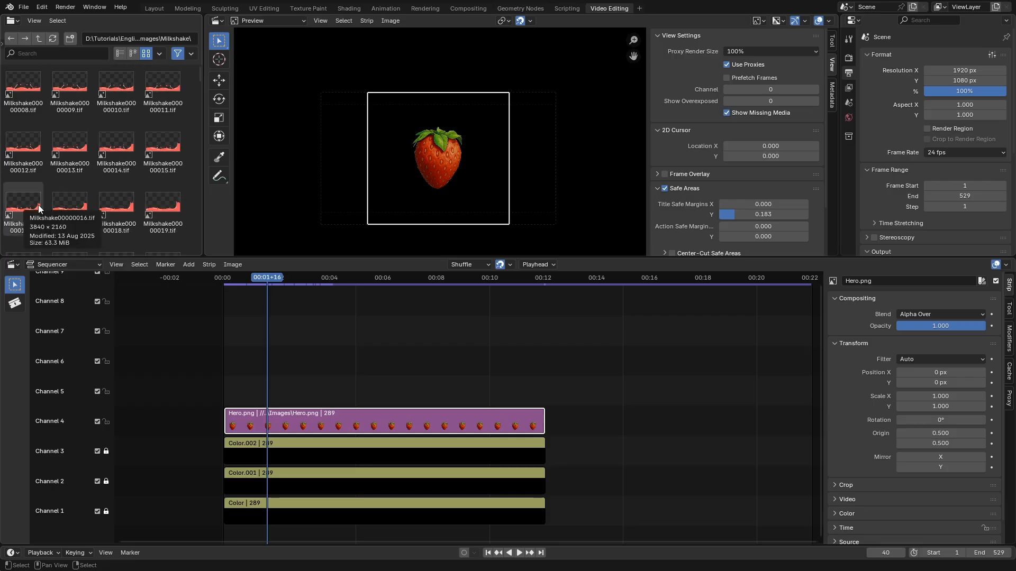
{"action": "left_click", "coordinate": [80, 192]}
{"action": "scroll", "coordinate": [80, 191], "scroll_direction": "down", "scroll_amount": 2}
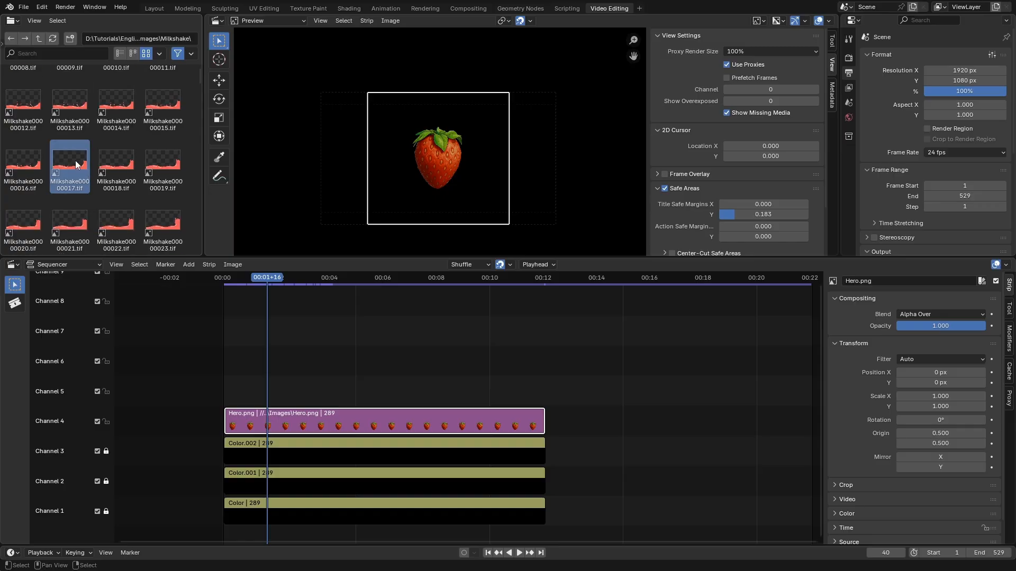
{"action": "scroll", "coordinate": [100, 123], "scroll_direction": "up", "scroll_amount": 1}
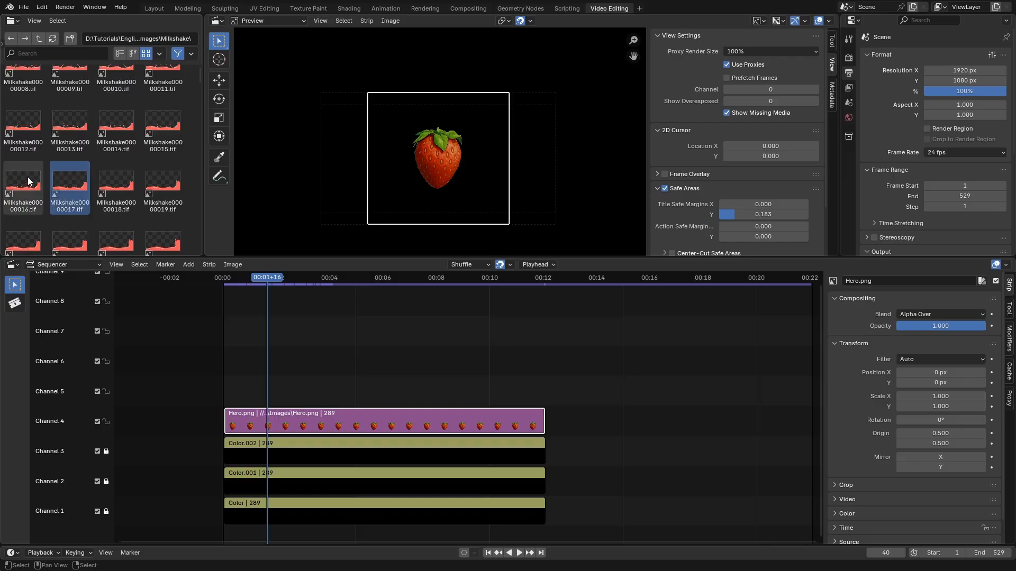
{"action": "scroll", "coordinate": [68, 164], "scroll_direction": "up", "scroll_amount": 2}
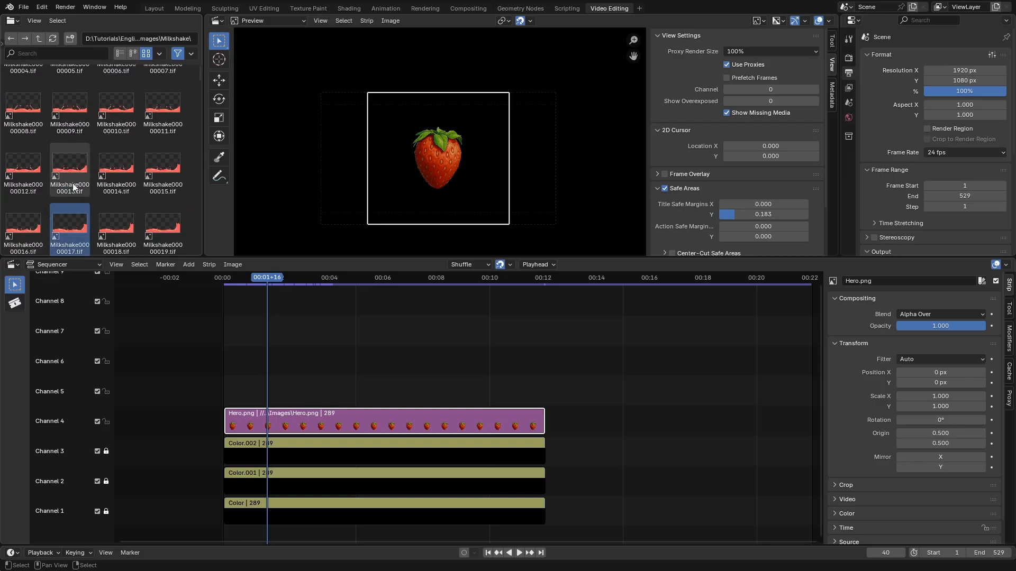
{"action": "scroll", "coordinate": [74, 186], "scroll_direction": "down", "scroll_amount": 20}
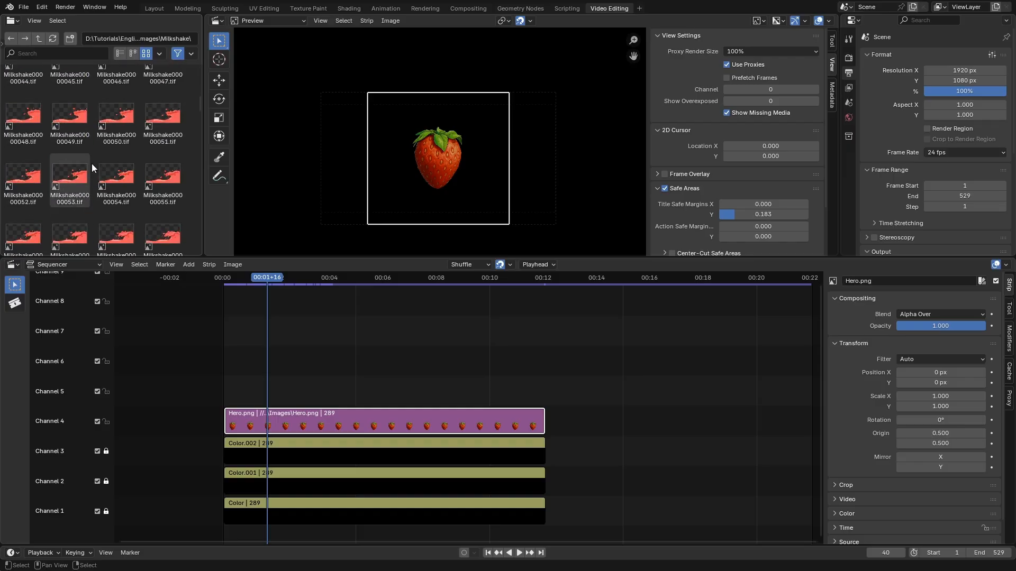
{"action": "left_click_drag", "start_coordinate": [198, 122], "coordinate": [120, 240]}
{"action": "left_click", "coordinate": [19, 218], "text": "shift"}
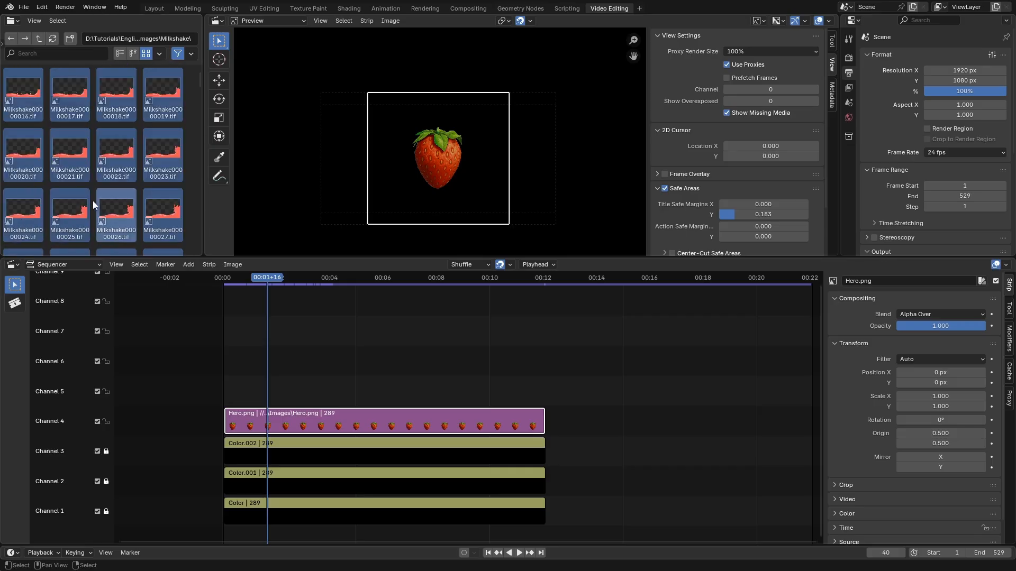
Add the selected milkshake sequence as a strip on channel 5 starting at frame 1, and scrub through it to frame 170
{"action": "left_click_drag", "start_coordinate": [74, 201], "coordinate": [321, 393]}
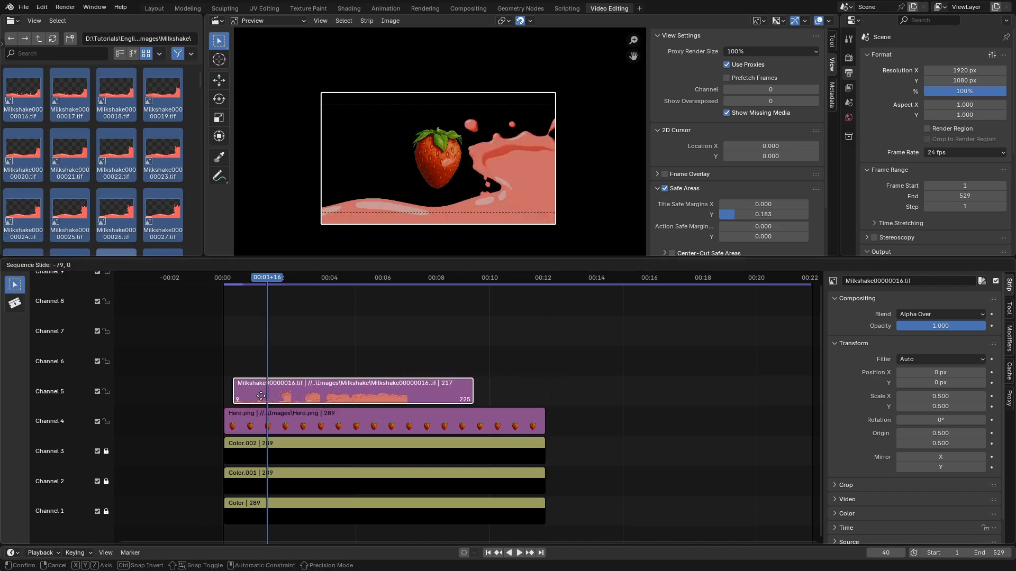
{"action": "left_click", "coordinate": [267, 396]}
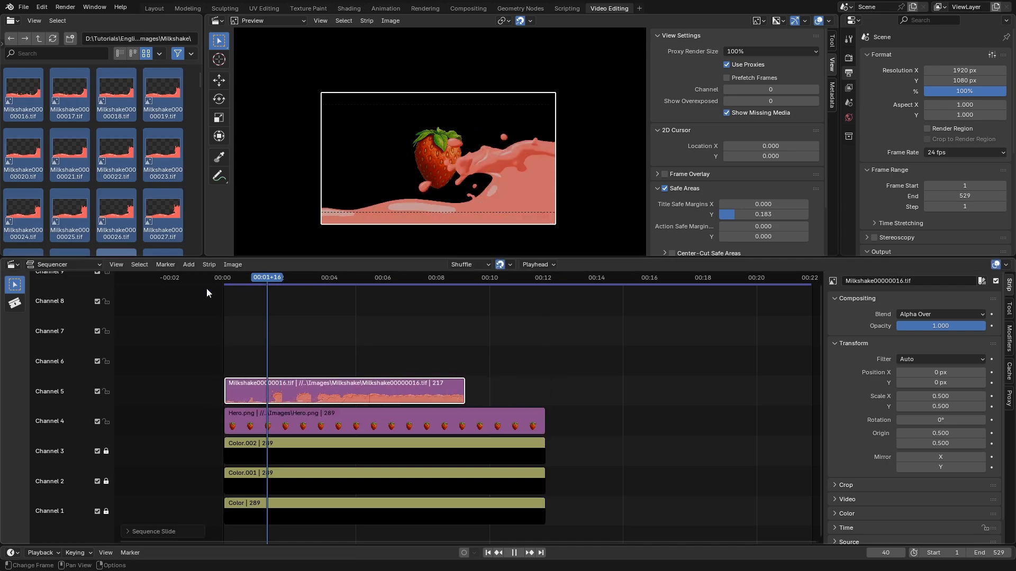
{"action": "left_click_drag", "start_coordinate": [207, 288], "coordinate": [207, 291]}
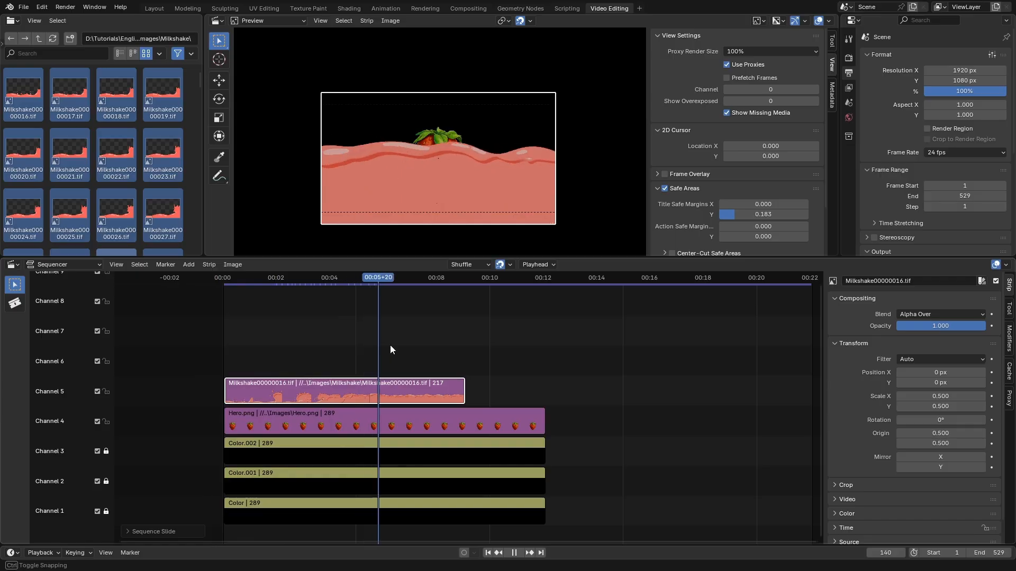
{"action": "mouse_move", "coordinate": [422, 352]}
{"action": "right_mouse_down", "text": "shift"}
{"action": "mouse_move", "coordinate": [437, 354]}
{"action": "mouse_move", "coordinate": [318, 349]}
{"action": "mouse_move", "coordinate": [412, 361]}
{"action": "right_mouse_up", "text": "shift"}
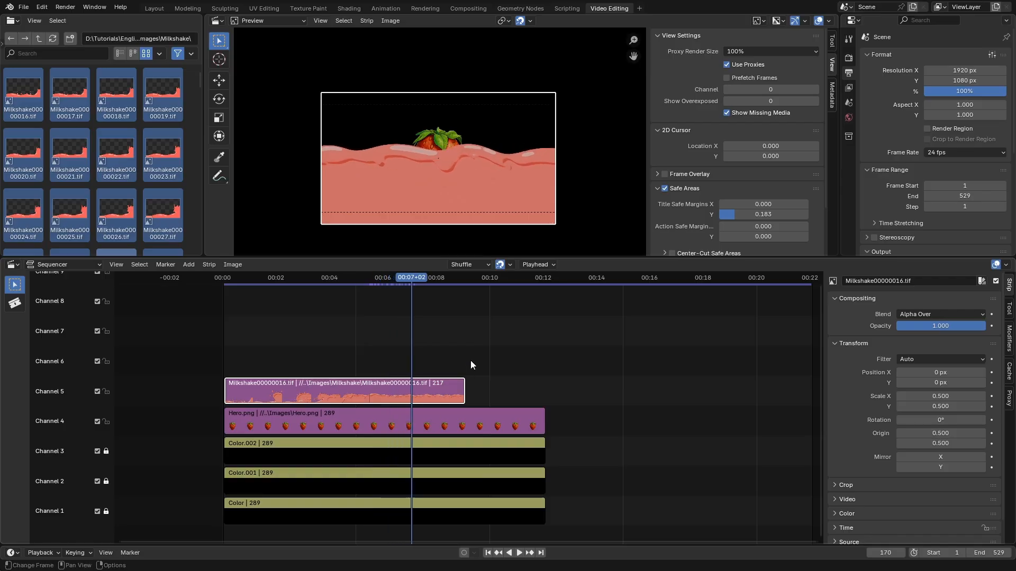
{"action": "scroll", "coordinate": [474, 165], "scroll_direction": "up", "scroll_amount": 1}
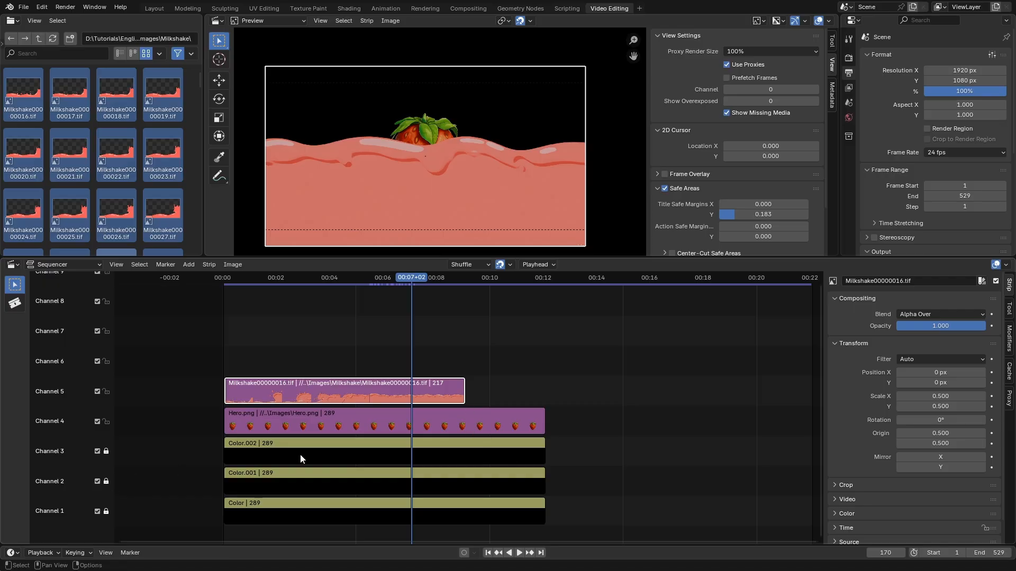
Mute channels 2 and 3, enable them again, and unlock both channels
{"action": "left_click", "coordinate": [96, 452]}
{"action": "left_click", "coordinate": [97, 481]}
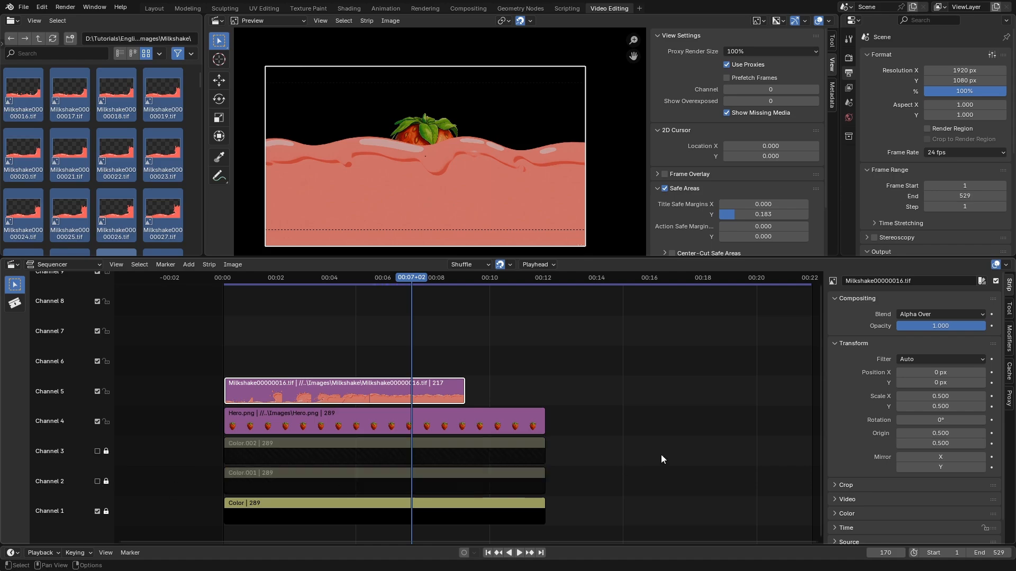
{"action": "left_click", "coordinate": [97, 482]}
{"action": "left_click", "coordinate": [97, 451]}
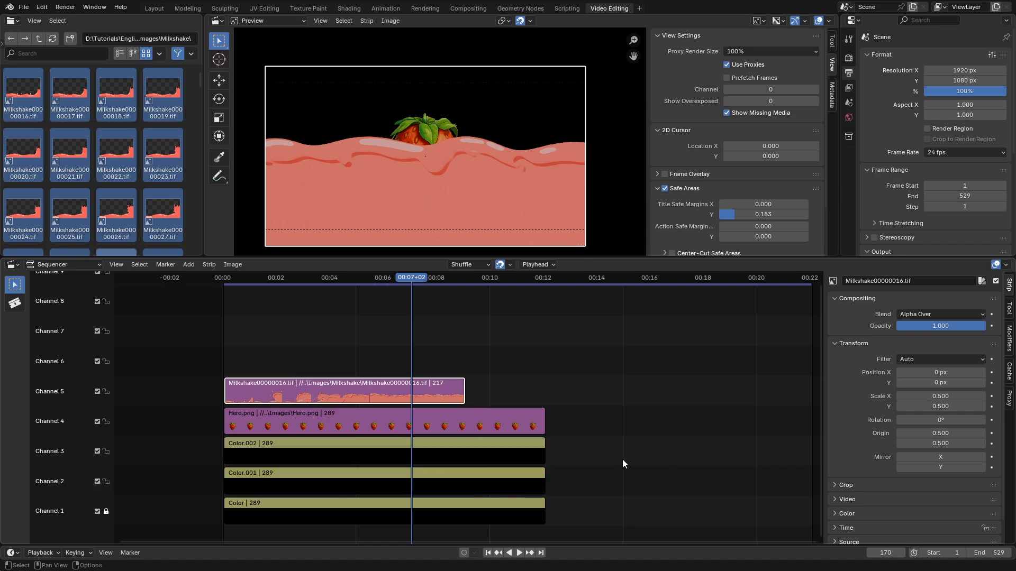
Move the letterbox strips Color.001 and Color.002 above the milkshake strip, onto channels 8 and 9
{"action": "left_click_drag", "start_coordinate": [589, 438], "coordinate": [415, 493]}
{"action": "scroll", "coordinate": [489, 454], "scroll_direction": "down", "scroll_amount": 3}
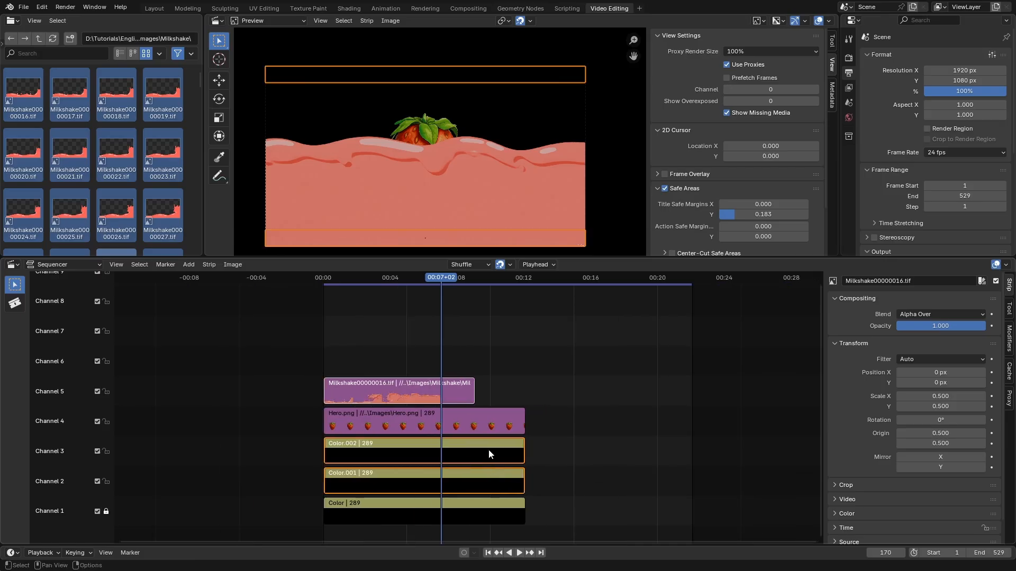
{"action": "key", "text": "g"}
{"action": "left_click", "coordinate": [480, 307]}
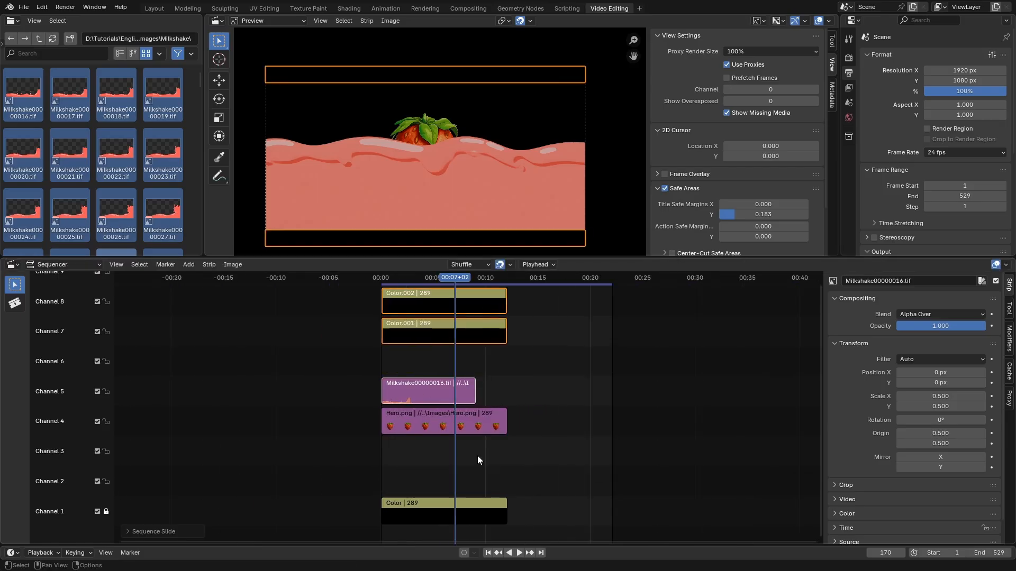
{"action": "scroll", "coordinate": [478, 454], "scroll_direction": "down", "scroll_amount": 3}
{"action": "key", "text": "g"}
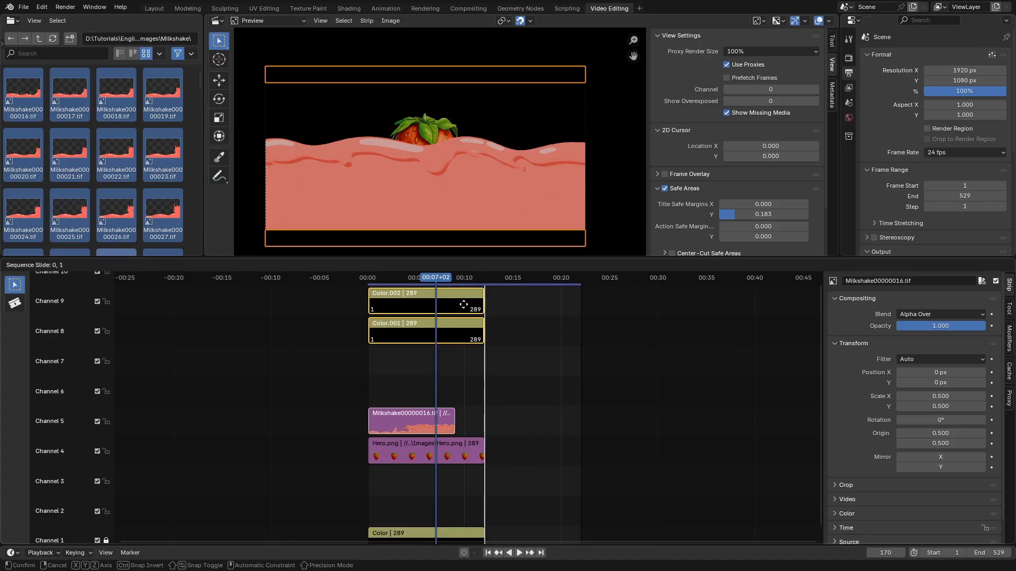
{"action": "left_click", "coordinate": [463, 297]}
{"action": "scroll", "coordinate": [459, 464], "scroll_direction": "up", "scroll_amount": 3}
{"action": "scroll", "coordinate": [468, 423], "scroll_direction": "down", "scroll_amount": 2}
Try the Hero.png and milkshake strips on channels 2 and 3, and return them to channels 4 and 5
{"action": "left_click", "coordinate": [407, 459]}
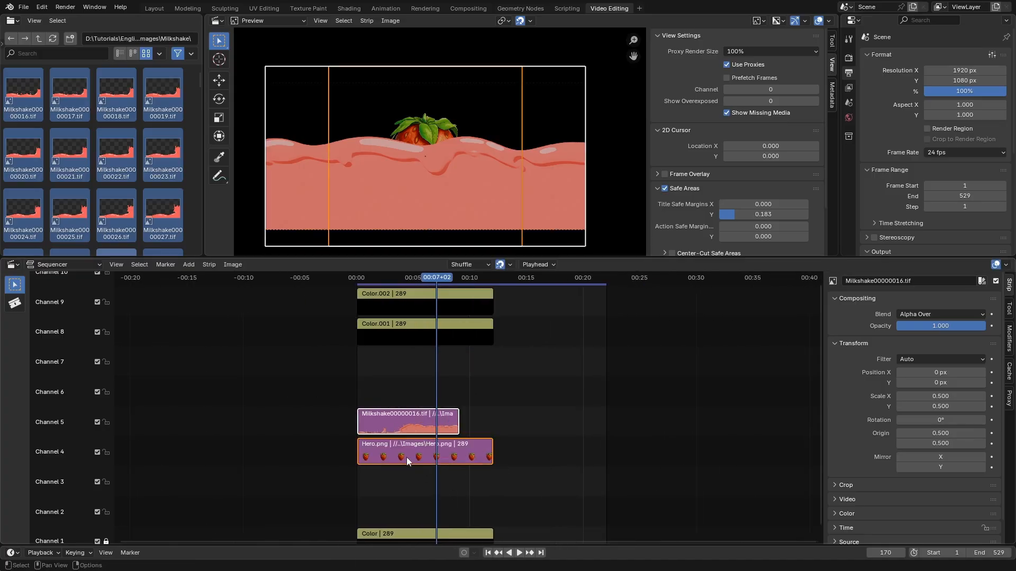
{"action": "key", "text": "g"}
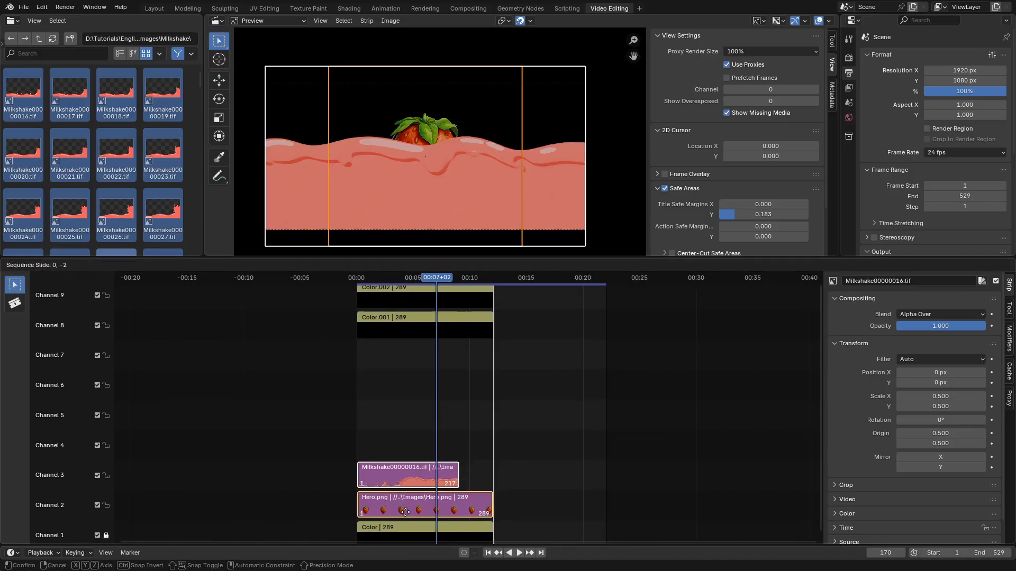
{"action": "left_click", "coordinate": [408, 521]}
{"action": "key", "text": "g"}
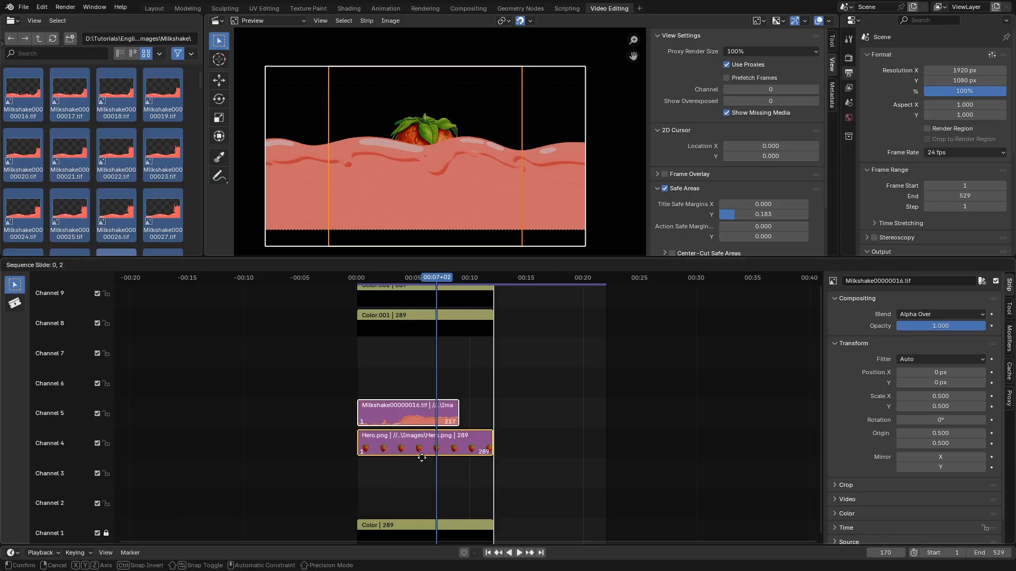
{"action": "left_click", "coordinate": [422, 456]}
Insert a keyframe for the milkshake strip's Y position of 0 px at frame 162
{"action": "scroll", "coordinate": [425, 460], "scroll_direction": "up", "scroll_amount": 6}
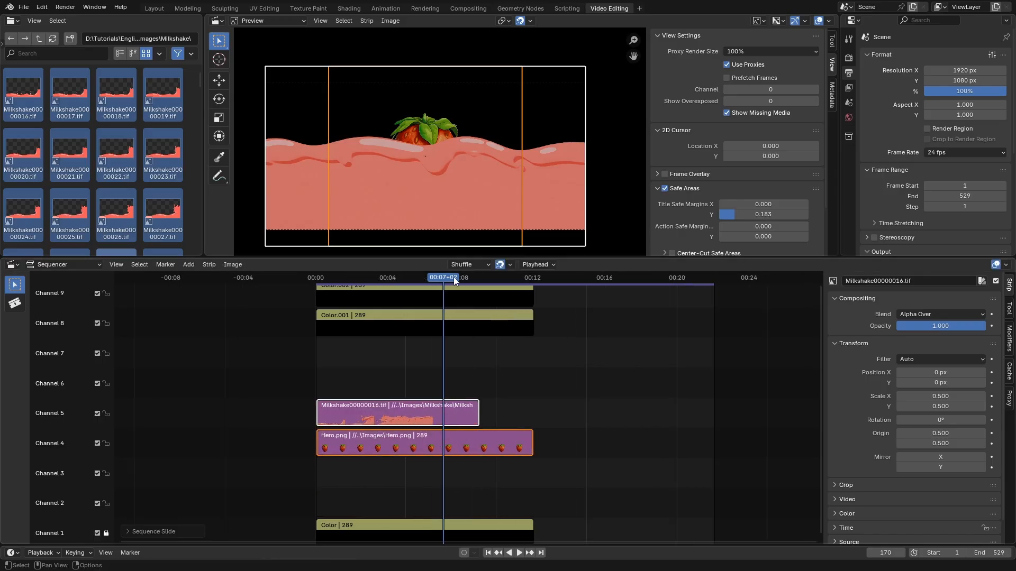
{"action": "left_click_drag", "start_coordinate": [443, 278], "coordinate": [437, 369]}
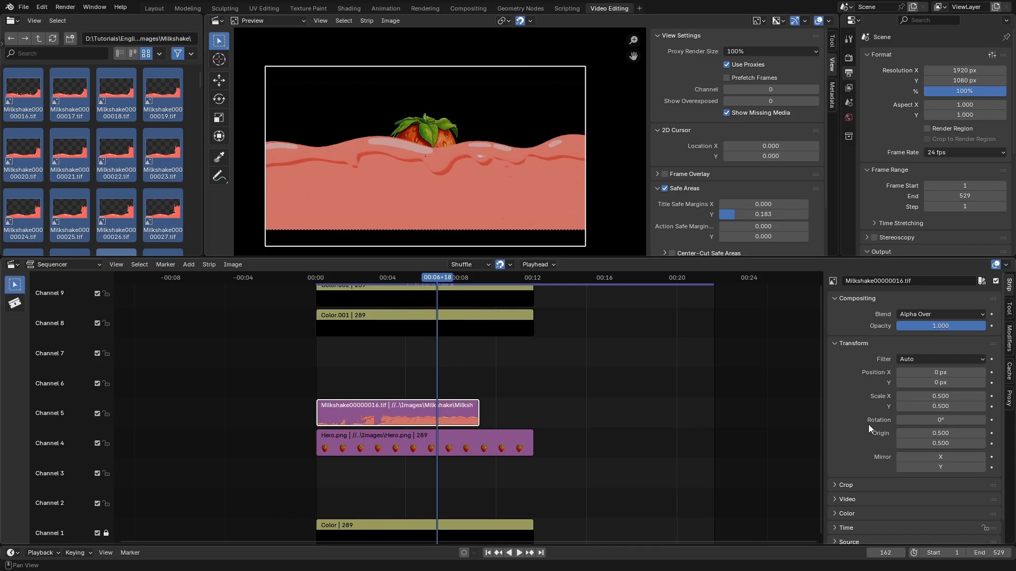
{"action": "right_click", "coordinate": [948, 383]}
{"action": "left_click", "coordinate": [931, 382]}
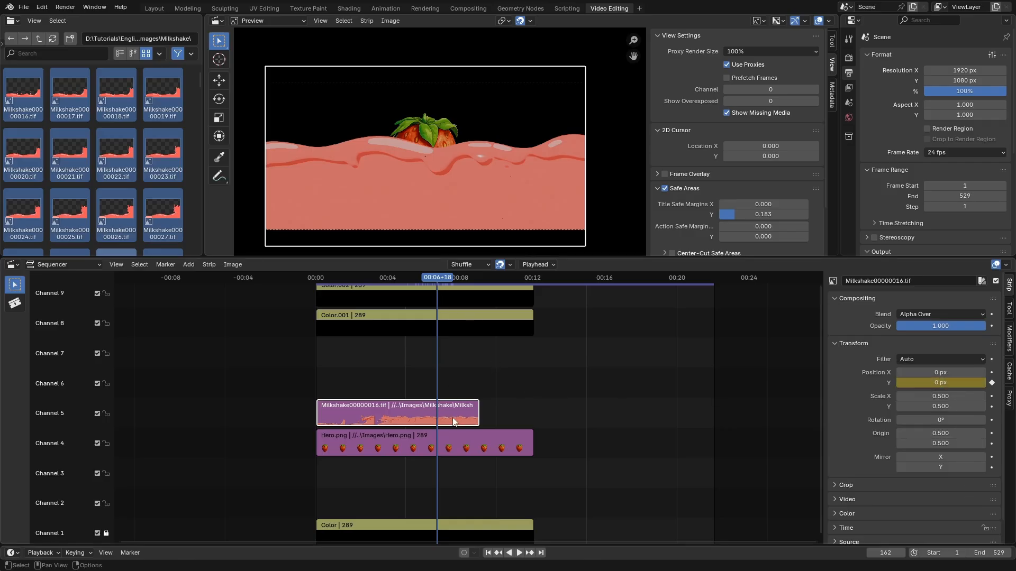
At frame 216, lower the milkshake strip's Y position until the strawberry is exposed, and insert a keyframe for it
{"action": "left_click_drag", "start_coordinate": [438, 287], "coordinate": [477, 300]}
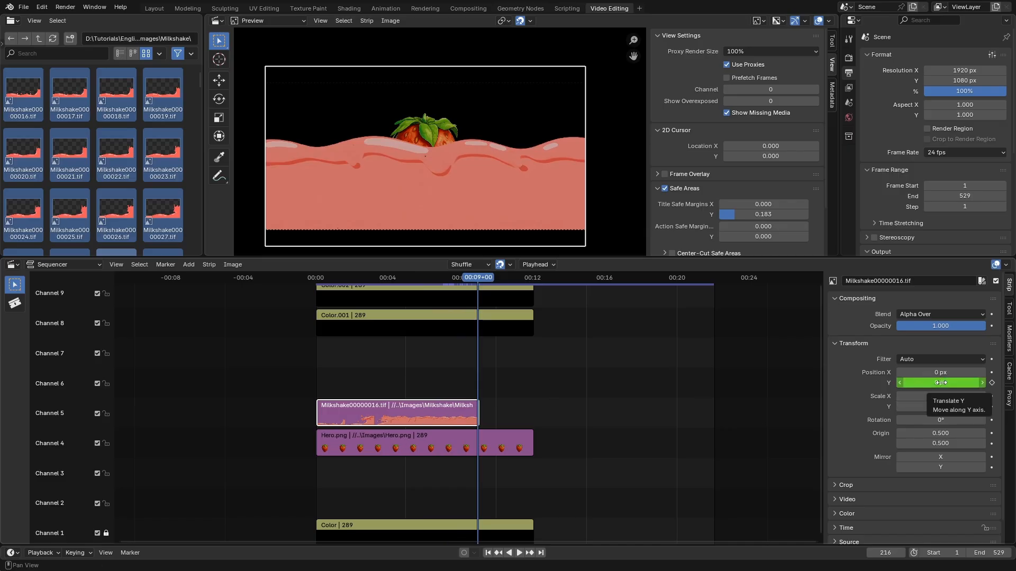
{"action": "left_click_drag", "start_coordinate": [941, 383], "coordinate": [871, 383]}
{"action": "left_click", "coordinate": [386, 451]}
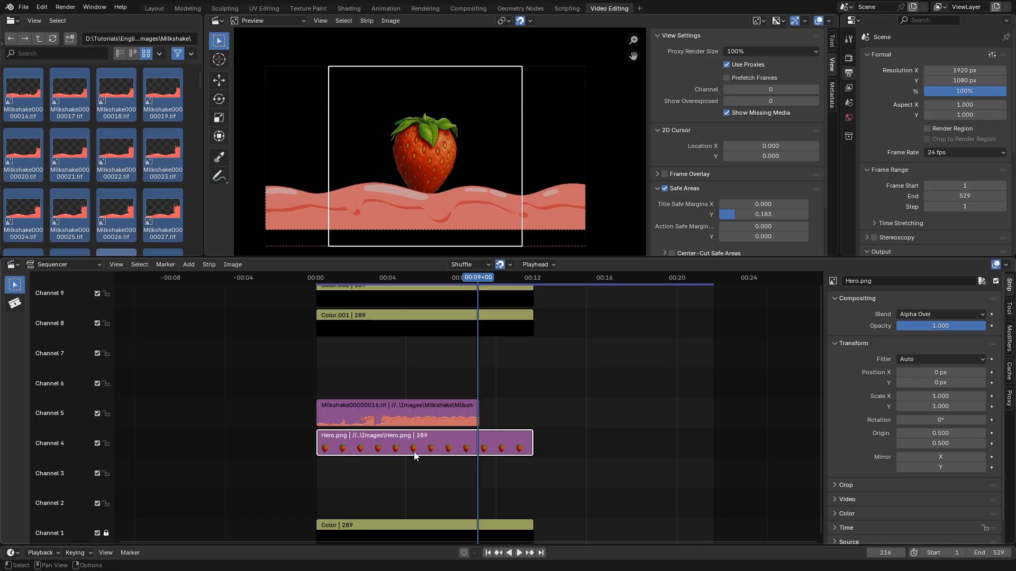
{"action": "left_click", "coordinate": [418, 413]}
{"action": "right_click", "coordinate": [955, 380]}
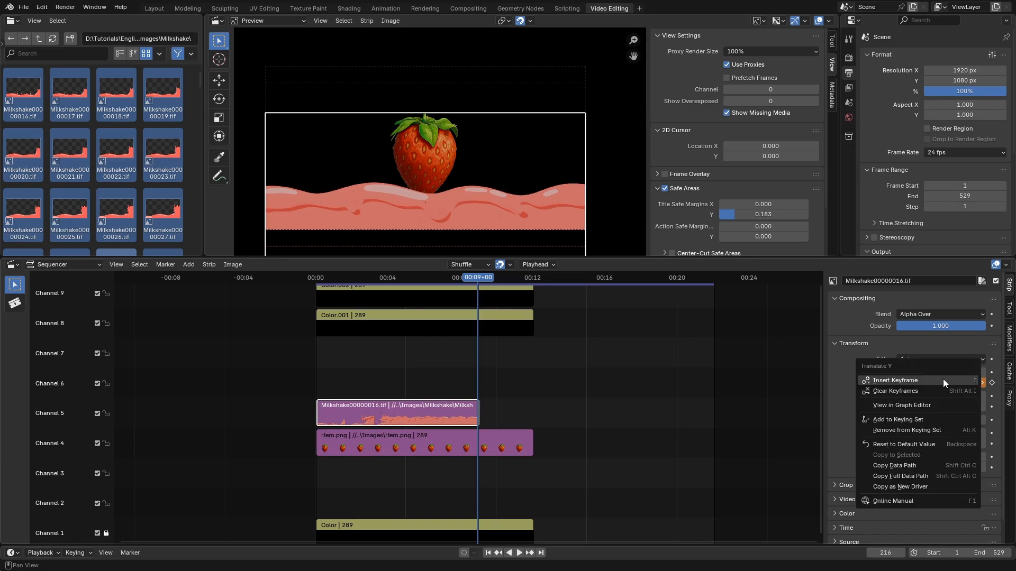
{"action": "left_click", "coordinate": [943, 379]}
Move the Hero.png strip to channel 6, above the milkshake strip, and scrub back to frame 167
{"action": "left_click_drag", "start_coordinate": [465, 281], "coordinate": [472, 357]}
{"action": "left_click", "coordinate": [463, 442]}
{"action": "left_click_drag", "start_coordinate": [421, 437], "coordinate": [421, 386]}
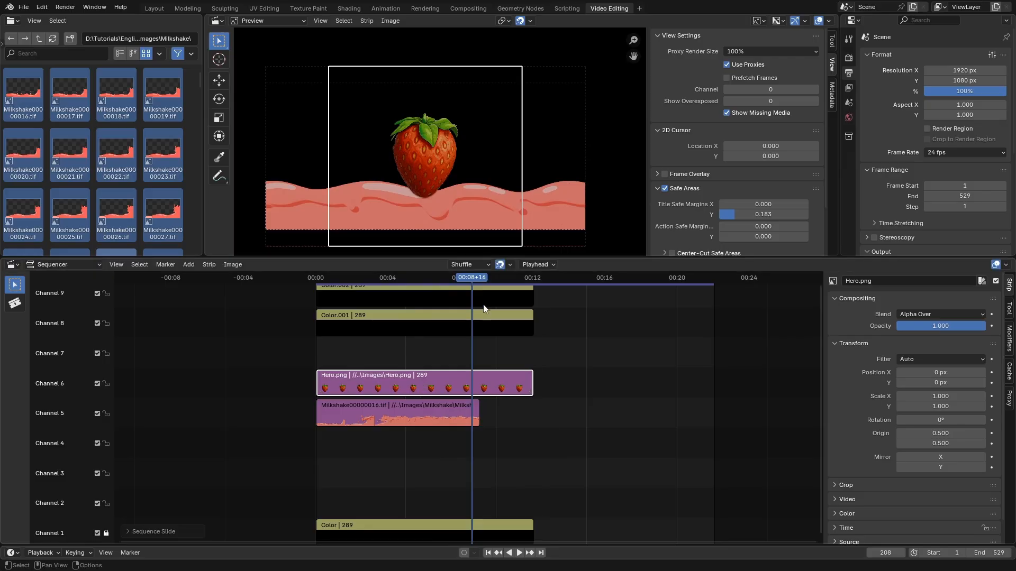
{"action": "left_click_drag", "start_coordinate": [472, 280], "coordinate": [442, 328]}
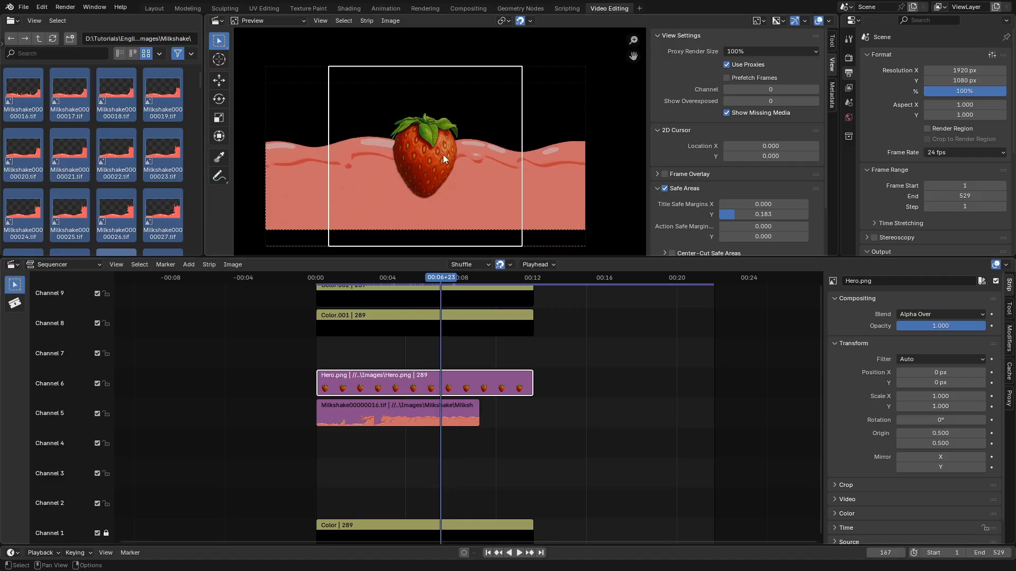
Add Layer 2.png from the Images folder on channel 7, past the end of Hero.png, and move the milkshake strip down to channel 4
{"action": "left_click", "coordinate": [38, 38]}
{"action": "left_click", "coordinate": [112, 209]}
{"action": "left_click", "coordinate": [83, 201], "text": "shift"}
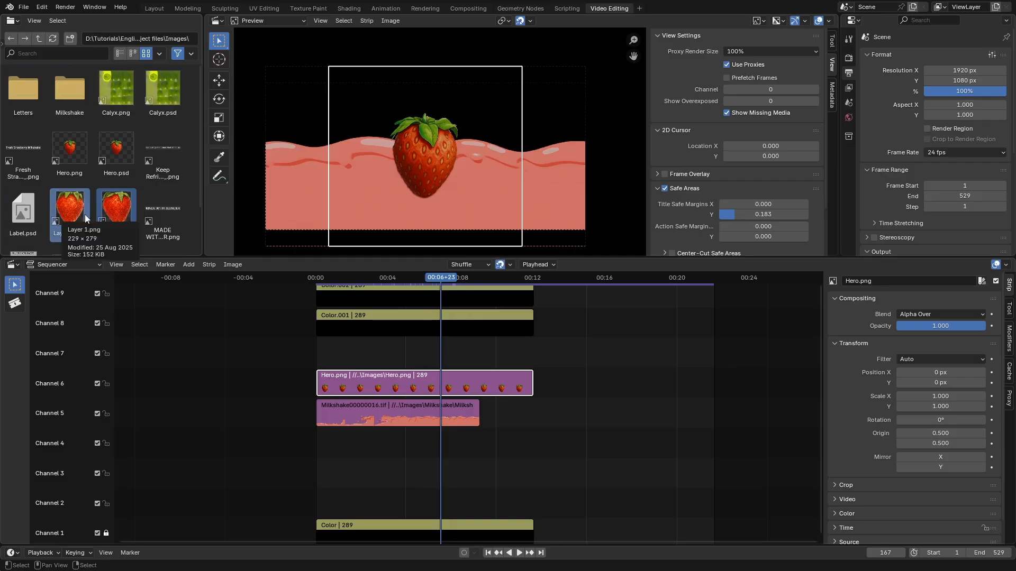
{"action": "left_click", "coordinate": [118, 232]}
{"action": "left_click_drag", "start_coordinate": [119, 210], "coordinate": [561, 355]}
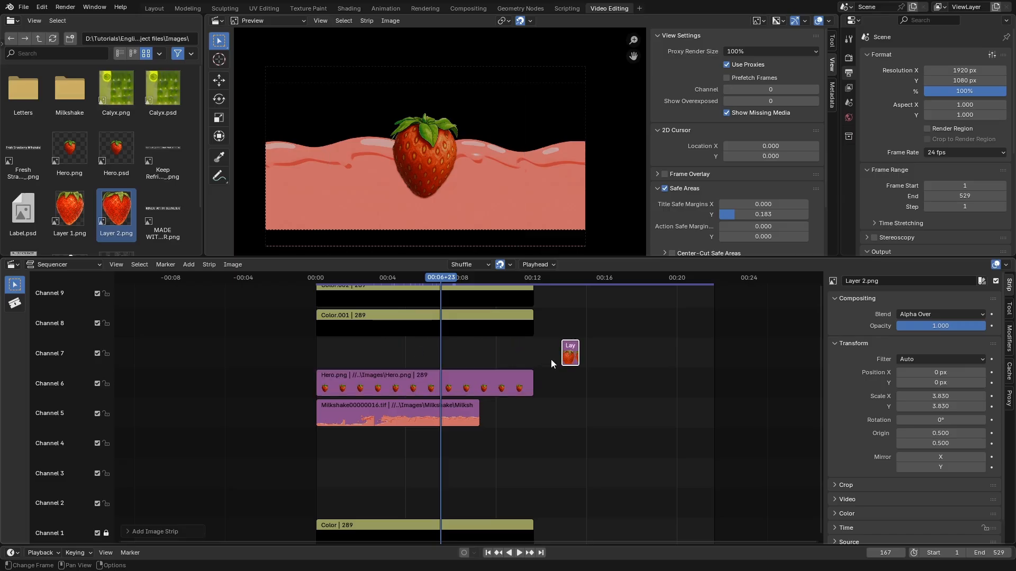
{"action": "left_click", "coordinate": [475, 384]}
{"action": "left_click_drag", "start_coordinate": [422, 413], "coordinate": [422, 443]}
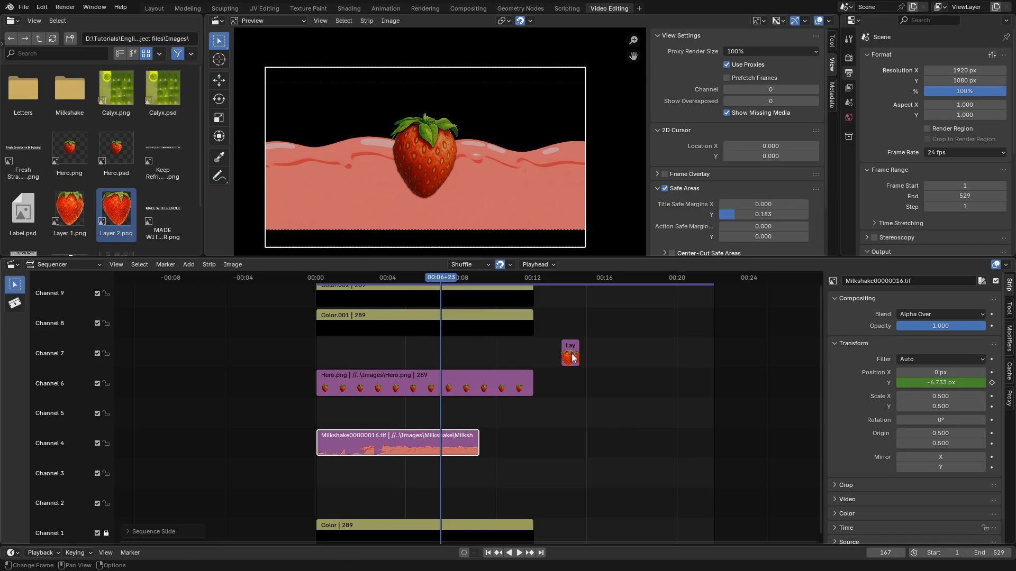
Move the milkshake strip up to channel 5 and place the Layer 2.png strip beneath it on channel 4
{"action": "left_click_drag", "start_coordinate": [571, 354], "coordinate": [563, 411]}
{"action": "left_click", "coordinate": [344, 446]}
{"action": "left_click_drag", "start_coordinate": [389, 440], "coordinate": [389, 422]}
{"action": "left_click_drag", "start_coordinate": [553, 417], "coordinate": [399, 439]}
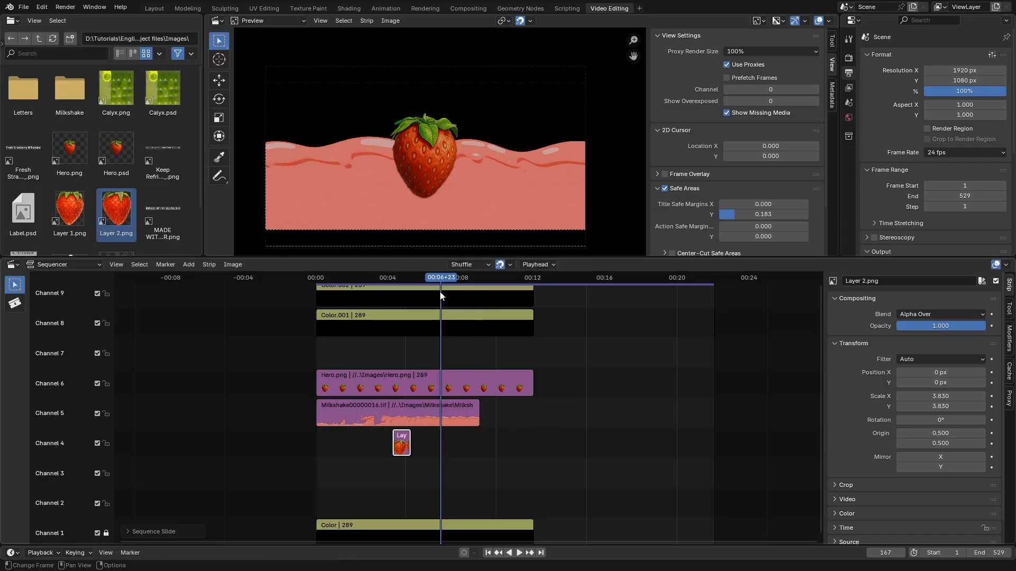
Go to frame 162, where the milkshake starts sinking, and move the Layer 2.png strip to start there on channel 4
{"action": "left_click_drag", "start_coordinate": [438, 280], "coordinate": [432, 318]}
{"action": "left_click", "coordinate": [440, 413]}
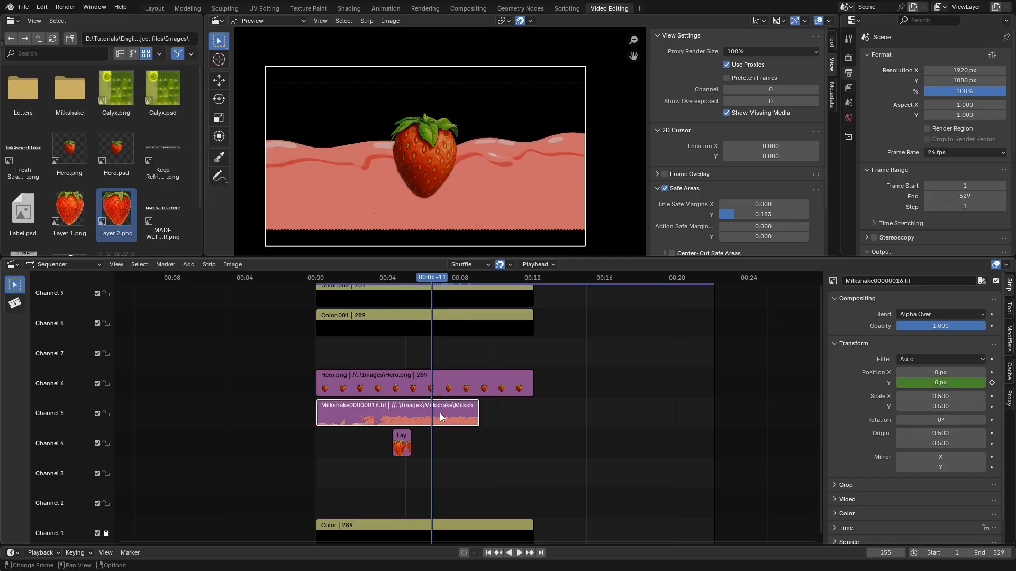
{"action": "left_click_drag", "start_coordinate": [428, 276], "coordinate": [437, 297]}
{"action": "left_click", "coordinate": [401, 448]}
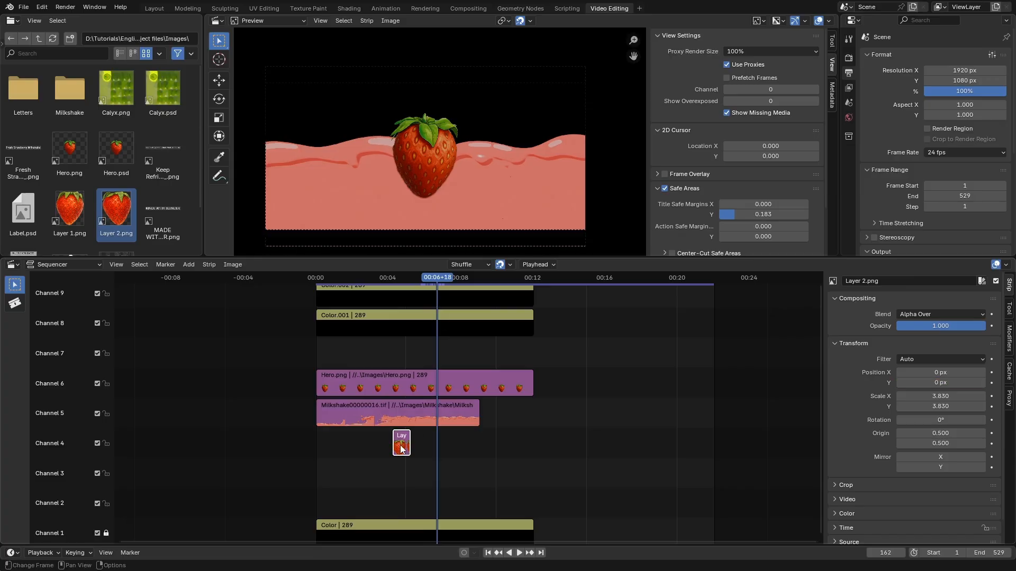
{"action": "key", "text": "g"}
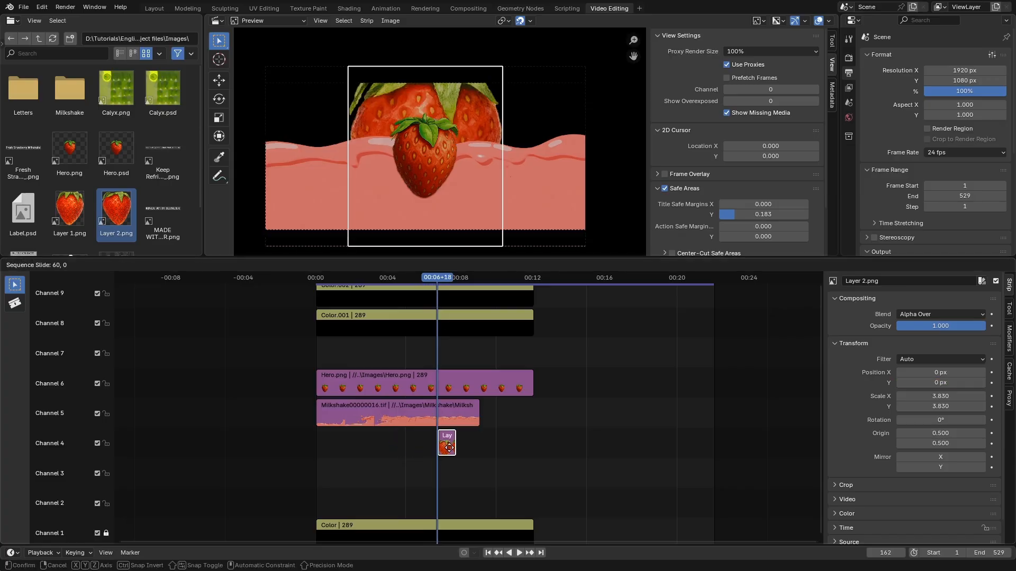
{"action": "left_click", "coordinate": [449, 449]}
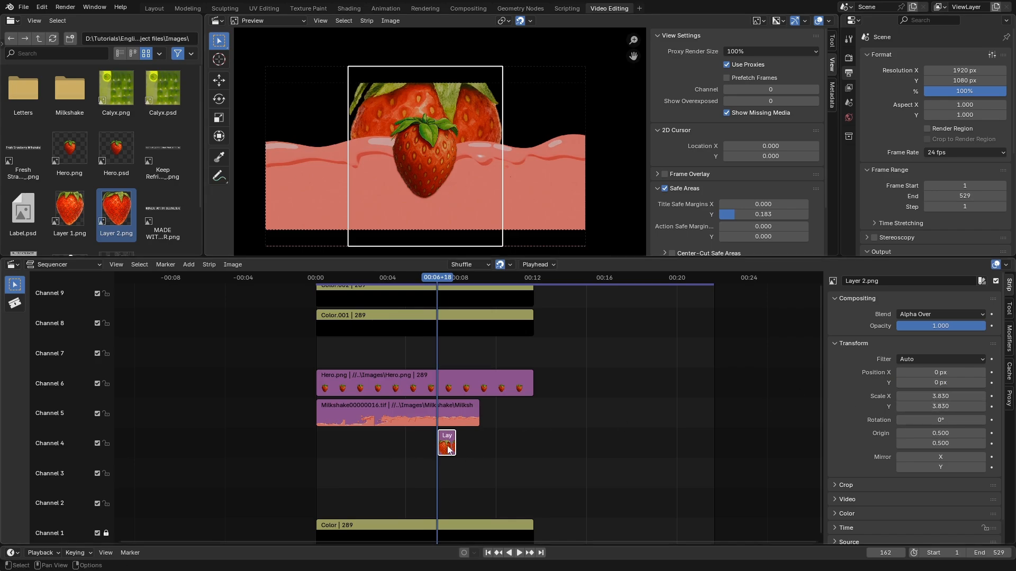
Scale the Layer 2.png strip down to 1.040 and mute channel 5 to expose the area behind the hero strawberry
{"action": "left_click_drag", "start_coordinate": [963, 396], "coordinate": [815, 407]}
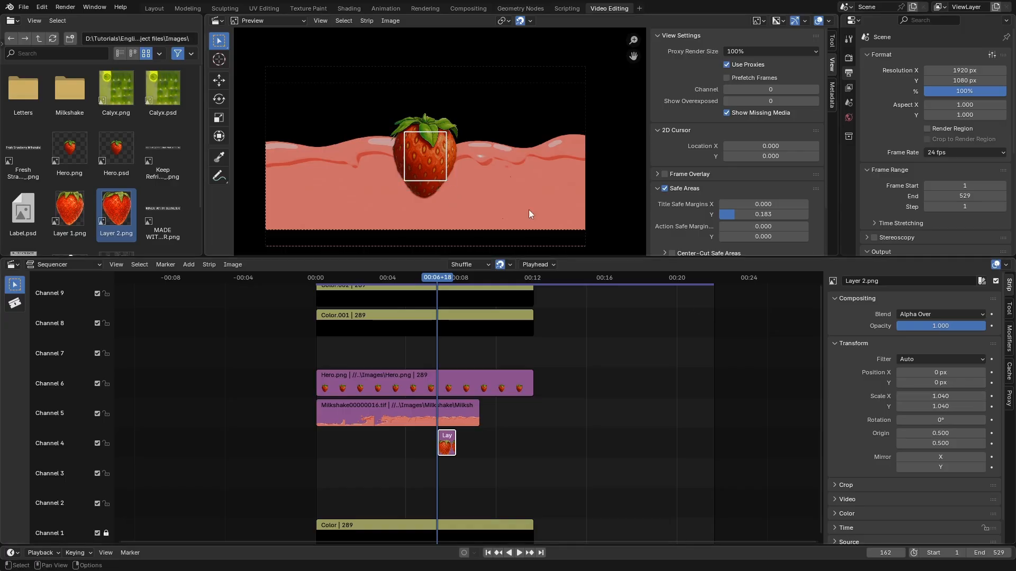
{"action": "scroll", "coordinate": [416, 169], "scroll_direction": "up", "scroll_amount": 2}
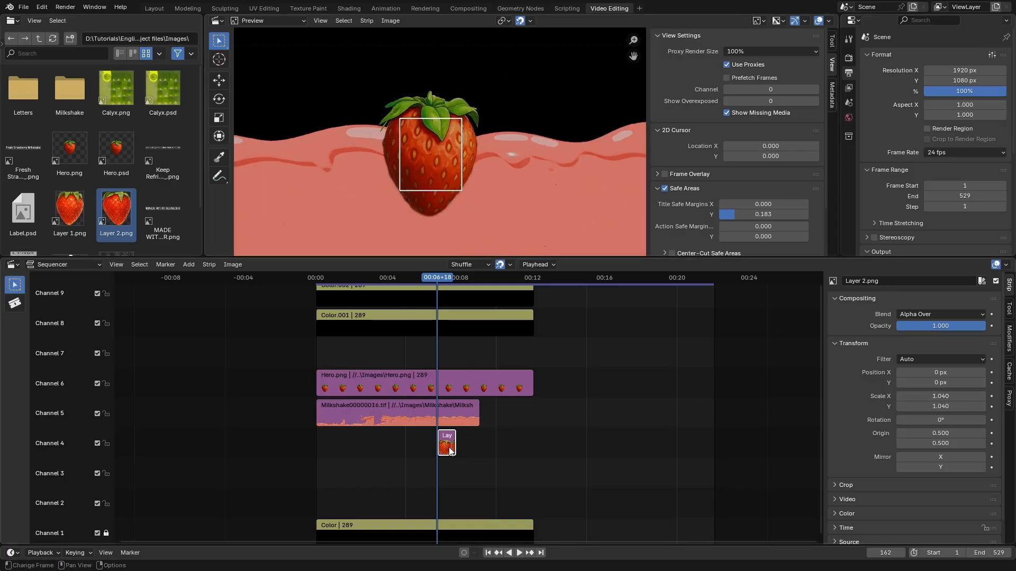
{"action": "left_click", "coordinate": [97, 414]}
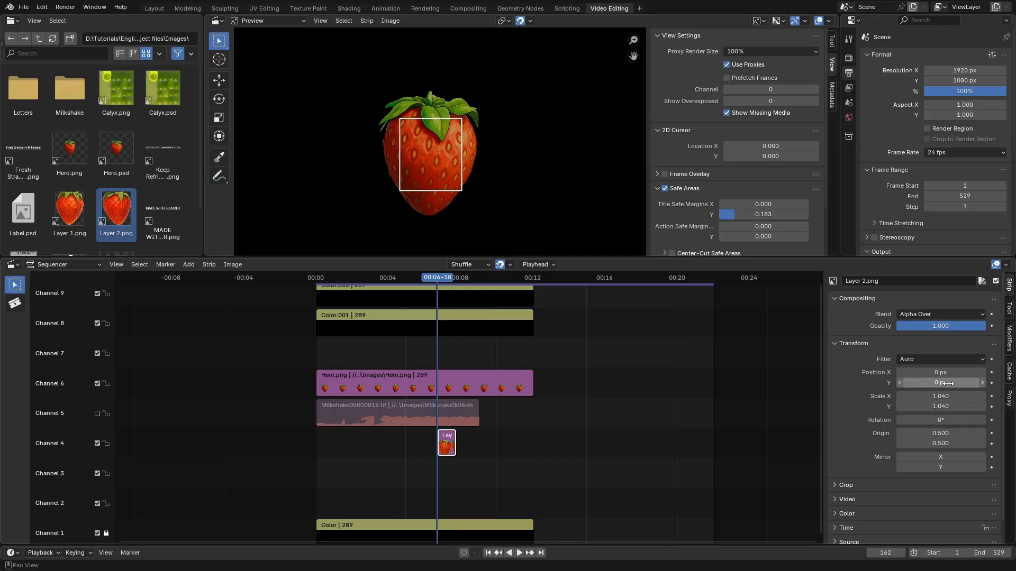
Place Layer 2.png behind the hero strawberry's left side at X -201 px and Y -77 px, scaled to 1.220 and rotated about 23.1°
{"action": "left_click_drag", "start_coordinate": [945, 372], "coordinate": [817, 372]}
{"action": "left_click_drag", "start_coordinate": [941, 396], "coordinate": [905, 382]}
{"action": "left_click_drag", "start_coordinate": [941, 420], "coordinate": [960, 420]}
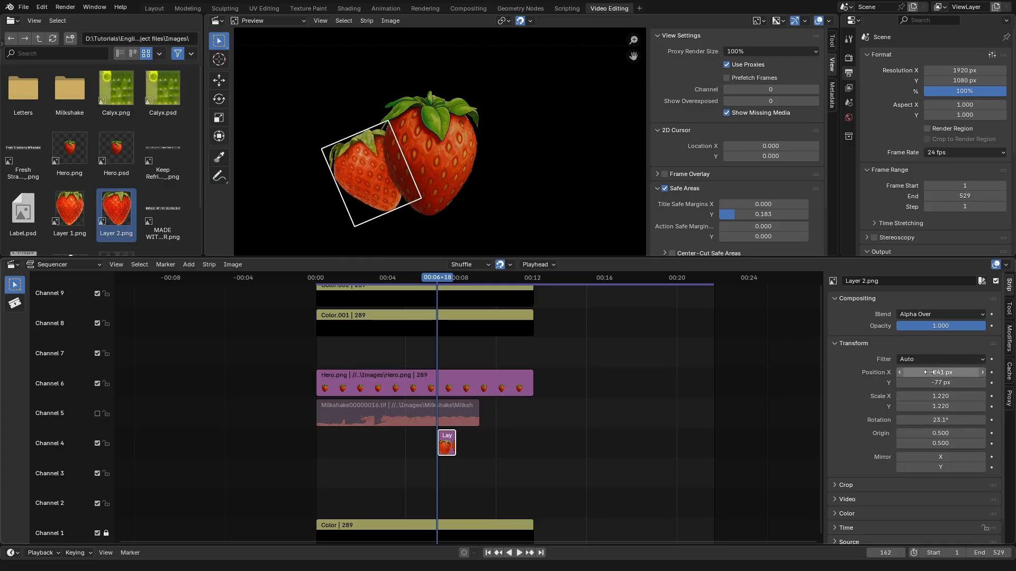
{"action": "left_click_drag", "start_coordinate": [941, 373], "coordinate": [962, 372]}
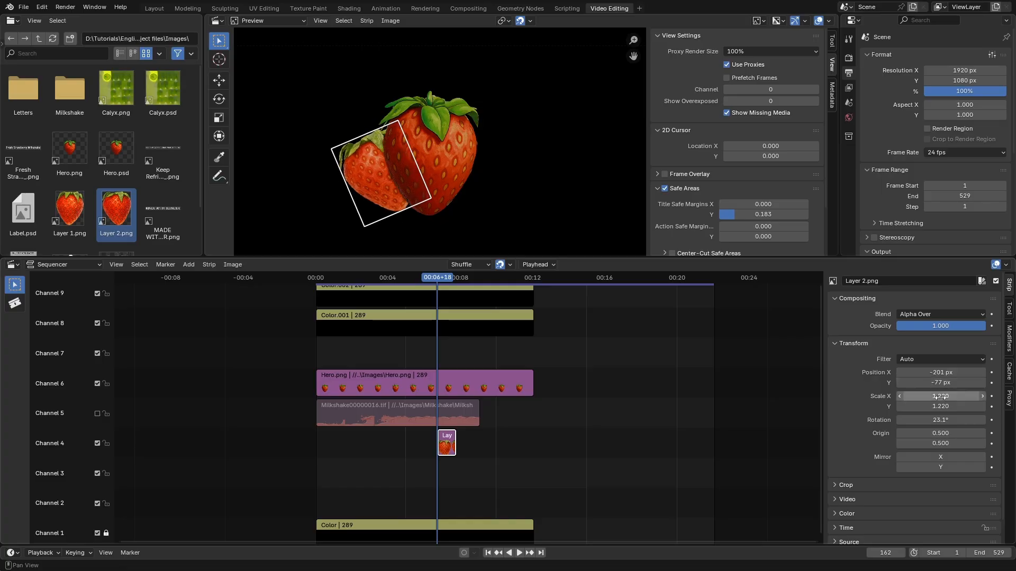
Inspect how Layer 2.png overlaps the hero strawberry and set its rotation to 23°
{"action": "scroll", "coordinate": [422, 154], "scroll_direction": "up", "scroll_amount": 5}
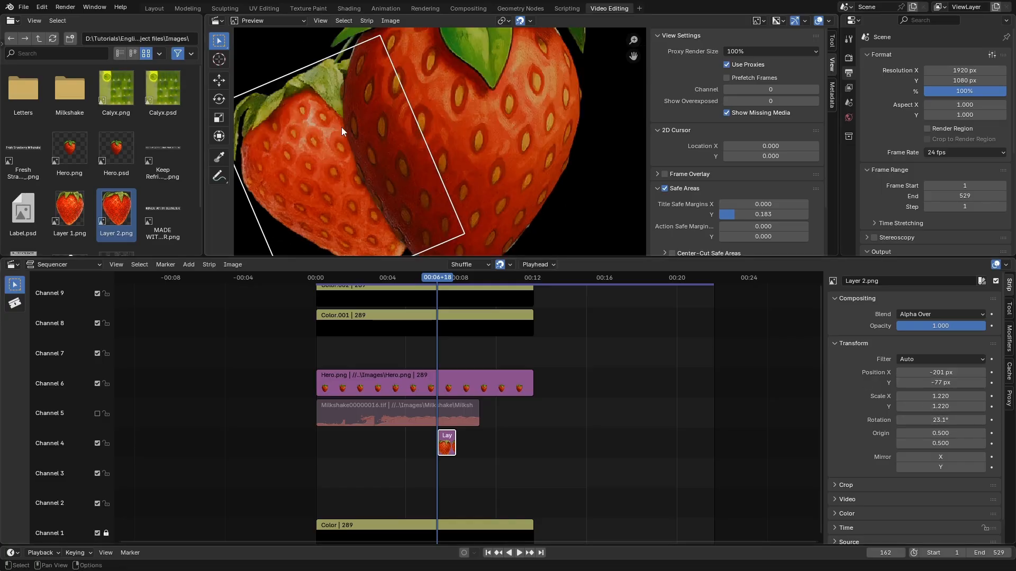
{"action": "scroll", "coordinate": [424, 149], "scroll_direction": "down", "scroll_amount": 4}
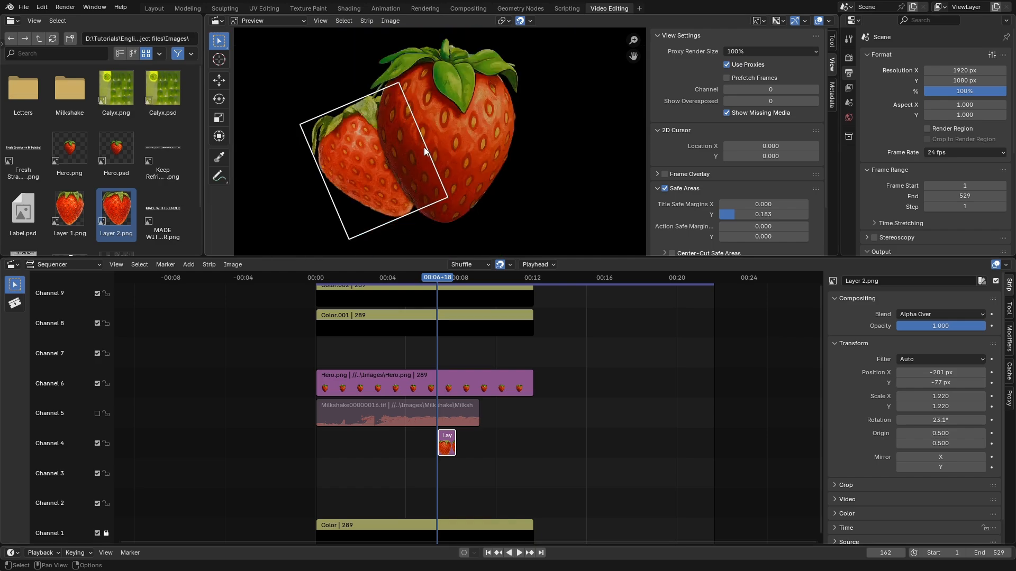
{"action": "scroll", "coordinate": [425, 154], "scroll_direction": "down", "scroll_amount": 2}
{"action": "scroll", "coordinate": [396, 162], "scroll_direction": "up", "scroll_amount": 8}
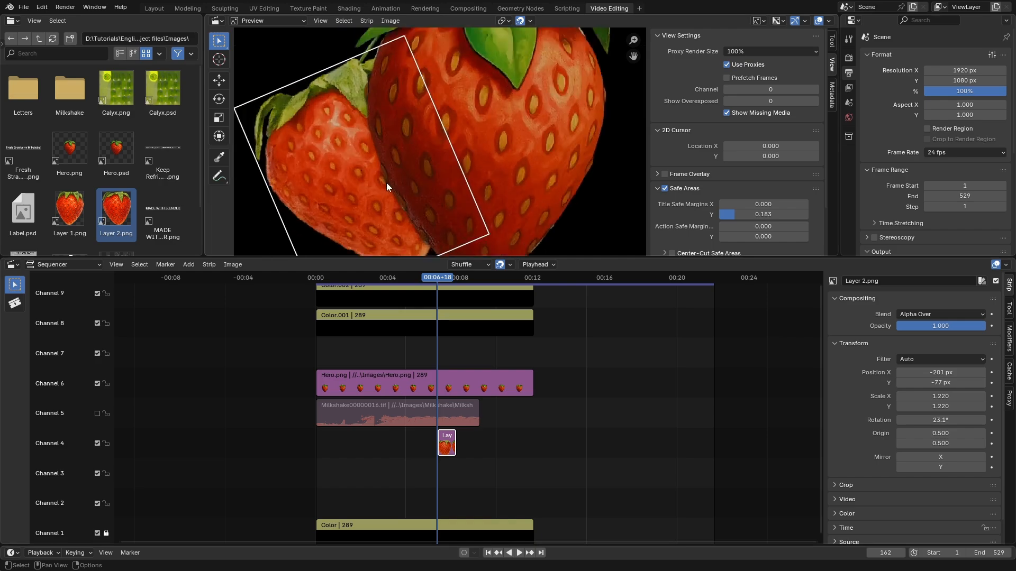
{"action": "scroll", "coordinate": [398, 207], "scroll_direction": "down", "scroll_amount": 6}
{"action": "scroll", "coordinate": [399, 177], "scroll_direction": "up", "scroll_amount": 1}
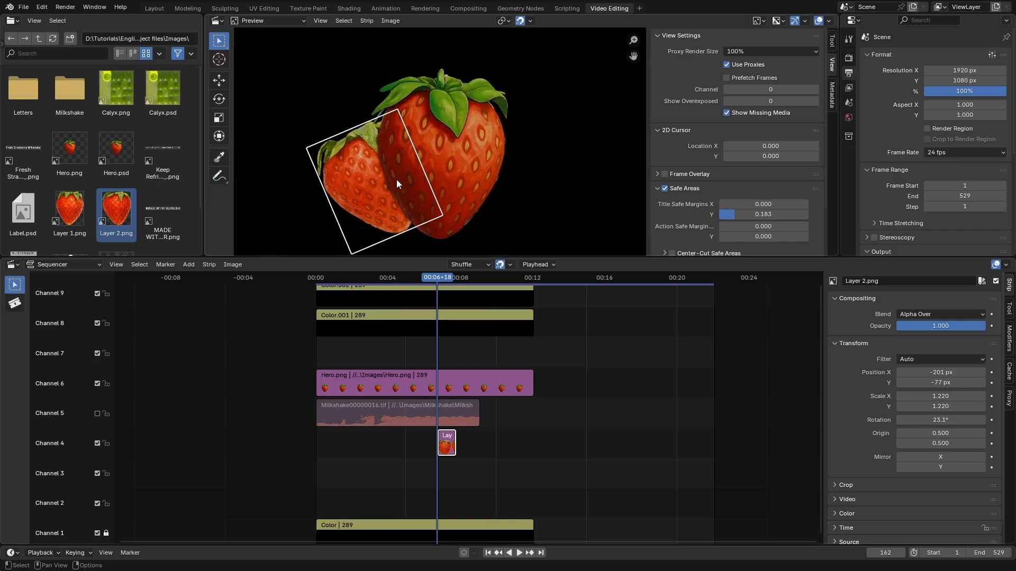
{"action": "scroll", "coordinate": [413, 174], "scroll_direction": "down", "scroll_amount": 1}
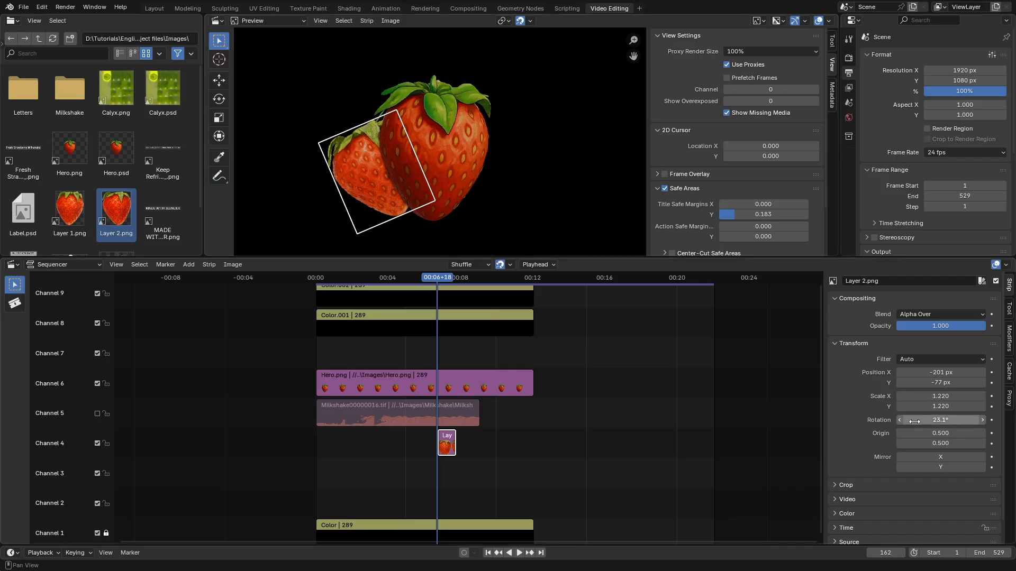
{"action": "left_click", "coordinate": [952, 421]}
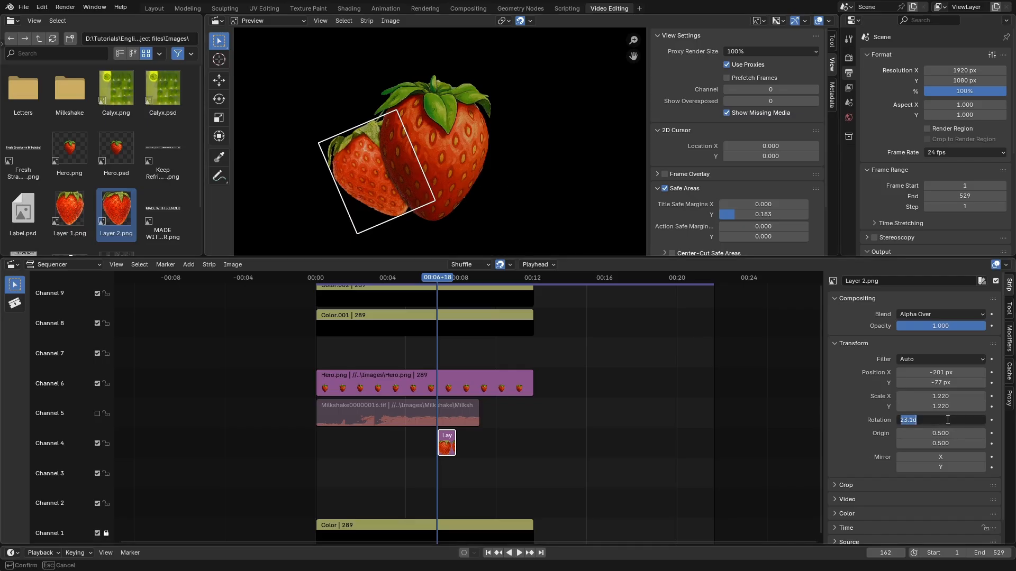
{"action": "type", "text": "23"}
{"action": "key", "text": "Return"}
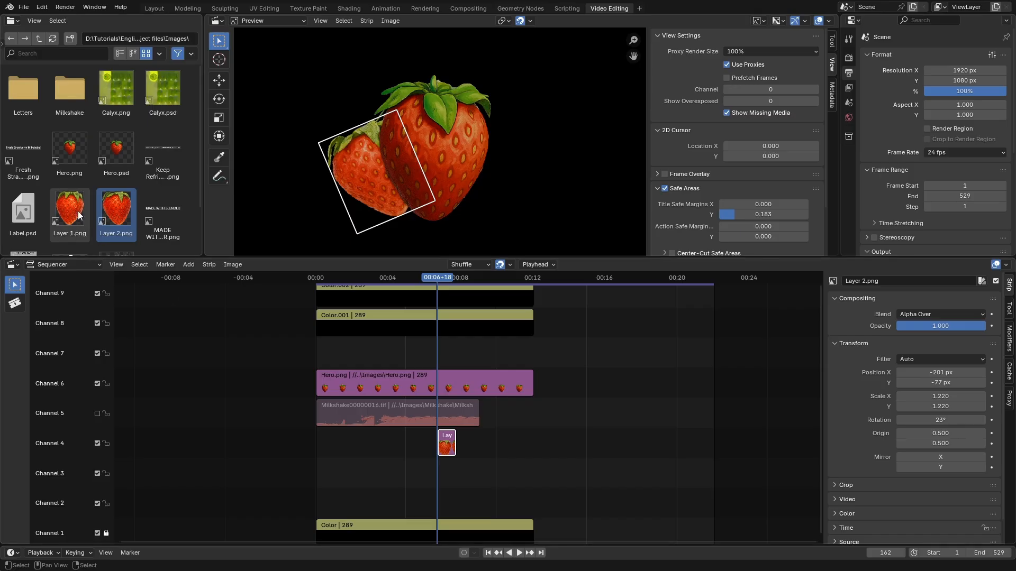
Add Layer 1.png on channel 3 starting at frame 162, and set its X and Y scale to 1.220
{"action": "left_click_drag", "start_coordinate": [69, 213], "coordinate": [437, 471]}
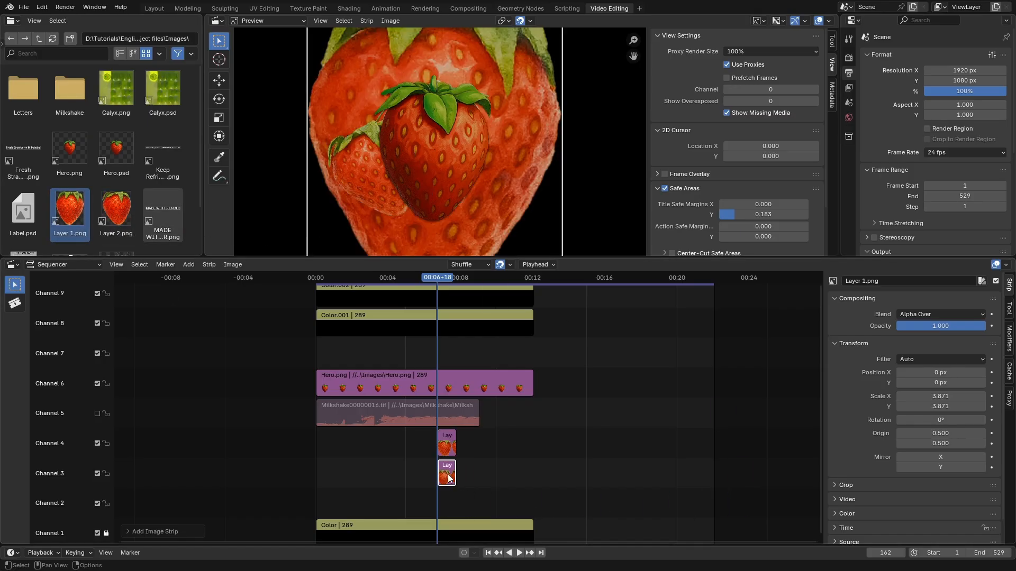
{"action": "left_click", "coordinate": [950, 397]}
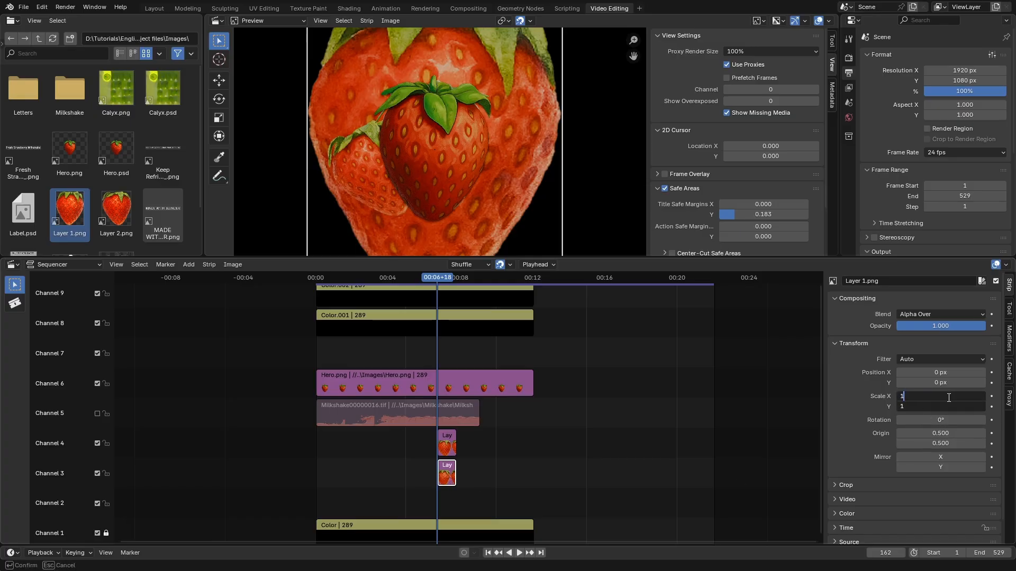
{"action": "key", "text": "Return"}
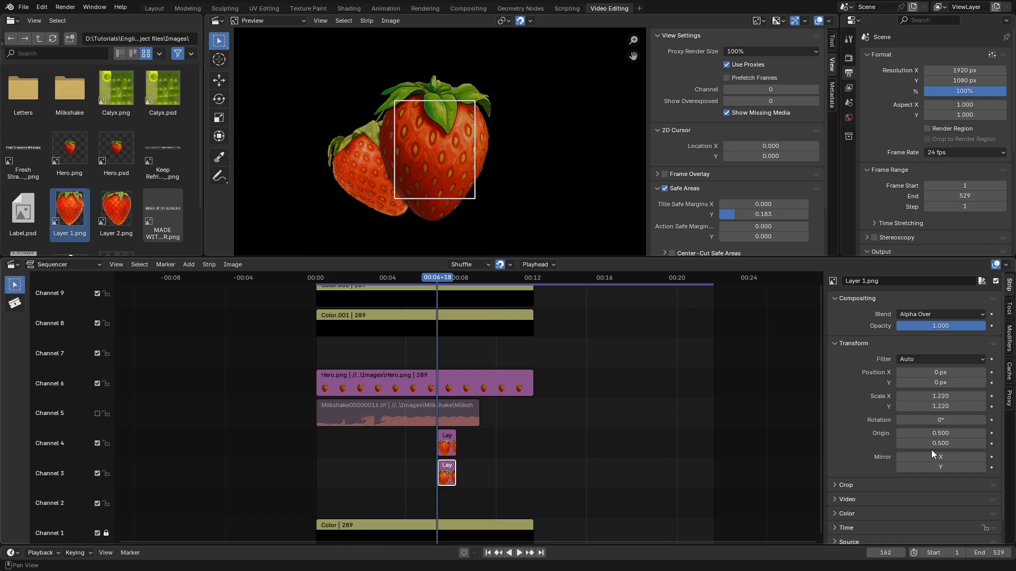
Rotate Layer 1.png to -23° and place it behind the hero strawberry's right side at X 175 px and Y -81 px
{"action": "left_click", "coordinate": [939, 420]}
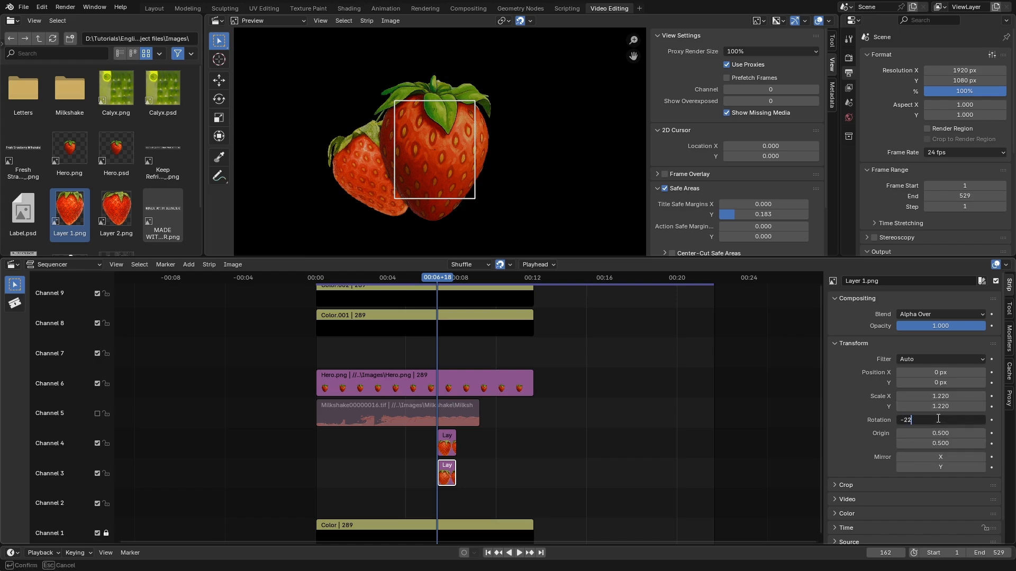
{"action": "type", "text": "-23"}
{"action": "key", "text": "Return"}
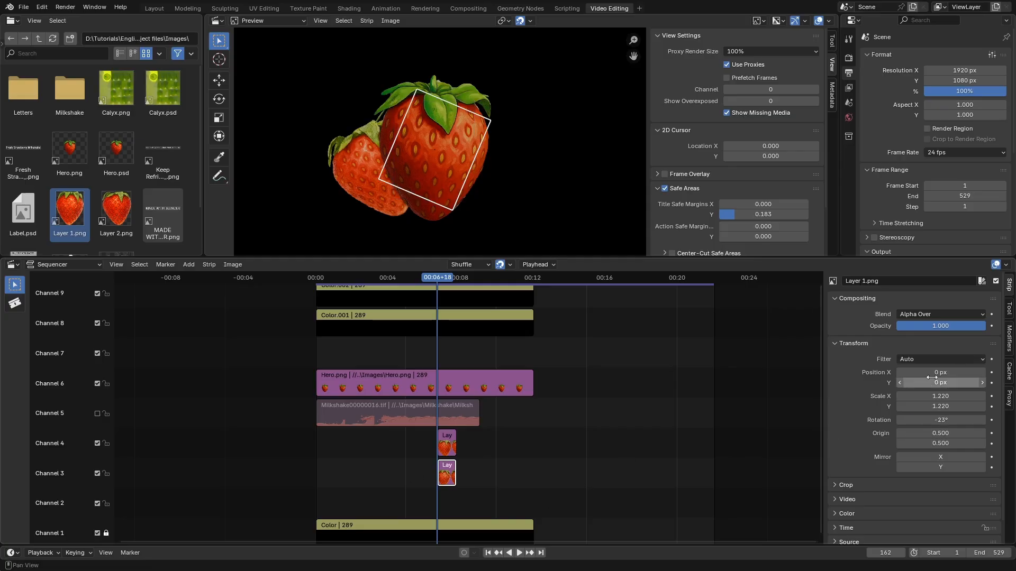
{"action": "mouse_move", "coordinate": [931, 378]}
{"action": "left_mouse_down"}
{"action": "mouse_move", "coordinate": [970, 379]}
{"action": "mouse_move", "coordinate": [906, 383]}
{"action": "mouse_move", "coordinate": [953, 372]}
{"action": "mouse_move", "coordinate": [933, 382]}
{"action": "left_mouse_up"}
{"action": "left_click", "coordinate": [588, 431]}
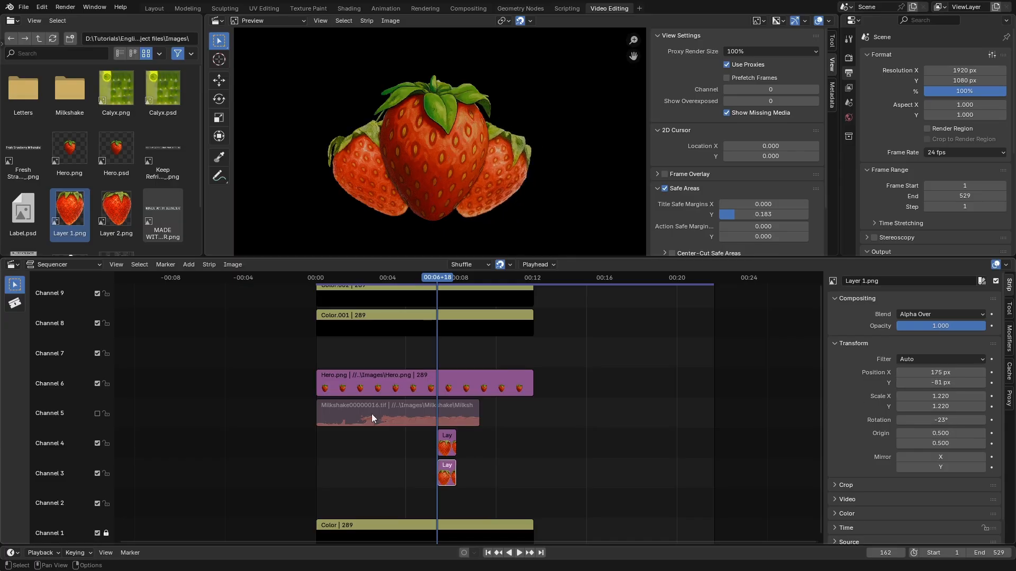
Unmute channel 5 and extend the Layer 2.png, Layer 1.png and milkshake strips to the end of the Hero.png strip
{"action": "left_click", "coordinate": [96, 414]}
{"action": "scroll", "coordinate": [506, 400], "scroll_direction": "down", "scroll_amount": 2}
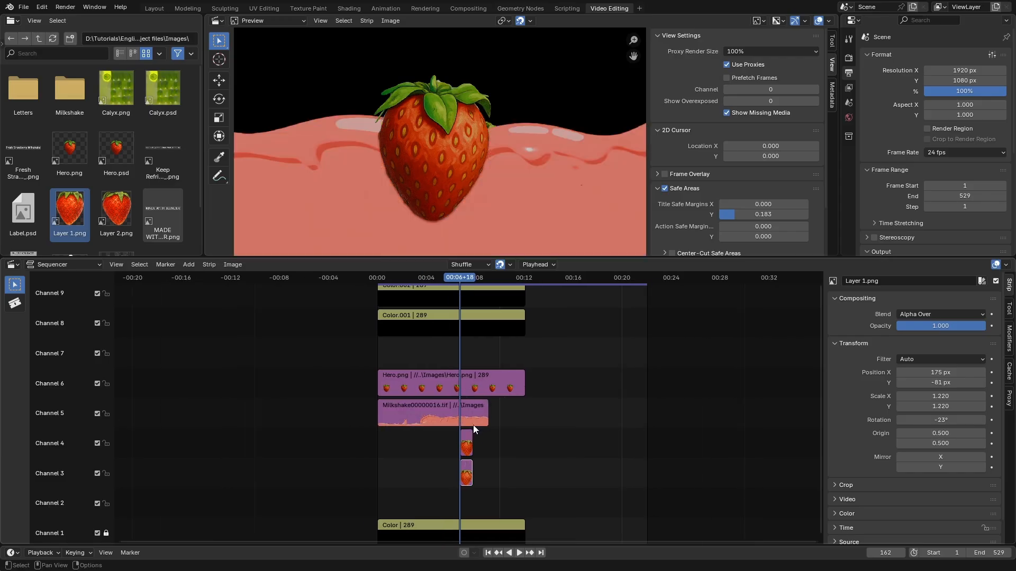
{"action": "scroll", "coordinate": [470, 440], "scroll_direction": "up", "scroll_amount": 4}
{"action": "left_click", "coordinate": [465, 447]}
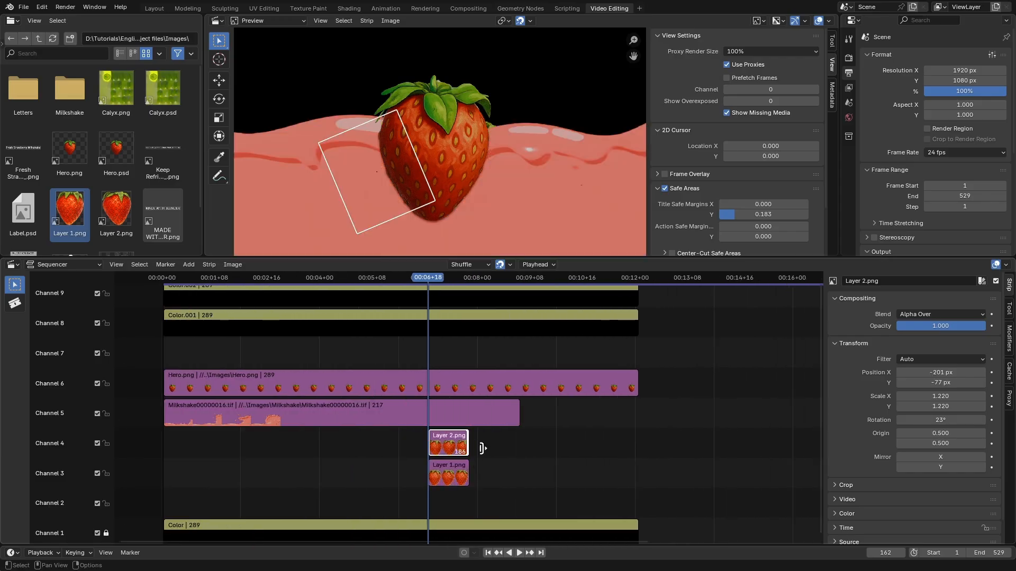
{"action": "left_click_drag", "start_coordinate": [482, 448], "coordinate": [645, 445]}
{"action": "left_click_drag", "start_coordinate": [465, 479], "coordinate": [639, 479]}
{"action": "left_click", "coordinate": [535, 410]}
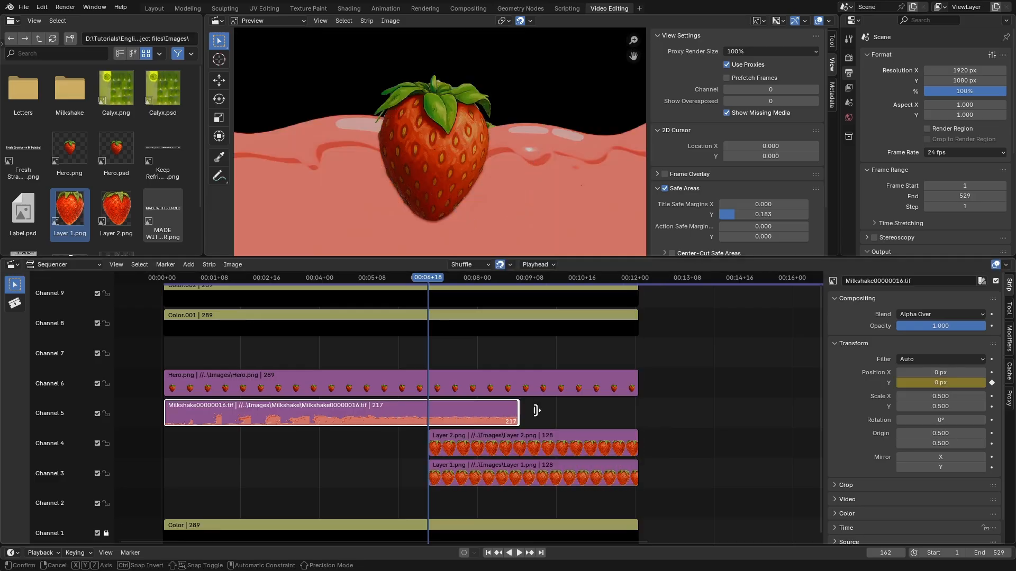
{"action": "left_click_drag", "start_coordinate": [535, 411], "coordinate": [654, 411]}
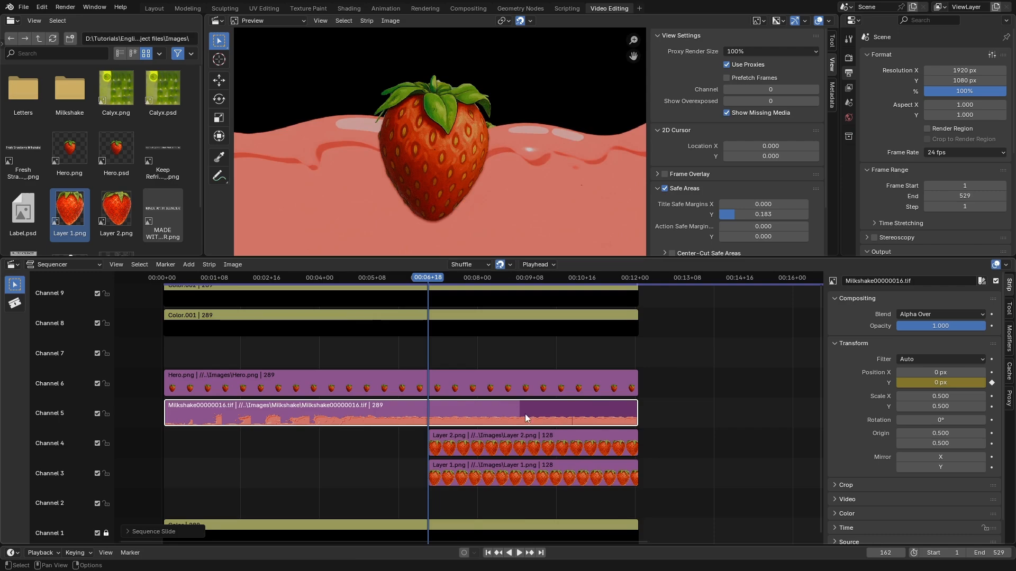
Play the animation from the start to review the milkshake pour and its descent that exposes the side strawberries
{"action": "scroll", "coordinate": [525, 414], "scroll_direction": "down", "scroll_amount": 6}
{"action": "left_click_drag", "start_coordinate": [461, 284], "coordinate": [427, 282]}
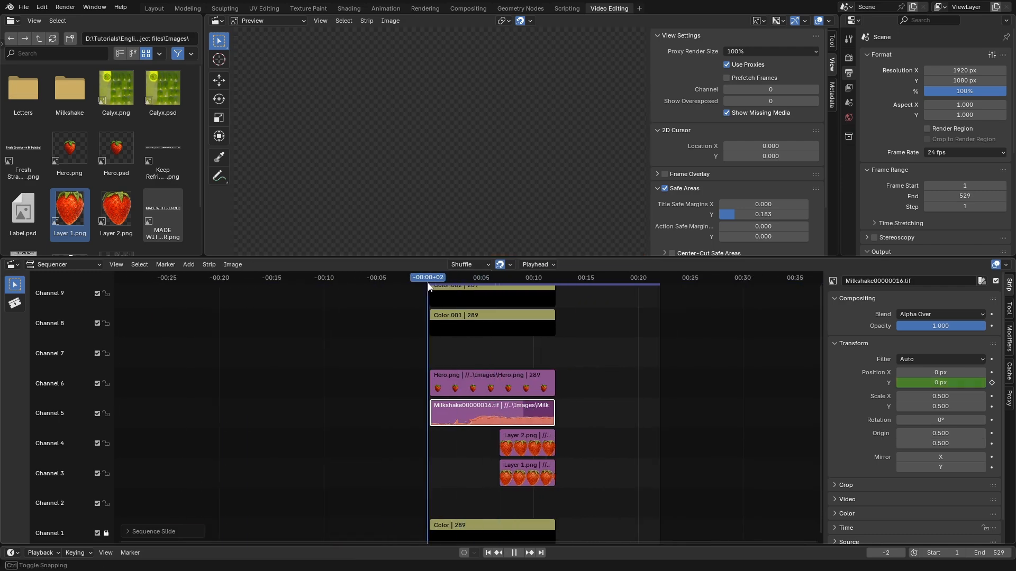
{"action": "left_click", "coordinate": [519, 553]}
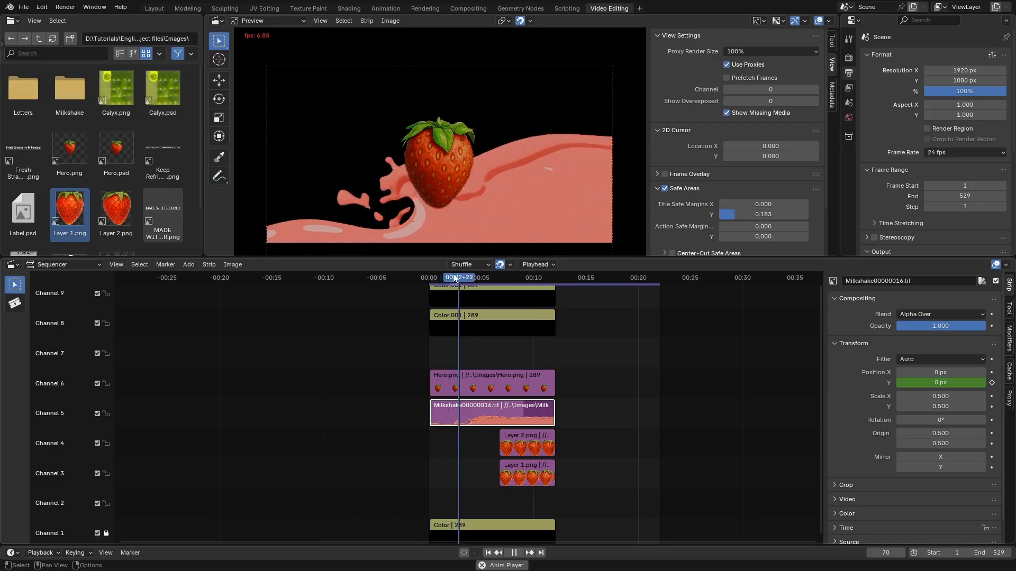
{"action": "left_click", "coordinate": [477, 280]}
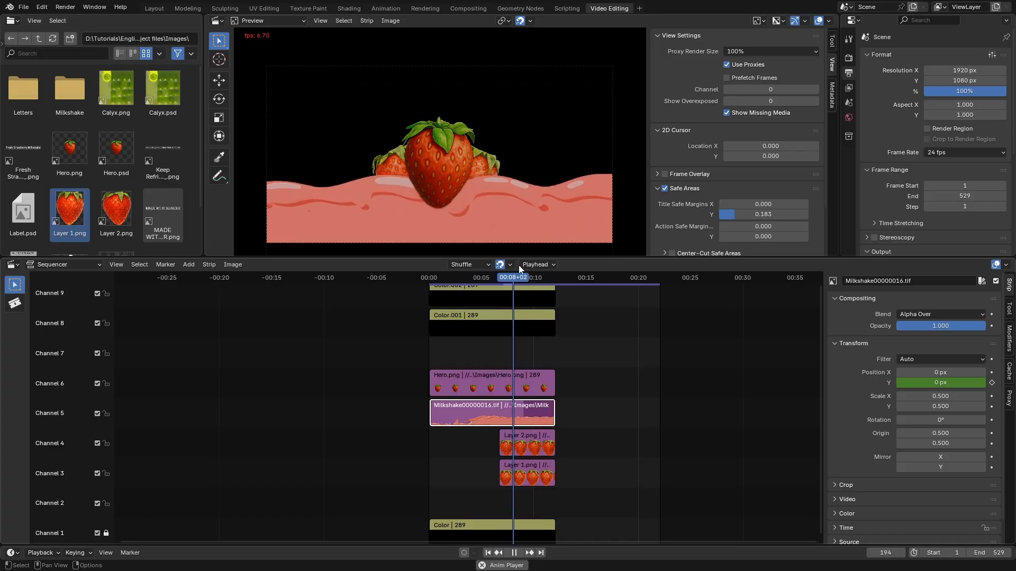
{"action": "key", "text": "space"}
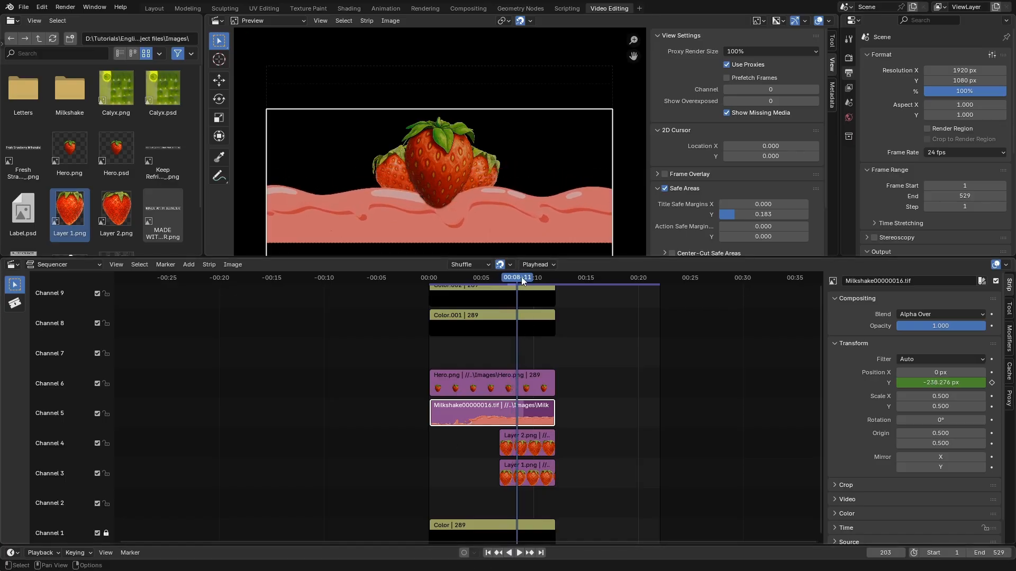
Return to frame 162 and apply a Fade In to the Layer 2.png strip
{"action": "left_click_drag", "start_coordinate": [522, 278], "coordinate": [500, 277]}
{"action": "left_click", "coordinate": [510, 437]}
{"action": "key", "text": "Home"}
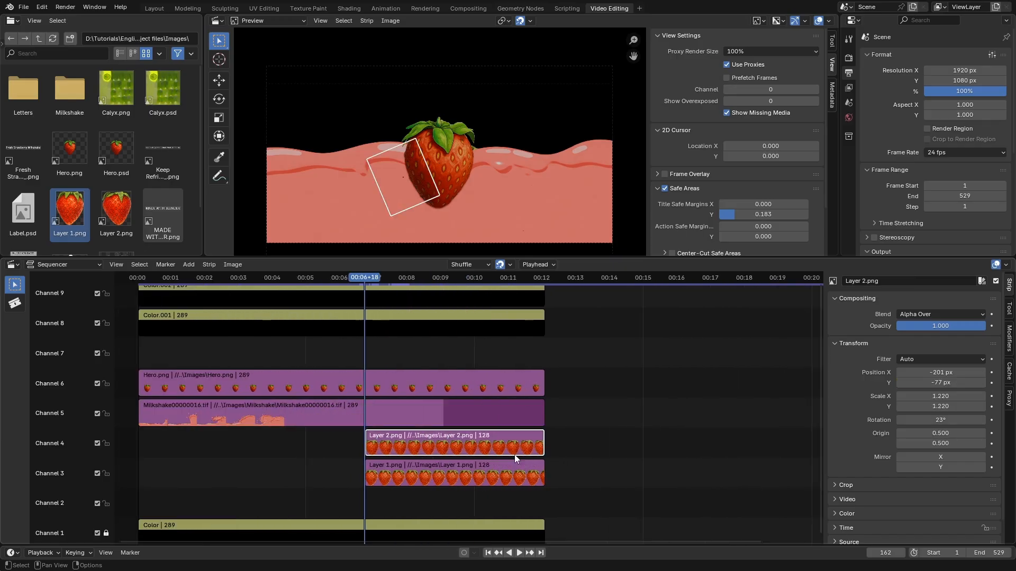
{"action": "right_click", "coordinate": [430, 440]}
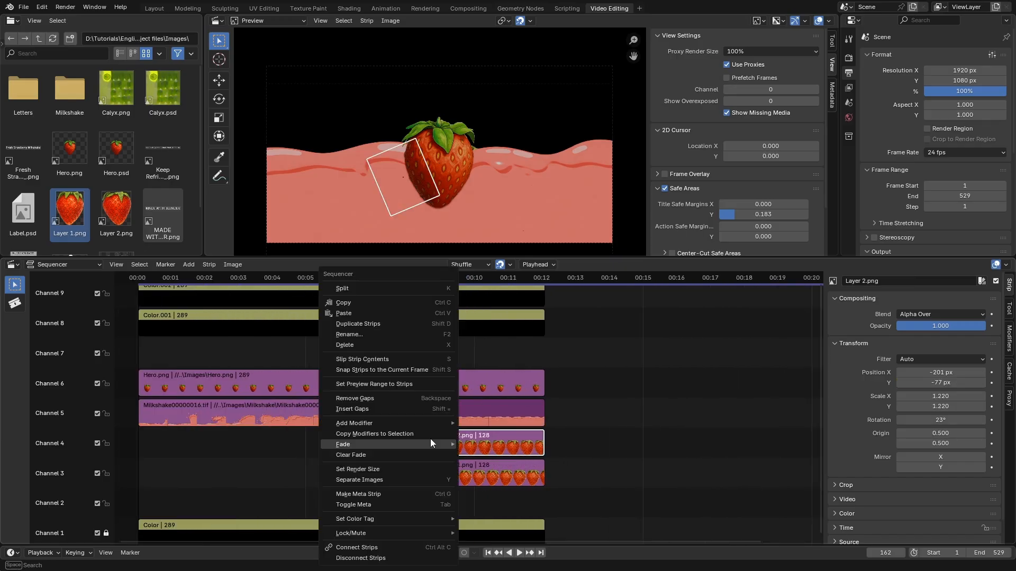
{"action": "mouse_move", "coordinate": [431, 440]}
{"action": "left_click", "coordinate": [487, 455]}
Apply a Fade In to the Layer 1.png strip
{"action": "left_click", "coordinate": [436, 468]}
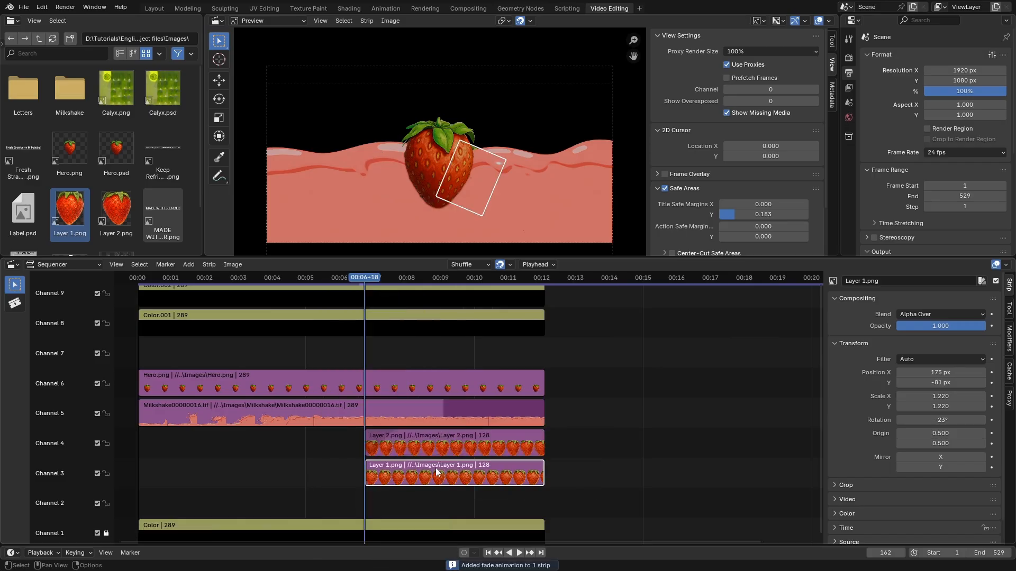
{"action": "right_click", "coordinate": [437, 465]}
{"action": "mouse_move", "coordinate": [452, 443]}
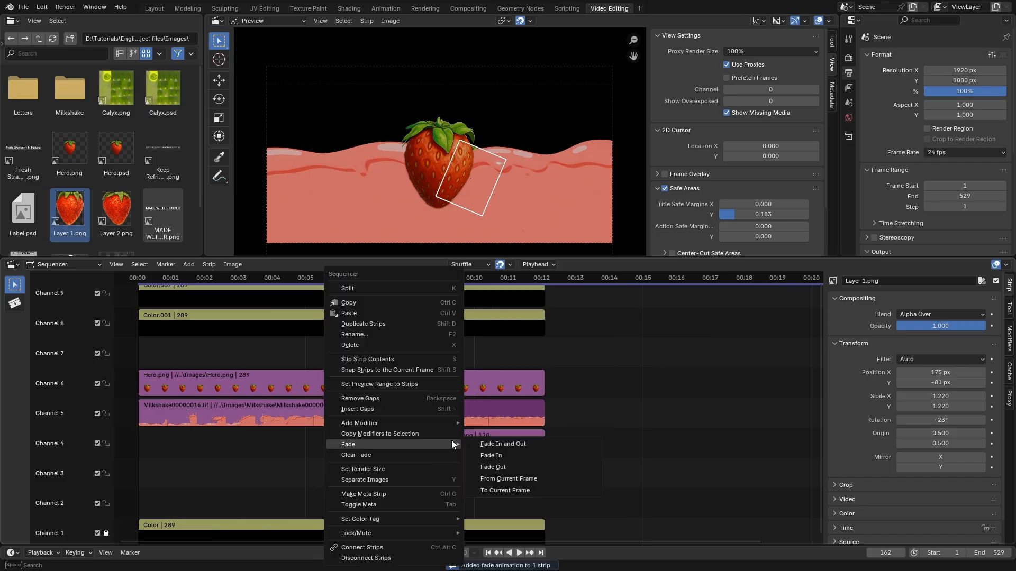
{"action": "left_click", "coordinate": [503, 452]}
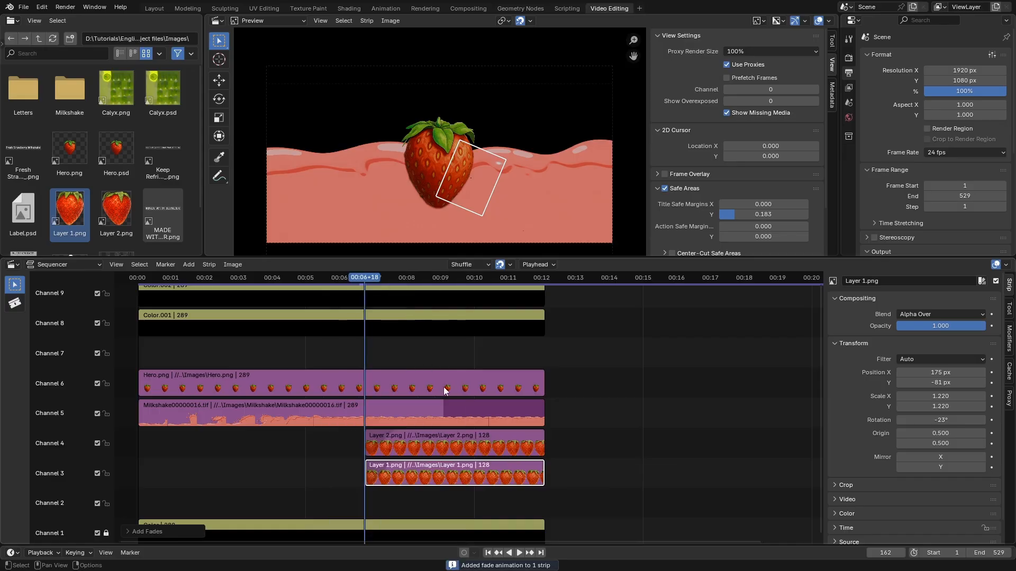
Play through the side strawberries' appearance to review their fade-in, then return to frame 197
{"action": "left_click", "coordinate": [296, 278]}
{"action": "left_click_drag", "start_coordinate": [297, 279], "coordinate": [386, 291]}
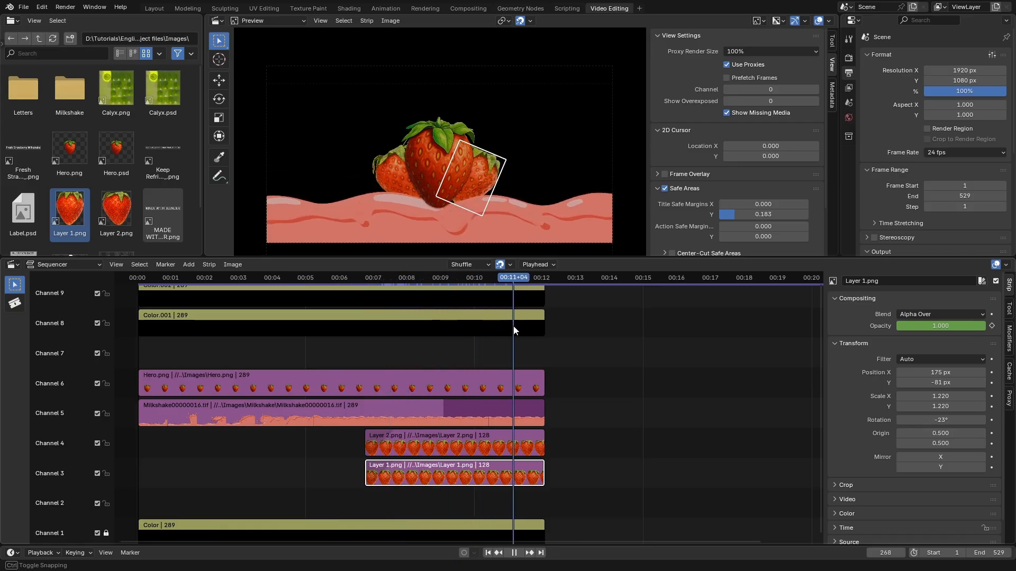
{"action": "right_click_drag", "start_coordinate": [492, 325], "coordinate": [414, 338], "text": "shift"}
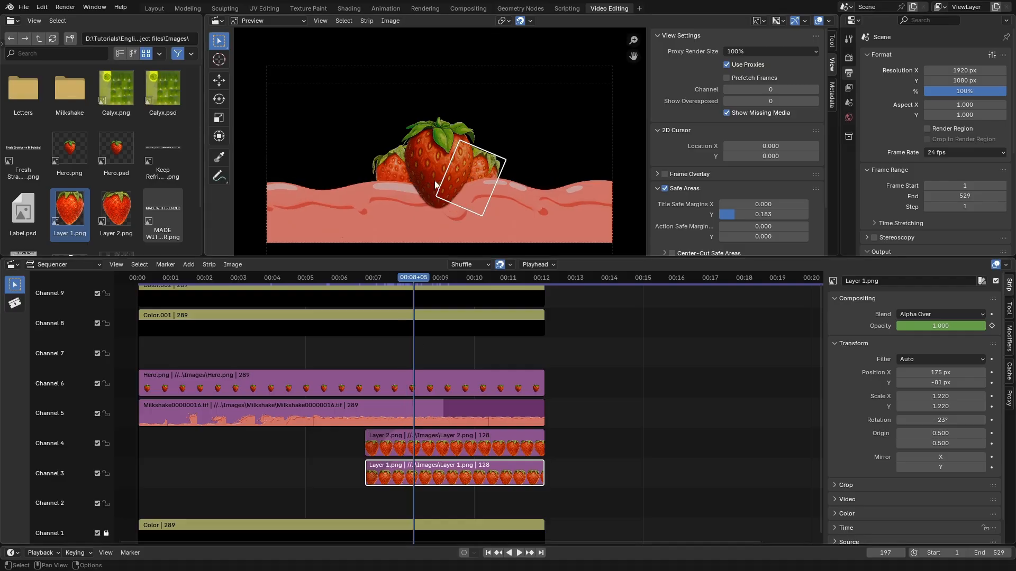
Add a Brightness/Contrast modifier to the Hero.png strip with Brightness 8.1 and Contrast 15.3
{"action": "left_click", "coordinate": [459, 389]}
{"action": "left_click", "coordinate": [1008, 340]}
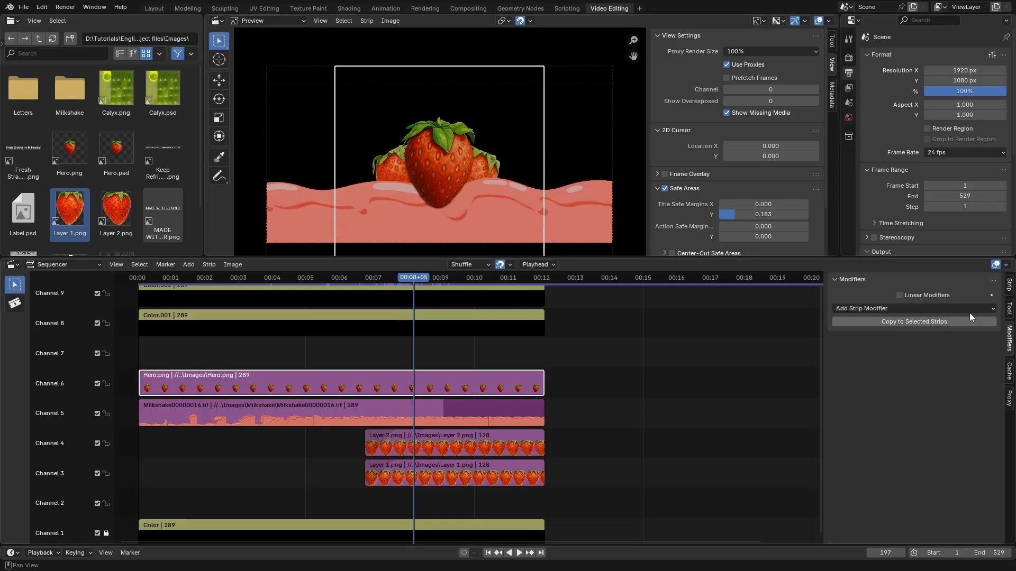
{"action": "left_click", "coordinate": [928, 305]}
{"action": "left_click", "coordinate": [895, 321]}
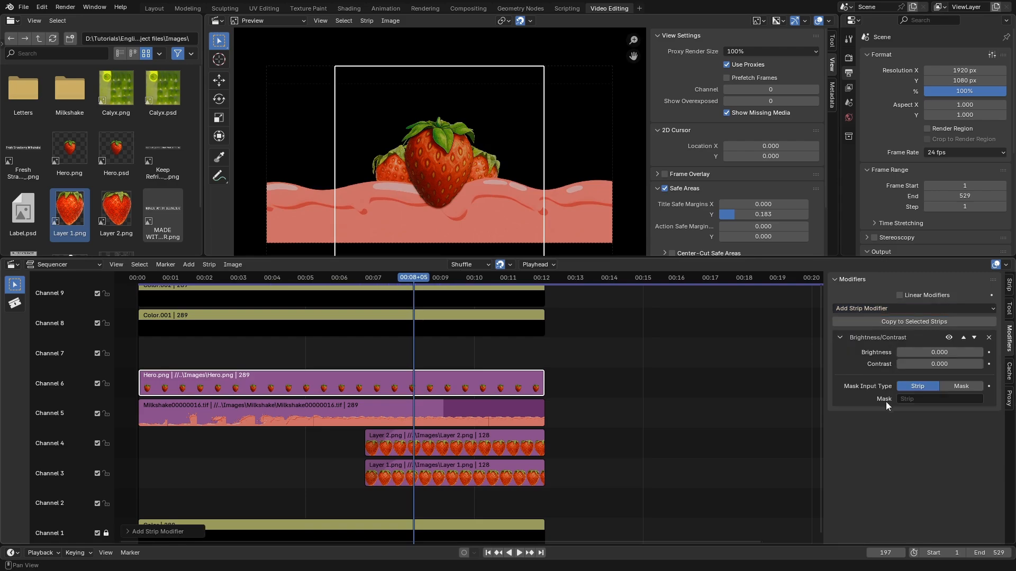
{"action": "left_click_drag", "start_coordinate": [911, 352], "coordinate": [911, 353]}
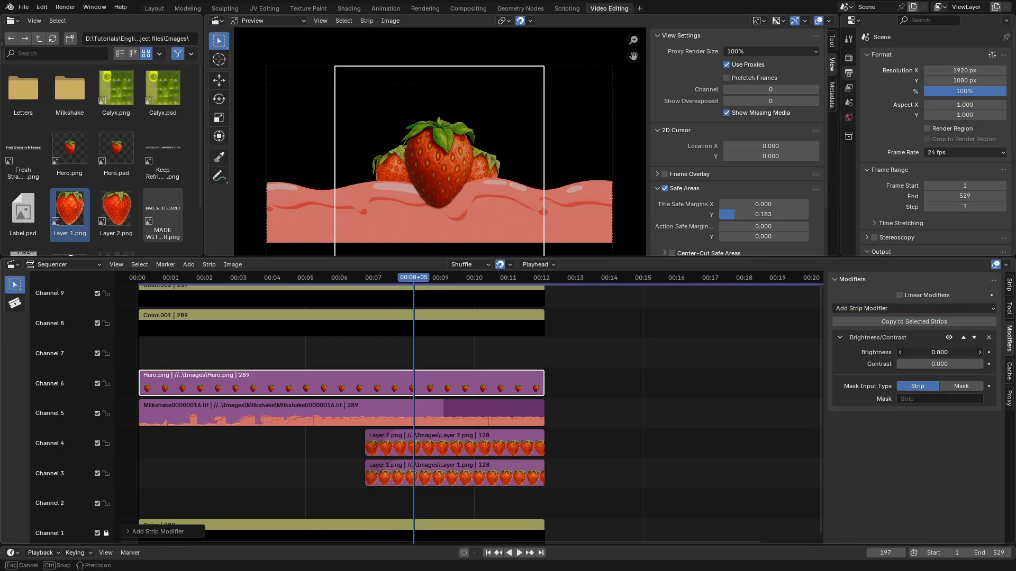
{"action": "left_click_drag", "start_coordinate": [911, 352], "coordinate": [953, 364]}
{"action": "left_click", "coordinate": [601, 449]}
{"action": "scroll", "coordinate": [459, 141], "scroll_direction": "down", "scroll_amount": 5}
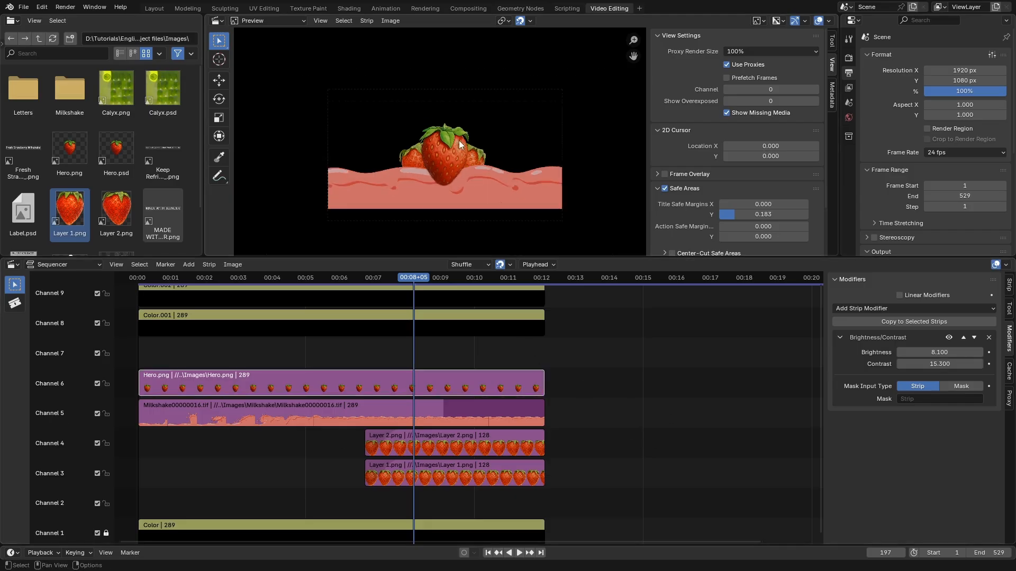
{"action": "scroll", "coordinate": [511, 418], "scroll_direction": "down", "scroll_amount": 5}
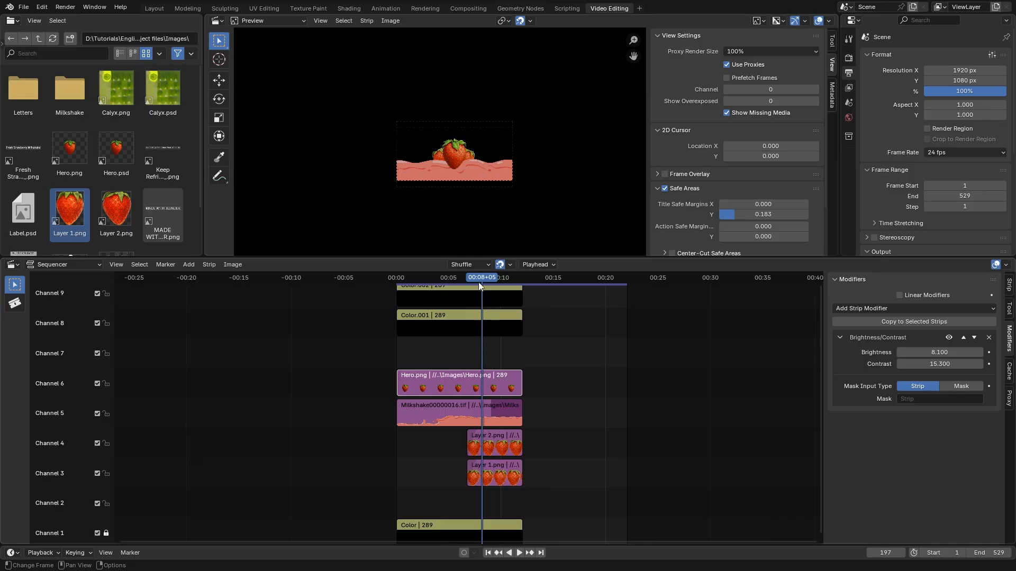
Go to frame 164 and move the Color.001 and Color.002 strips up to channels 11 and 12
{"action": "left_click_drag", "start_coordinate": [365, 278], "coordinate": [410, 291]}
{"action": "mouse_move", "coordinate": [463, 301]}
{"action": "left_mouse_down"}
{"action": "mouse_move", "coordinate": [503, 312]}
{"action": "mouse_move", "coordinate": [460, 315]}
{"action": "mouse_move", "coordinate": [468, 314]}
{"action": "left_mouse_up"}
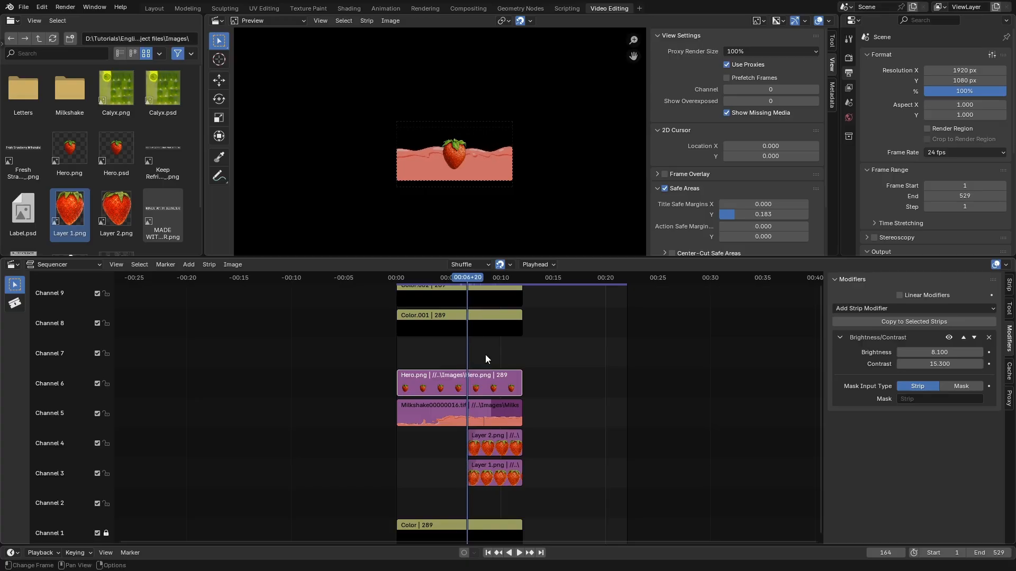
{"action": "scroll", "coordinate": [506, 369], "scroll_direction": "up", "scroll_amount": 6}
{"action": "scroll", "coordinate": [471, 486], "scroll_direction": "down", "scroll_amount": 9}
{"action": "scroll", "coordinate": [473, 465], "scroll_direction": "up", "scroll_amount": 3}
{"action": "scroll", "coordinate": [455, 331], "scroll_direction": "up", "scroll_amount": 1}
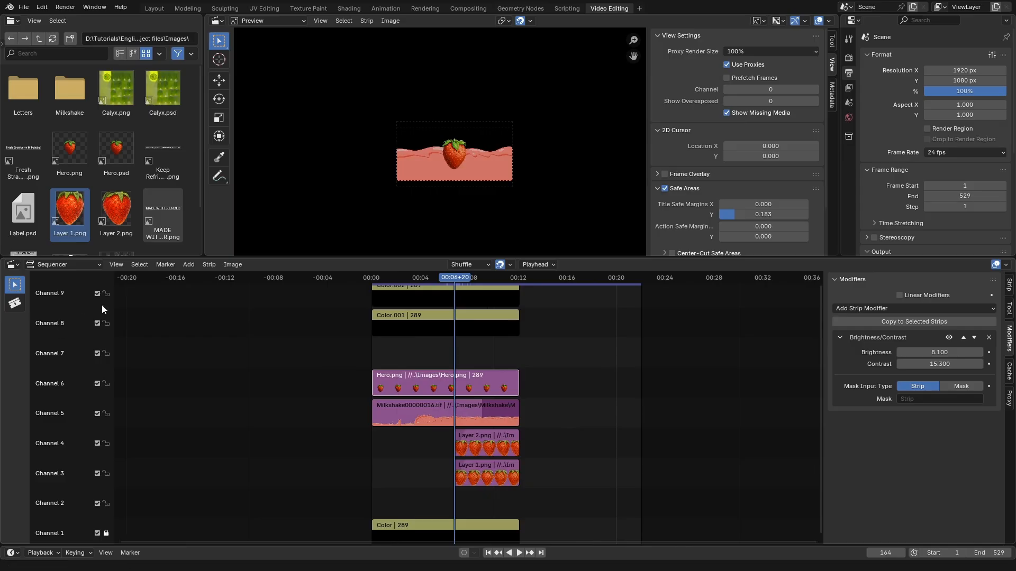
{"action": "left_click", "coordinate": [491, 311], "text": "shift"}
{"action": "key", "text": "g"}
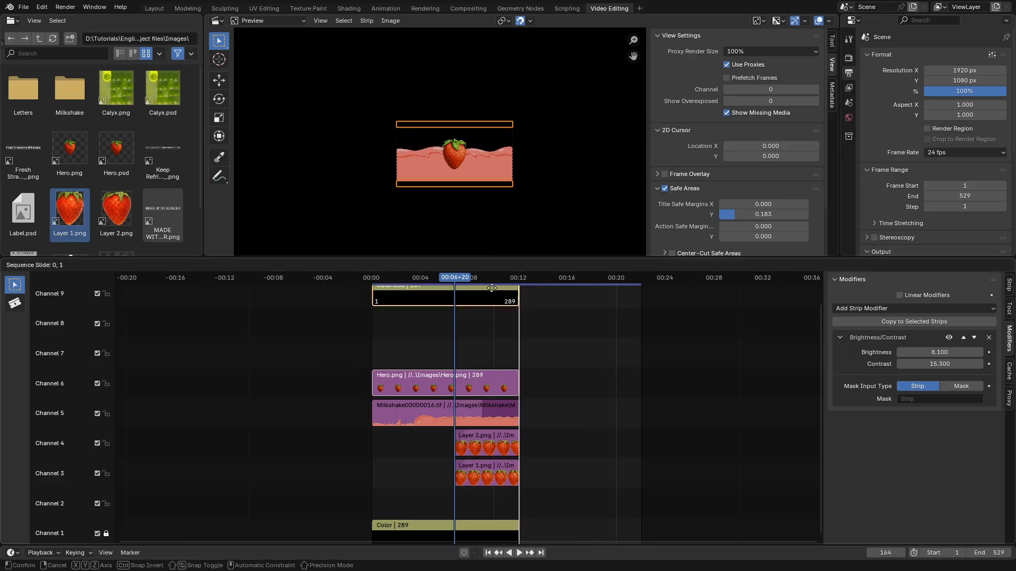
{"action": "left_click", "coordinate": [487, 267]}
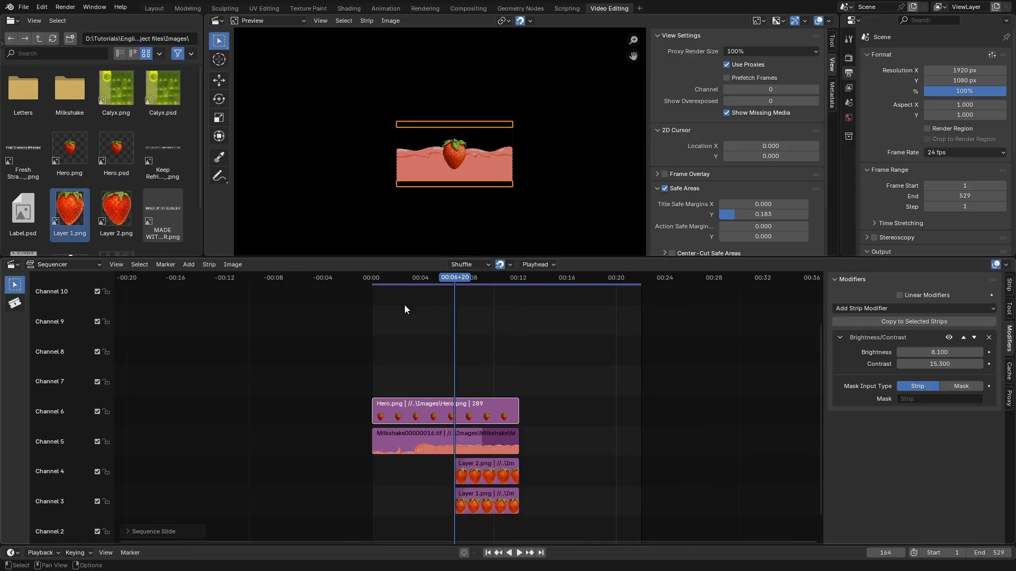
Add NUTRITION FACTS_.png as an image strip in channel 7, starting at frame 164
{"action": "scroll", "coordinate": [52, 157], "scroll_direction": "down", "scroll_amount": 2}
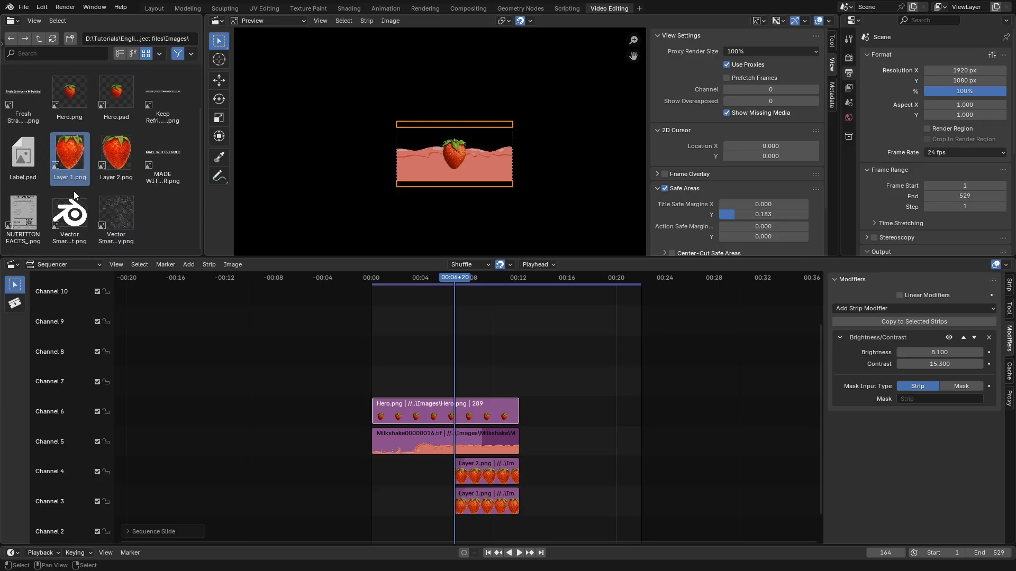
{"action": "left_click", "coordinate": [27, 204]}
{"action": "left_click_drag", "start_coordinate": [30, 221], "coordinate": [460, 382]}
{"action": "scroll", "coordinate": [457, 382], "scroll_direction": "up", "scroll_amount": 5}
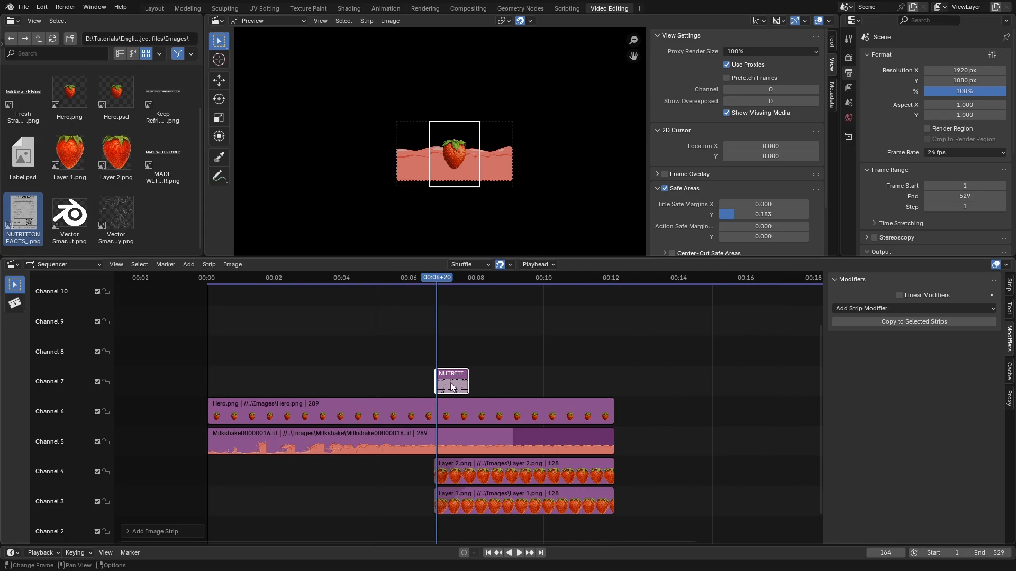
{"action": "left_click", "coordinate": [454, 382]}
{"action": "scroll", "coordinate": [455, 382], "scroll_direction": "up", "scroll_amount": 3}
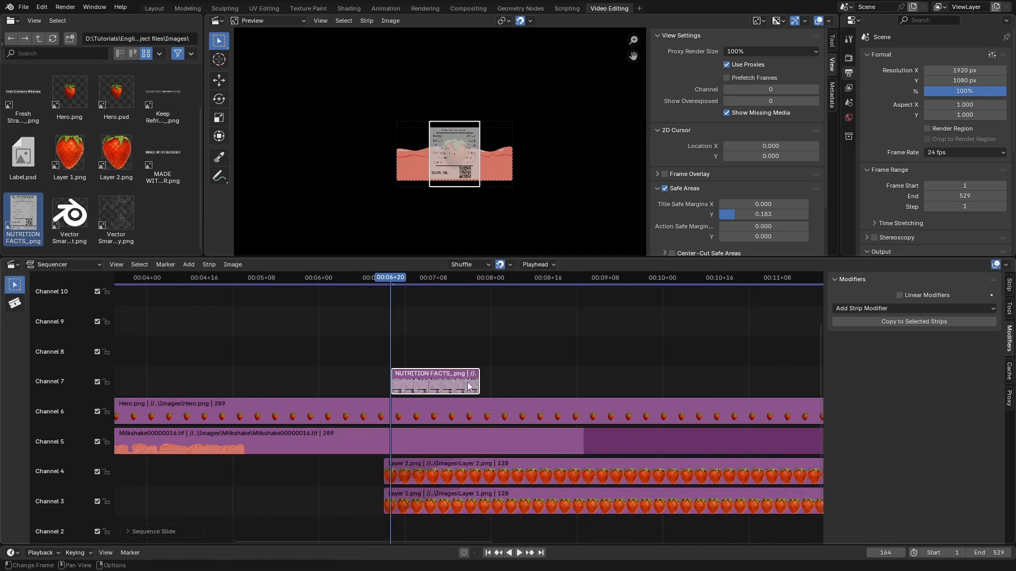
Extend the NUTRITION FACTS_.png strip to the end of the Hero.png strip and move it up to channel 9
{"action": "left_click_drag", "start_coordinate": [466, 381], "coordinate": [720, 384]}
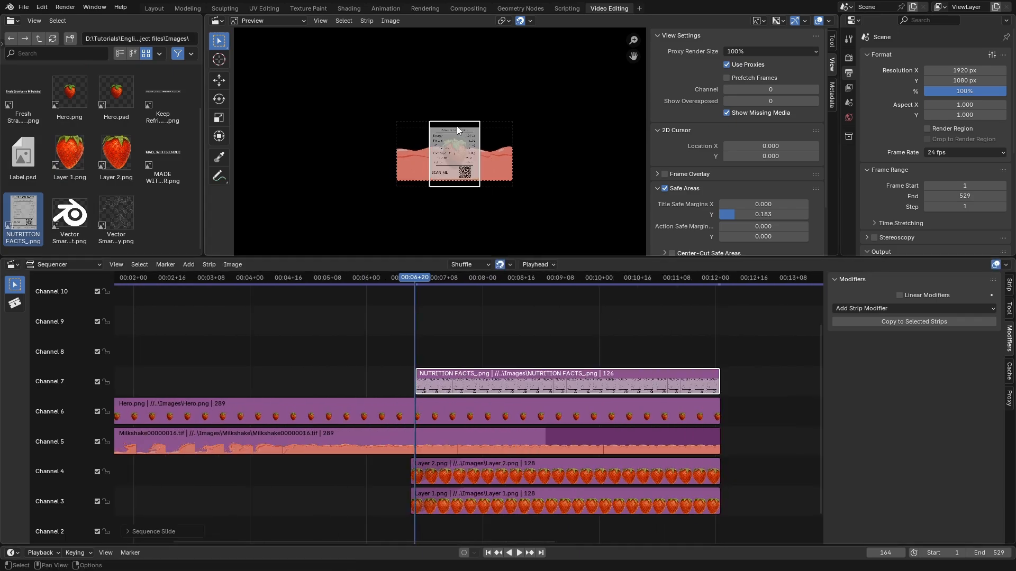
{"action": "scroll", "coordinate": [458, 159], "scroll_direction": "up", "scroll_amount": 2}
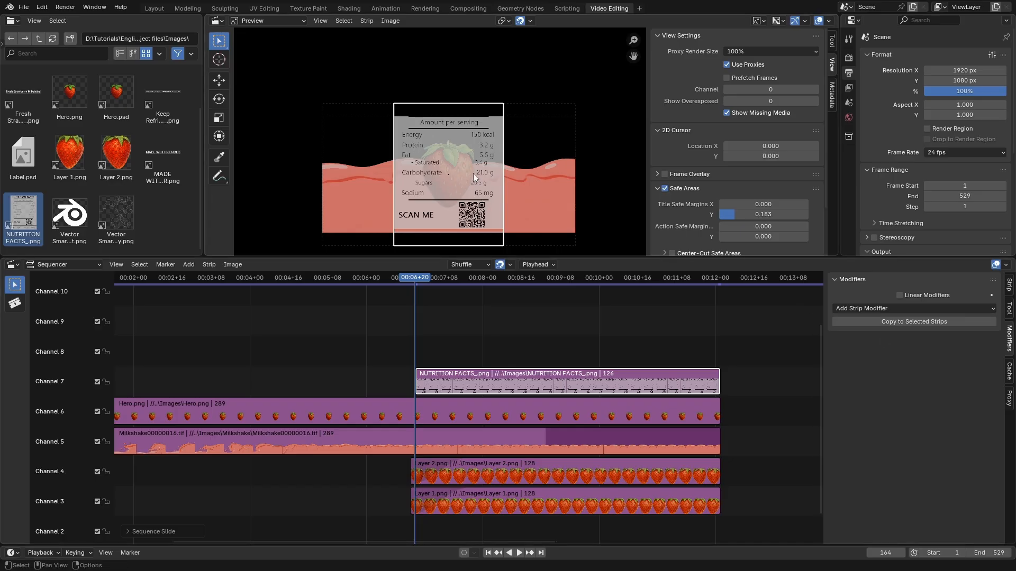
{"action": "scroll", "coordinate": [502, 376], "scroll_direction": "down", "scroll_amount": 3}
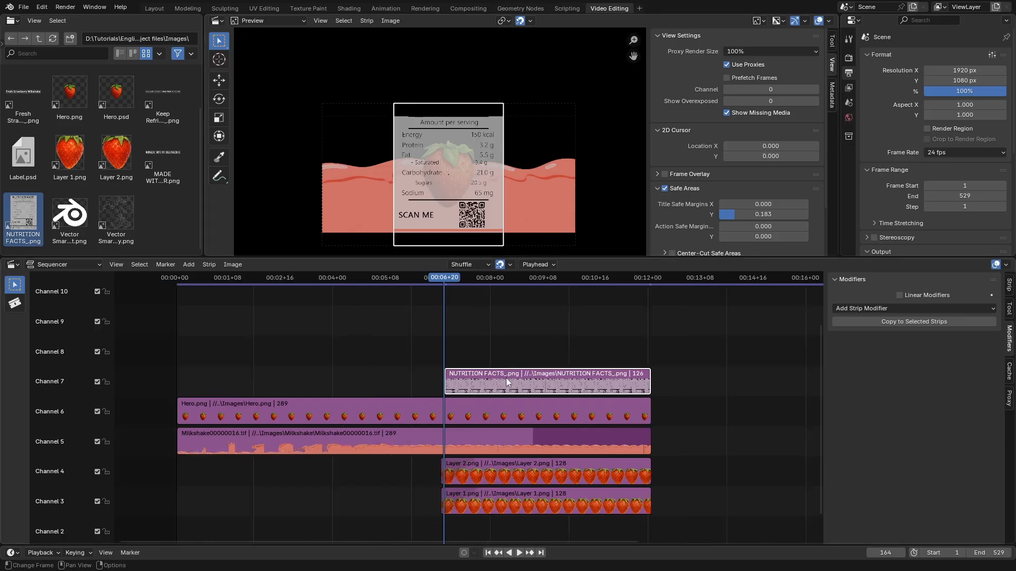
{"action": "left_click_drag", "start_coordinate": [516, 379], "coordinate": [517, 318]}
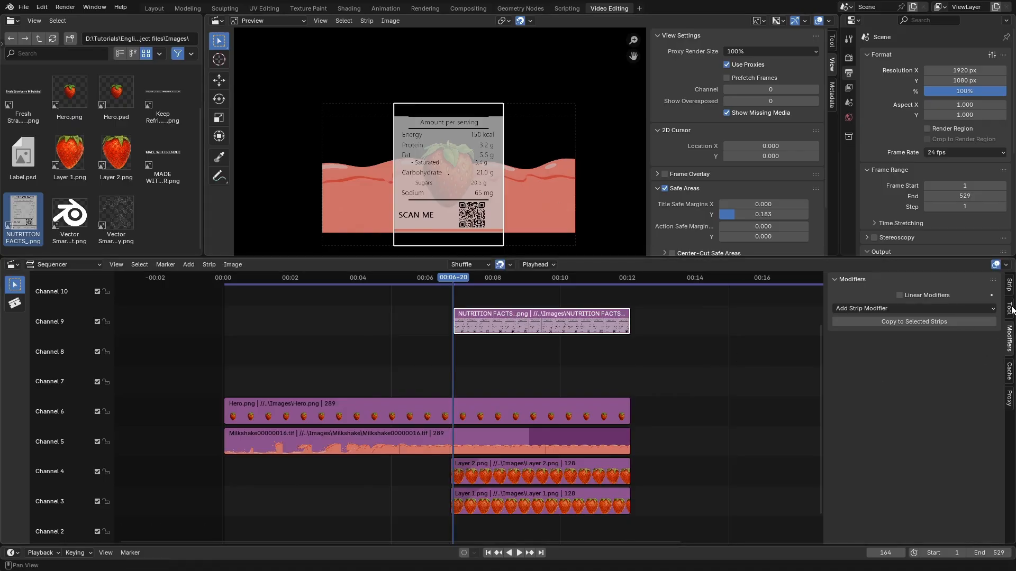
Scale the nutrition facts image to 1.322 and shift it beside the hero strawberry at X -640 px
{"action": "left_click", "coordinate": [1010, 286]}
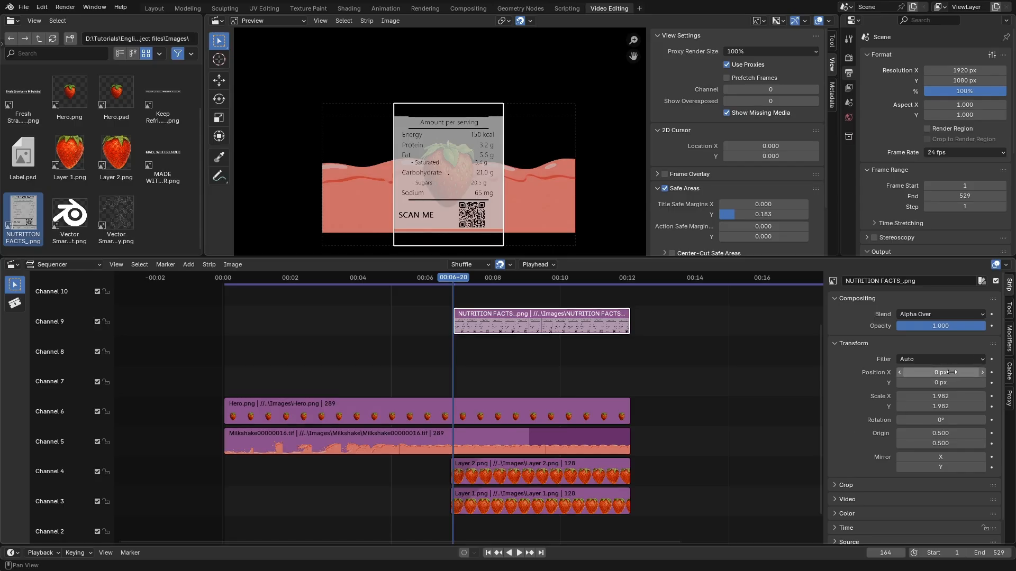
{"action": "left_click_drag", "start_coordinate": [951, 372], "coordinate": [881, 373]}
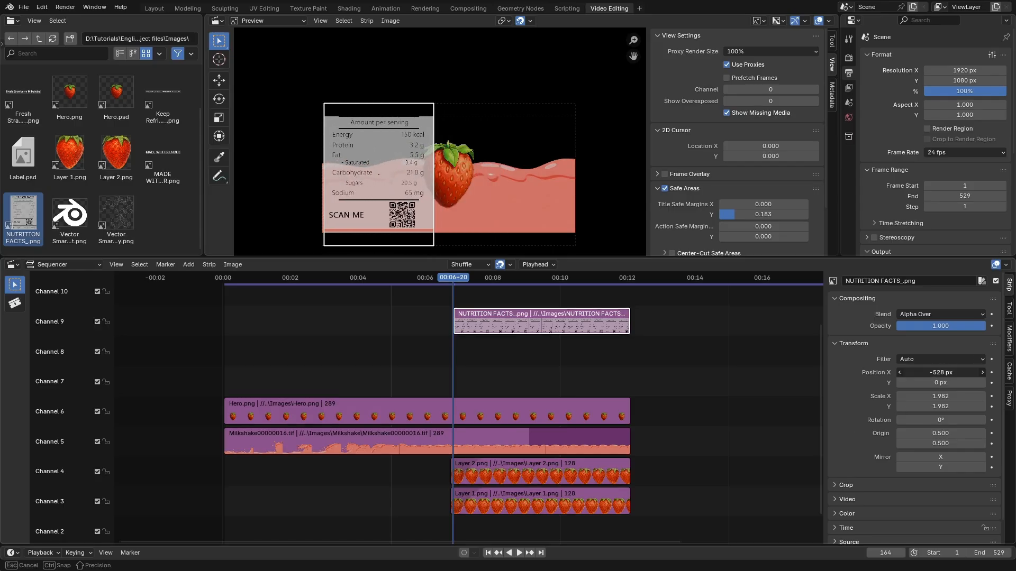
{"action": "left_click_drag", "start_coordinate": [943, 396], "coordinate": [916, 406]}
{"action": "mouse_move", "coordinate": [941, 373]}
{"action": "left_mouse_down"}
{"action": "mouse_move", "coordinate": [895, 372]}
{"action": "mouse_move", "coordinate": [950, 372]}
{"action": "left_mouse_up"}
{"action": "scroll", "coordinate": [389, 121], "scroll_direction": "up", "scroll_amount": 3}
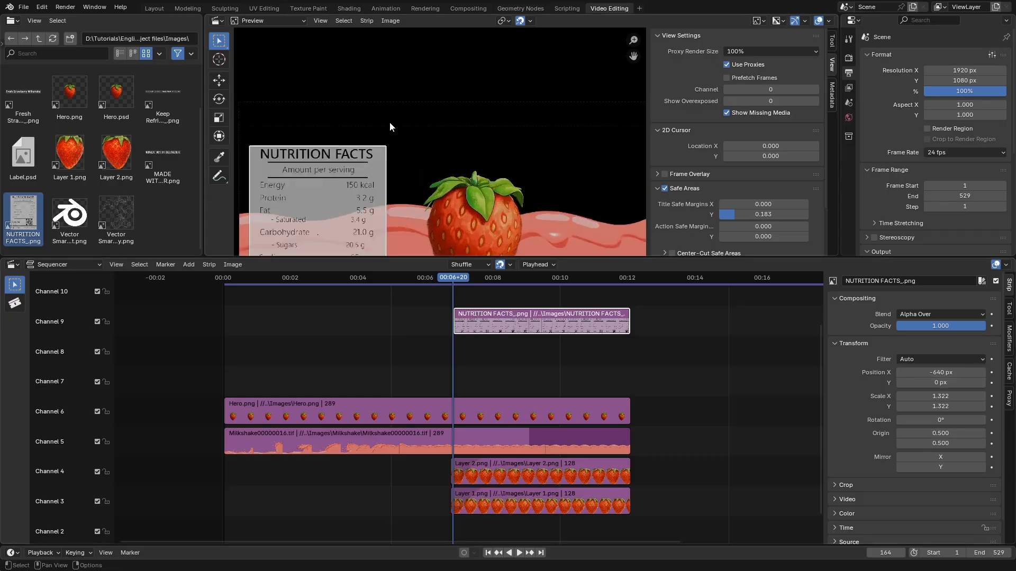
Lighten the Color.002 and Color.001 letterbox bars from black to dark grey
{"action": "scroll", "coordinate": [386, 347], "scroll_direction": "down", "scroll_amount": 5}
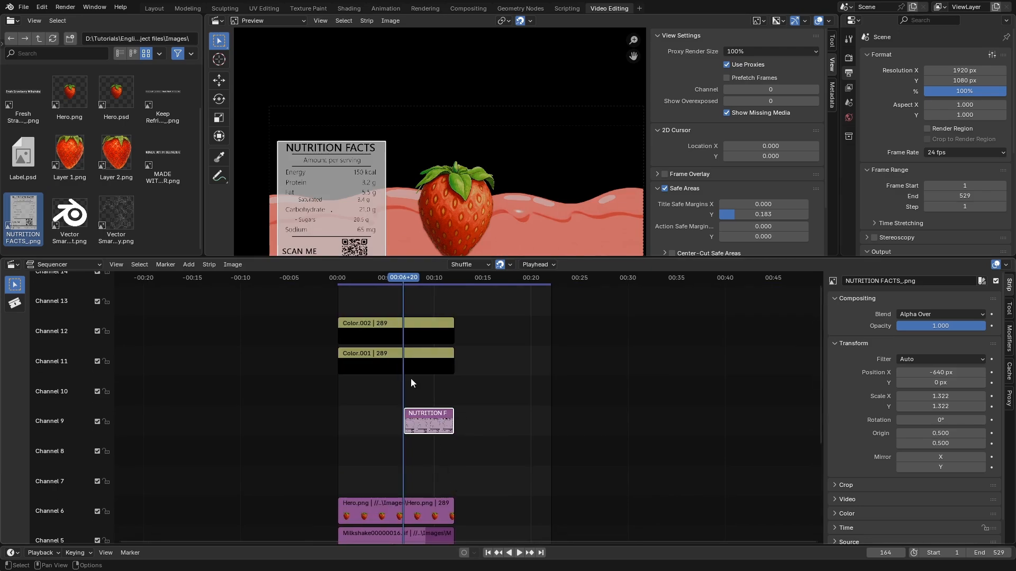
{"action": "left_click", "coordinate": [421, 337]}
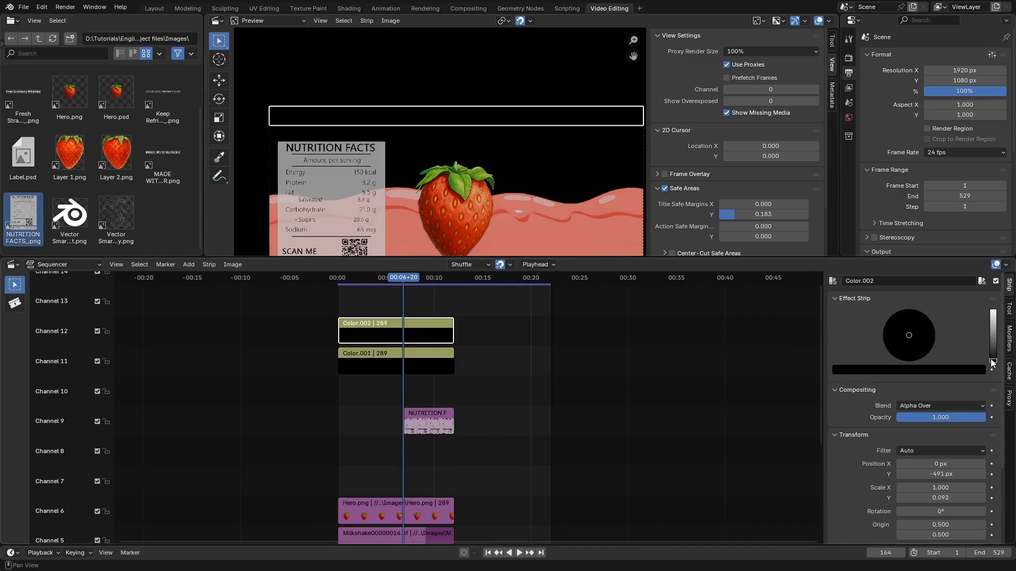
{"action": "mouse_move", "coordinate": [992, 363]}
{"action": "left_mouse_down"}
{"action": "mouse_move", "coordinate": [993, 336]}
{"action": "mouse_move", "coordinate": [993, 345]}
{"action": "left_mouse_up"}
{"action": "scroll", "coordinate": [544, 71], "scroll_direction": "down", "scroll_amount": 1}
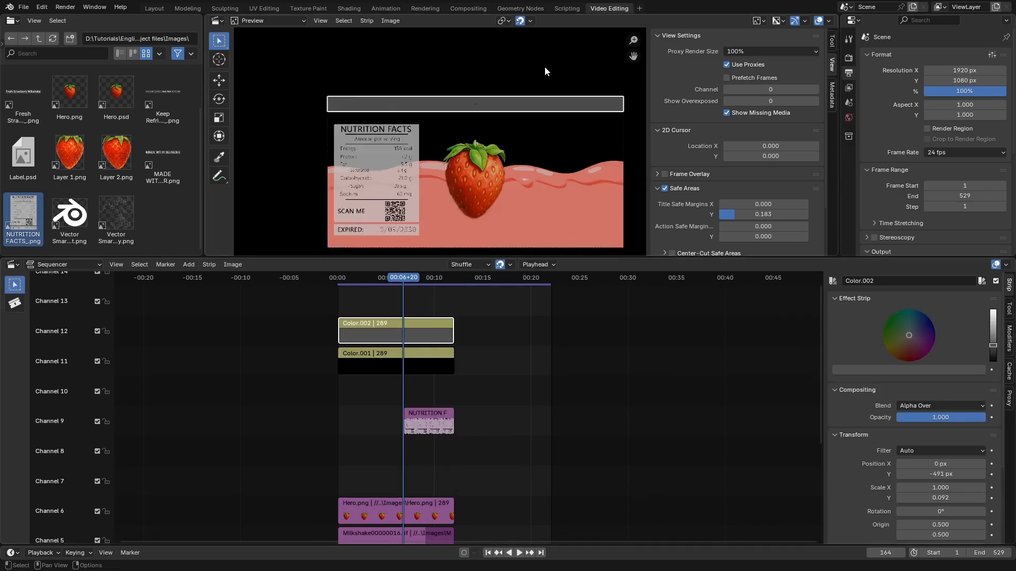
{"action": "scroll", "coordinate": [545, 70], "scroll_direction": "down", "scroll_amount": 1}
{"action": "left_click", "coordinate": [433, 357]}
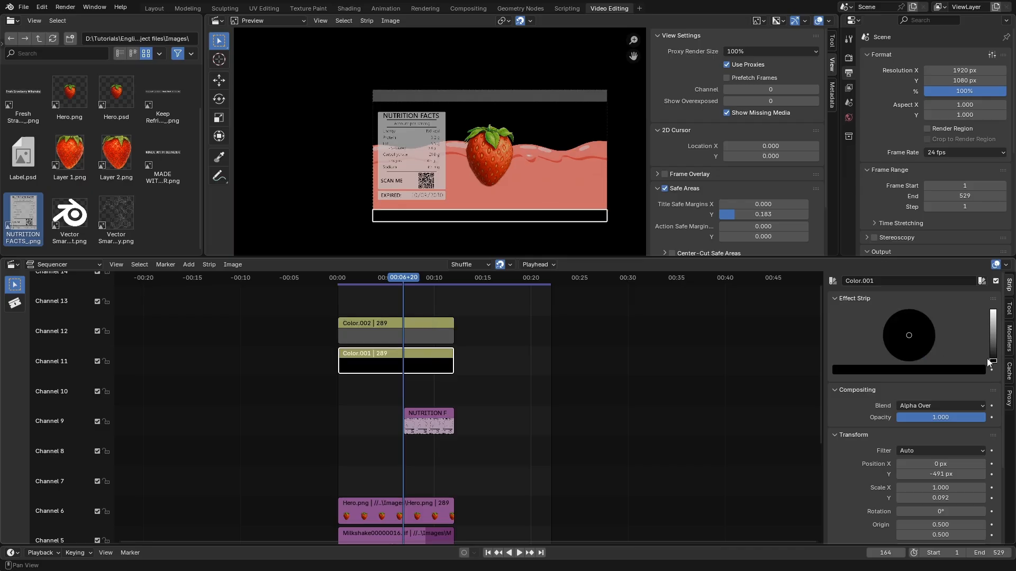
{"action": "left_click_drag", "start_coordinate": [992, 361], "coordinate": [993, 344]}
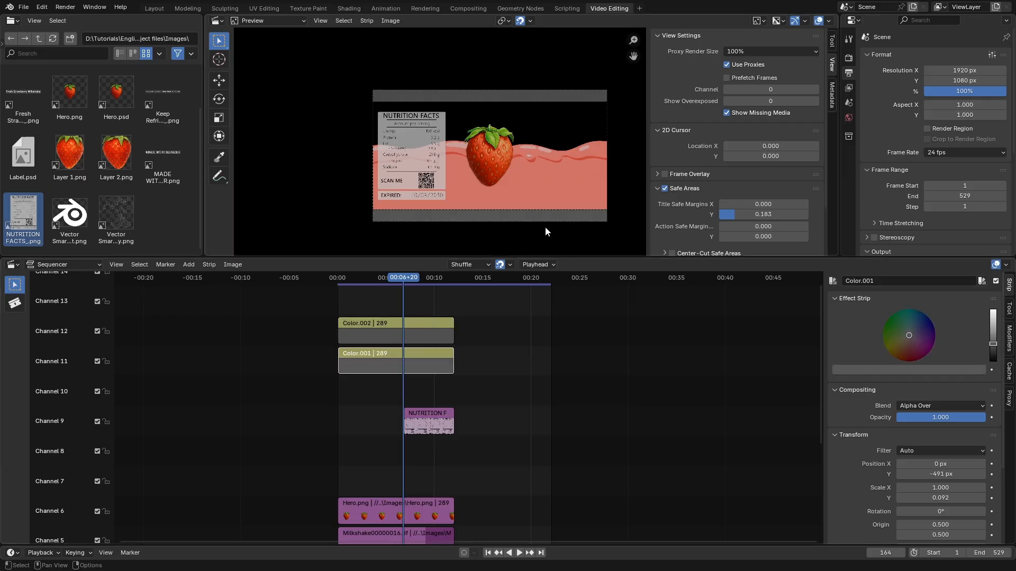
{"action": "scroll", "coordinate": [414, 147], "scroll_direction": "up", "scroll_amount": 3}
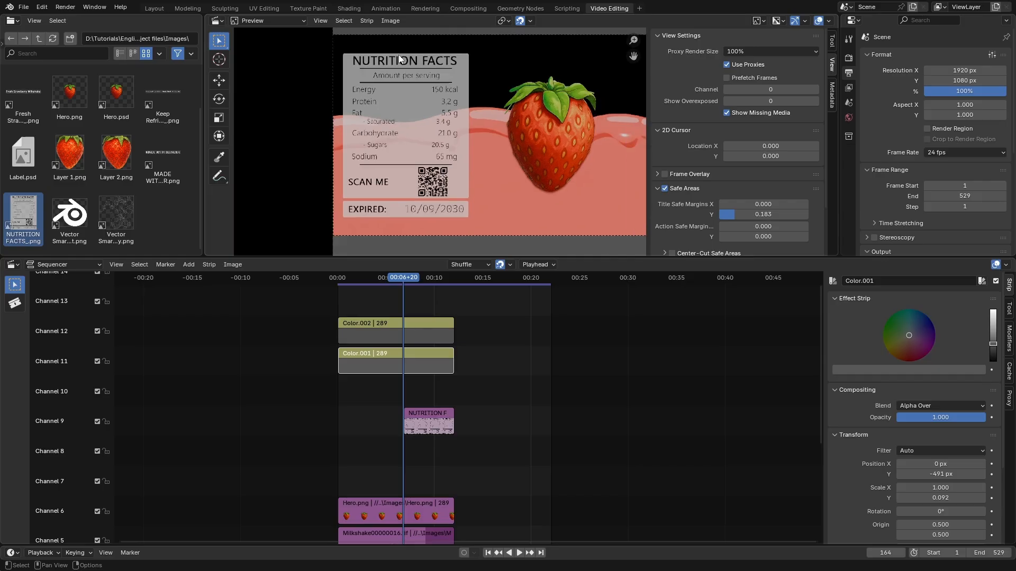
{"action": "scroll", "coordinate": [398, 191], "scroll_direction": "down", "scroll_amount": 3}
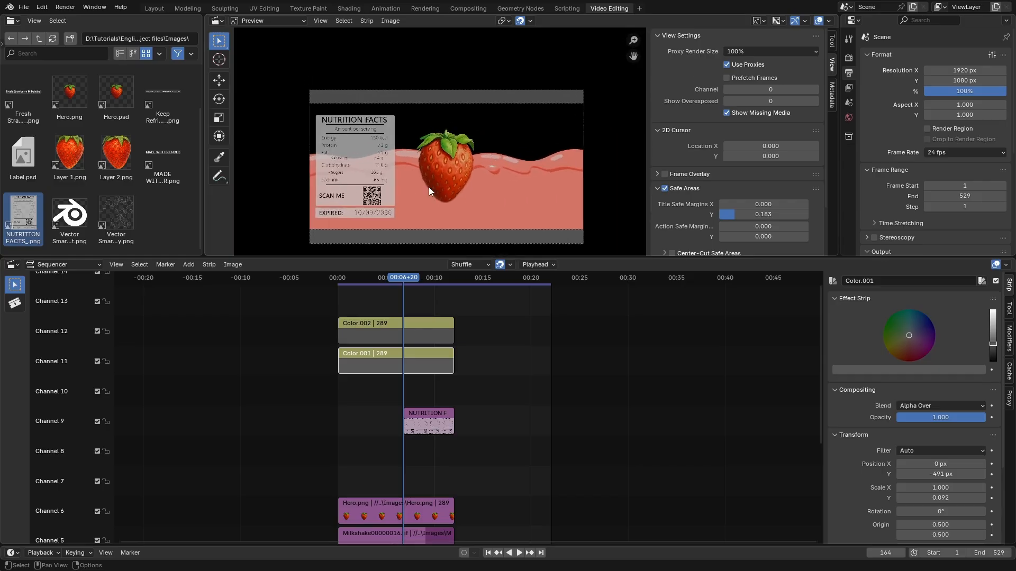
Scrub forward to frame 245 and inspect the nutrition label against the strawberries and lowered milkshake
{"action": "left_click_drag", "start_coordinate": [403, 279], "coordinate": [436, 284]}
{"action": "scroll", "coordinate": [443, 188], "scroll_direction": "down", "scroll_amount": 2}
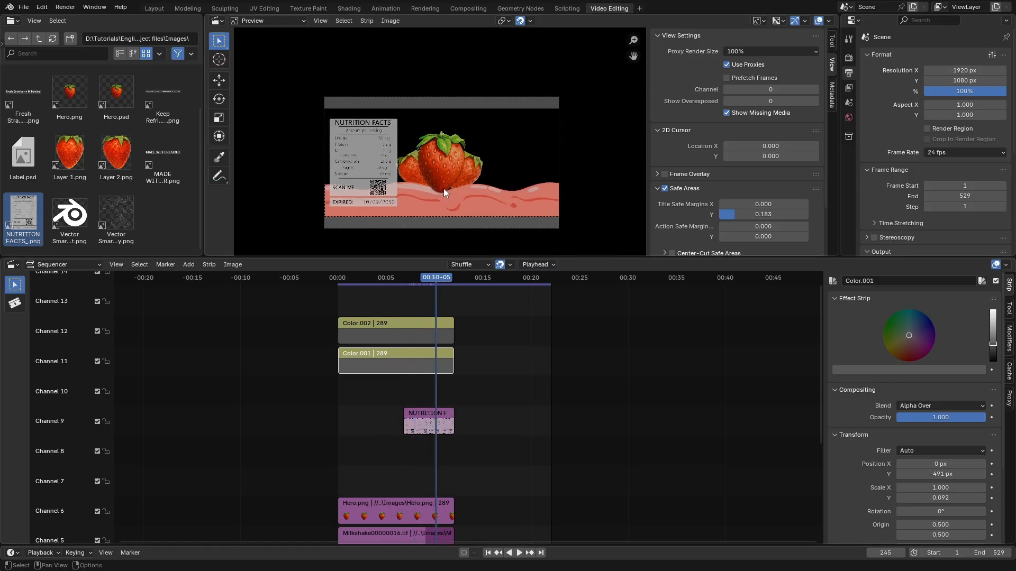
{"action": "scroll", "coordinate": [439, 189], "scroll_direction": "up", "scroll_amount": 3}
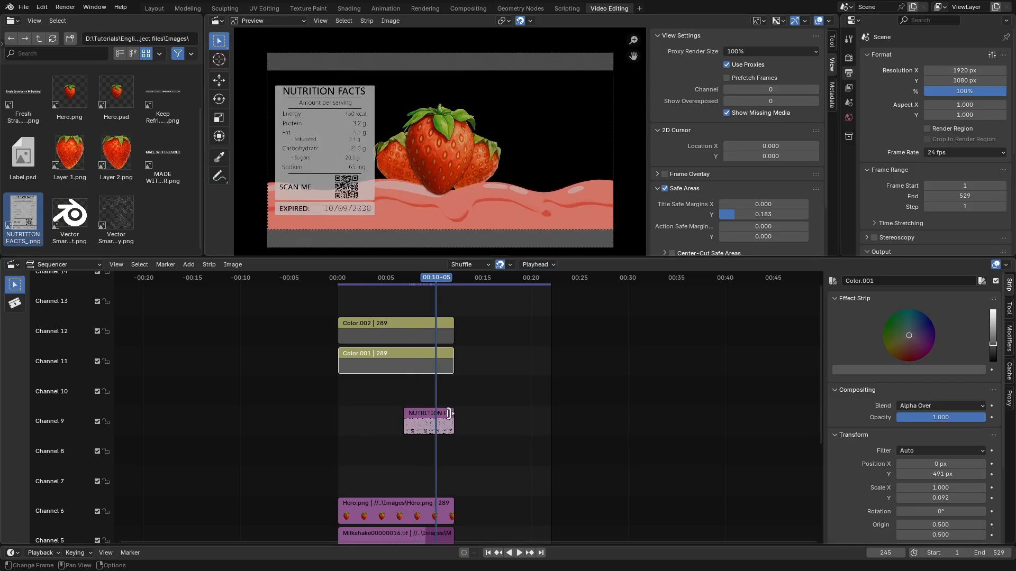
{"action": "scroll", "coordinate": [449, 414], "scroll_direction": "down", "scroll_amount": 4}
{"action": "scroll", "coordinate": [444, 442], "scroll_direction": "up", "scroll_amount": 4}
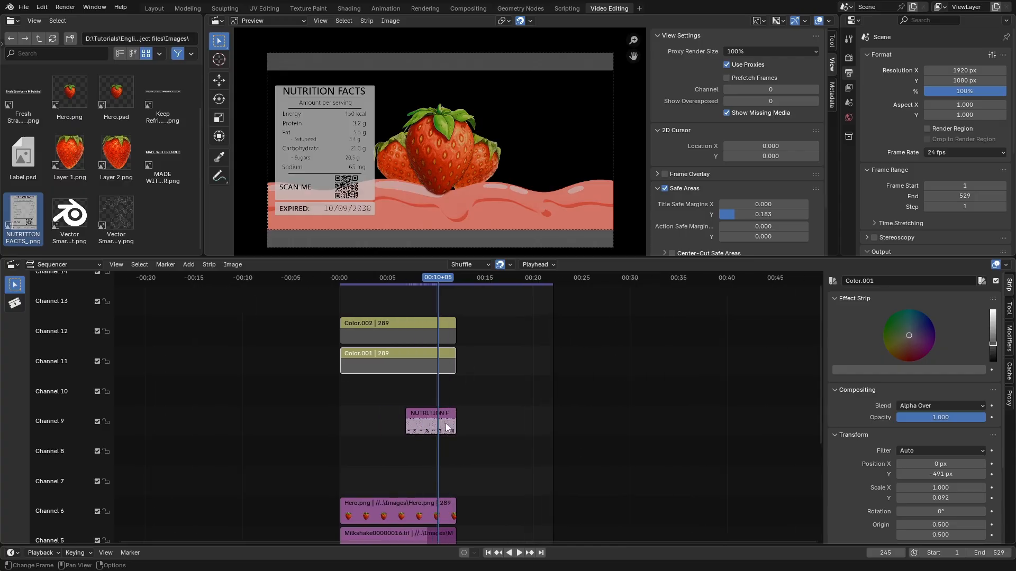
Add Vector Smart Object copy.png to channel 7 and align its start with the NUTRITION FACTS_.png strip, previewing at frame 171
{"action": "left_click", "coordinate": [120, 220]}
{"action": "left_click_drag", "start_coordinate": [119, 220], "coordinate": [408, 488]}
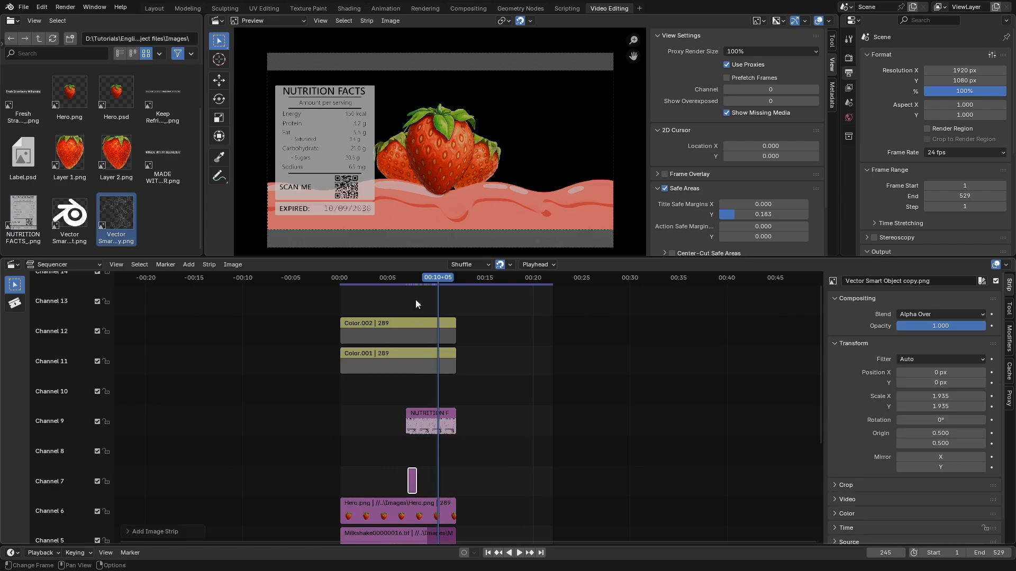
{"action": "left_click_drag", "start_coordinate": [429, 280], "coordinate": [407, 282]}
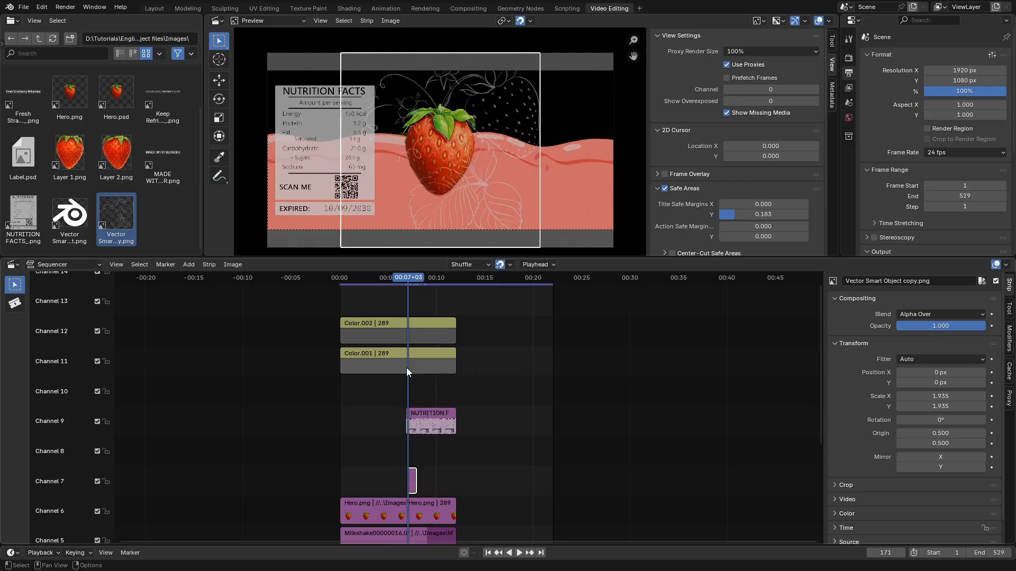
{"action": "scroll", "coordinate": [428, 481], "scroll_direction": "up", "scroll_amount": 5}
{"action": "left_click_drag", "start_coordinate": [390, 489], "coordinate": [385, 489]}
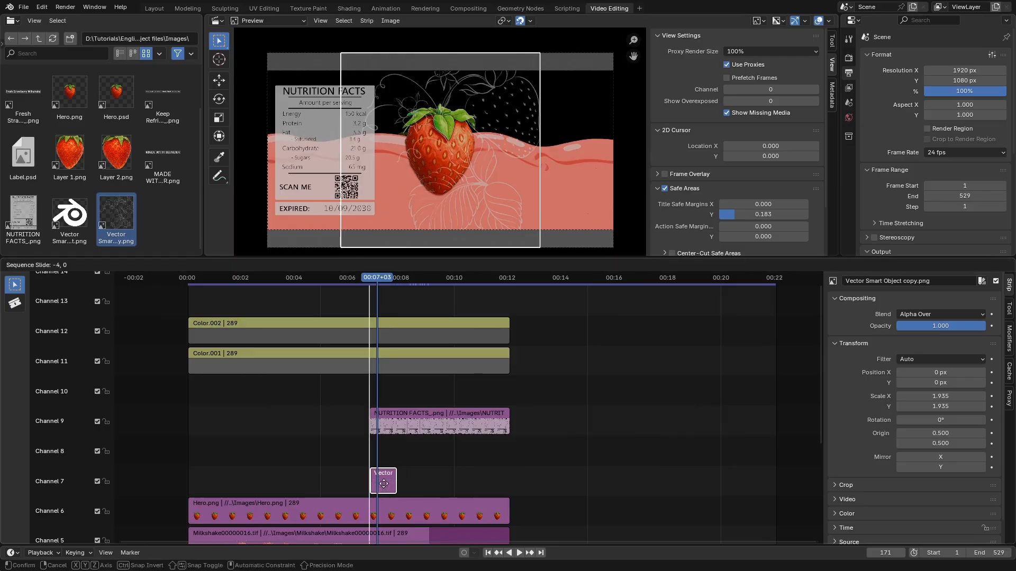
{"action": "scroll", "coordinate": [330, 157], "scroll_direction": "down", "scroll_amount": 11}
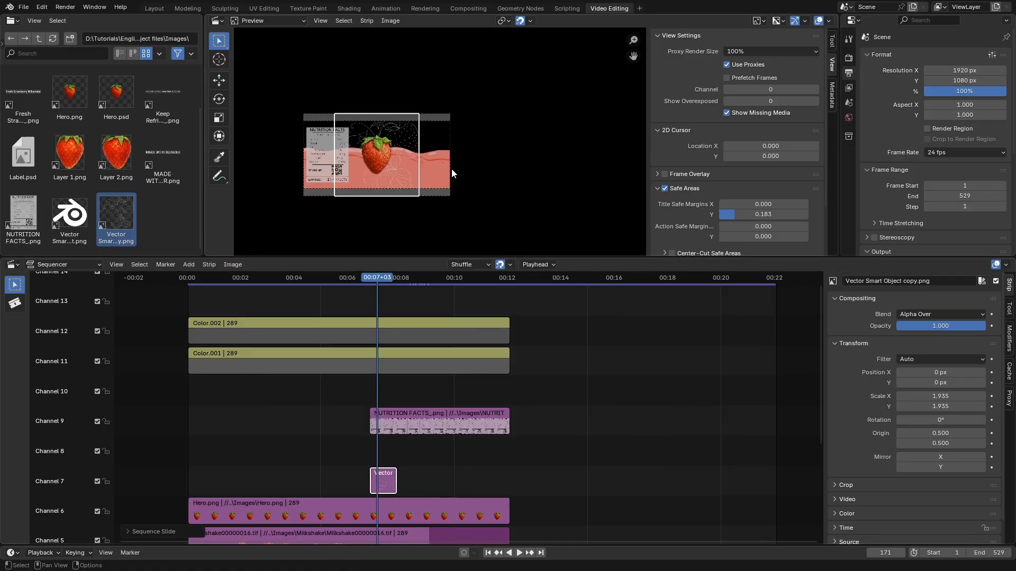
Scale the Vector Smart Object copy strip to 1.335, move it to Position X -1352 px, and keyframe that position at frame 171
{"action": "scroll", "coordinate": [312, 181], "scroll_direction": "up", "scroll_amount": 5}
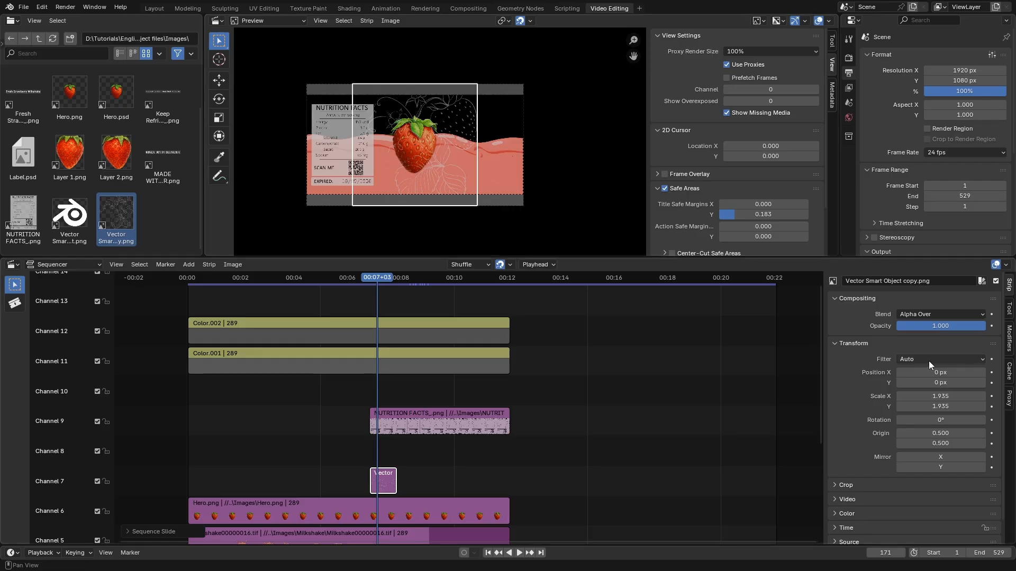
{"action": "left_click_drag", "start_coordinate": [947, 393], "coordinate": [847, 371]}
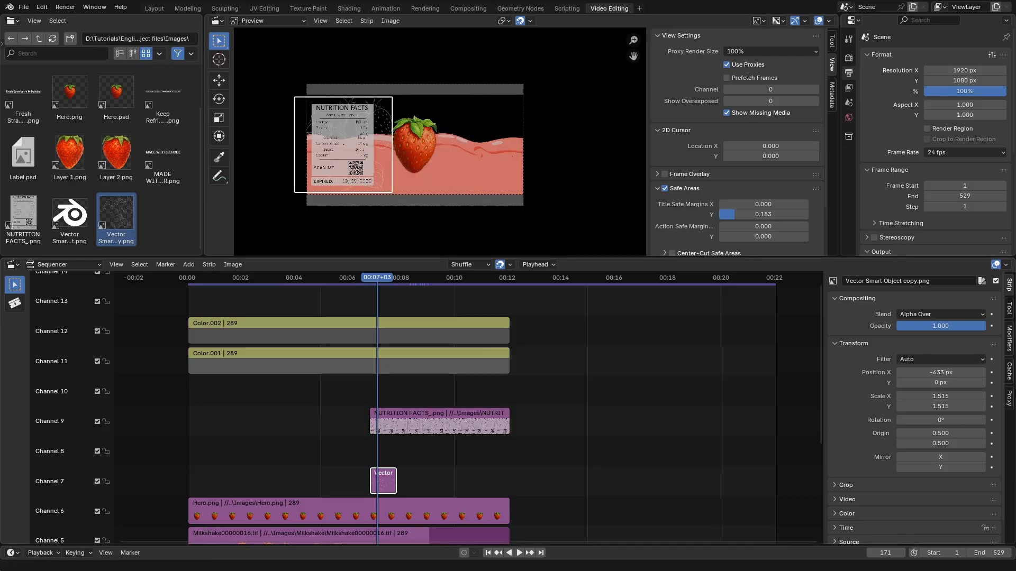
{"action": "left_click_drag", "start_coordinate": [968, 396], "coordinate": [897, 372]}
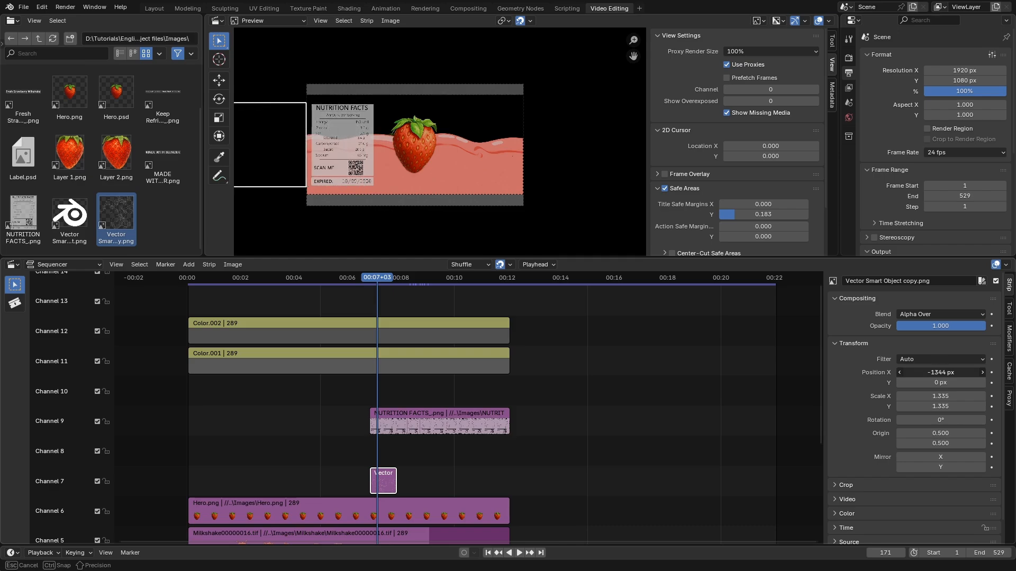
{"action": "left_click_drag", "start_coordinate": [963, 372], "coordinate": [963, 373]}
{"action": "right_click", "coordinate": [926, 374]}
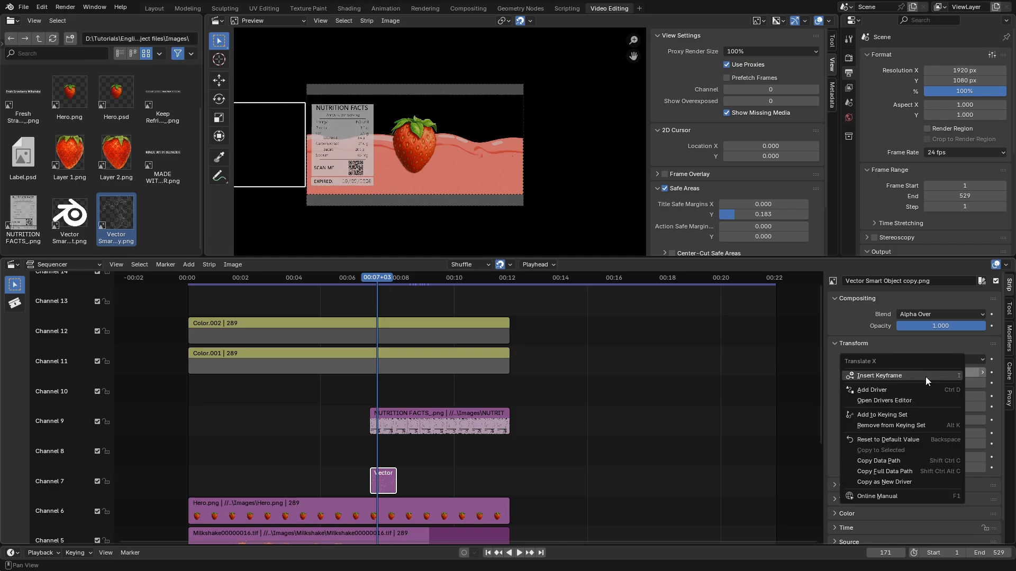
{"action": "left_click", "coordinate": [894, 376]}
Extend the Vector Smart Object copy strip to the other strips' end and keyframe Position X at -693 px on frame 195
{"action": "left_click_drag", "start_coordinate": [394, 482], "coordinate": [503, 479]}
{"action": "left_click_drag", "start_coordinate": [377, 280], "coordinate": [403, 285]}
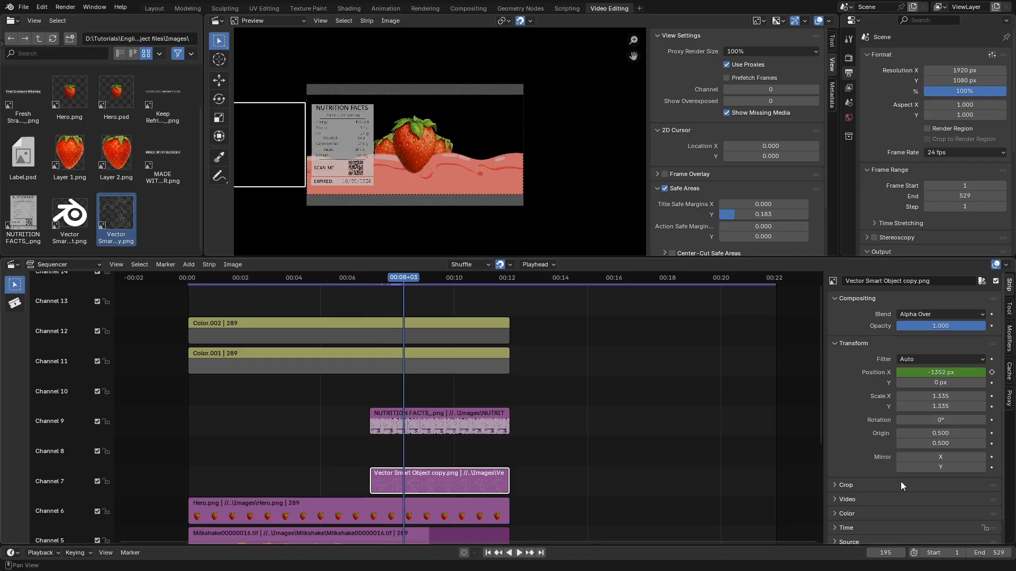
{"action": "left_click_drag", "start_coordinate": [936, 373], "coordinate": [969, 373]}
{"action": "right_click", "coordinate": [929, 370]}
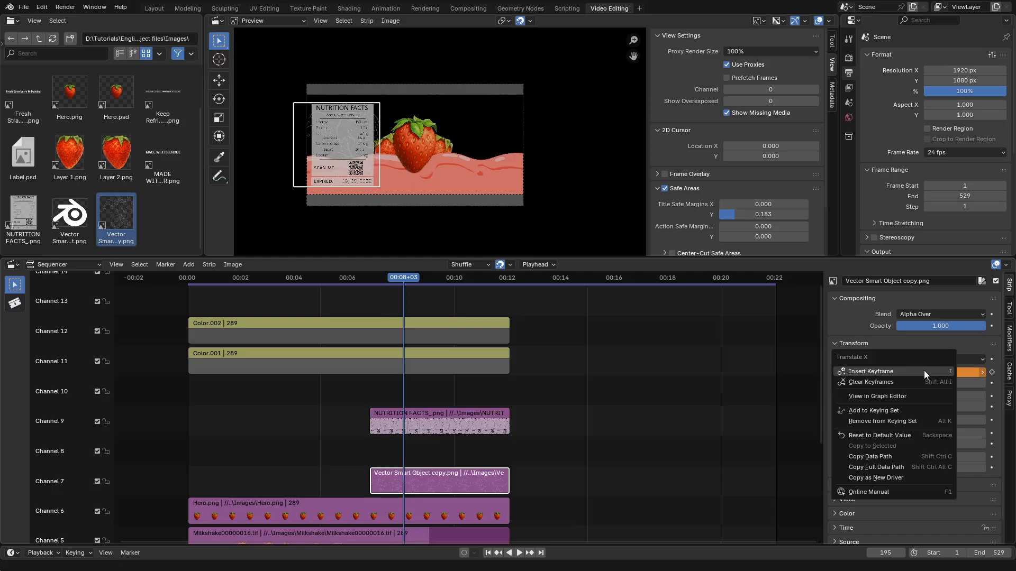
{"action": "left_click", "coordinate": [924, 371]}
Add a fade-in to the NUTRITION FACTS_ strip in channel 9
{"action": "left_click_drag", "start_coordinate": [390, 281], "coordinate": [424, 310]}
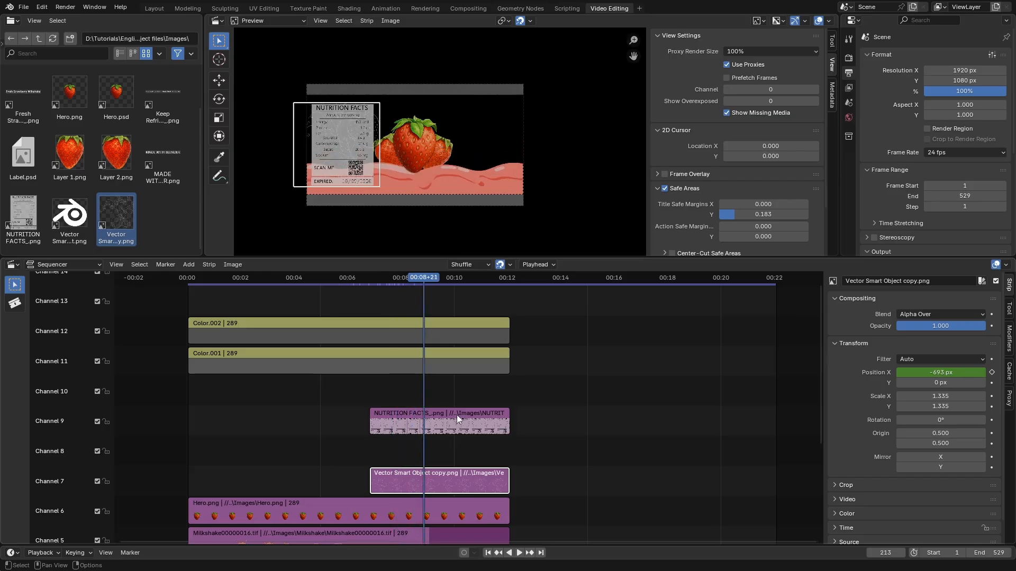
{"action": "left_click", "coordinate": [456, 415]}
{"action": "right_click", "coordinate": [456, 415]}
{"action": "mouse_move", "coordinate": [426, 414]}
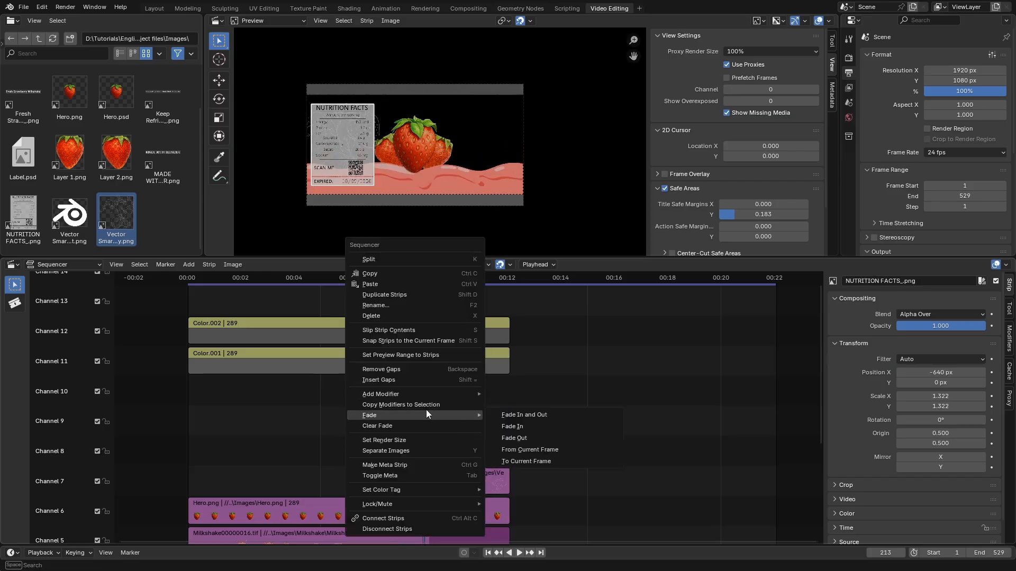
{"action": "left_click", "coordinate": [528, 428]}
{"action": "left_click_drag", "start_coordinate": [417, 279], "coordinate": [436, 299]}
Try duplicating the Vector Smart Object copy strip into channel 8 with the duplicate mirrored on X, and delete the duplicate
{"action": "left_click", "coordinate": [474, 481]}
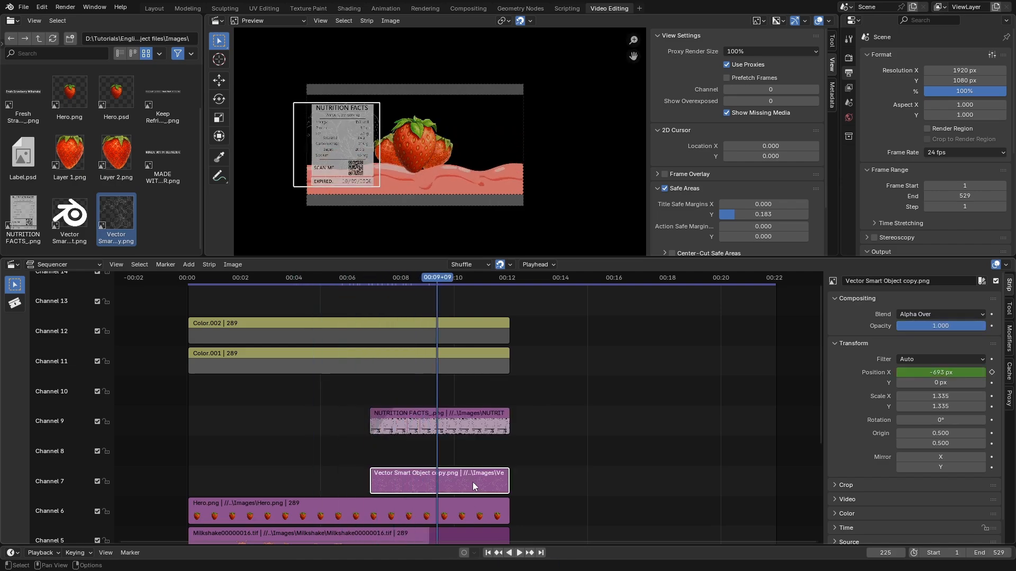
{"action": "key", "text": "shift+d"}
{"action": "left_click", "coordinate": [475, 459]}
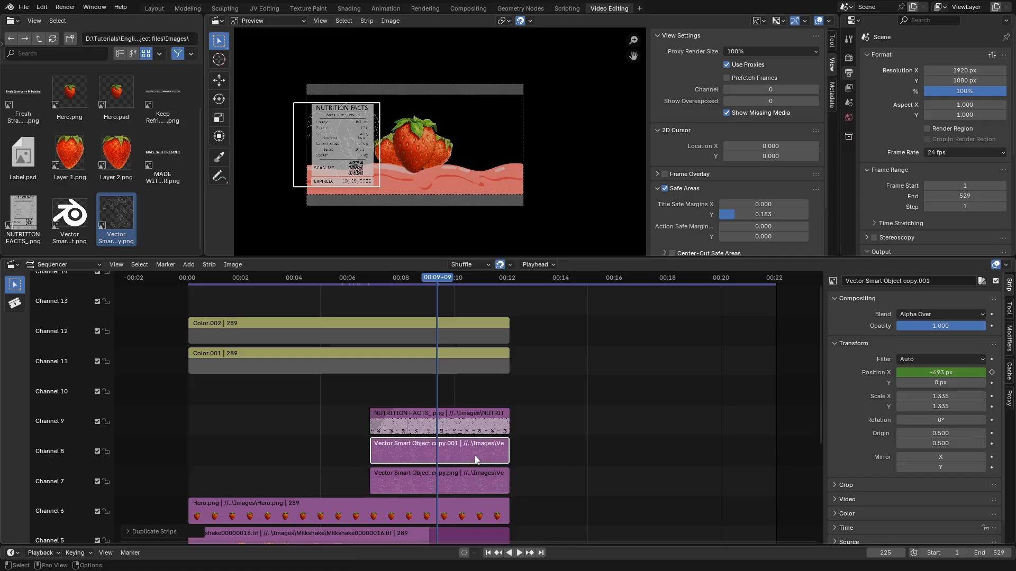
{"action": "left_click", "coordinate": [926, 456]}
{"action": "left_click_drag", "start_coordinate": [430, 274], "coordinate": [429, 354]}
{"action": "scroll", "coordinate": [453, 135], "scroll_direction": "up", "scroll_amount": 4}
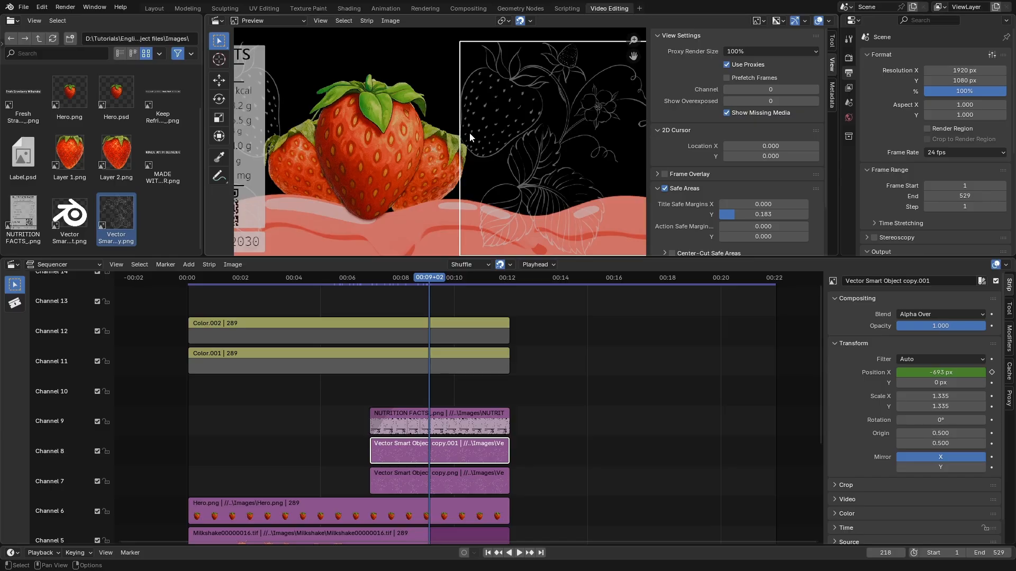
{"action": "scroll", "coordinate": [449, 135], "scroll_direction": "down", "scroll_amount": 3}
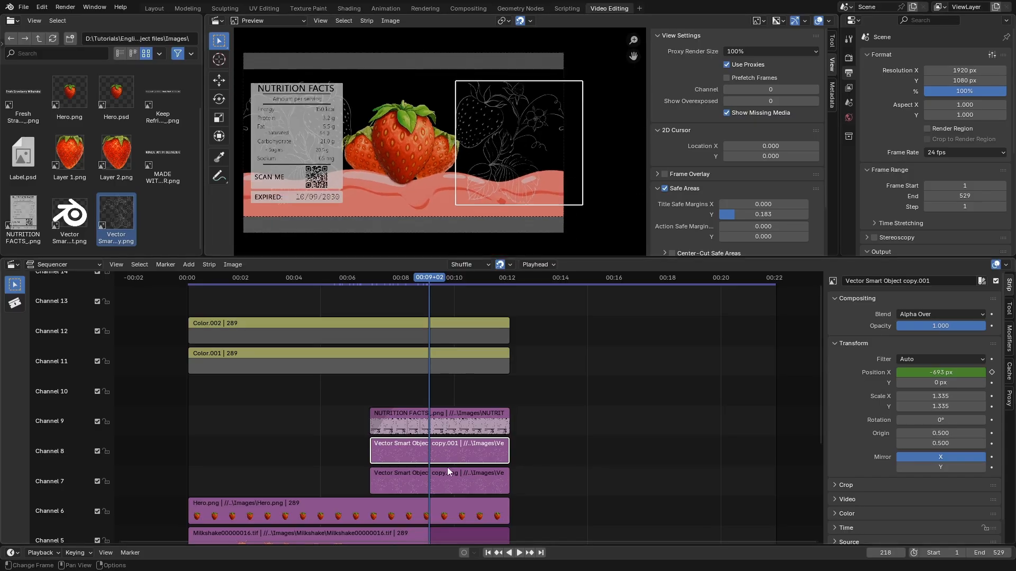
{"action": "key", "text": "Delete"}
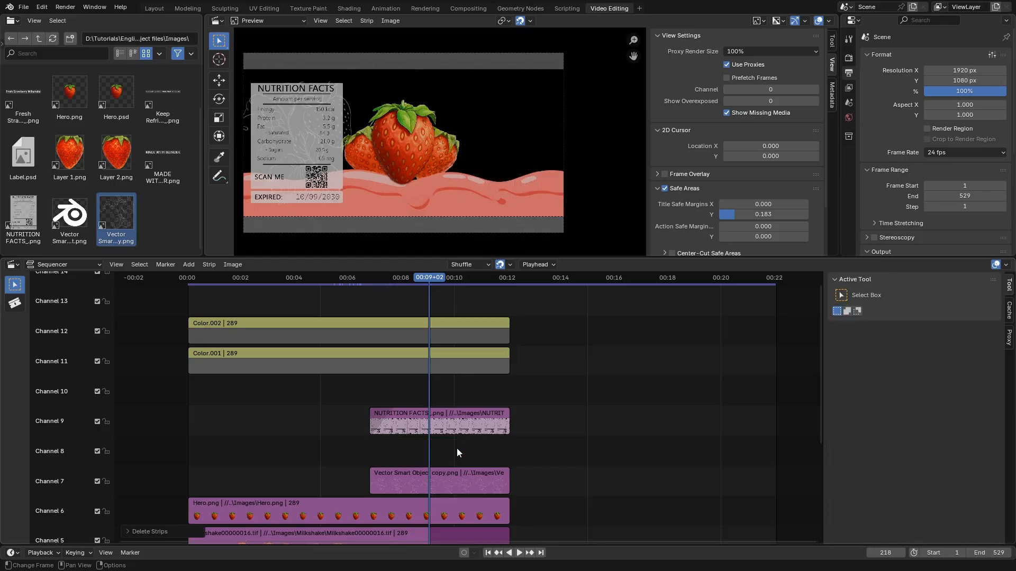
Scale the Vector Smart Object copy strip to 1.155 and replace its Position X keyframe at frame 195 with -736 px
{"action": "left_click", "coordinate": [450, 488]}
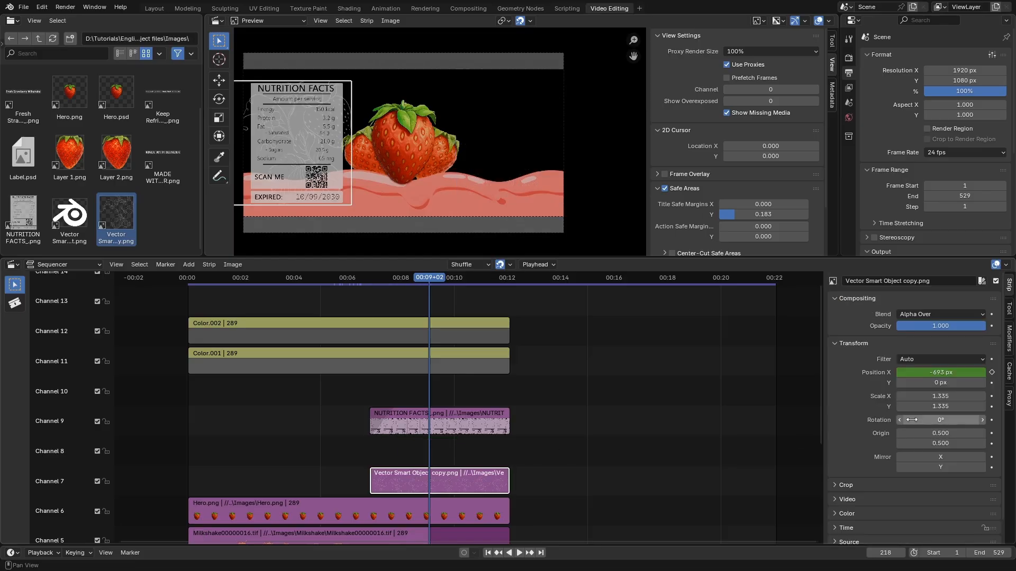
{"action": "left_click_drag", "start_coordinate": [939, 396], "coordinate": [901, 396]}
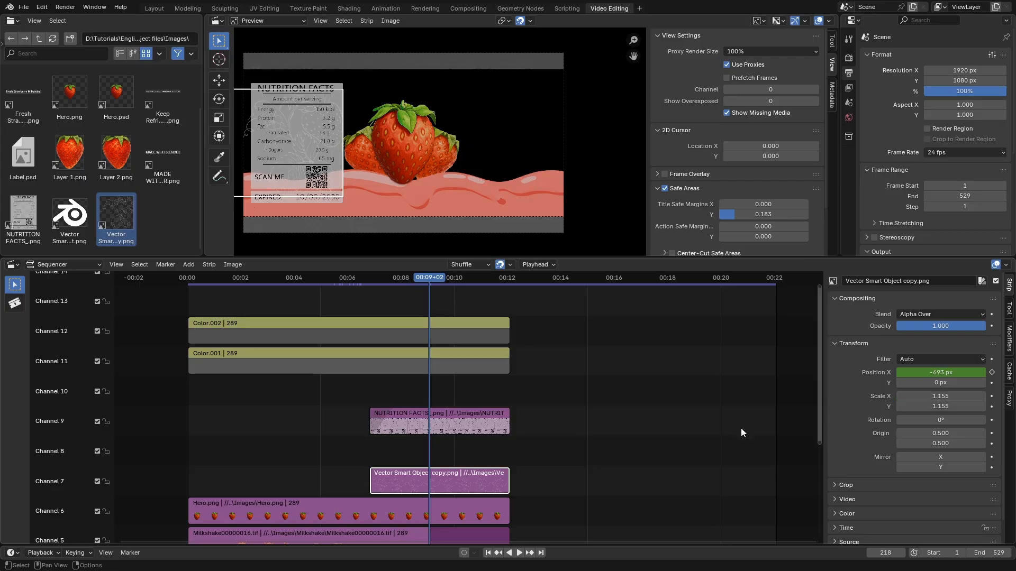
{"action": "left_click_drag", "start_coordinate": [432, 279], "coordinate": [405, 279]}
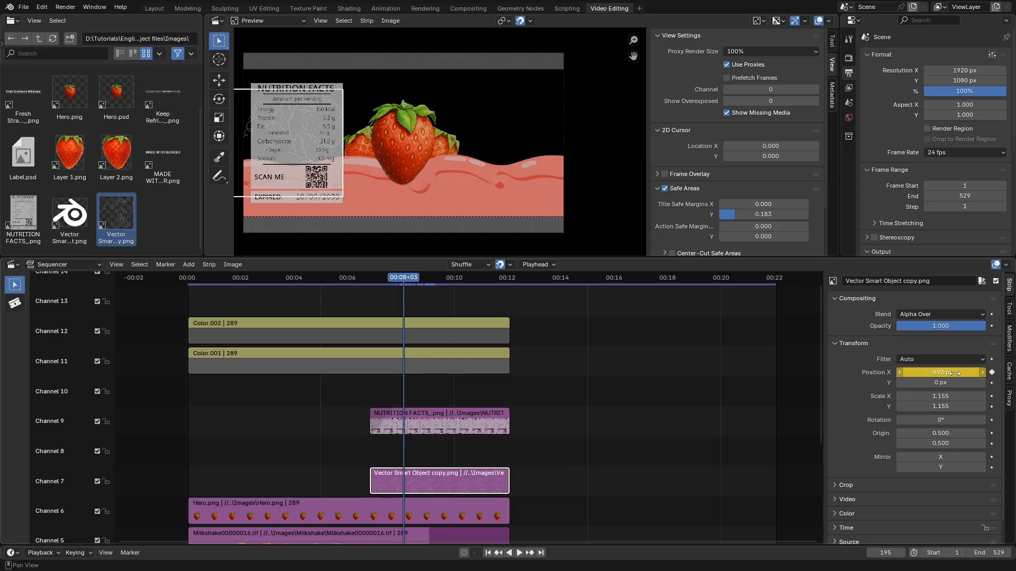
{"action": "left_click_drag", "start_coordinate": [954, 374], "coordinate": [952, 374]}
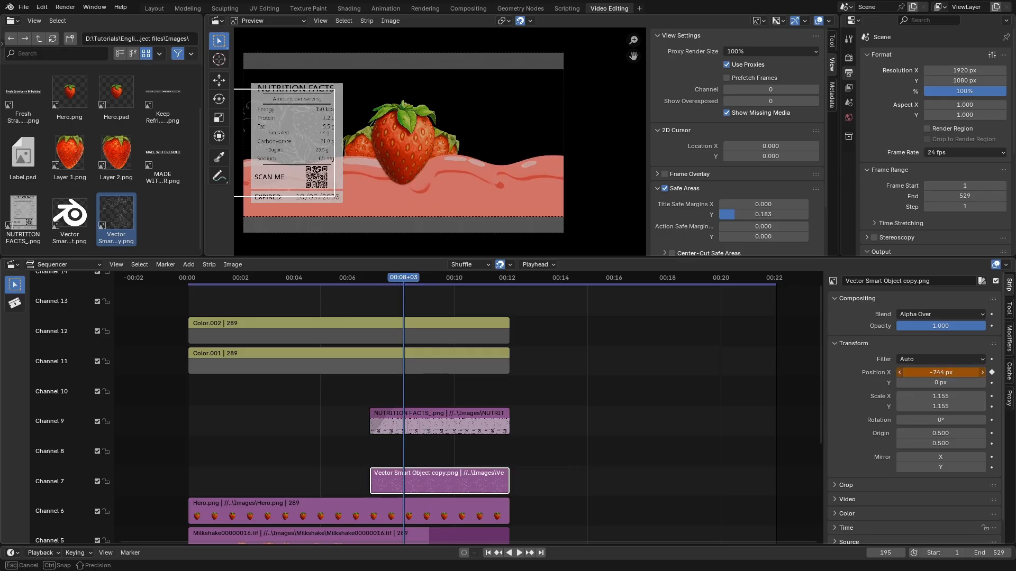
{"action": "left_click_drag", "start_coordinate": [952, 374], "coordinate": [948, 373]}
{"action": "right_click", "coordinate": [948, 374]}
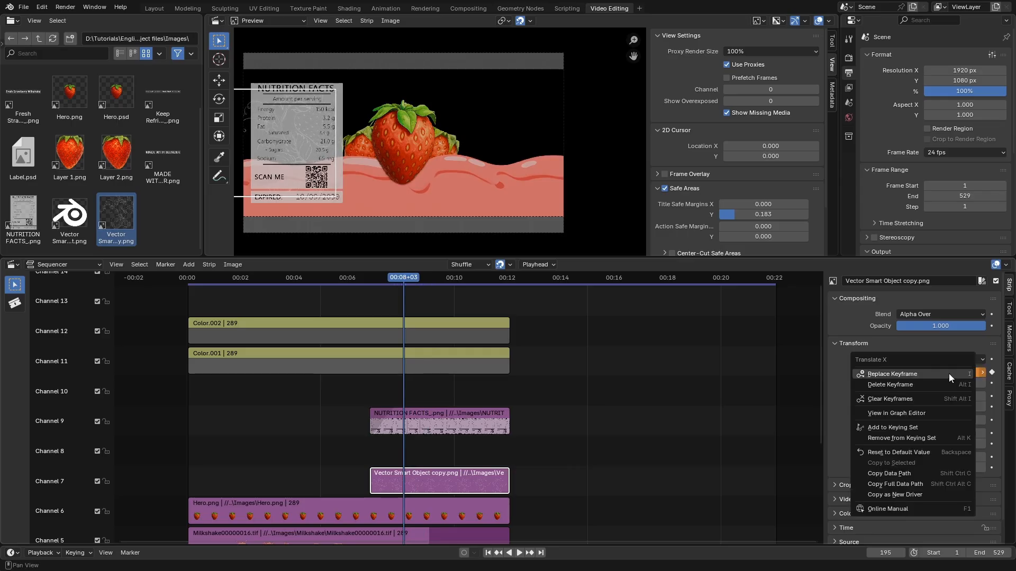
{"action": "left_click", "coordinate": [920, 375]}
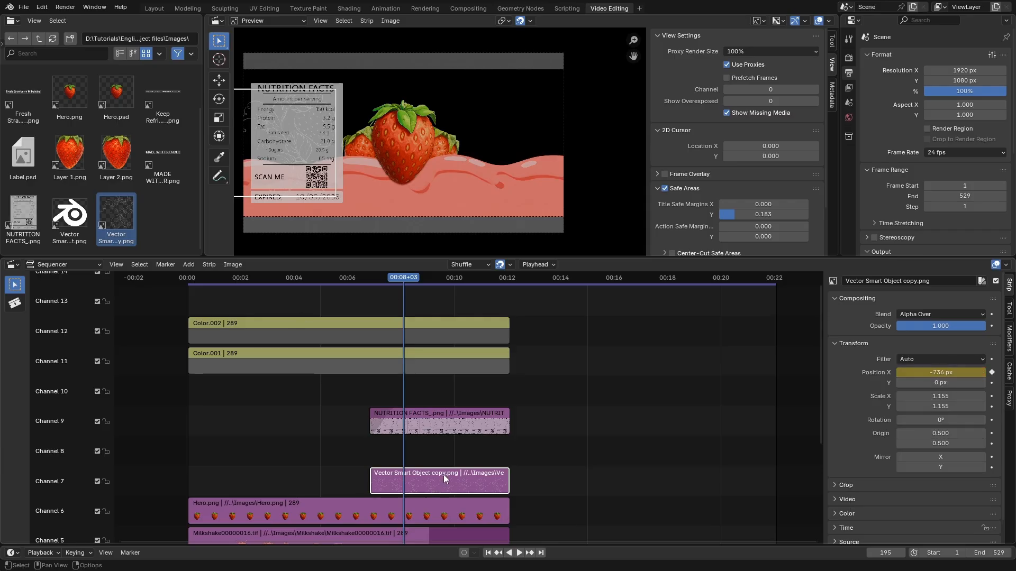
Duplicate the Vector Smart Object copy strip into channel 8, mirror the duplicate on X, and check it along the timeline
{"action": "key", "text": "shift+d"}
{"action": "left_click", "coordinate": [443, 451]}
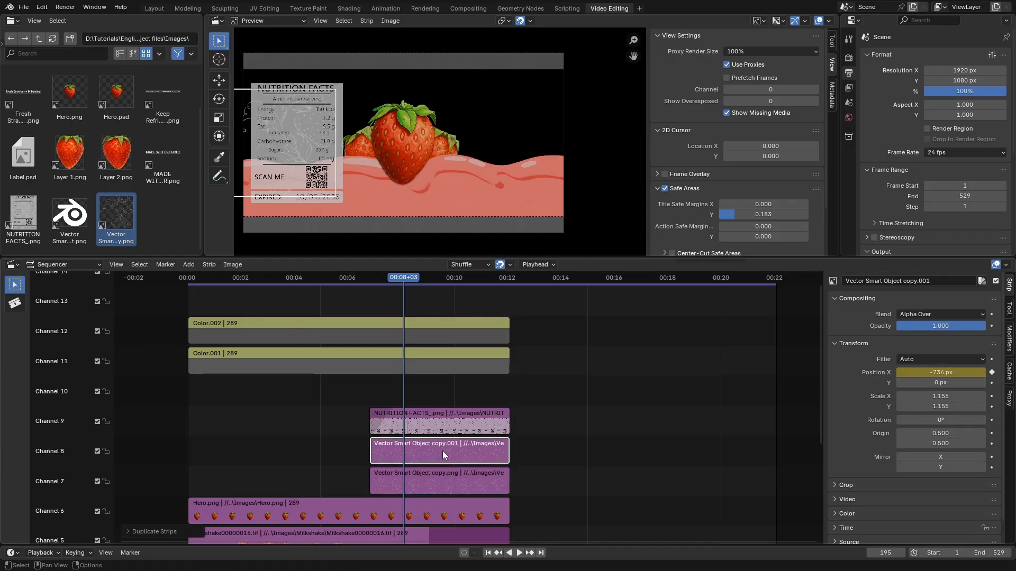
{"action": "left_click", "coordinate": [909, 457]}
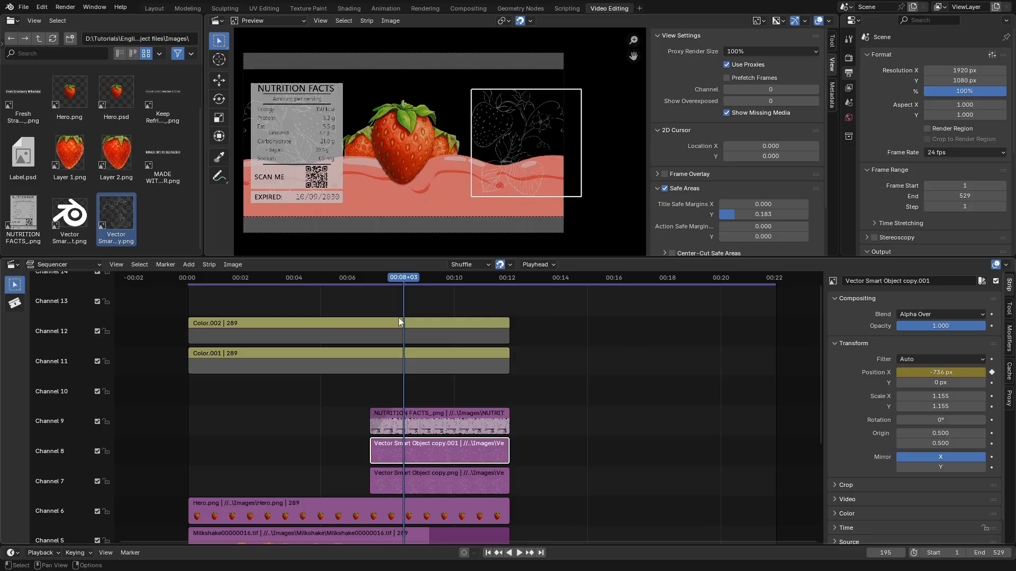
{"action": "left_click_drag", "start_coordinate": [401, 279], "coordinate": [487, 317]}
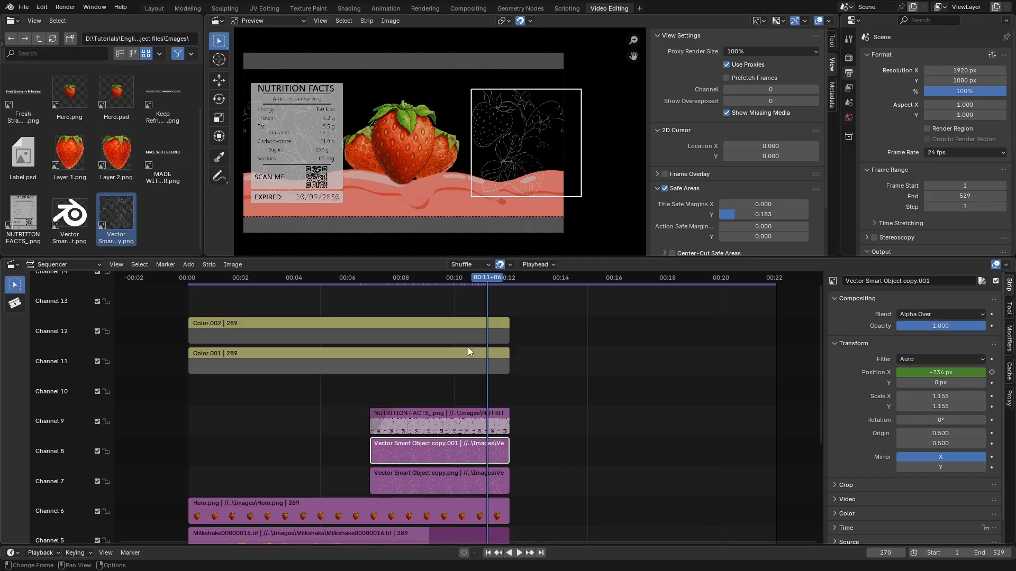
Move the Color.001 and Color.002 strips up two channels together
{"action": "scroll", "coordinate": [486, 404], "scroll_direction": "down", "scroll_amount": 5}
{"action": "left_click_drag", "start_coordinate": [511, 323], "coordinate": [443, 364]}
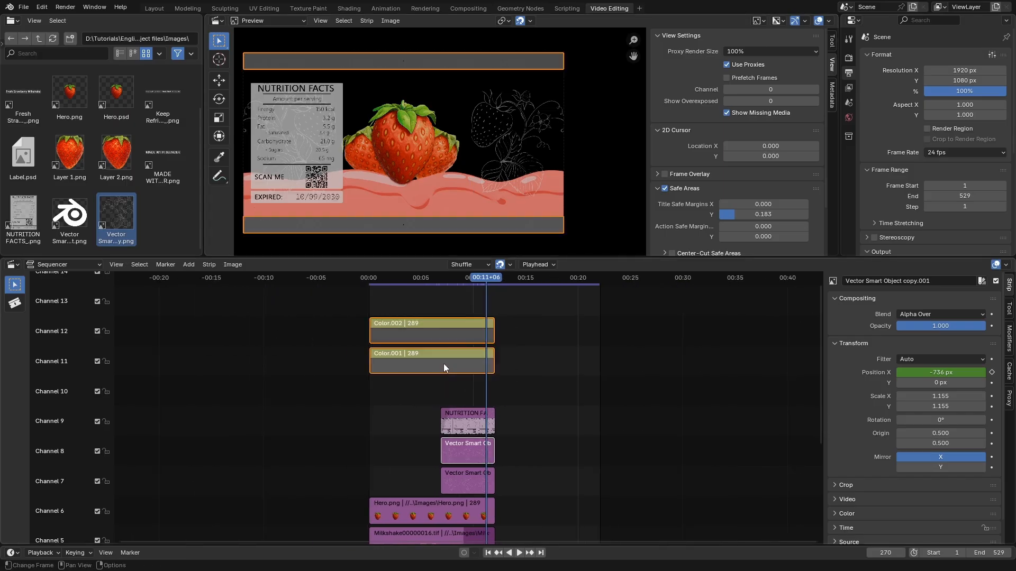
{"action": "key", "text": "g"}
{"action": "left_click", "coordinate": [448, 305]}
{"action": "left_click", "coordinate": [456, 377]}
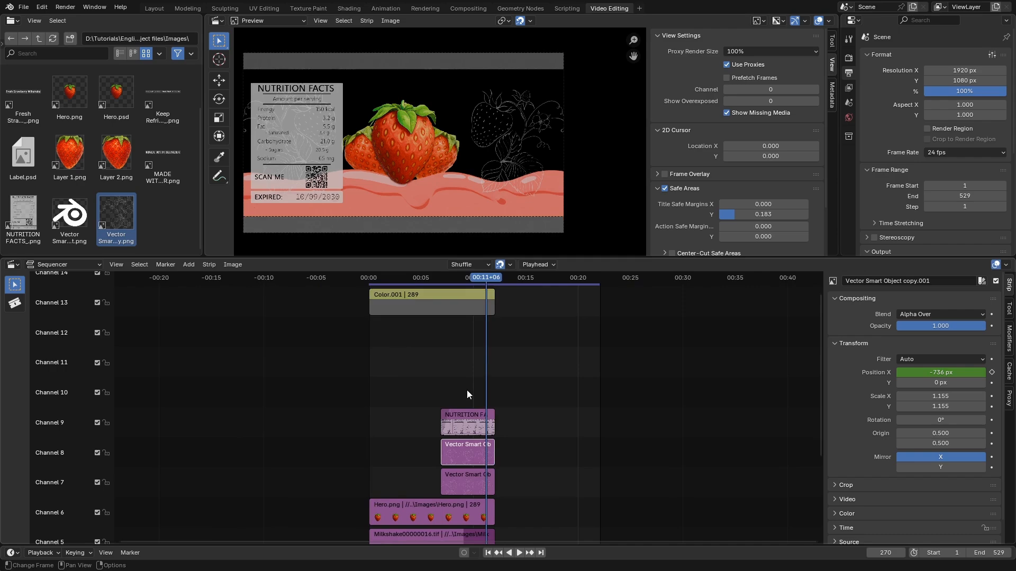
Place Vector Smart Object.png in channel 10 at frame 165, scaled to 1.170 with Position X at 684 px
{"action": "scroll", "coordinate": [466, 390], "scroll_direction": "up", "scroll_amount": 2}
{"action": "left_click_drag", "start_coordinate": [363, 288], "coordinate": [427, 319]}
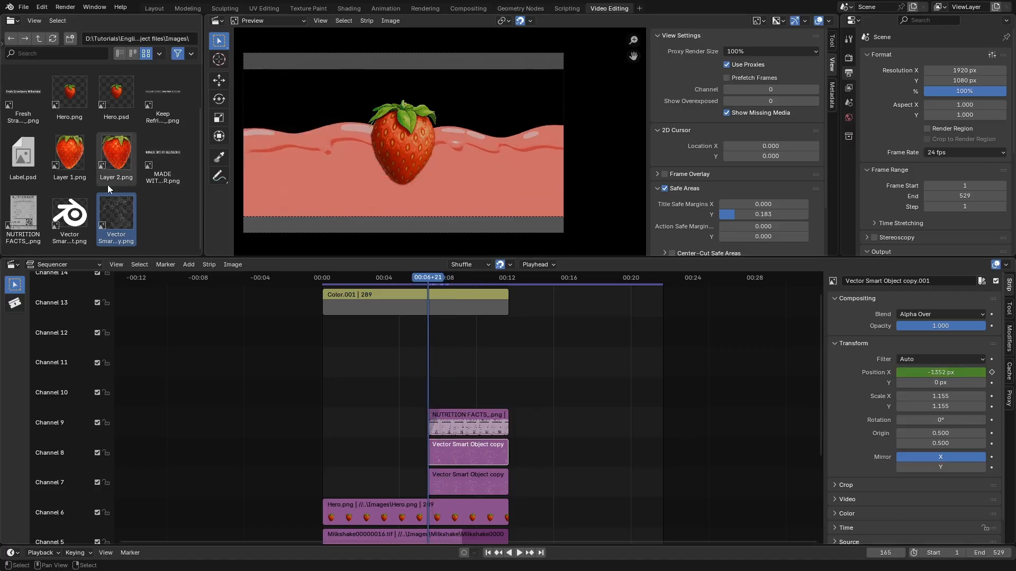
{"action": "left_click_drag", "start_coordinate": [69, 217], "coordinate": [437, 396]}
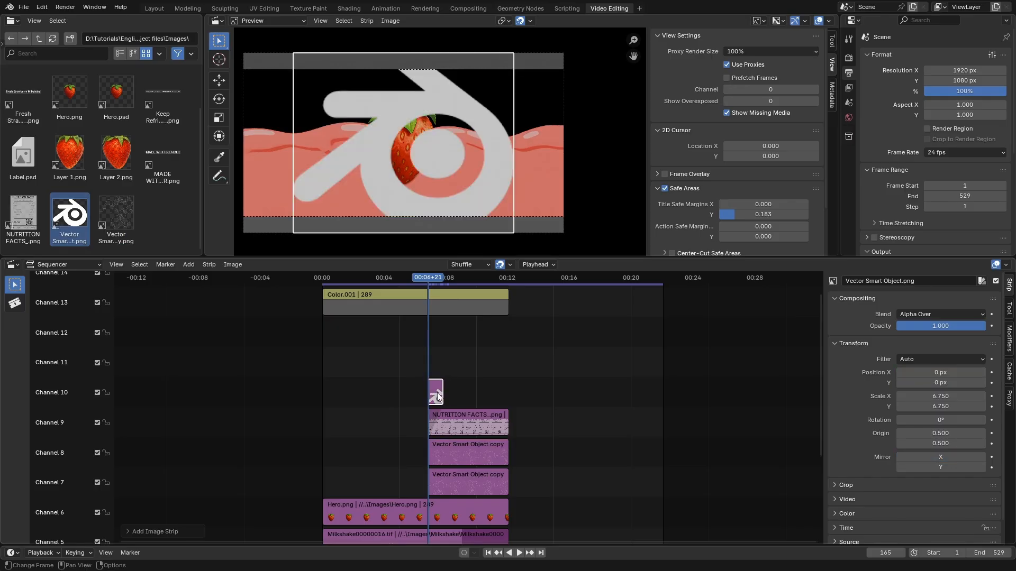
{"action": "left_click_drag", "start_coordinate": [932, 396], "coordinate": [594, 403]}
{"action": "left_click_drag", "start_coordinate": [922, 372], "coordinate": [977, 372]}
Extend the Vector Smart Object strip in channel 10 to the end of the strips below it and add a fade-in
{"action": "scroll", "coordinate": [462, 422], "scroll_direction": "up", "scroll_amount": 1}
{"action": "scroll", "coordinate": [461, 422], "scroll_direction": "up", "scroll_amount": 3}
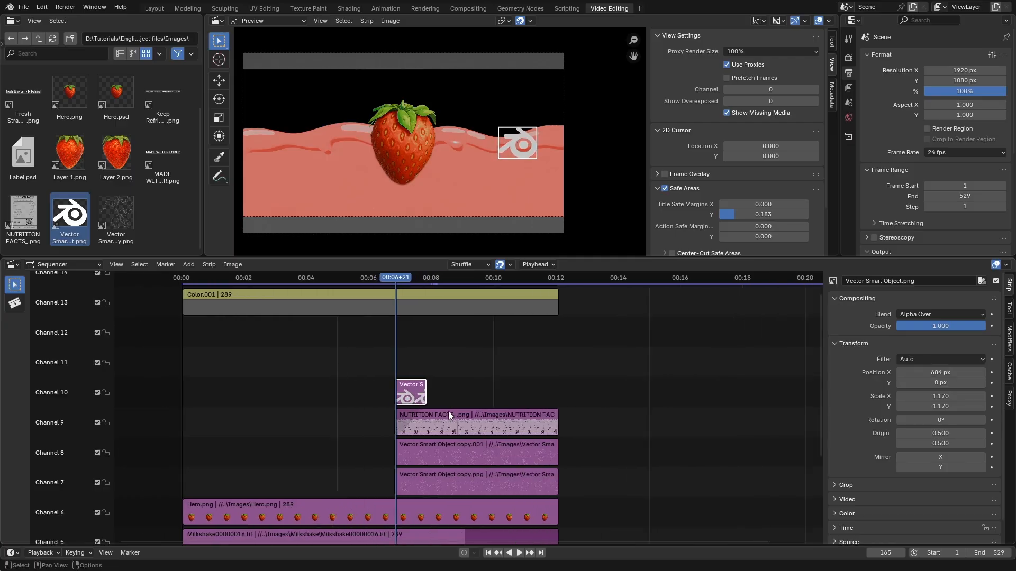
{"action": "key", "text": "g"}
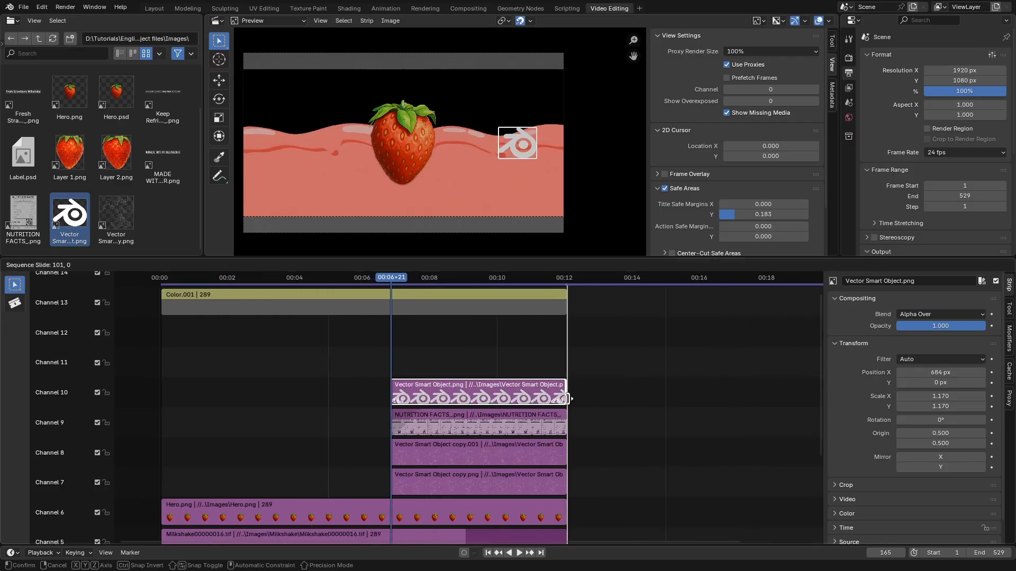
{"action": "left_click", "coordinate": [568, 398]}
{"action": "right_click", "coordinate": [449, 389]}
{"action": "mouse_move", "coordinate": [448, 389]}
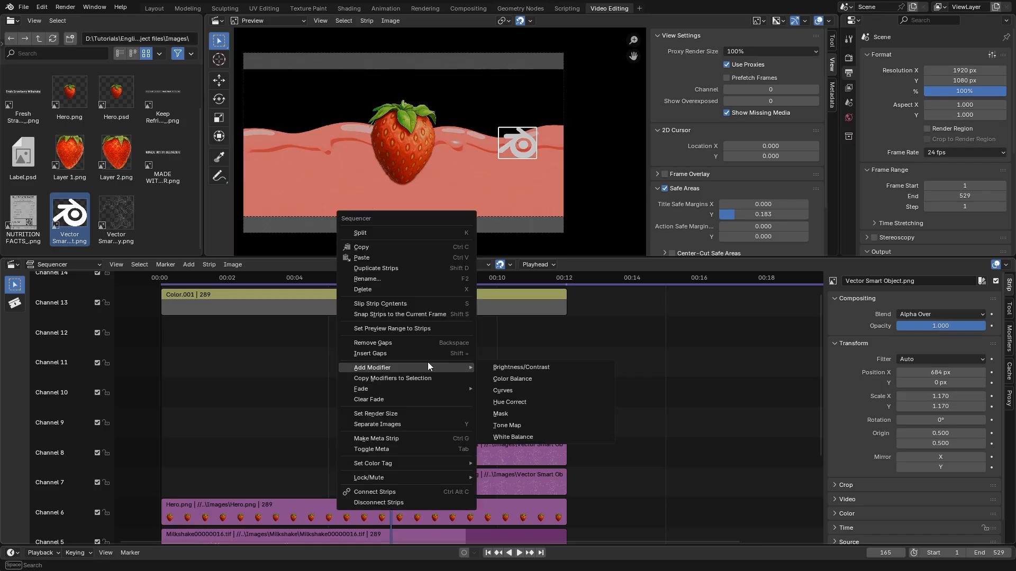
{"action": "left_click", "coordinate": [501, 400]}
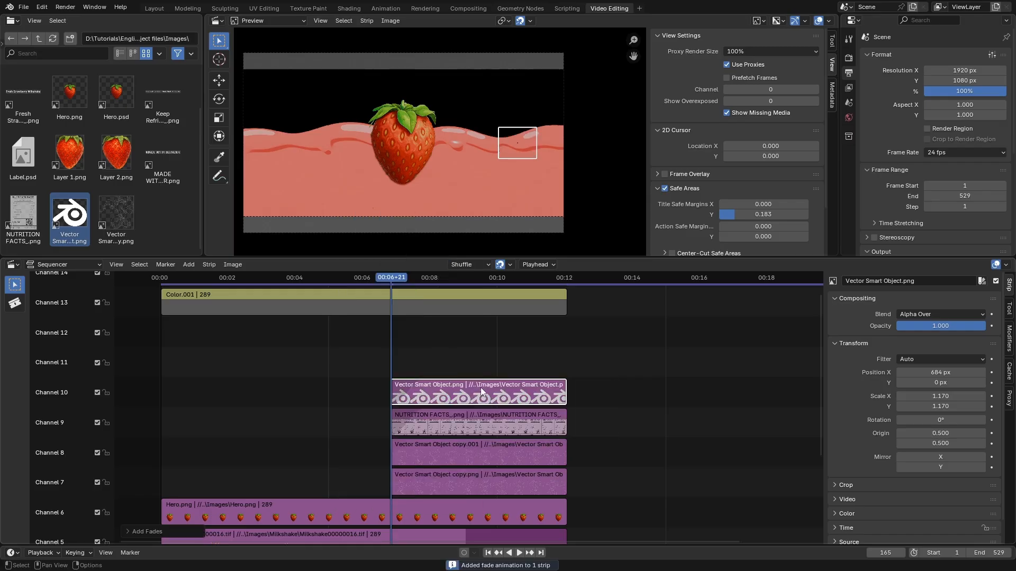
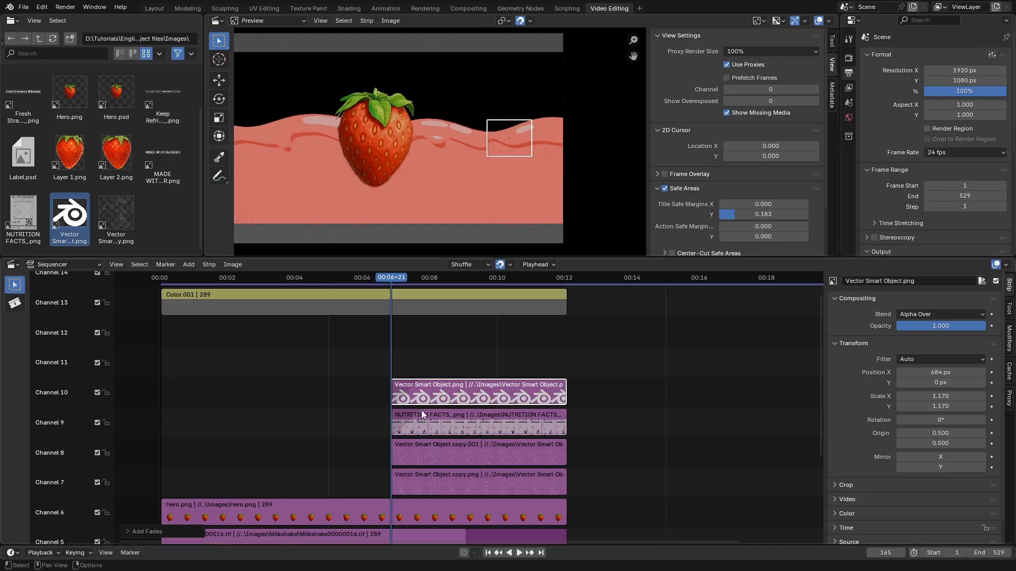
Add a text strip at frame 185 and locate it in the lower channels of the timeline
{"action": "left_click", "coordinate": [420, 278]}
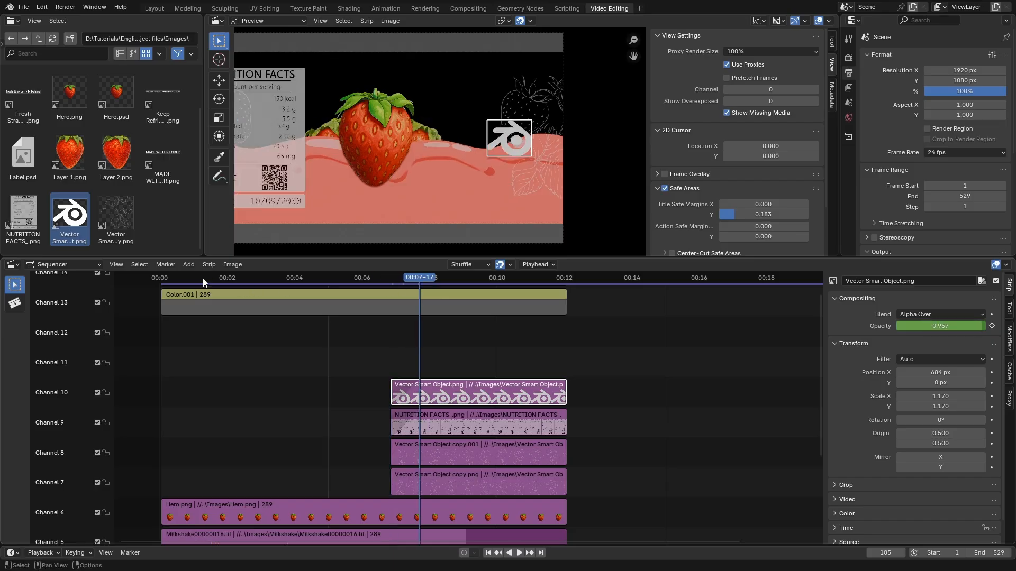
{"action": "left_click", "coordinate": [187, 266]}
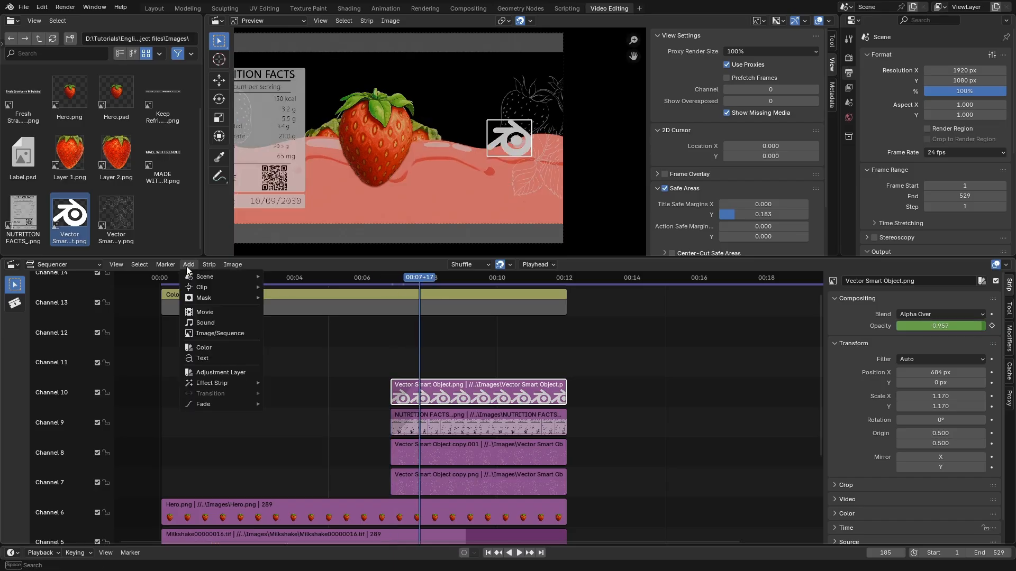
{"action": "left_click", "coordinate": [208, 358]}
{"action": "scroll", "coordinate": [490, 393], "scroll_direction": "down", "scroll_amount": 4}
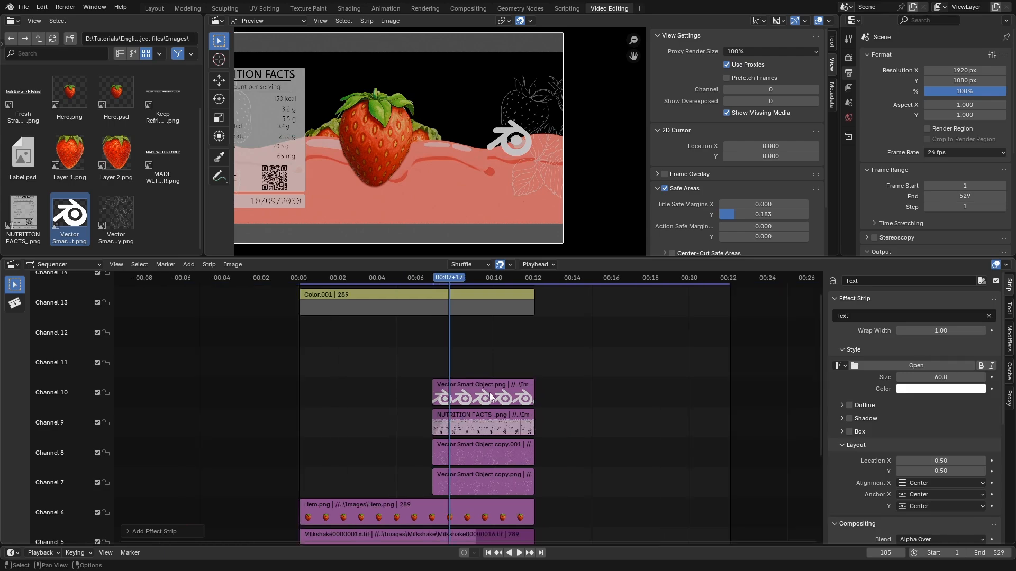
{"action": "scroll", "coordinate": [490, 392], "scroll_direction": "down", "scroll_amount": 3}
{"action": "middle_click_drag", "start_coordinate": [481, 420], "coordinate": [529, 390]}
{"action": "scroll", "coordinate": [497, 466], "scroll_direction": "down", "scroll_amount": 3}
{"action": "middle_click_drag", "start_coordinate": [502, 469], "coordinate": [495, 377]}
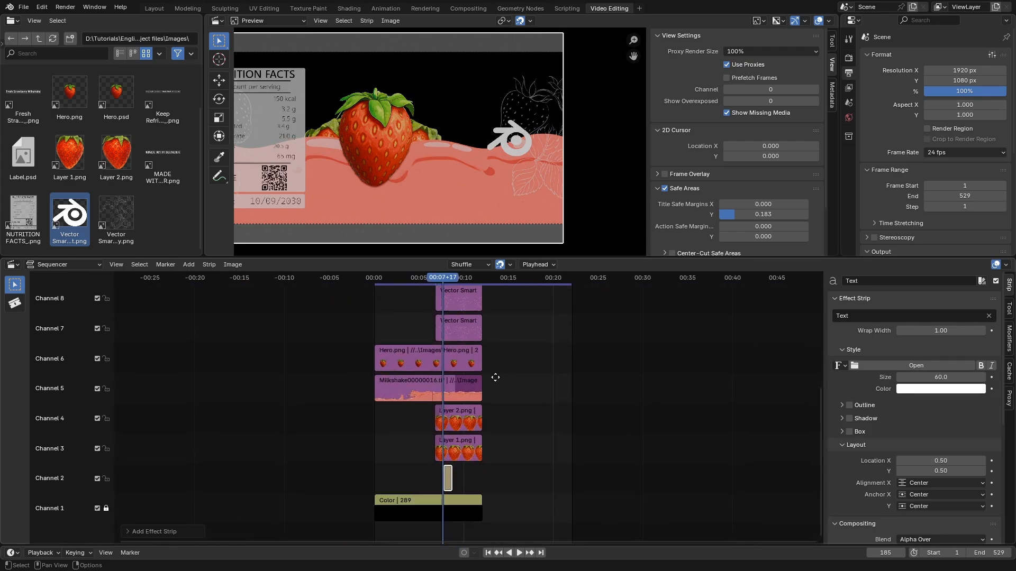
Move the text strip up to channel 11 and stretch it to match the start and end of the strips in channels 7 to 10
{"action": "scroll", "coordinate": [495, 378], "scroll_direction": "up", "scroll_amount": 1}
{"action": "left_click_drag", "start_coordinate": [445, 482], "coordinate": [500, 303]}
{"action": "middle_click_drag", "start_coordinate": [520, 350], "coordinate": [520, 492]}
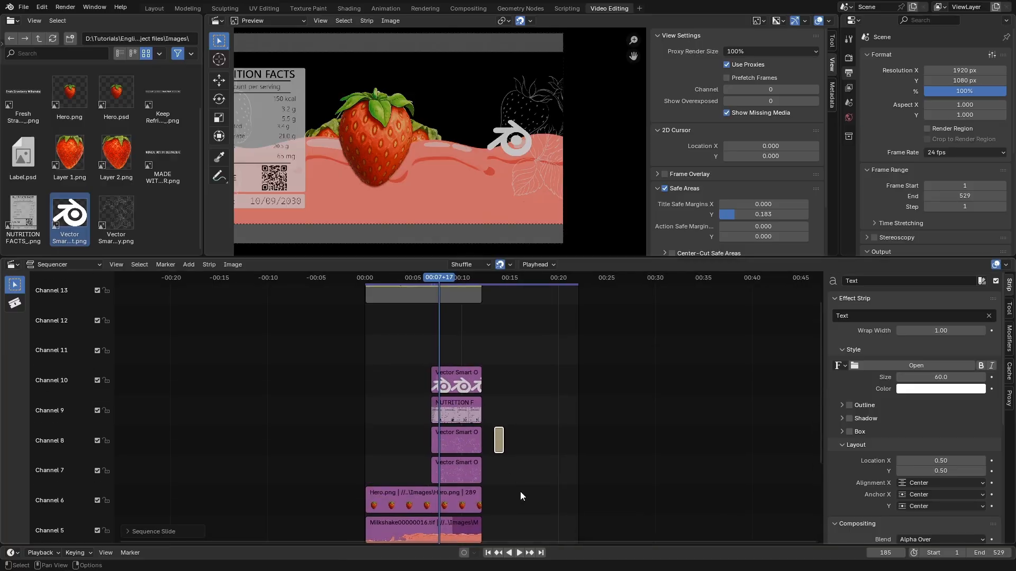
{"action": "scroll", "coordinate": [521, 496], "scroll_direction": "up", "scroll_amount": 1}
{"action": "left_click_drag", "start_coordinate": [499, 446], "coordinate": [524, 356]}
{"action": "scroll", "coordinate": [426, 356], "scroll_direction": "up", "scroll_amount": 5}
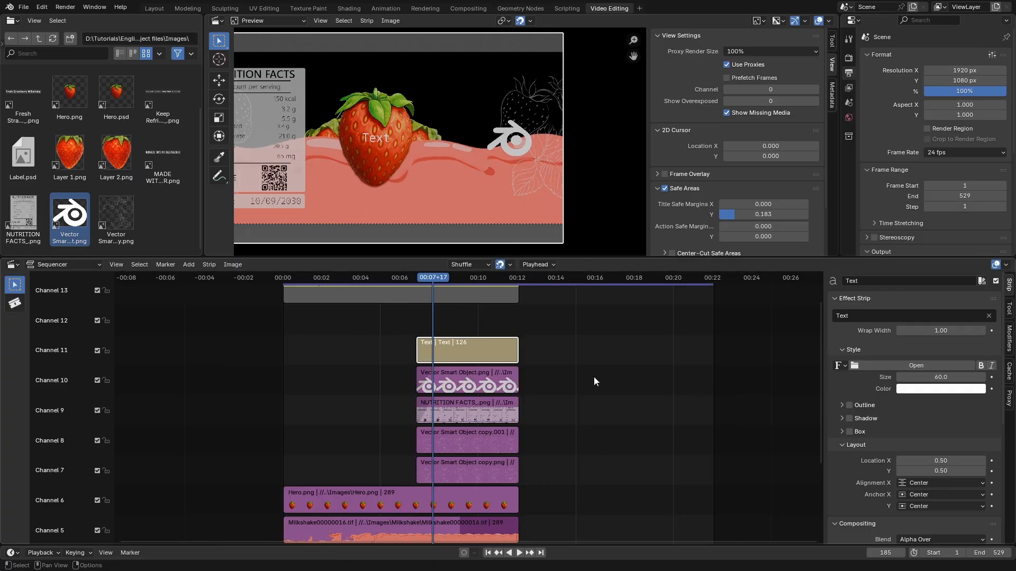
Change the channel 11 strip's text to "Fresh Strawberry Milkshake"
{"action": "left_click", "coordinate": [914, 315]}
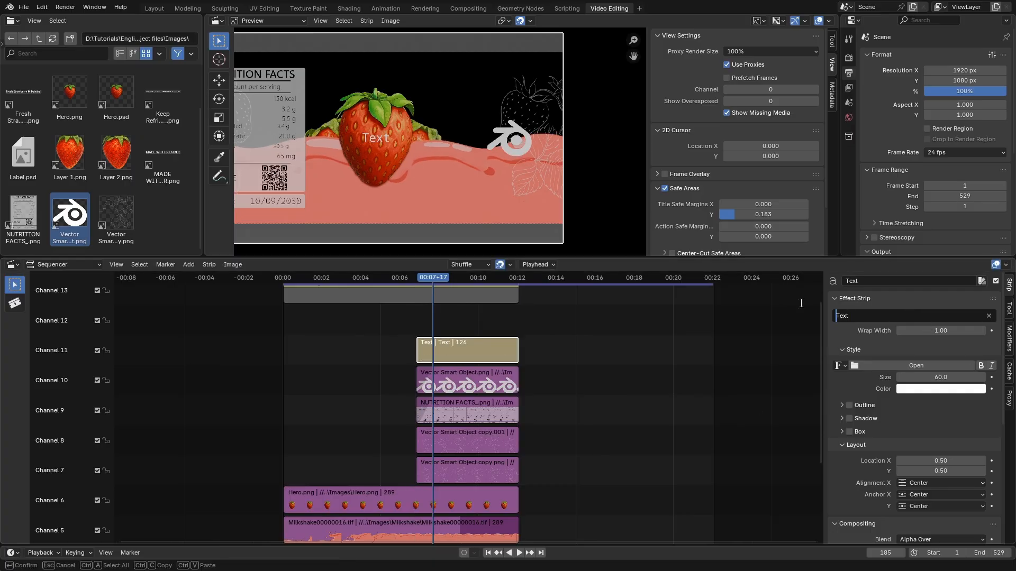
{"action": "key", "text": "Home"}
{"action": "key", "text": "ctrl+a"}
{"action": "type", "text": "Fresh Strawberry Milkshake_"}
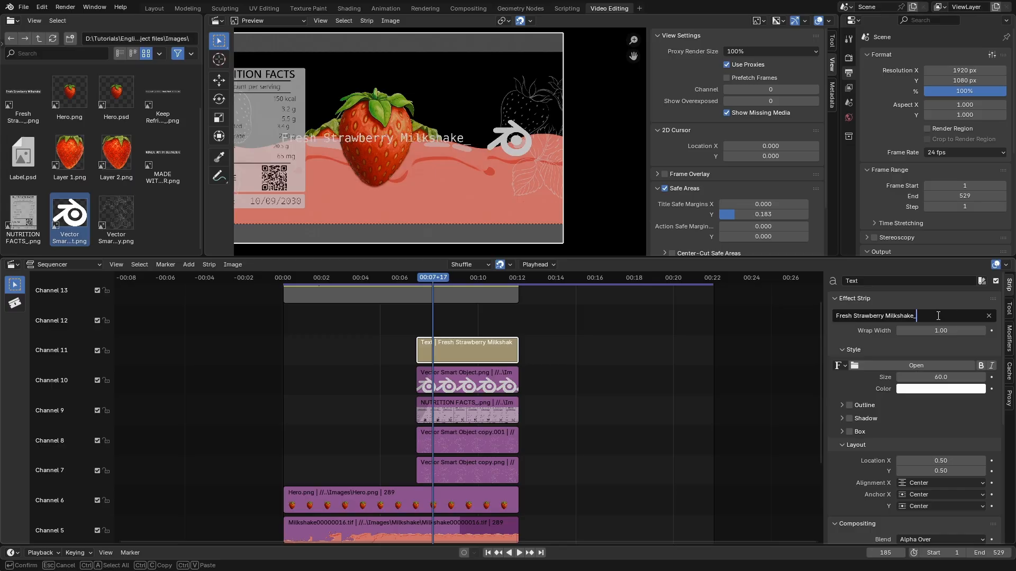
{"action": "key", "text": "BackSpace"}
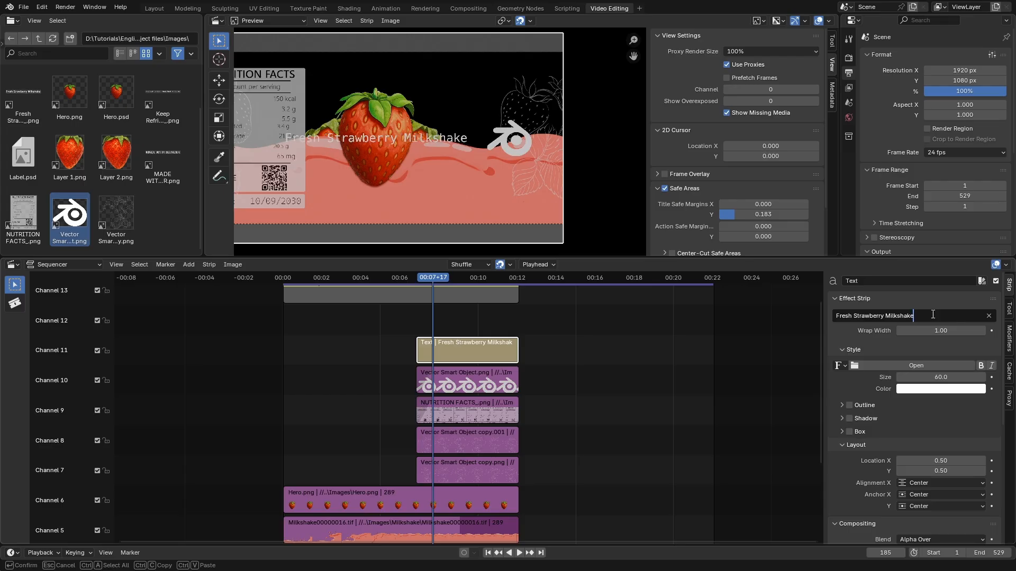
{"action": "key", "text": "Return"}
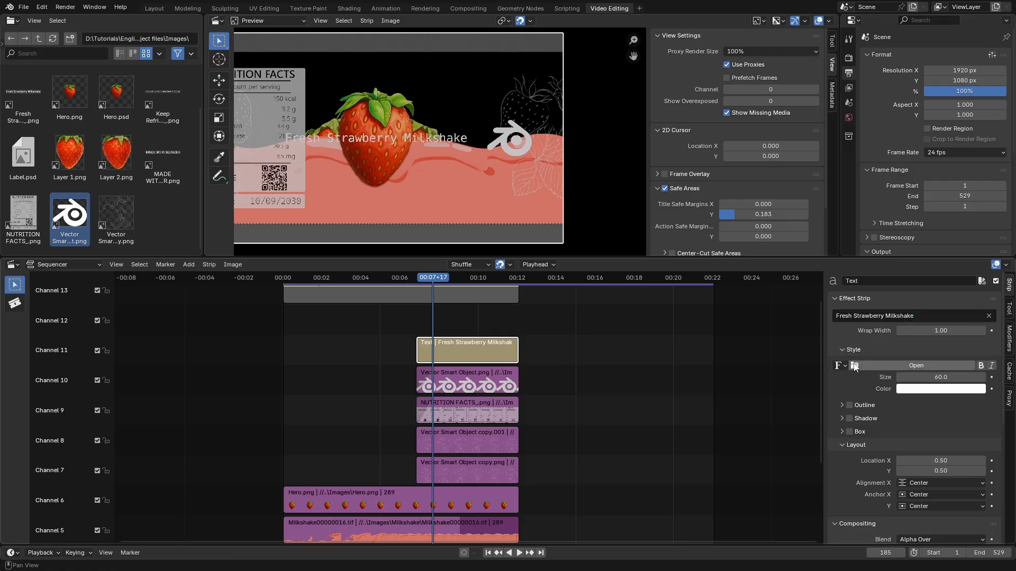
Load the Bahnschrift Regular font from the Windows Fonts folder for the Fresh Strawberry Milkshake text
{"action": "left_click", "coordinate": [951, 366]}
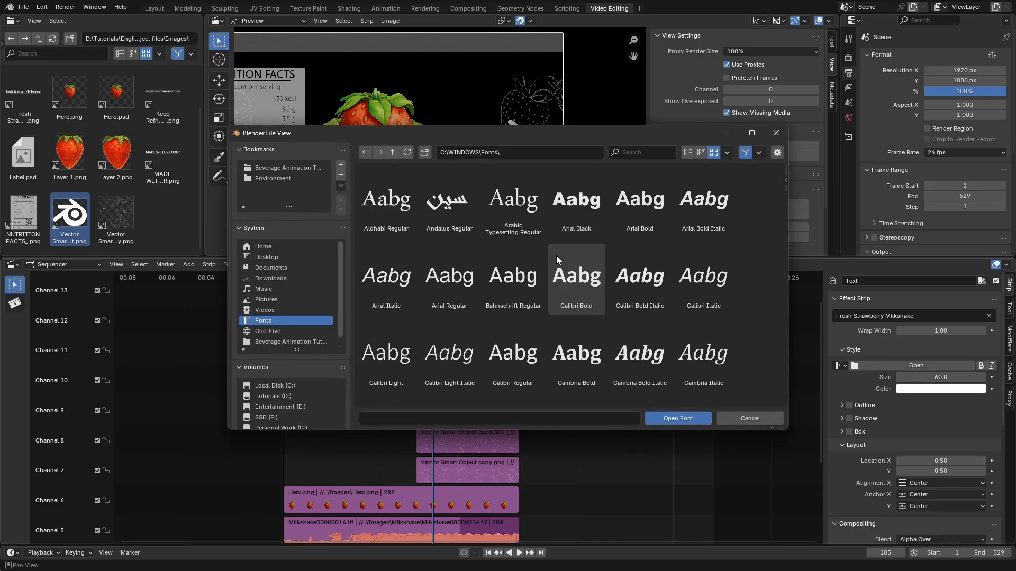
{"action": "scroll", "coordinate": [491, 277], "scroll_direction": "down", "scroll_amount": 1}
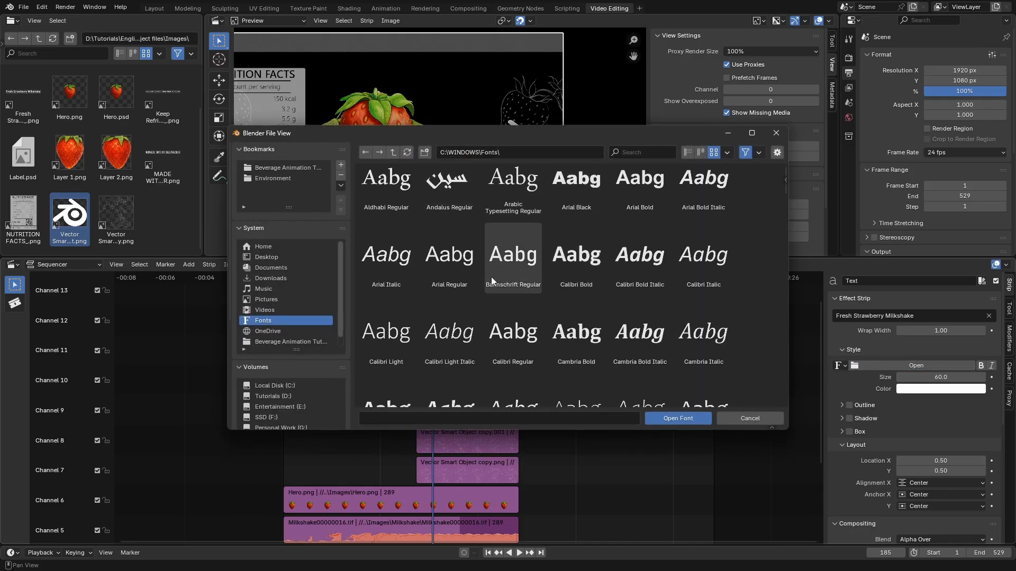
{"action": "double_click", "coordinate": [514, 256]}
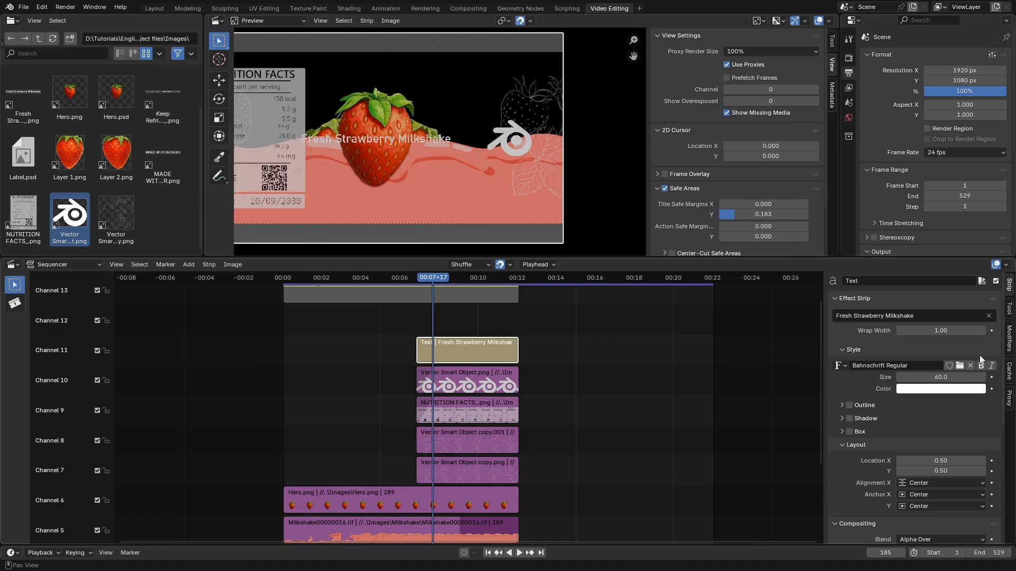
{"action": "left_click", "coordinate": [1009, 339]}
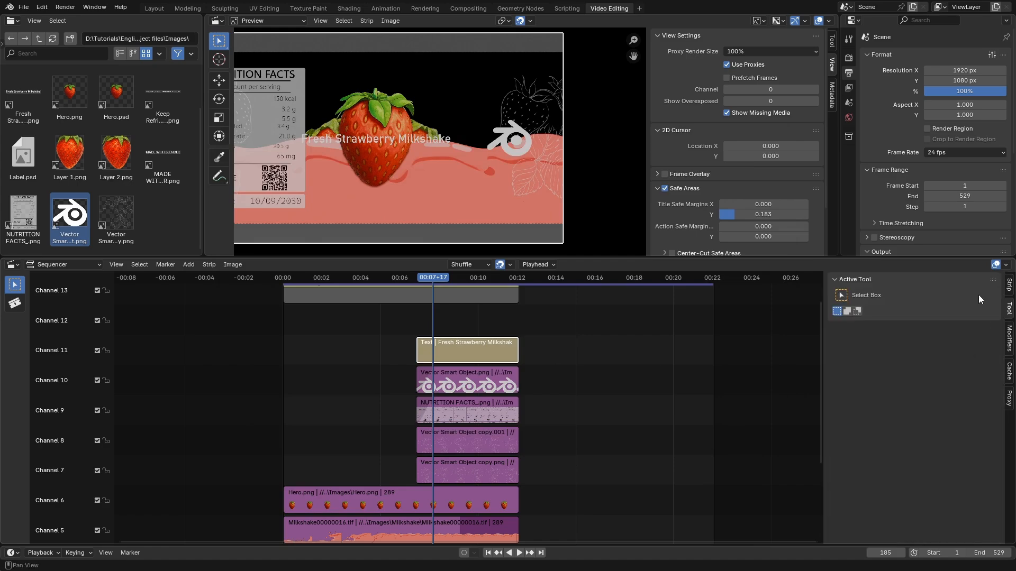
{"action": "left_click", "coordinate": [1009, 285]}
Place the Fresh Strawberry Milkshake text at Location X 0.83, Y 0.86 and reduce its size to 42.3
{"action": "scroll", "coordinate": [887, 455], "scroll_direction": "down", "scroll_amount": 5}
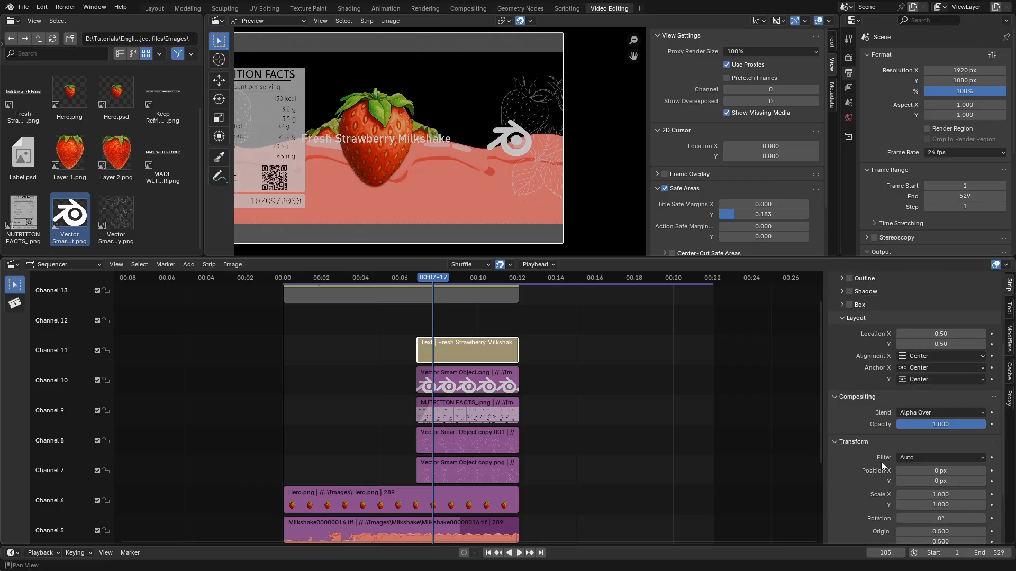
{"action": "mouse_move", "coordinate": [928, 336]}
{"action": "left_mouse_down"}
{"action": "mouse_move", "coordinate": [977, 336]}
{"action": "mouse_move", "coordinate": [947, 336]}
{"action": "left_mouse_up"}
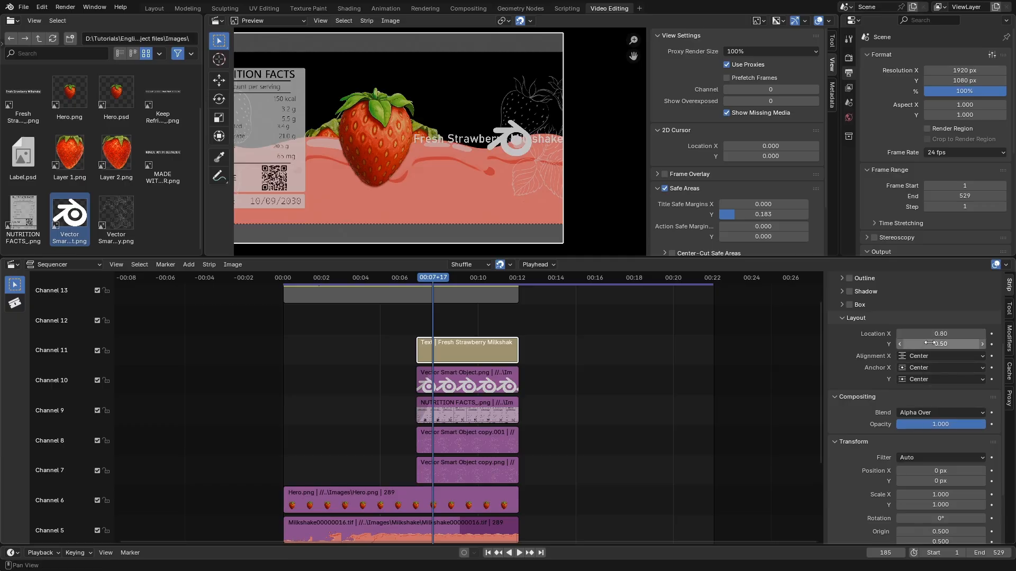
{"action": "scroll", "coordinate": [879, 353], "scroll_direction": "up", "scroll_amount": 5}
{"action": "left_click_drag", "start_coordinate": [936, 356], "coordinate": [883, 356]}
{"action": "mouse_move", "coordinate": [941, 450]}
{"action": "left_mouse_down"}
{"action": "mouse_move", "coordinate": [979, 449]}
{"action": "mouse_move", "coordinate": [895, 439]}
{"action": "mouse_move", "coordinate": [948, 440]}
{"action": "left_mouse_up"}
{"action": "key", "text": "Home"}
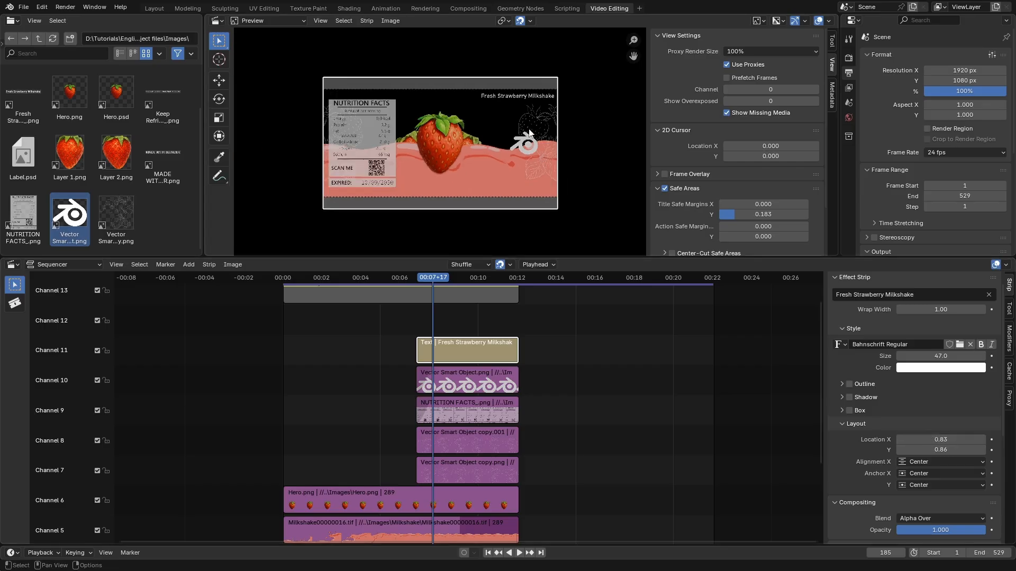
{"action": "left_click_drag", "start_coordinate": [940, 357], "coordinate": [915, 356]}
{"action": "scroll", "coordinate": [523, 75], "scroll_direction": "up", "scroll_amount": 5}
{"action": "scroll", "coordinate": [524, 83], "scroll_direction": "down", "scroll_amount": 4}
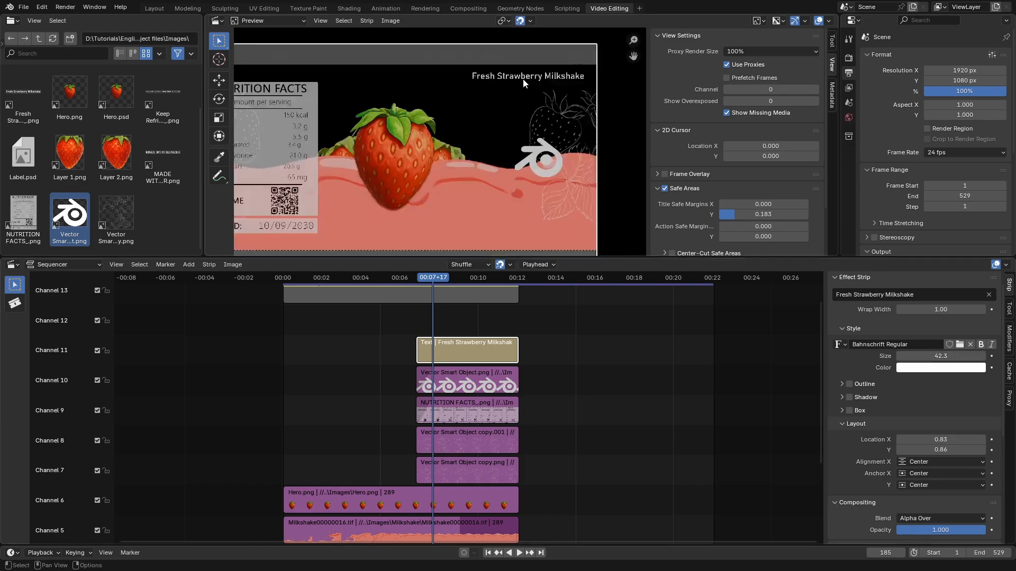
{"action": "scroll", "coordinate": [523, 82], "scroll_direction": "down", "scroll_amount": 2}
{"action": "scroll", "coordinate": [534, 83], "scroll_direction": "up", "scroll_amount": 2}
{"action": "scroll", "coordinate": [543, 83], "scroll_direction": "down", "scroll_amount": 1}
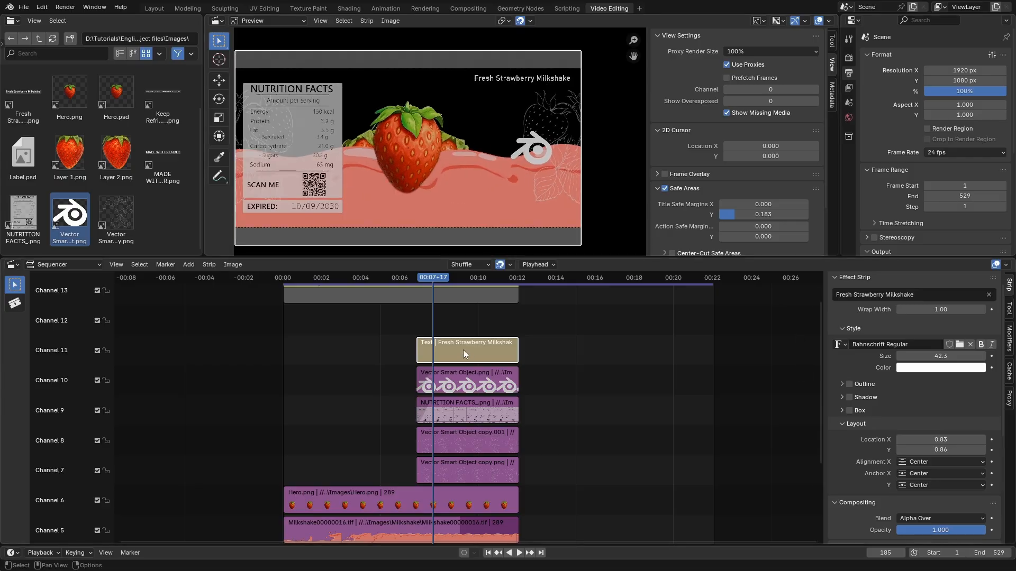
Duplicate the Fresh Strawberry Milkshake strip into channel 12 and set the copy's Location Y to 0.14
{"action": "key", "text": "shift+d"}
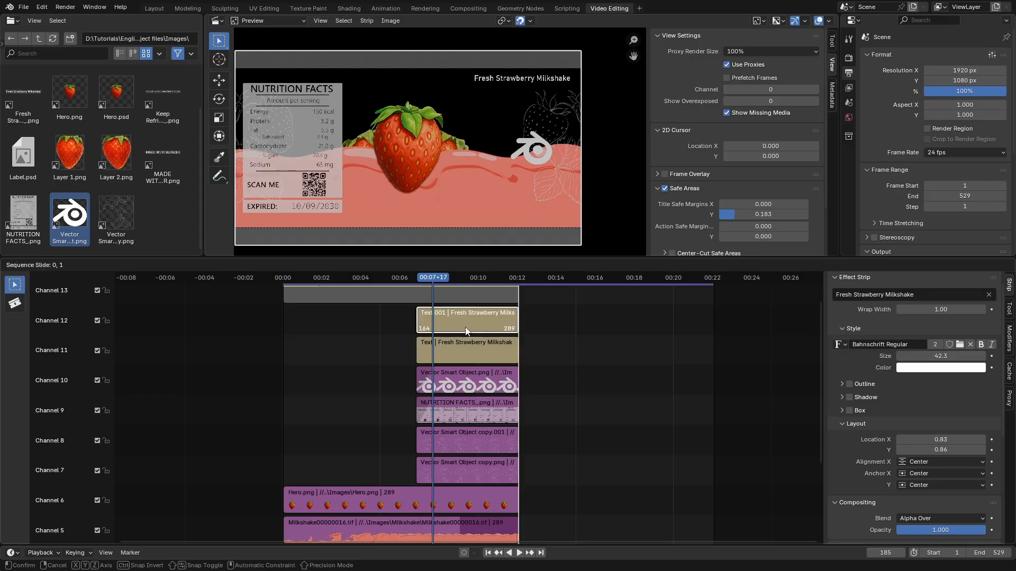
{"action": "left_click", "coordinate": [465, 329]}
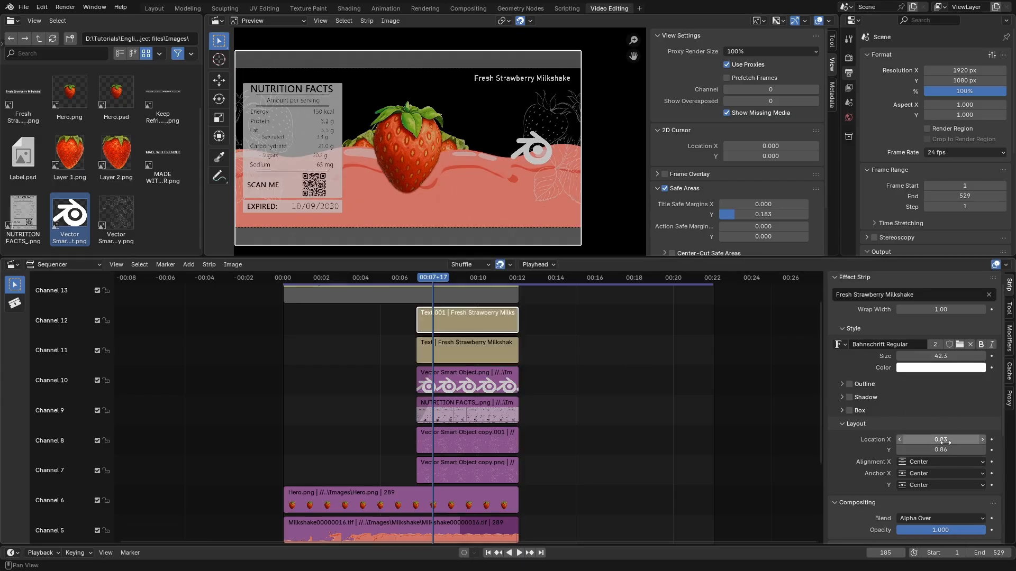
{"action": "mouse_move", "coordinate": [941, 450]}
{"action": "left_mouse_down"}
{"action": "mouse_move", "coordinate": [915, 450]}
{"action": "mouse_move", "coordinate": [927, 450]}
{"action": "left_mouse_up"}
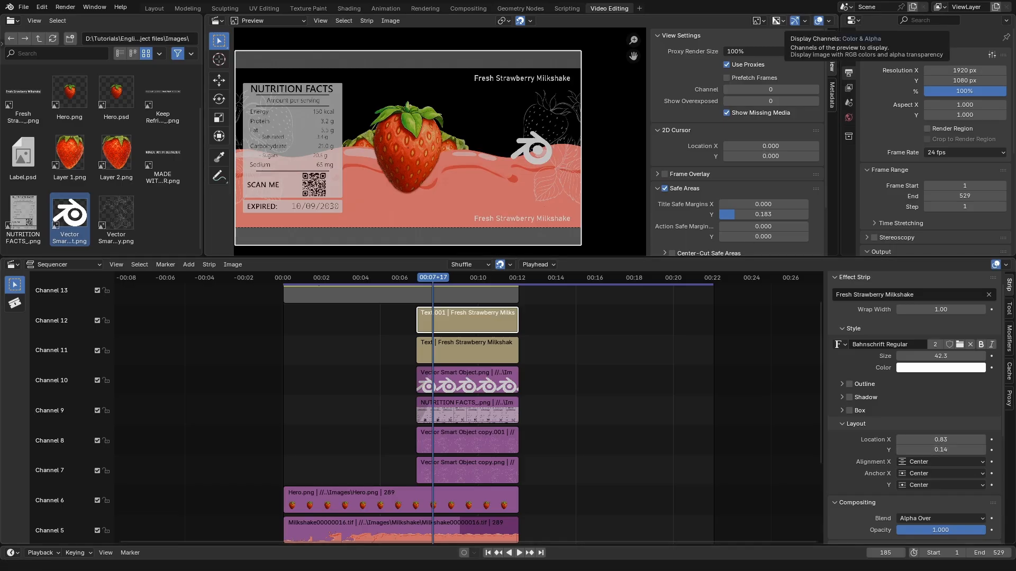
Change the channel 12 strip's text to "Keep Refrigerated • Shake Well Before Use"
{"action": "left_click", "coordinate": [934, 291]}
{"action": "left_click", "coordinate": [935, 291]}
{"action": "key", "text": "ctrl+a"}
{"action": "type", "text": "Keep Refrigerated • Shake Well Before Use"}
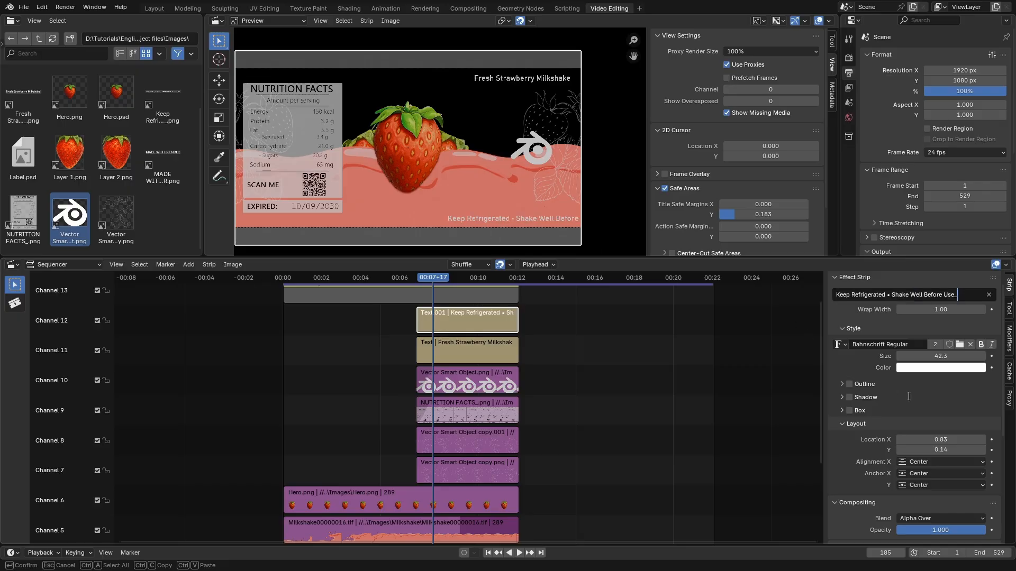
{"action": "key", "text": "BackSpace"}
Set the Keep Refrigerated text to size 29.5 and Location Y 0.12, and the Fresh Strawberry Milkshake text's Location Y to 0.82
{"action": "left_click", "coordinate": [951, 364]}
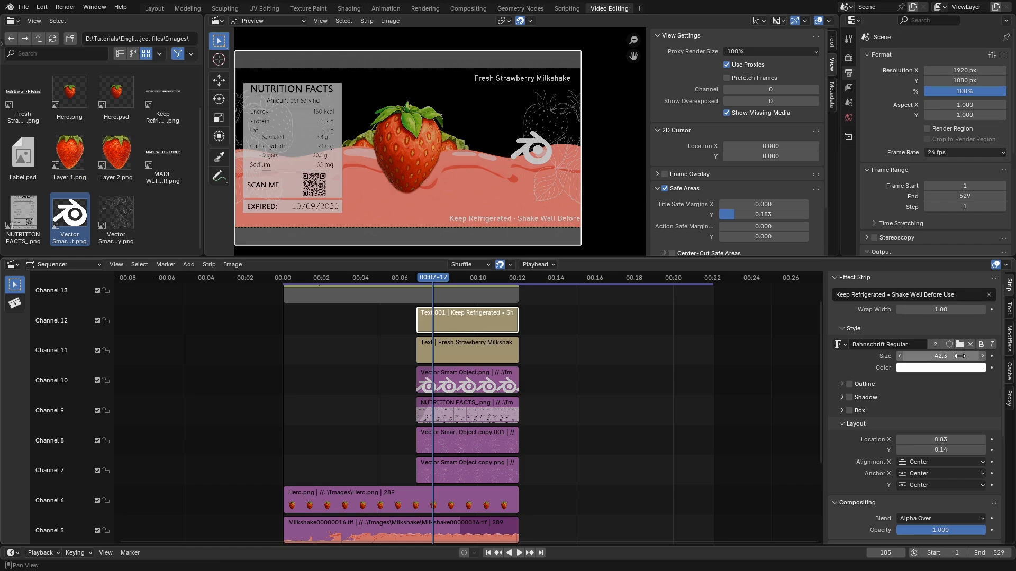
{"action": "left_click_drag", "start_coordinate": [951, 357], "coordinate": [883, 357]}
{"action": "mouse_move", "coordinate": [940, 450]}
{"action": "left_mouse_down"}
{"action": "mouse_move", "coordinate": [929, 450]}
{"action": "mouse_move", "coordinate": [937, 445]}
{"action": "left_mouse_up"}
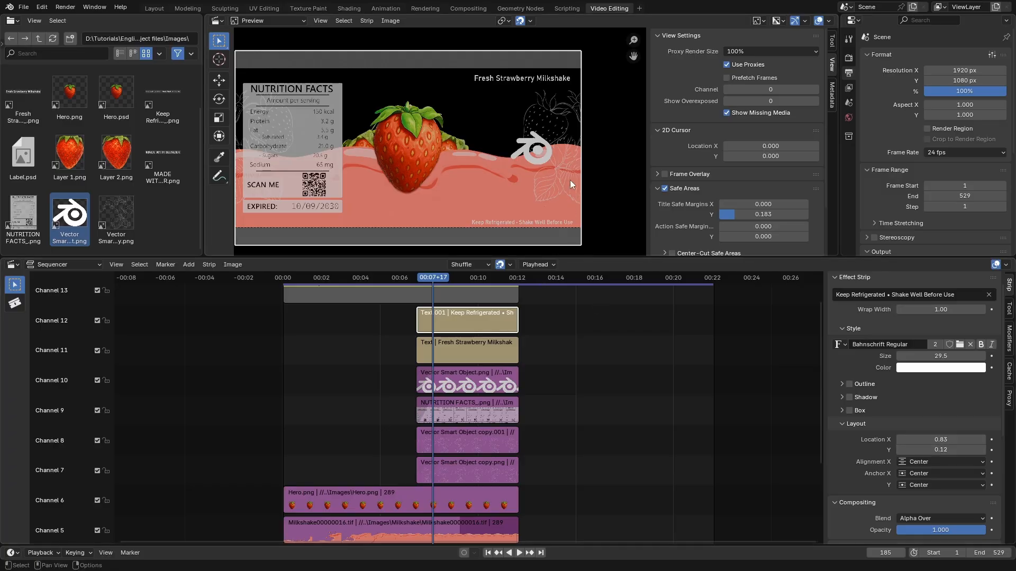
{"action": "scroll", "coordinate": [567, 128], "scroll_direction": "up", "scroll_amount": 2}
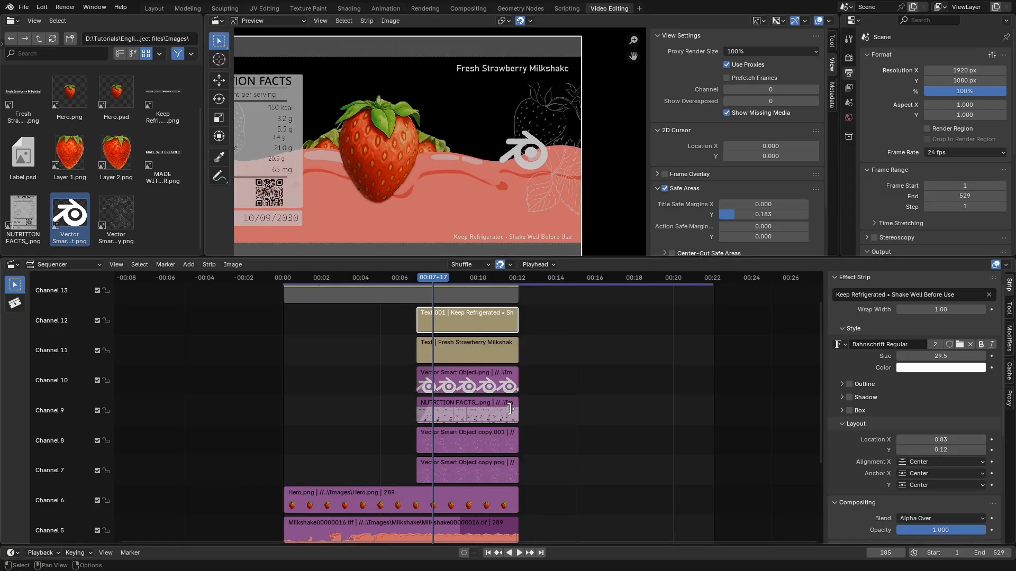
{"action": "left_click", "coordinate": [478, 347]}
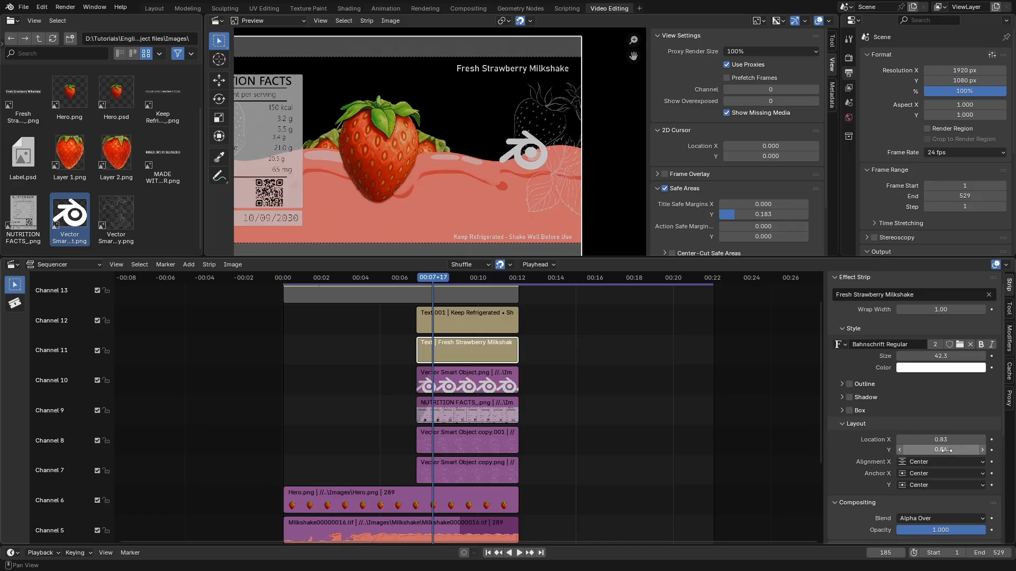
{"action": "left_click_drag", "start_coordinate": [947, 450], "coordinate": [940, 450]}
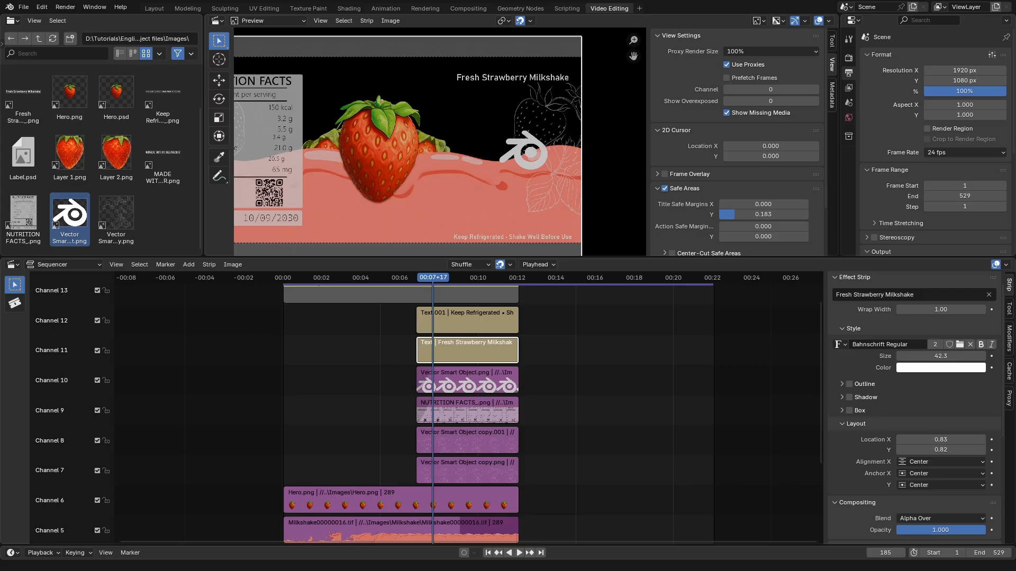
Move the Color.001 and Color.002 strips up one channel together, to channels 14 and 15
{"action": "left_click", "coordinate": [499, 328]}
{"action": "scroll", "coordinate": [464, 525], "scroll_direction": "down", "scroll_amount": 6}
{"action": "middle_click_drag", "start_coordinate": [547, 343], "coordinate": [547, 414]}
{"action": "left_click_drag", "start_coordinate": [519, 319], "coordinate": [462, 358]}
{"action": "key", "text": "g"}
{"action": "left_click", "coordinate": [464, 329]}
{"action": "left_click", "coordinate": [464, 365]}
{"action": "left_click", "coordinate": [461, 390]}
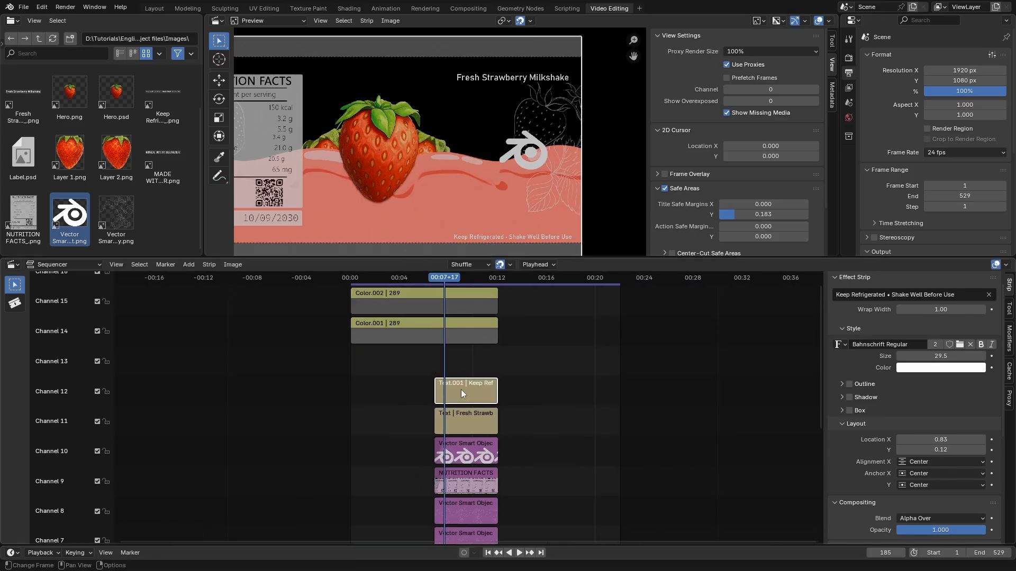
Duplicate the Keep Refrigerated text strip into channel 13 and change the copy's text to "MADE WITH BLENDER"
{"action": "key", "text": "shift+d"}
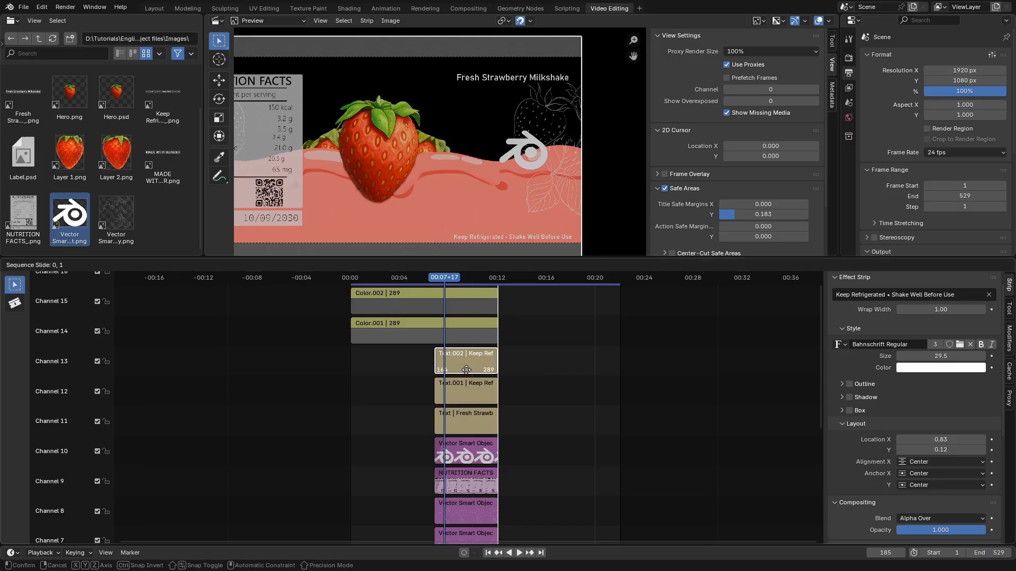
{"action": "left_click", "coordinate": [461, 351]}
{"action": "key", "text": "Home"}
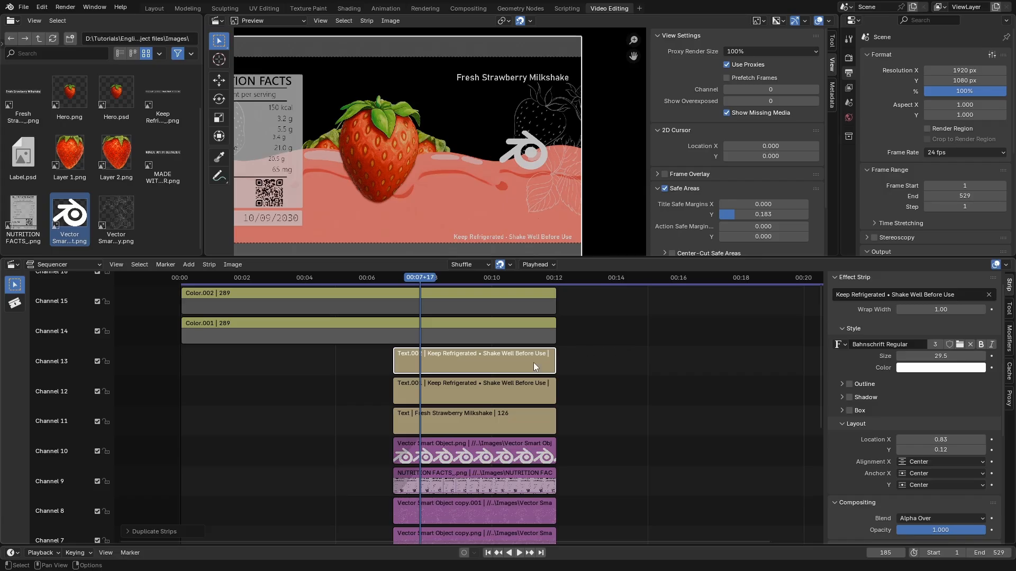
{"action": "left_click", "coordinate": [917, 295]}
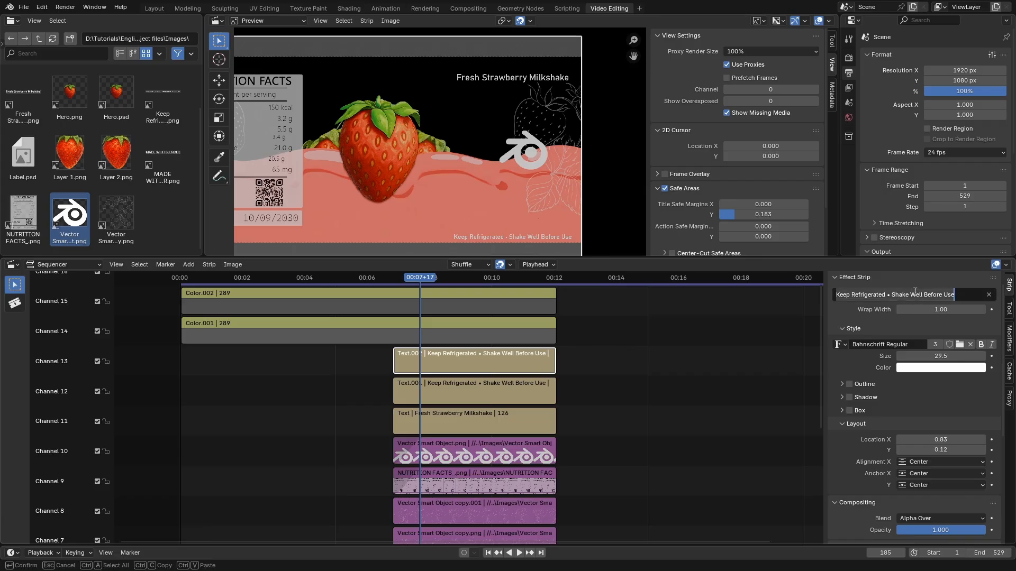
{"action": "key", "text": "ctrl+a"}
{"action": "type", "text": "MADE WITH BLENDER"}
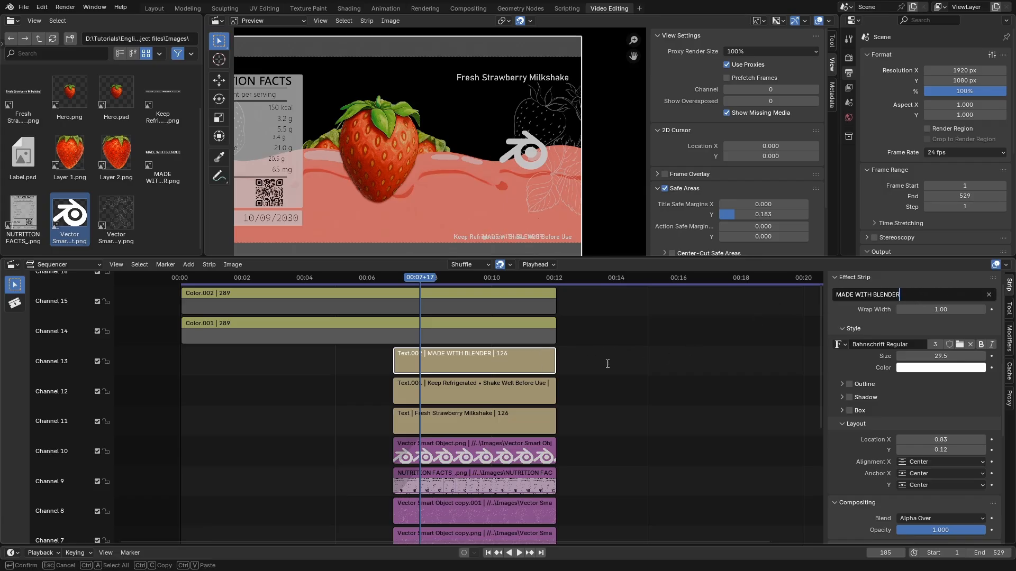
{"action": "left_click", "coordinate": [532, 360]}
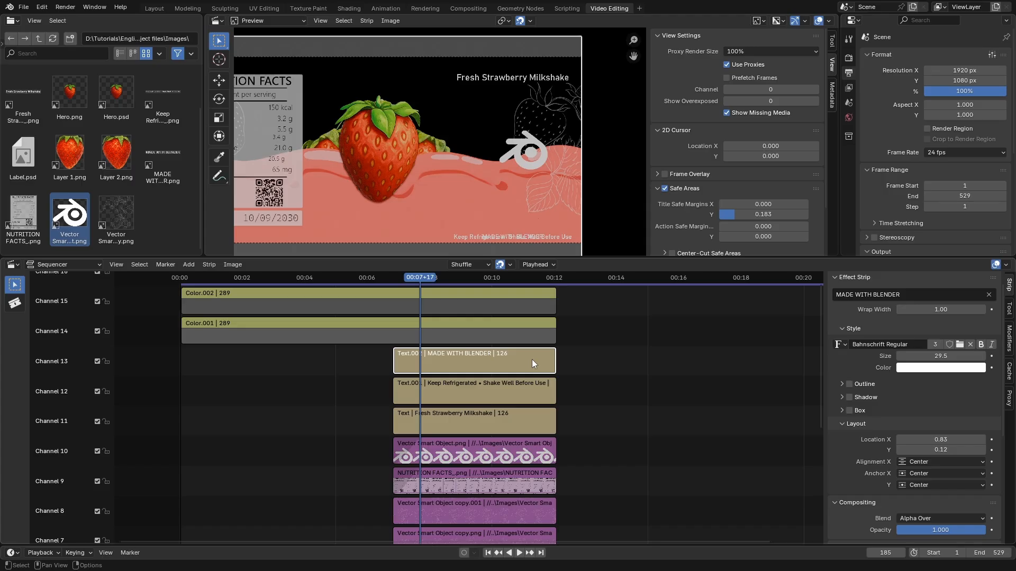
Set the MADE WITH BLENDER text's Location Y to 0.72 and its size to 55.0
{"action": "mouse_move", "coordinate": [941, 449]}
{"action": "left_mouse_down"}
{"action": "mouse_move", "coordinate": [952, 449]}
{"action": "mouse_move", "coordinate": [924, 450]}
{"action": "left_mouse_up"}
{"action": "left_click_drag", "start_coordinate": [932, 449], "coordinate": [933, 450]}
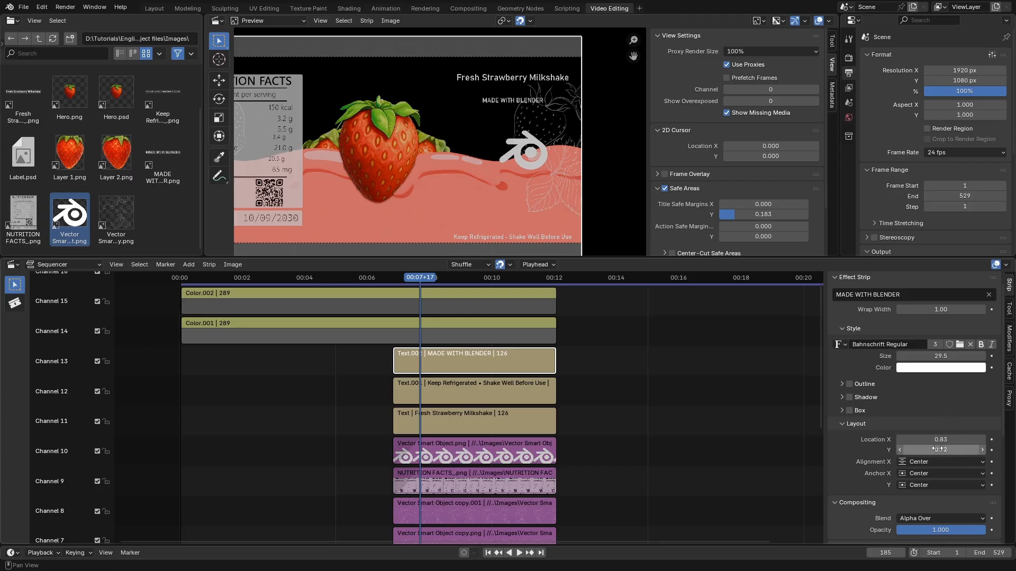
{"action": "left_click_drag", "start_coordinate": [933, 356], "coordinate": [981, 357]}
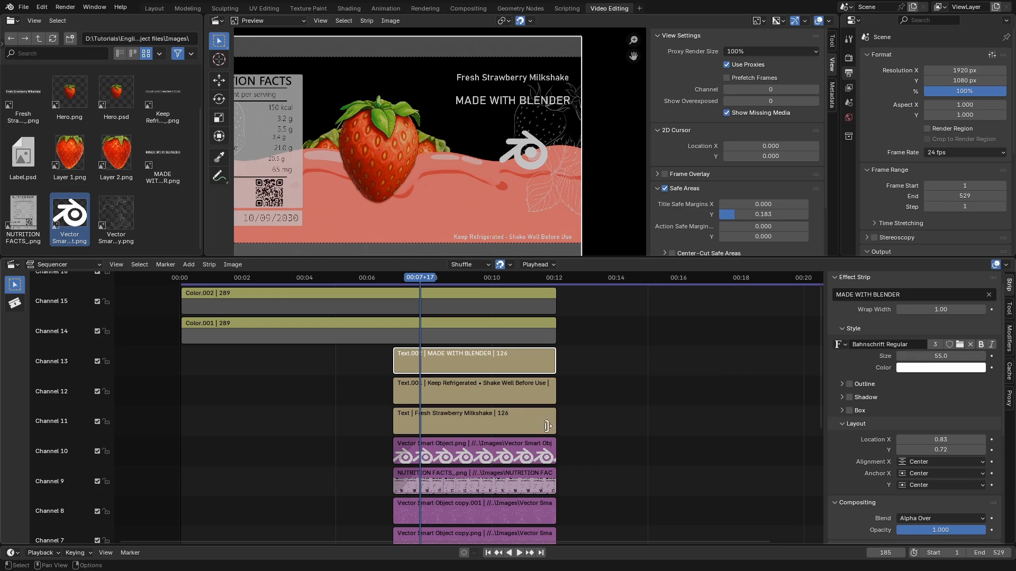
Shift the Blender logo strip in channel 10 to Position X 644 px
{"action": "left_click", "coordinate": [510, 455]}
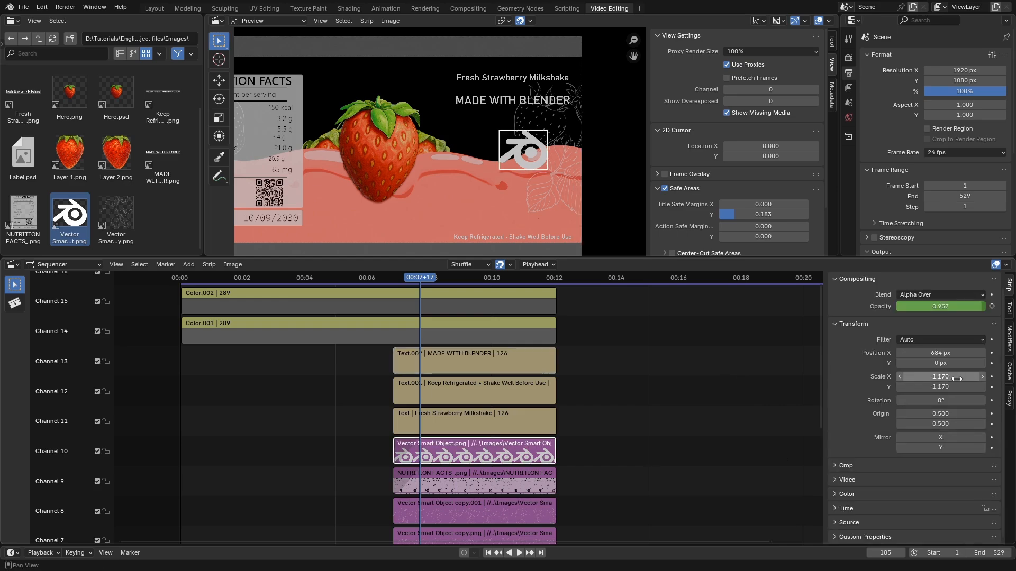
{"action": "left_click_drag", "start_coordinate": [947, 353], "coordinate": [929, 353]}
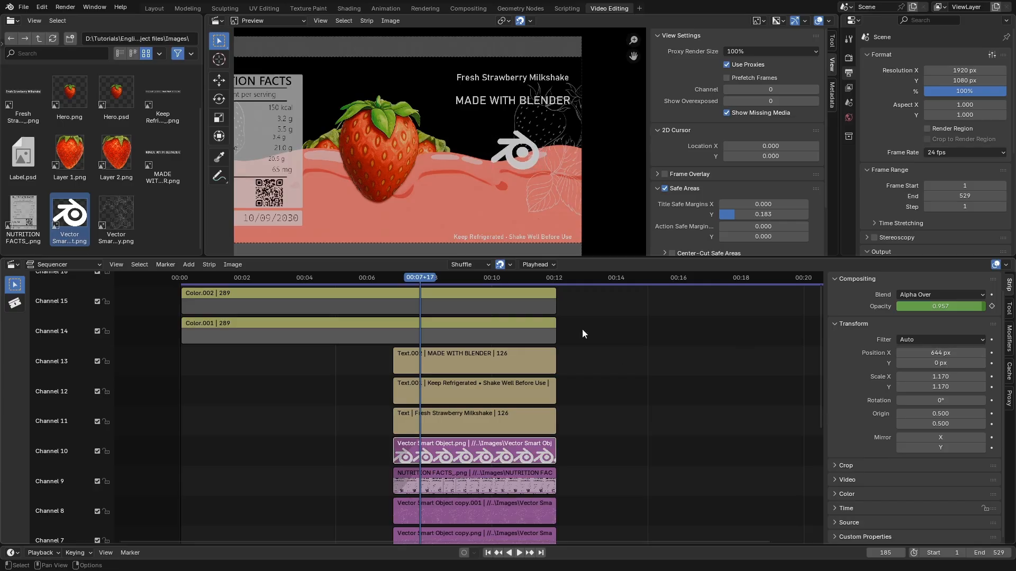
{"action": "scroll", "coordinate": [514, 127], "scroll_direction": "down", "scroll_amount": 3}
{"action": "scroll", "coordinate": [472, 117], "scroll_direction": "up", "scroll_amount": 3}
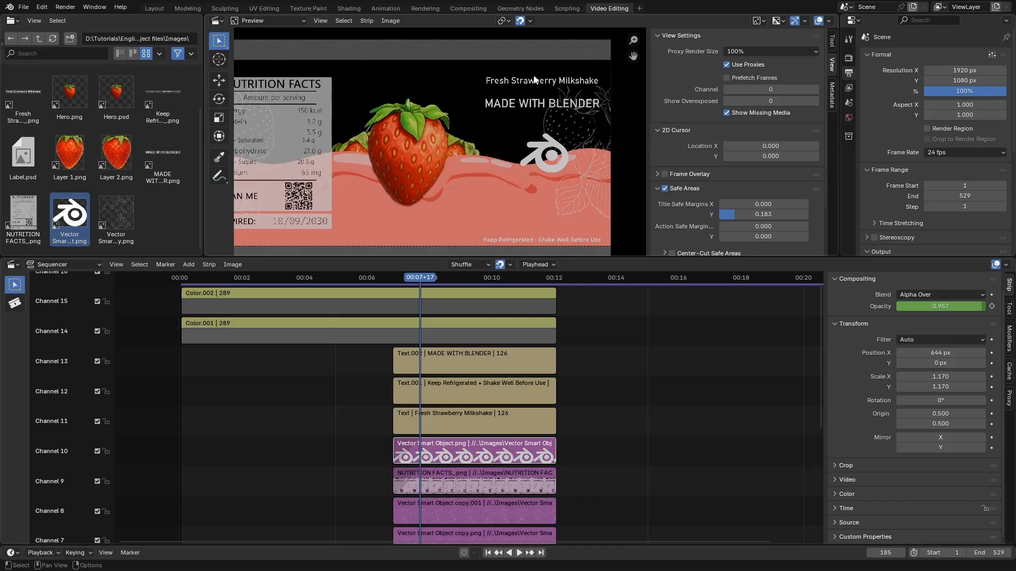
Centre the Keep Refrigerated text horizontally by setting its Location X to 0.50
{"action": "scroll", "coordinate": [512, 123], "scroll_direction": "down", "scroll_amount": 3}
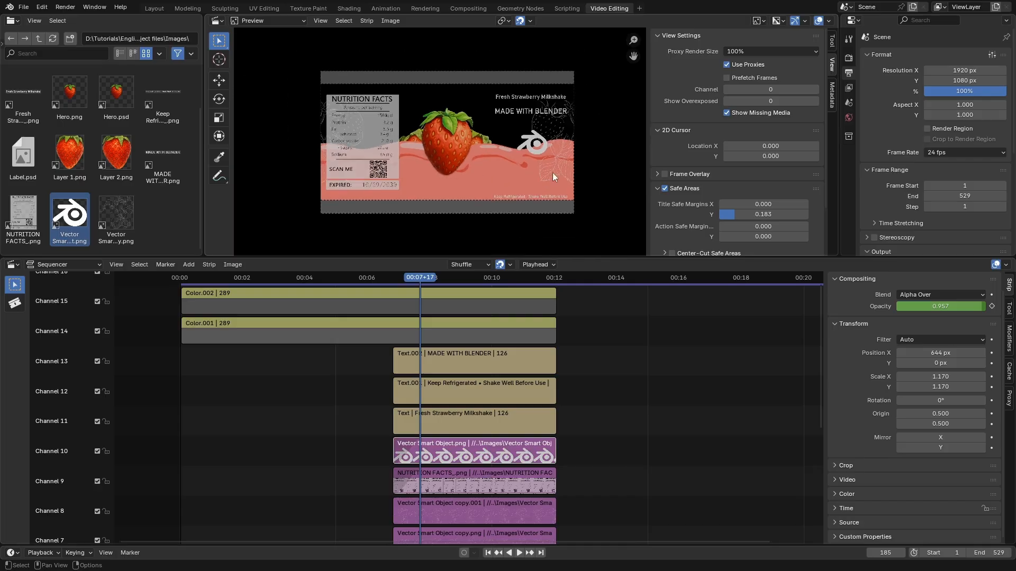
{"action": "scroll", "coordinate": [508, 201], "scroll_direction": "up", "scroll_amount": 4}
{"action": "scroll", "coordinate": [516, 208], "scroll_direction": "down", "scroll_amount": 3}
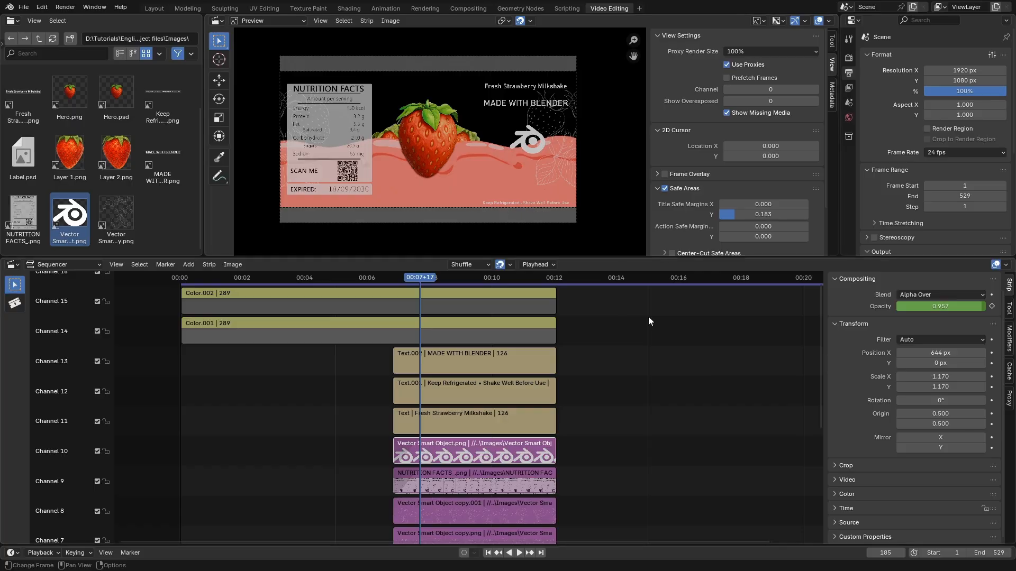
{"action": "left_click", "coordinate": [487, 392]}
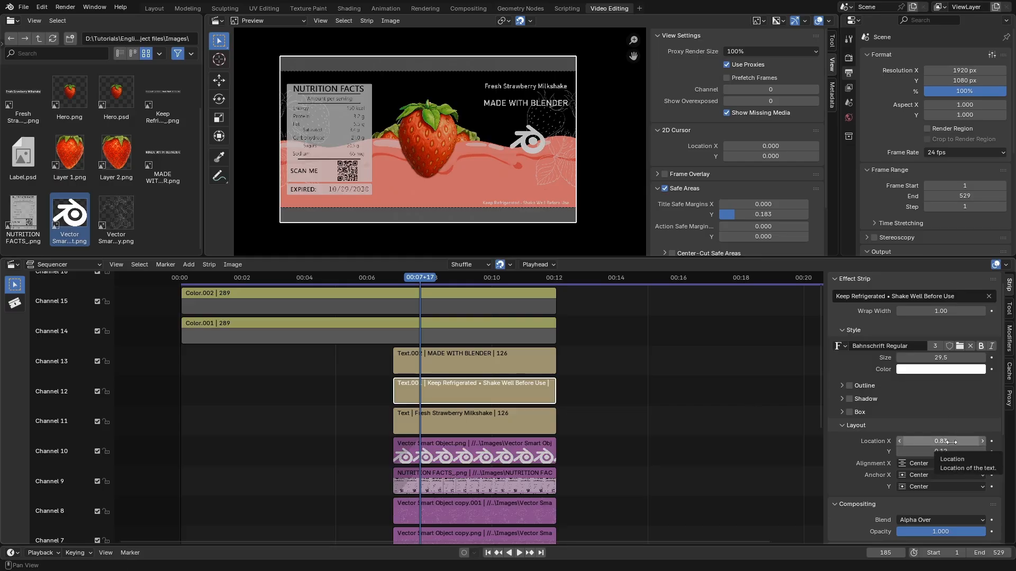
{"action": "left_click_drag", "start_coordinate": [951, 442], "coordinate": [899, 441]}
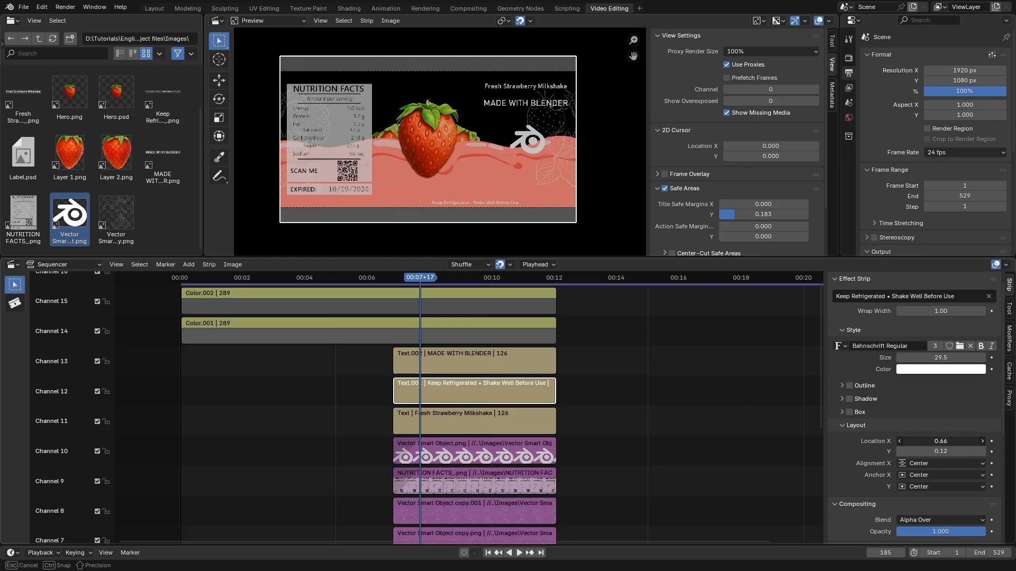
{"action": "left_click", "coordinate": [952, 443]}
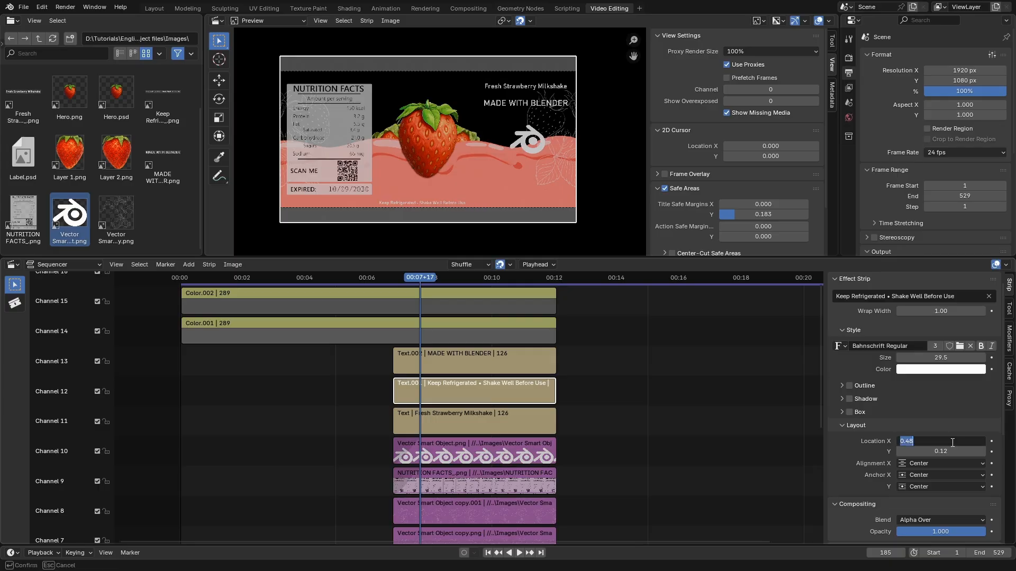
{"action": "type", "text": "0"}
{"action": "key", "text": "Return"}
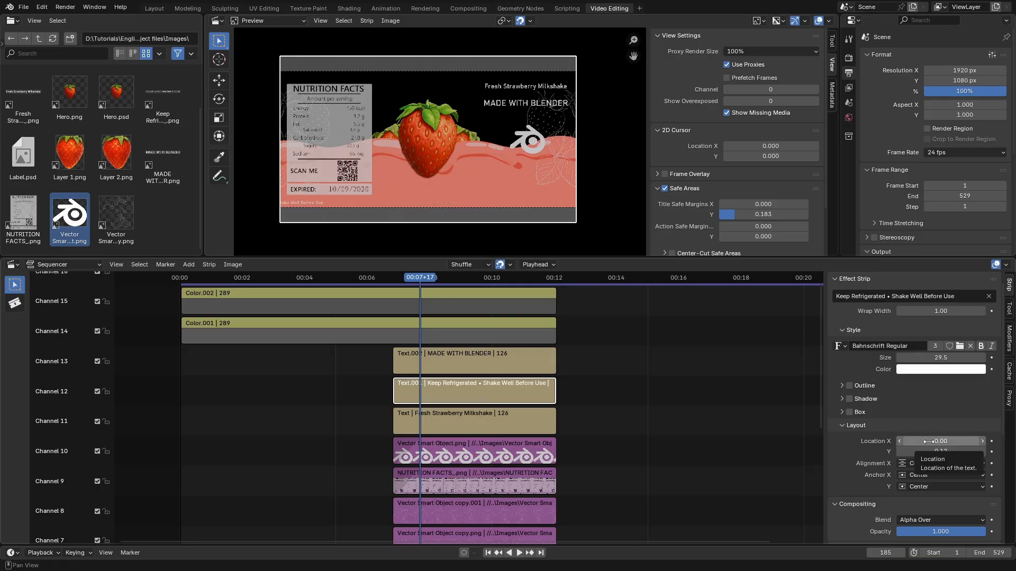
{"action": "left_click", "coordinate": [932, 441]}
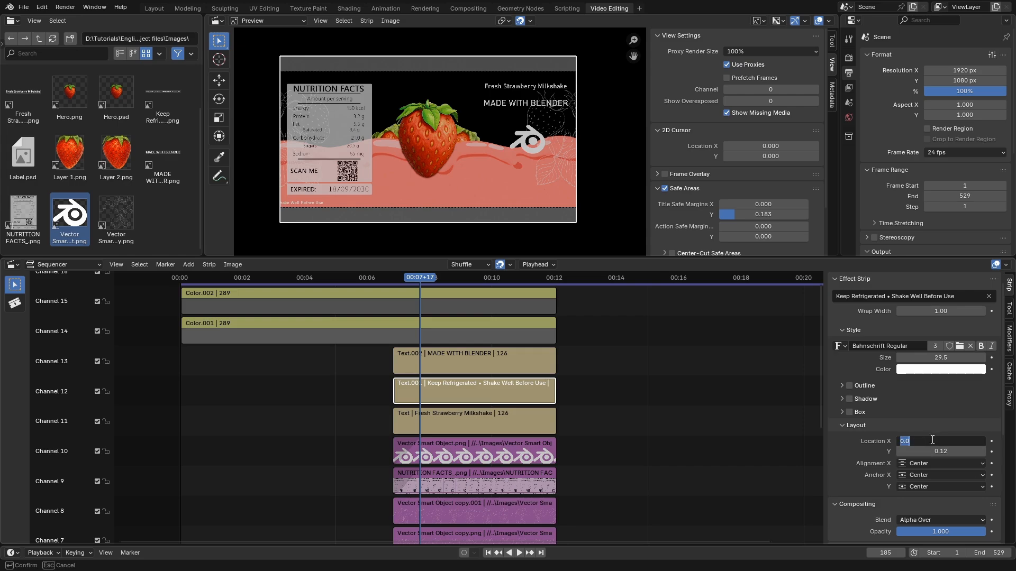
{"action": "type", "text": "0.5"}
{"action": "key", "text": "Return"}
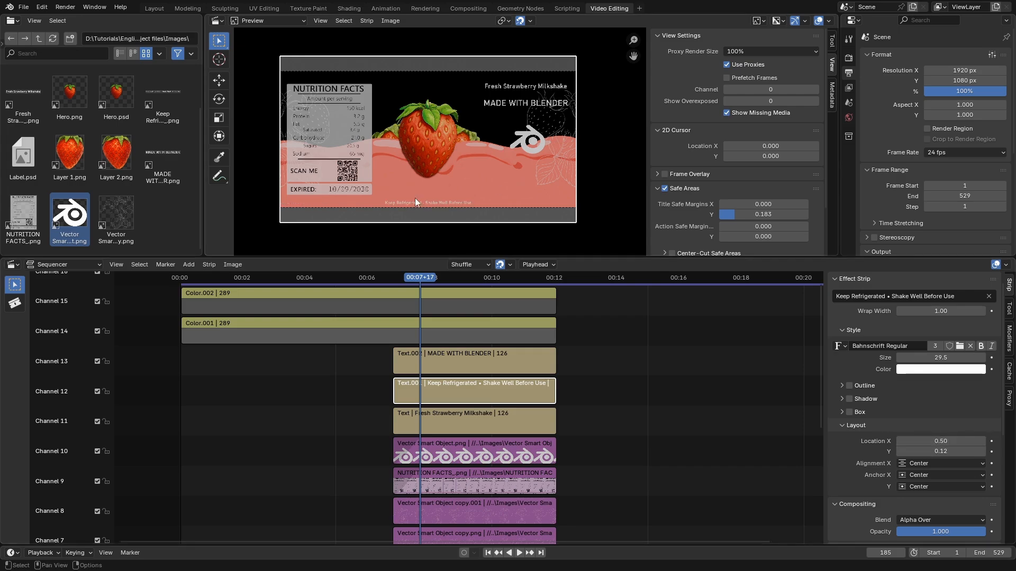
Reduce the font size of the MADE WITH BLENDER text and of the Fresh Strawberry Milkshake text slightly
{"action": "scroll", "coordinate": [415, 198], "scroll_direction": "up", "scroll_amount": 2}
{"action": "scroll", "coordinate": [414, 199], "scroll_direction": "down", "scroll_amount": 1}
{"action": "scroll", "coordinate": [411, 202], "scroll_direction": "down", "scroll_amount": 1}
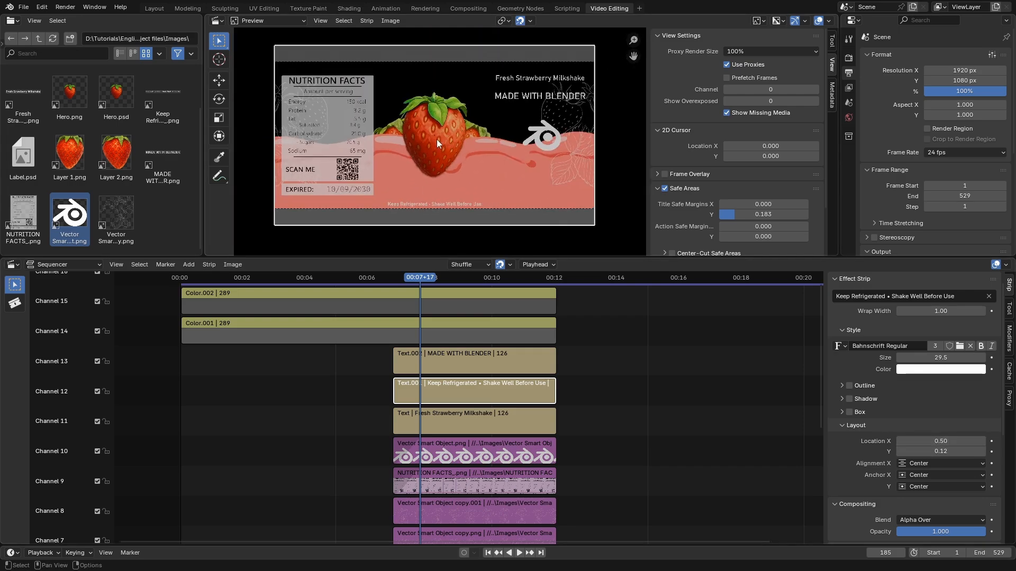
{"action": "scroll", "coordinate": [443, 125], "scroll_direction": "up", "scroll_amount": 2}
{"action": "scroll", "coordinate": [443, 137], "scroll_direction": "down", "scroll_amount": 2}
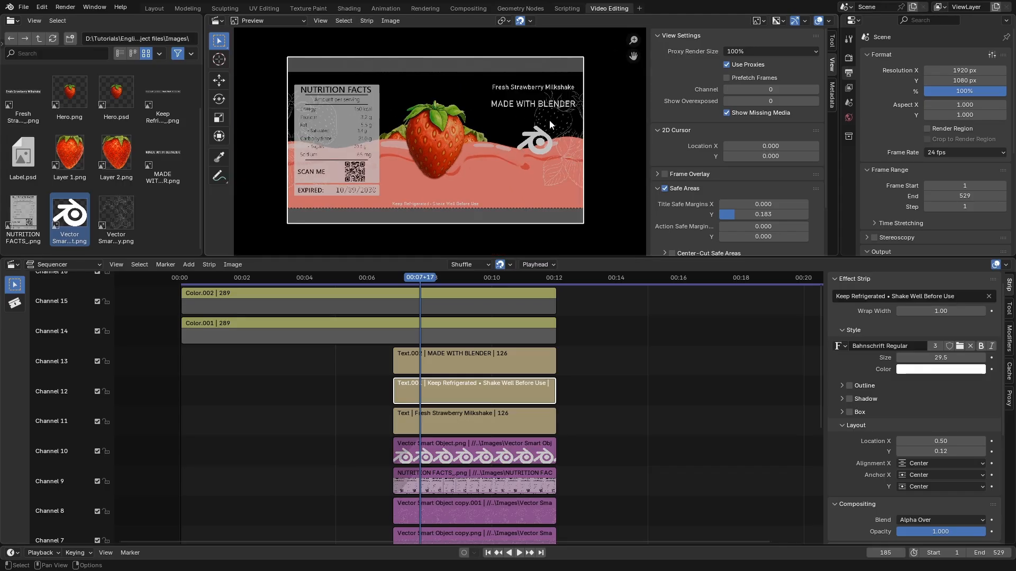
{"action": "left_click", "coordinate": [510, 363]}
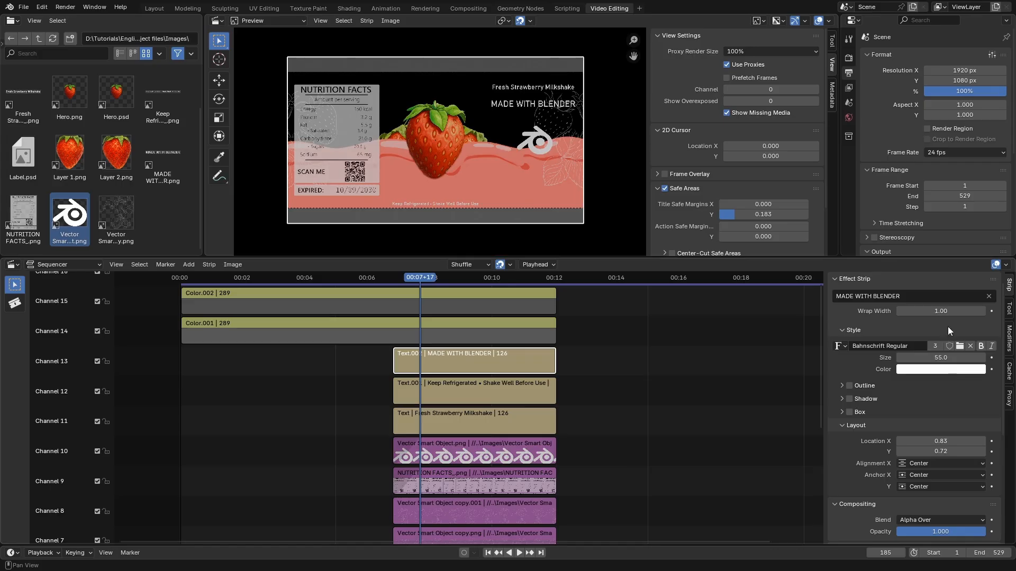
{"action": "scroll", "coordinate": [930, 379], "scroll_direction": "up", "scroll_amount": 2}
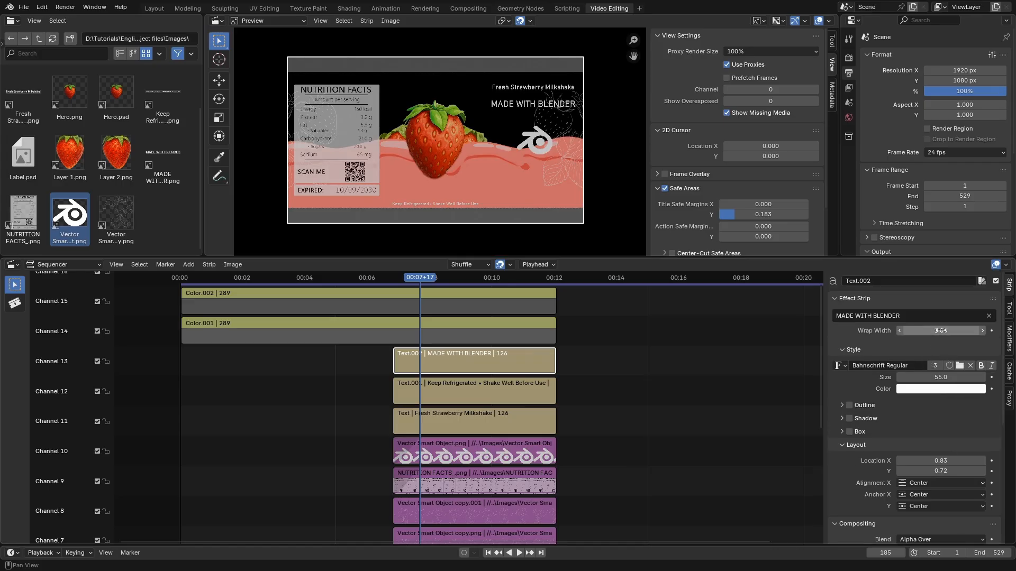
{"action": "left_click_drag", "start_coordinate": [940, 377], "coordinate": [884, 377]}
{"action": "left_click", "coordinate": [499, 392]}
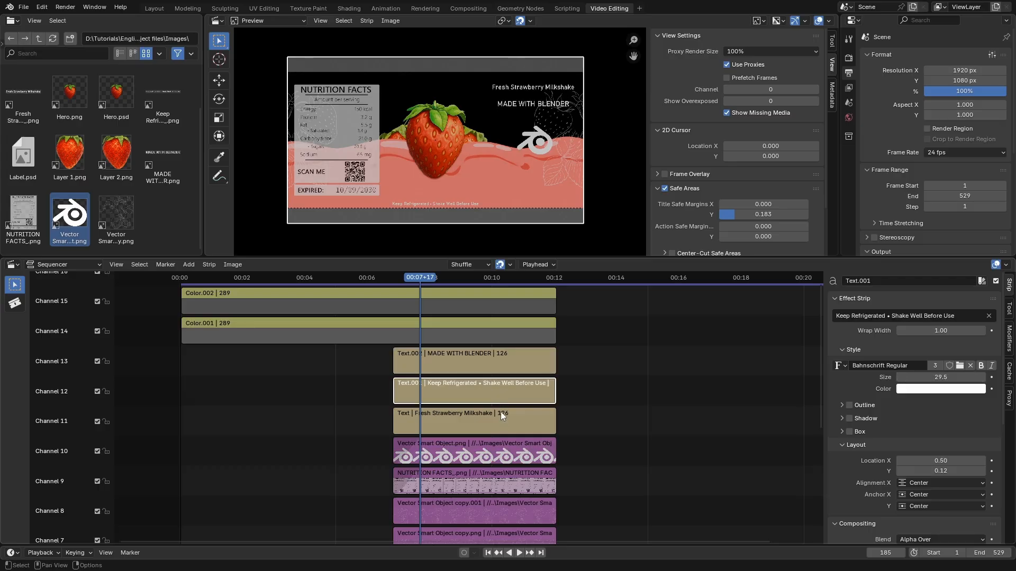
{"action": "left_click", "coordinate": [500, 412]}
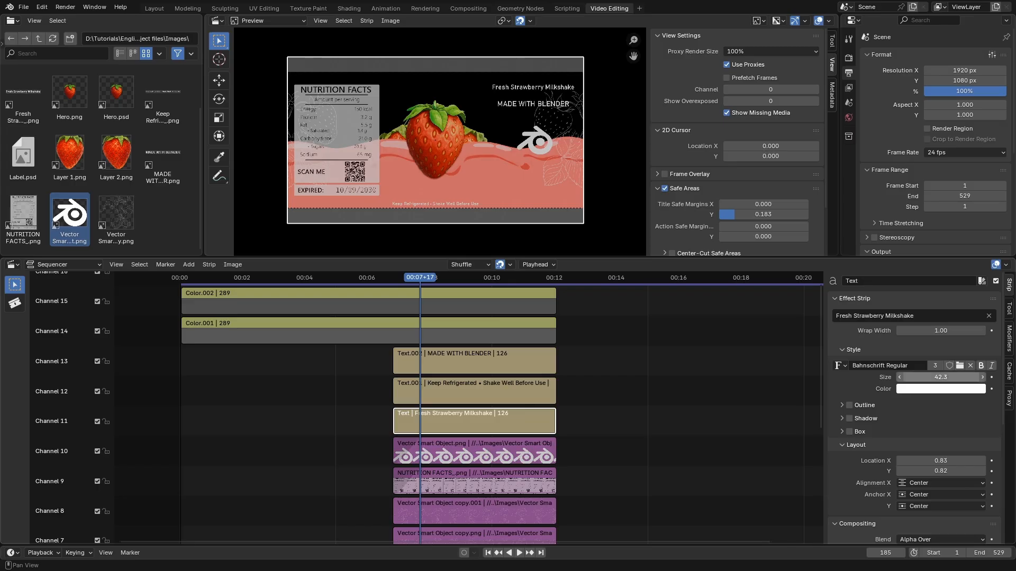
{"action": "left_click_drag", "start_coordinate": [931, 377], "coordinate": [902, 377]}
Enlarge the Blender logo strip in channel 10 to a scale of 1.380 in both X and Y
{"action": "left_click", "coordinate": [415, 447]}
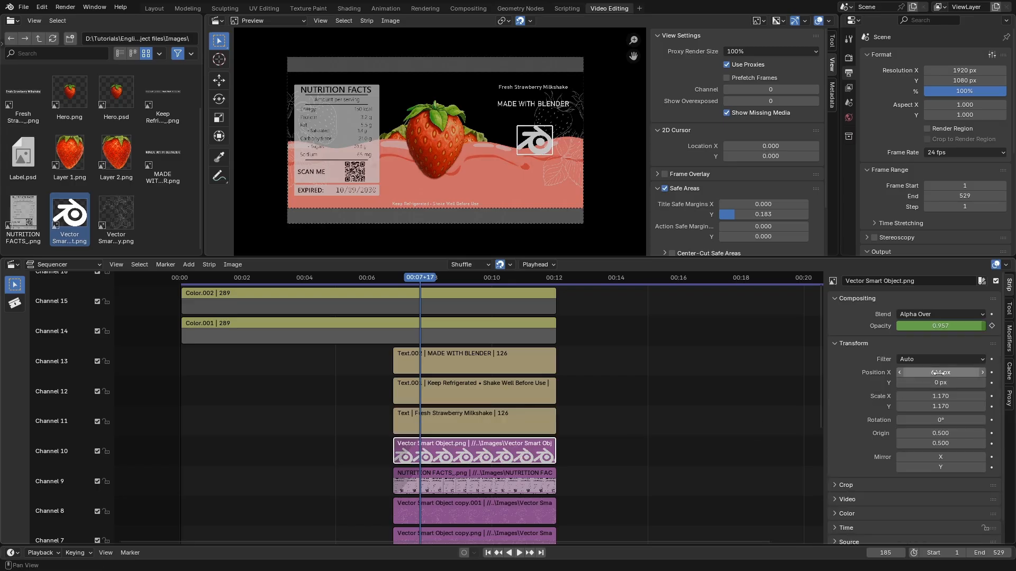
{"action": "mouse_move", "coordinate": [940, 397]}
{"action": "left_mouse_down"}
{"action": "mouse_move", "coordinate": [940, 406]}
{"action": "mouse_move", "coordinate": [968, 406]}
{"action": "mouse_move", "coordinate": [940, 406]}
{"action": "left_mouse_up"}
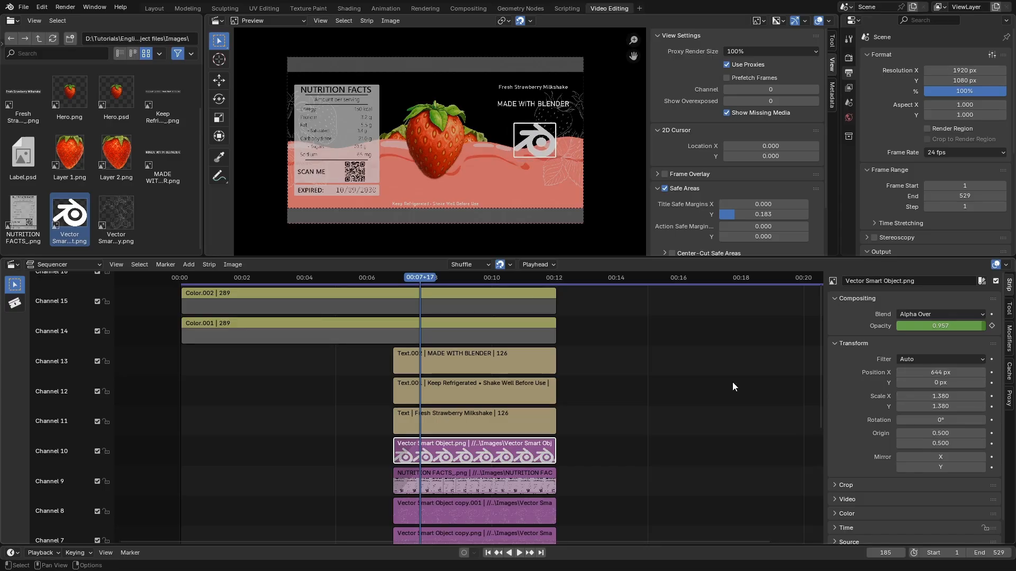
{"action": "scroll", "coordinate": [508, 119], "scroll_direction": "up", "scroll_amount": 3}
{"action": "scroll", "coordinate": [513, 124], "scroll_direction": "down", "scroll_amount": 3}
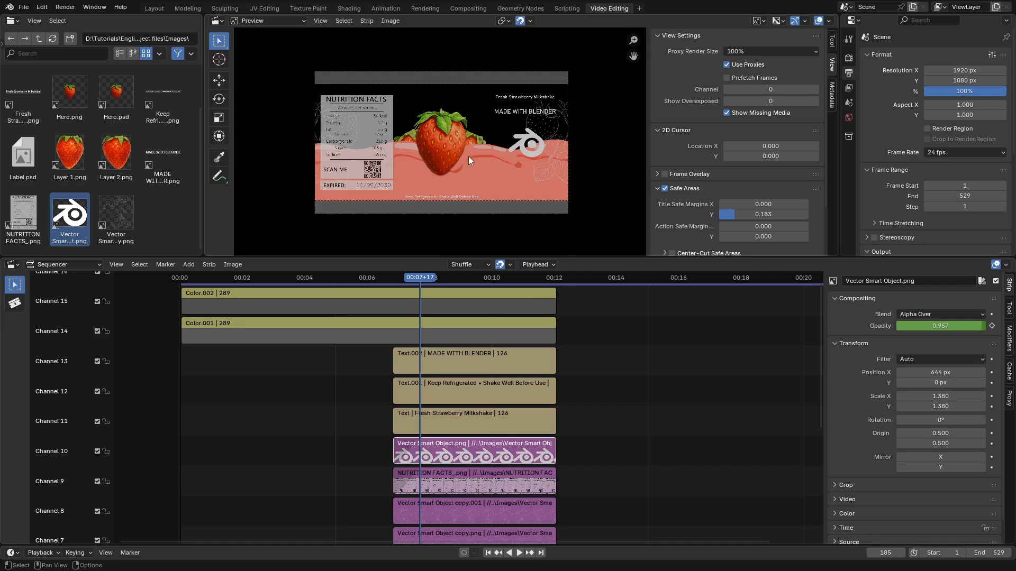
{"action": "scroll", "coordinate": [461, 150], "scroll_direction": "up", "scroll_amount": 2}
{"action": "scroll", "coordinate": [439, 135], "scroll_direction": "down", "scroll_amount": 3}
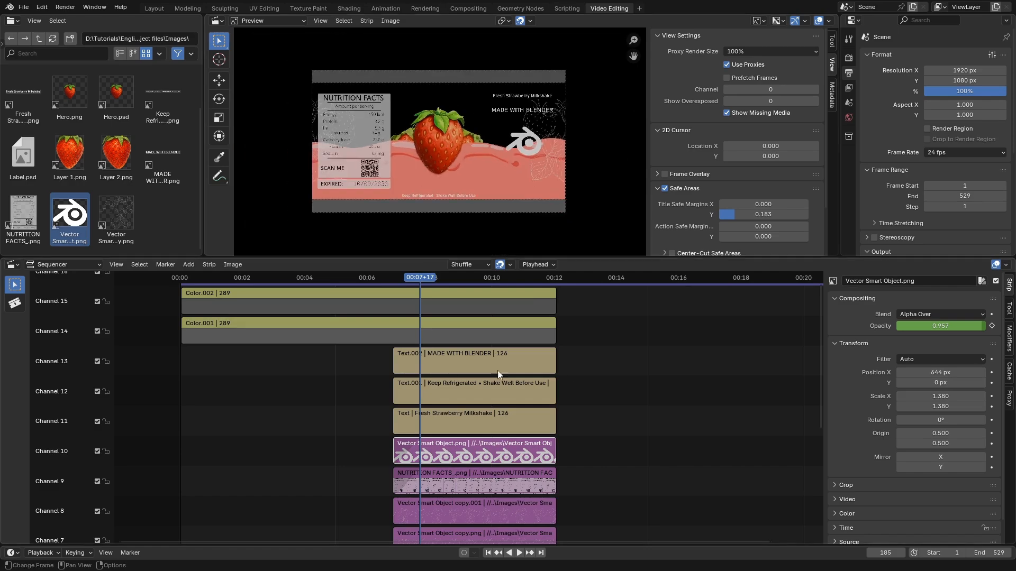
Move the Color.001 and Color.002 strips up two channels together, to channels 16 and 17
{"action": "scroll", "coordinate": [592, 424], "scroll_direction": "down", "scroll_amount": 3}
{"action": "scroll", "coordinate": [591, 424], "scroll_direction": "down", "scroll_amount": 2}
{"action": "left_click_drag", "start_coordinate": [557, 344], "coordinate": [440, 364]}
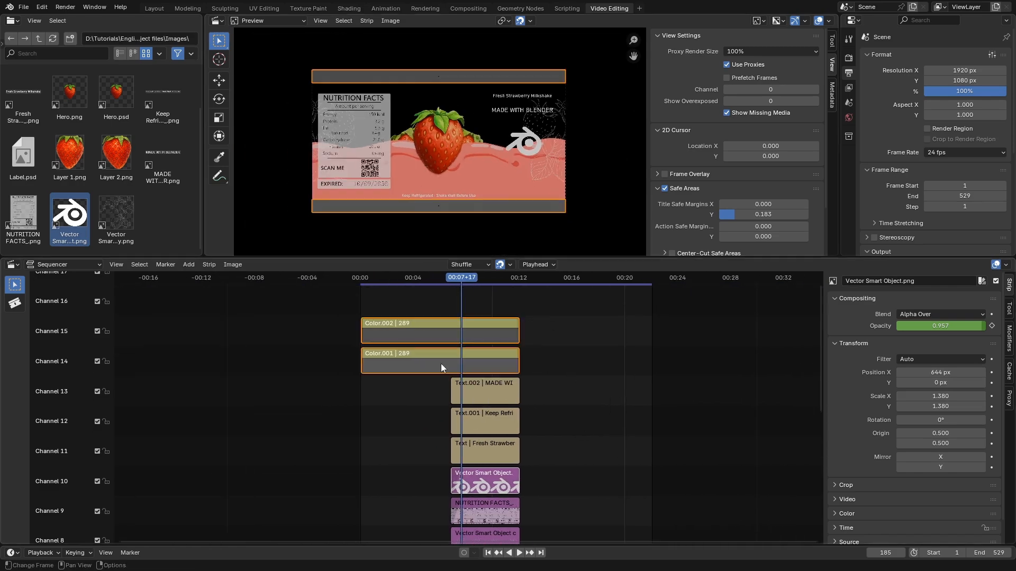
{"action": "key", "text": "g"}
{"action": "left_click", "coordinate": [440, 312]}
{"action": "left_click", "coordinate": [440, 334]}
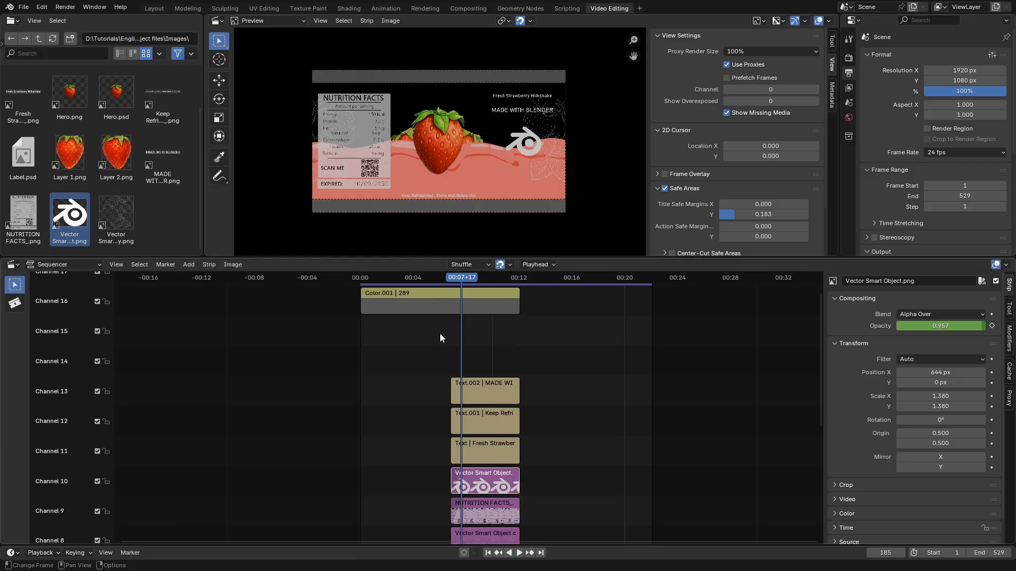
Add Letters00000001.tif through Letters00000010.tif from the Letters folder as one image strip in channel 14, starting where the text strips start
{"action": "scroll", "coordinate": [90, 130], "scroll_direction": "up", "scroll_amount": 2}
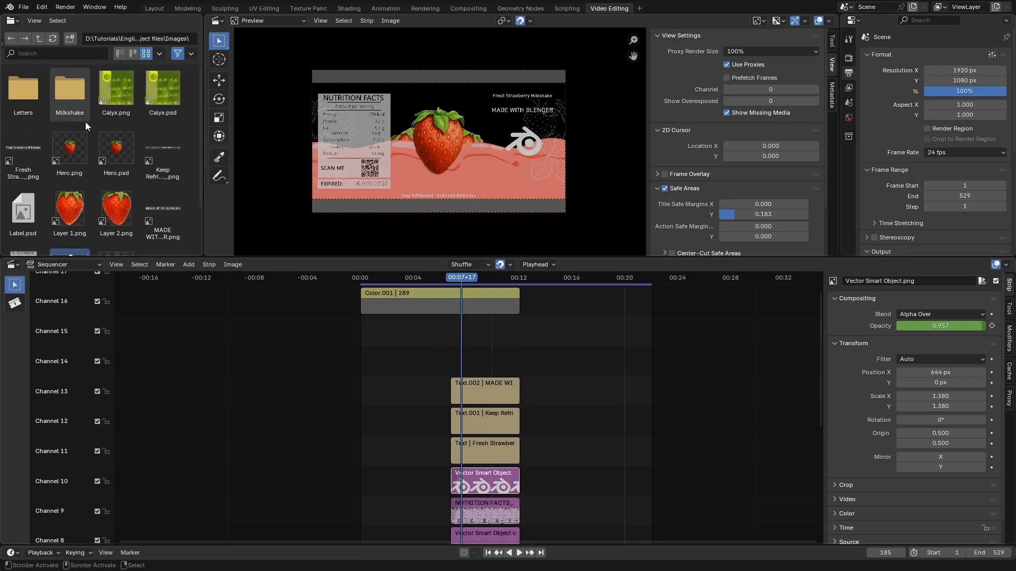
{"action": "left_click", "coordinate": [37, 93]}
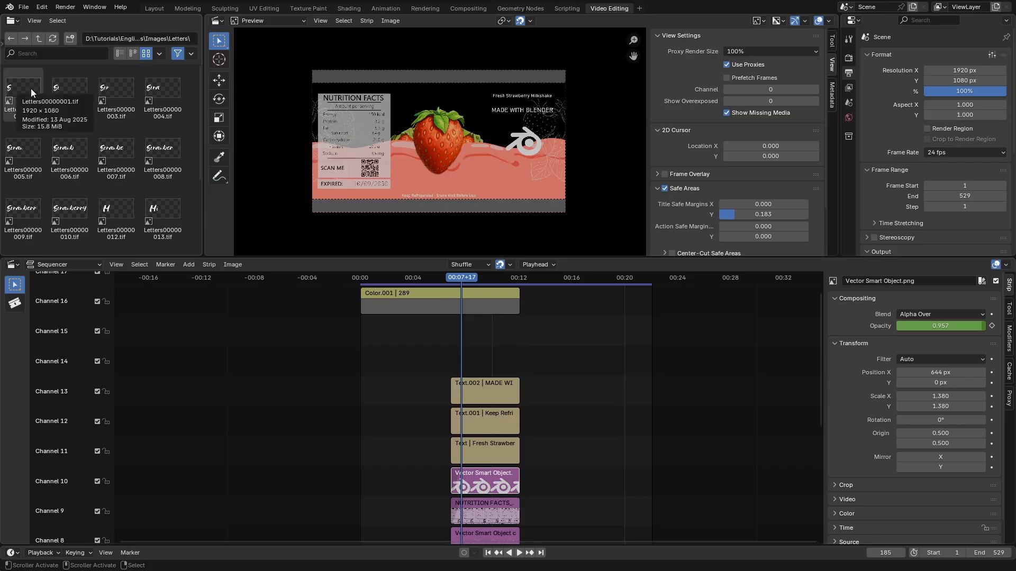
{"action": "left_click", "coordinate": [30, 88]}
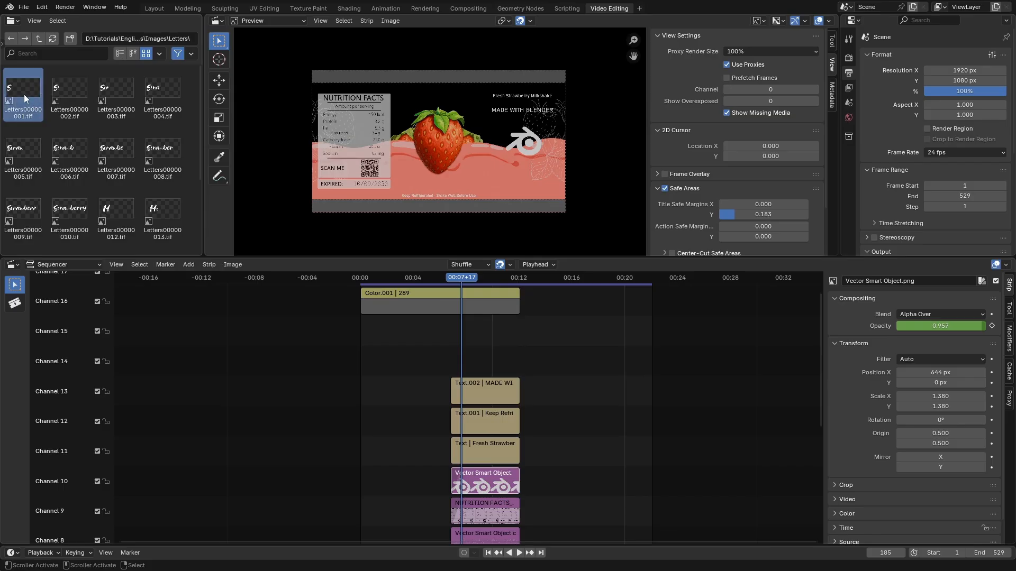
{"action": "scroll", "coordinate": [49, 170], "scroll_direction": "down", "scroll_amount": 1}
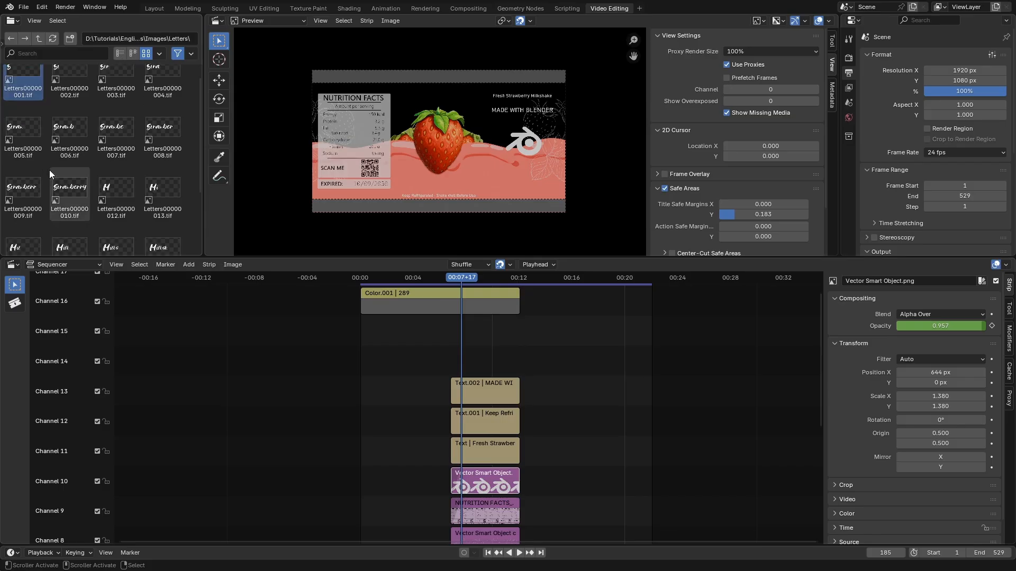
{"action": "left_click", "coordinate": [68, 188], "text": "shift"}
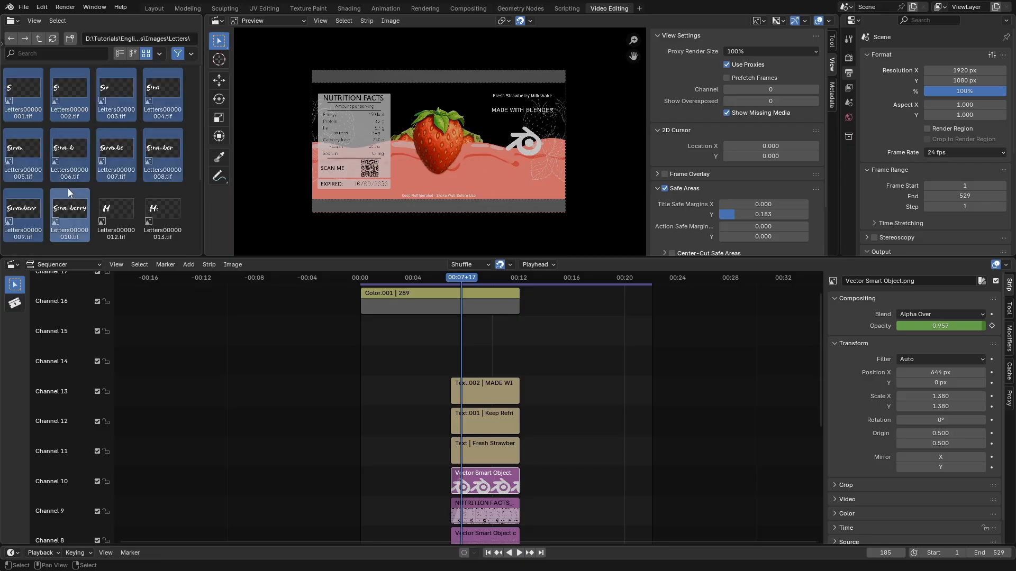
{"action": "left_click_drag", "start_coordinate": [61, 212], "coordinate": [450, 383]}
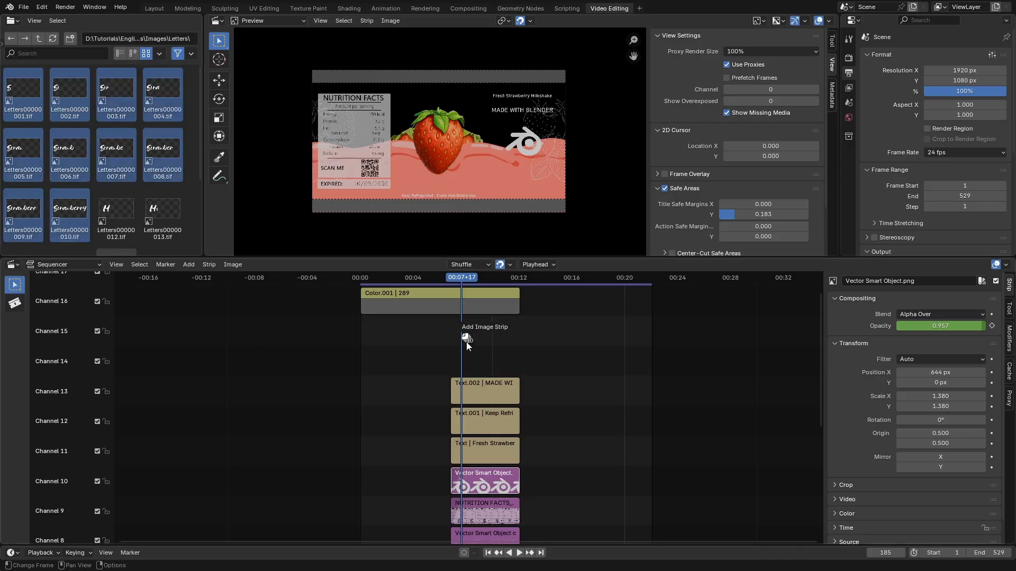
Extend the end of the Letters image strip in channel 14 to frame 289, level with the text strips' end
{"action": "left_click_drag", "start_coordinate": [465, 342], "coordinate": [732, 367]}
{"action": "scroll", "coordinate": [447, 364], "scroll_direction": "up", "scroll_amount": 5}
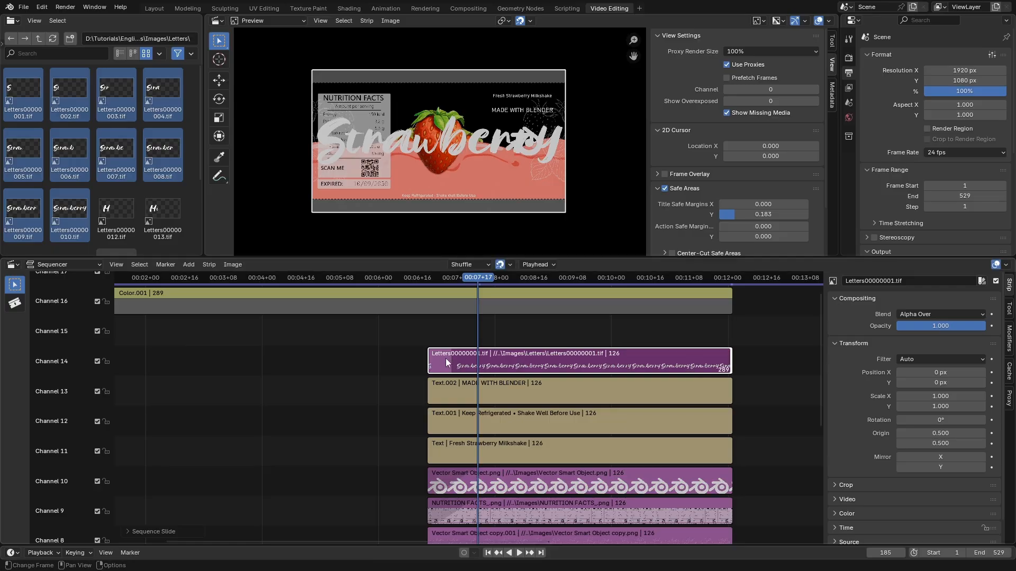
{"action": "scroll", "coordinate": [446, 362], "scroll_direction": "up", "scroll_amount": 4}
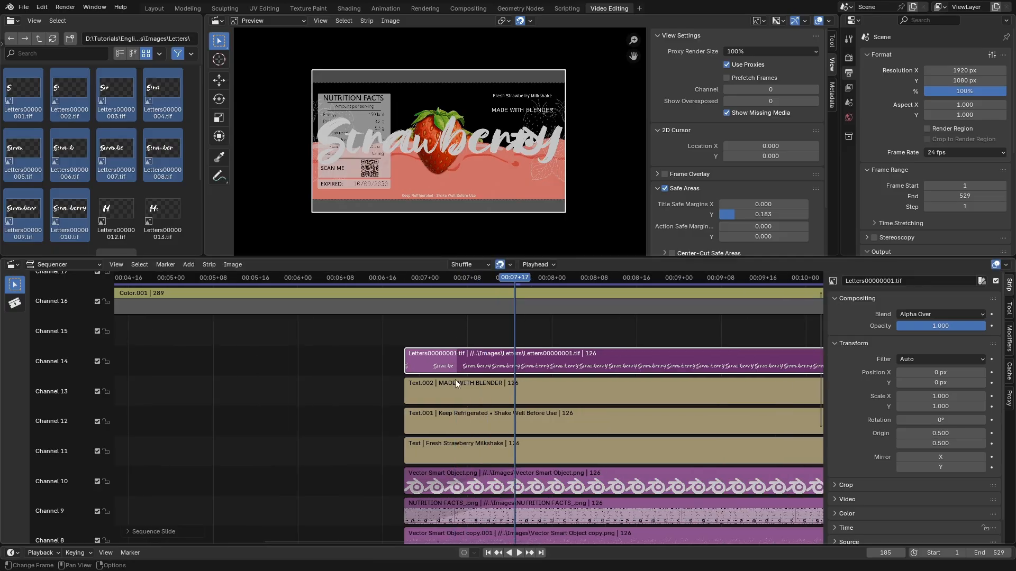
{"action": "scroll", "coordinate": [455, 379], "scroll_direction": "down", "scroll_amount": 7}
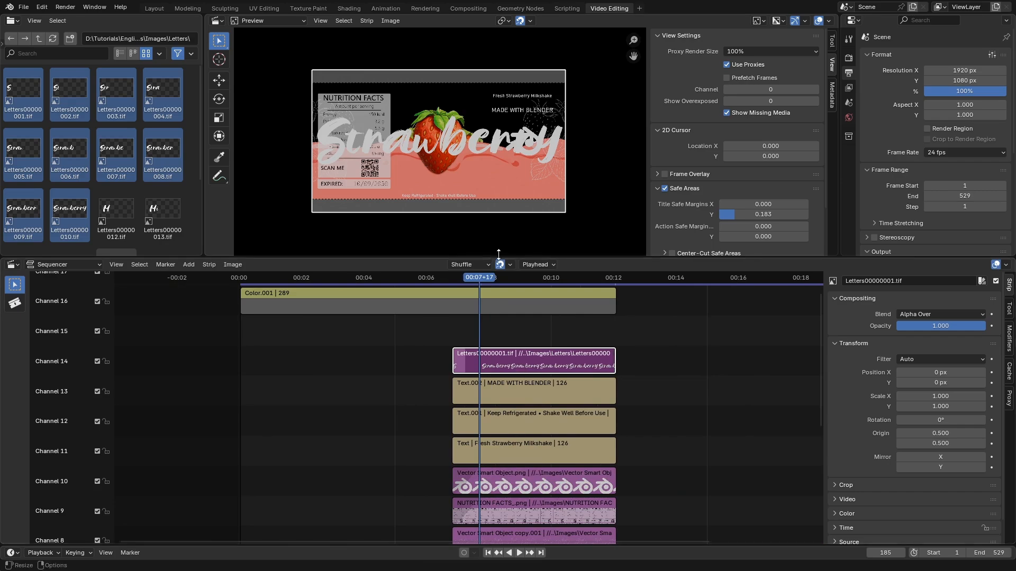
Scale the Strawberry lettering strip to 0.280 in both X and Y and raise it to Position Y 347 px
{"action": "left_click_drag", "start_coordinate": [941, 396], "coordinate": [833, 406]}
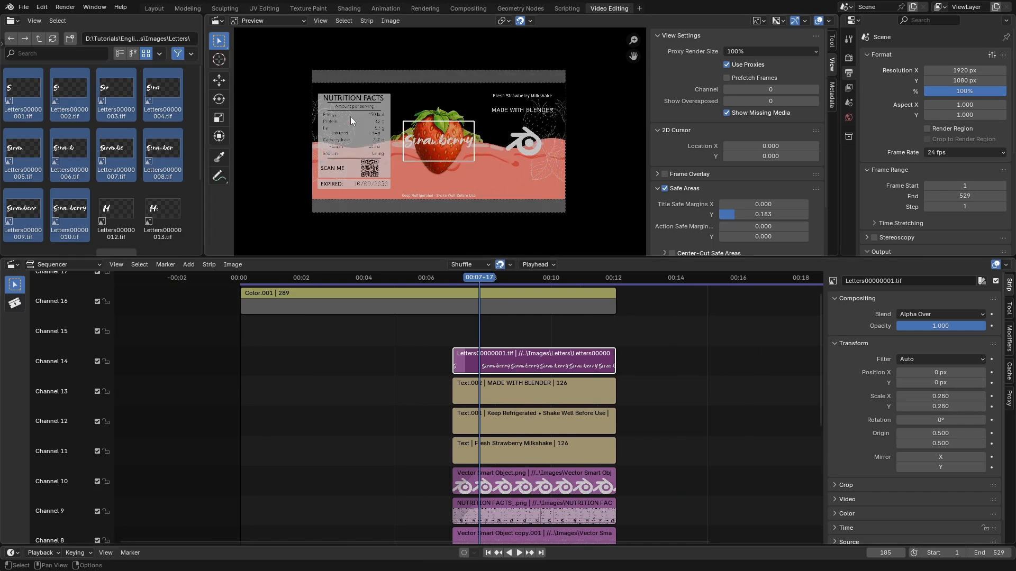
{"action": "scroll", "coordinate": [490, 142], "scroll_direction": "up", "scroll_amount": 3}
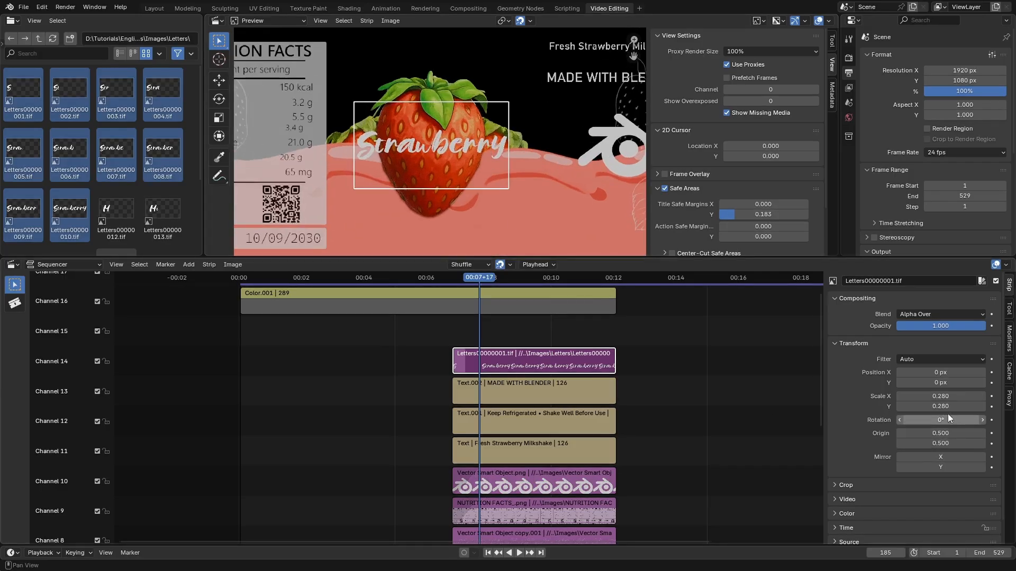
{"action": "left_click_drag", "start_coordinate": [941, 383], "coordinate": [968, 382]}
{"action": "scroll", "coordinate": [459, 199], "scroll_direction": "down", "scroll_amount": 3}
{"action": "scroll", "coordinate": [452, 147], "scroll_direction": "up", "scroll_amount": 1}
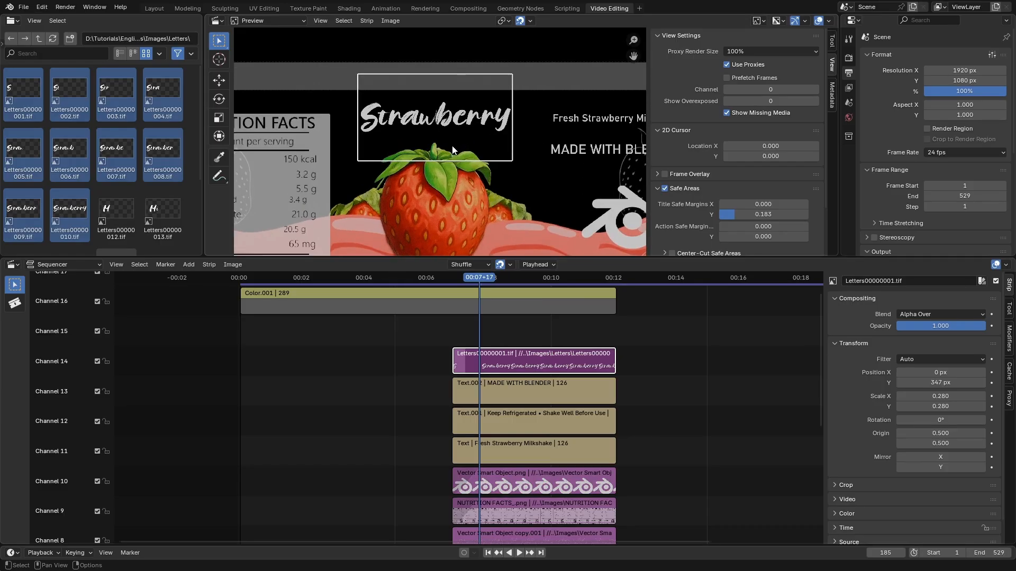
{"action": "scroll", "coordinate": [459, 127], "scroll_direction": "down", "scroll_amount": 1}
{"action": "scroll", "coordinate": [448, 183], "scroll_direction": "down", "scroll_amount": 2}
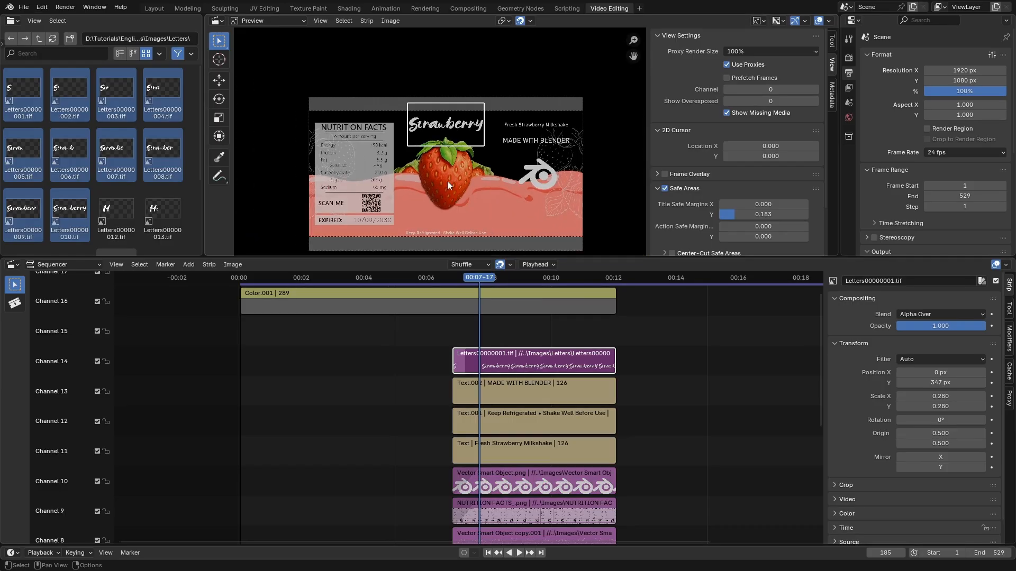
Rotate the Strawberry lettering 10° and shift it to Position X -75 px and Y 301 px
{"action": "scroll", "coordinate": [447, 182], "scroll_direction": "up", "scroll_amount": 2}
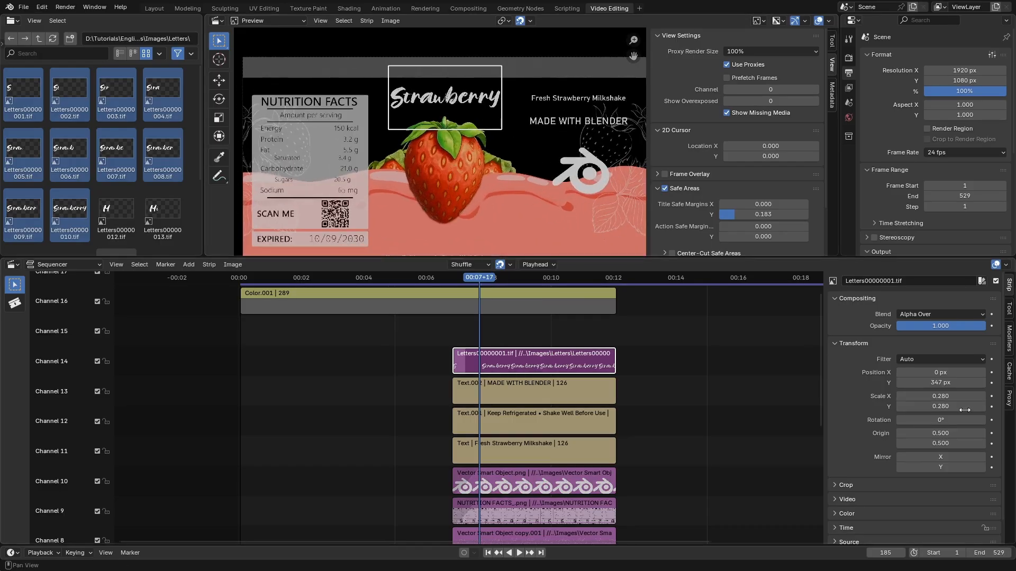
{"action": "left_click_drag", "start_coordinate": [950, 422], "coordinate": [970, 421]}
{"action": "left_click_drag", "start_coordinate": [941, 382], "coordinate": [936, 380]}
{"action": "left_click_drag", "start_coordinate": [940, 372], "coordinate": [923, 372]}
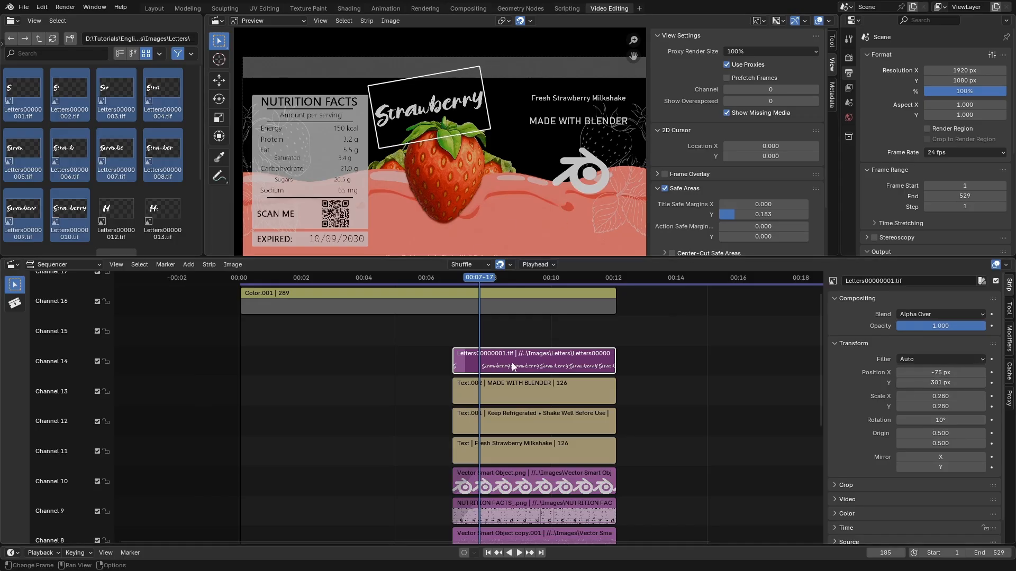
Add Letters00000012.tif through Letters00000020.tif as one image strip in channel 15, starting where the Strawberry letters finish, and extend its end to frame 289
{"action": "left_click", "coordinate": [114, 201]}
{"action": "scroll", "coordinate": [114, 140], "scroll_direction": "down", "scroll_amount": 5}
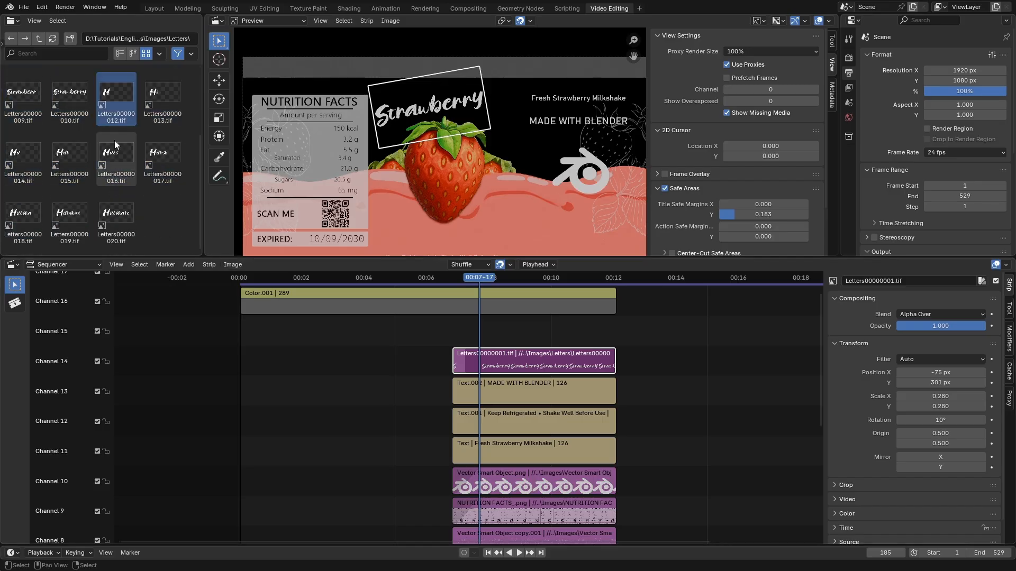
{"action": "left_click", "coordinate": [116, 213], "text": "shift"}
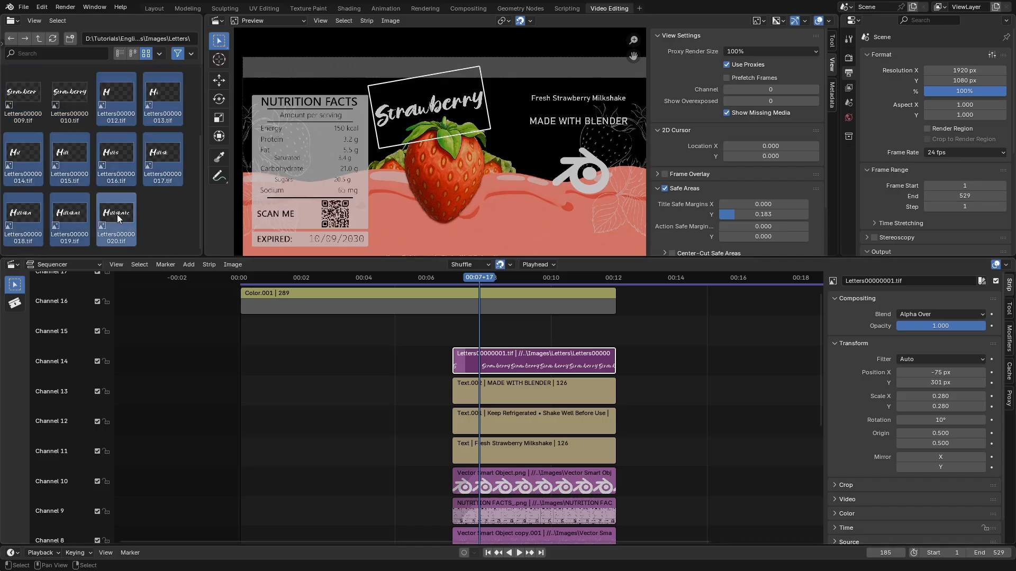
{"action": "left_click_drag", "start_coordinate": [144, 117], "coordinate": [472, 339]}
{"action": "scroll", "coordinate": [475, 333], "scroll_direction": "up", "scroll_amount": 5}
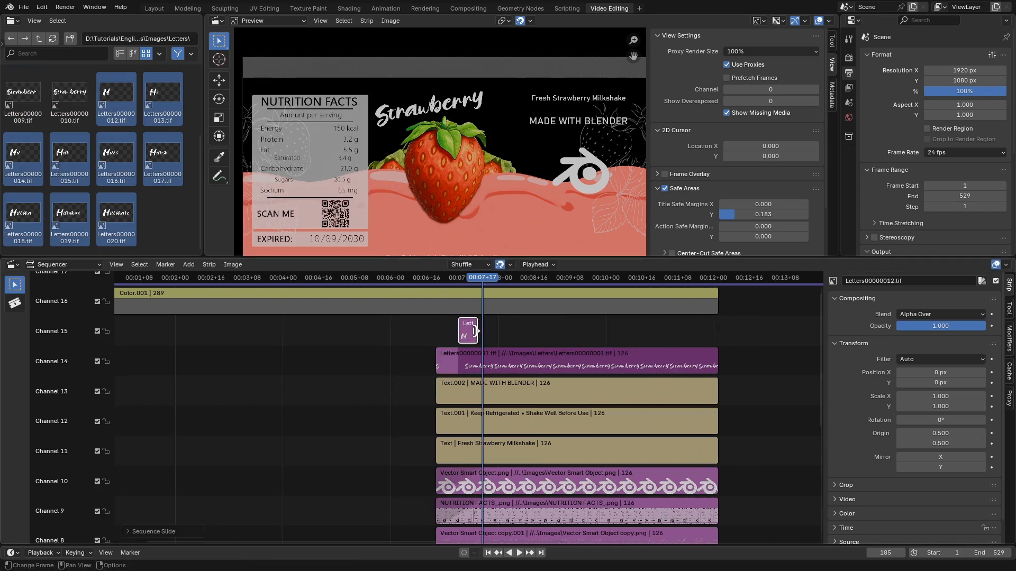
{"action": "scroll", "coordinate": [475, 334], "scroll_direction": "down", "scroll_amount": 1}
{"action": "left_click_drag", "start_coordinate": [477, 333], "coordinate": [759, 334]}
Scale the Milkshake lettering strip in channel 15 to 0.280 in both X and Y
{"action": "mouse_move", "coordinate": [457, 285]}
{"action": "left_mouse_down"}
{"action": "mouse_move", "coordinate": [420, 284]}
{"action": "mouse_move", "coordinate": [450, 290]}
{"action": "left_mouse_up"}
{"action": "left_click", "coordinate": [466, 280]}
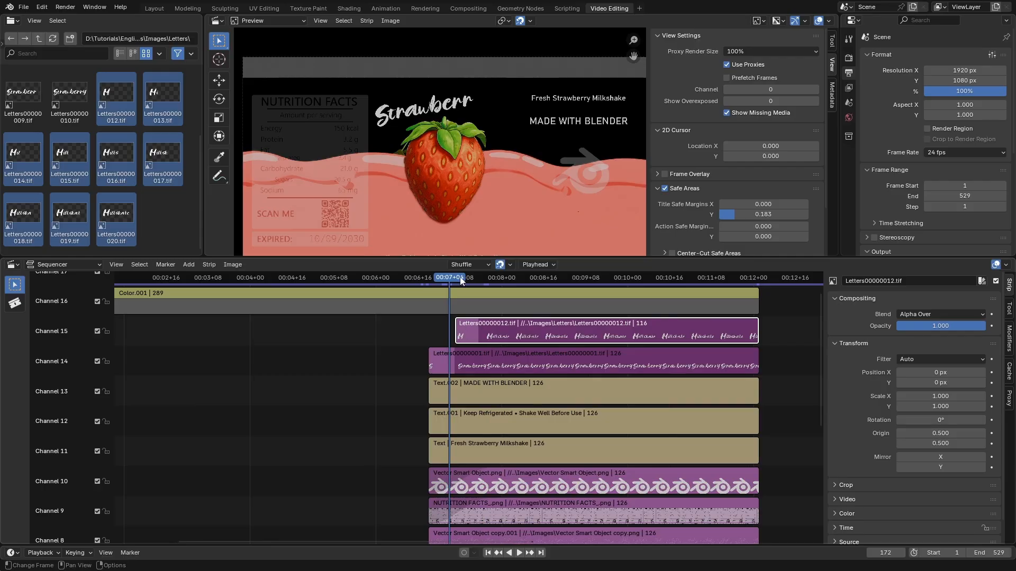
{"action": "left_click", "coordinate": [500, 365]}
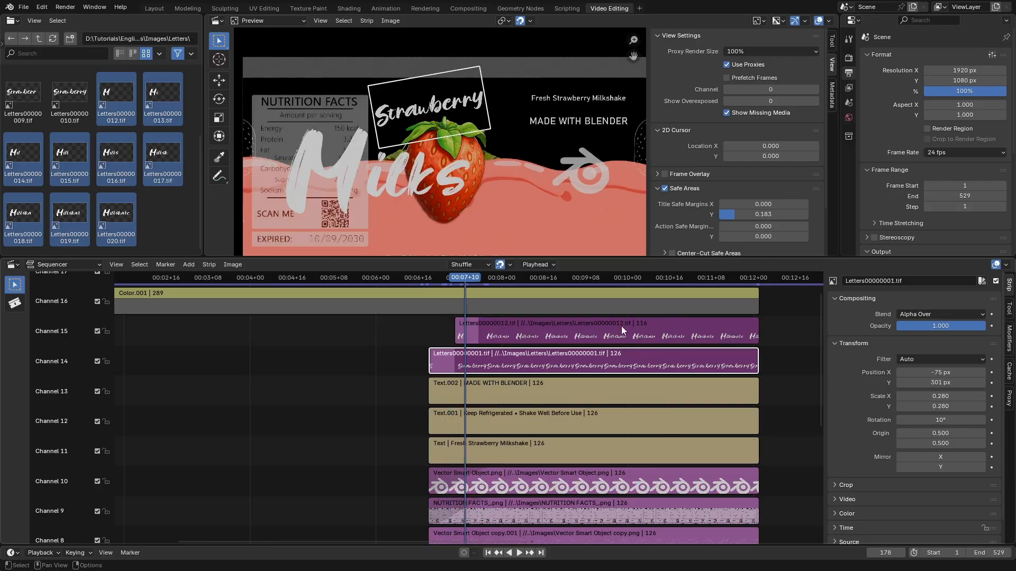
{"action": "left_click", "coordinate": [586, 326]}
{"action": "left_click_drag", "start_coordinate": [936, 396], "coordinate": [945, 405]}
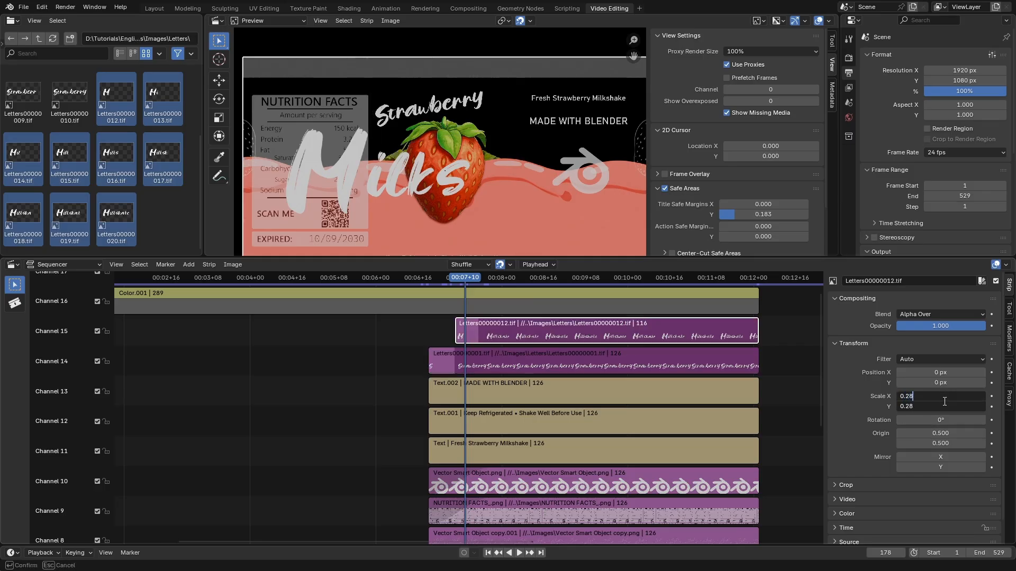
{"action": "key", "text": "Return"}
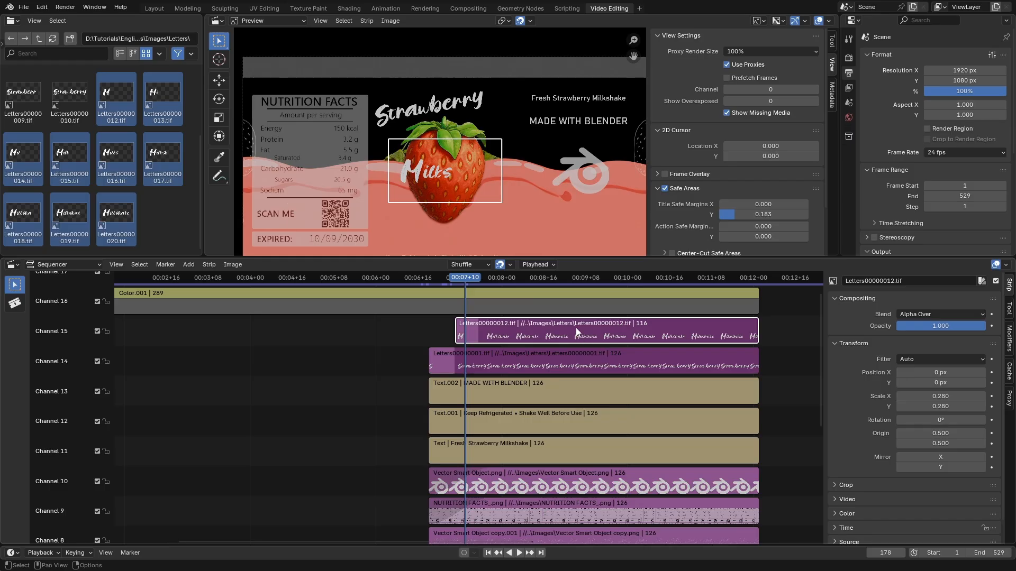
Position the Milkshake lettering at X 145 px and Y 178 px and rotate it 10° to match the Strawberry lettering
{"action": "left_click_drag", "start_coordinate": [940, 383], "coordinate": [973, 373]}
{"action": "left_click", "coordinate": [498, 359]}
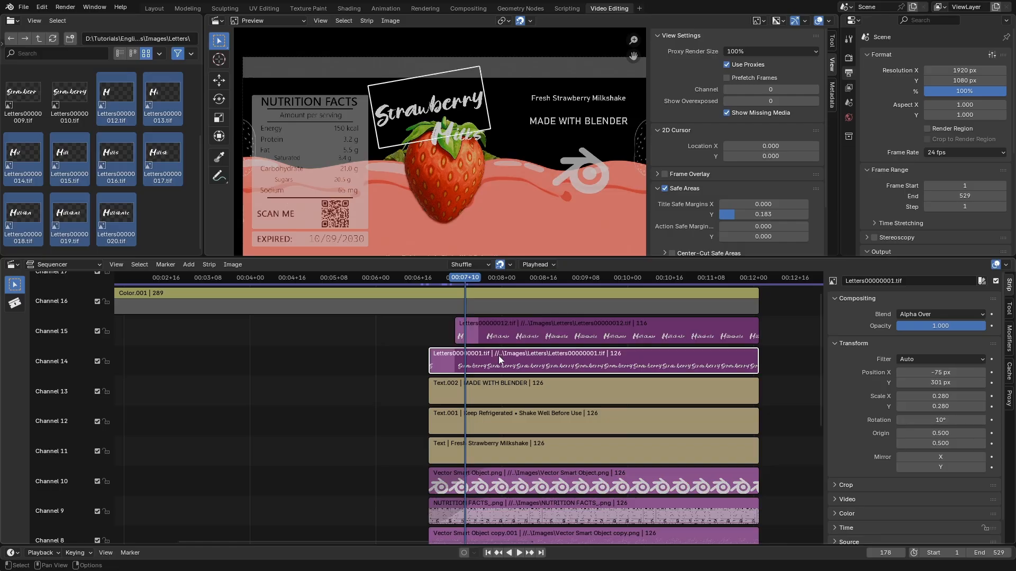
{"action": "left_click", "coordinate": [506, 337]}
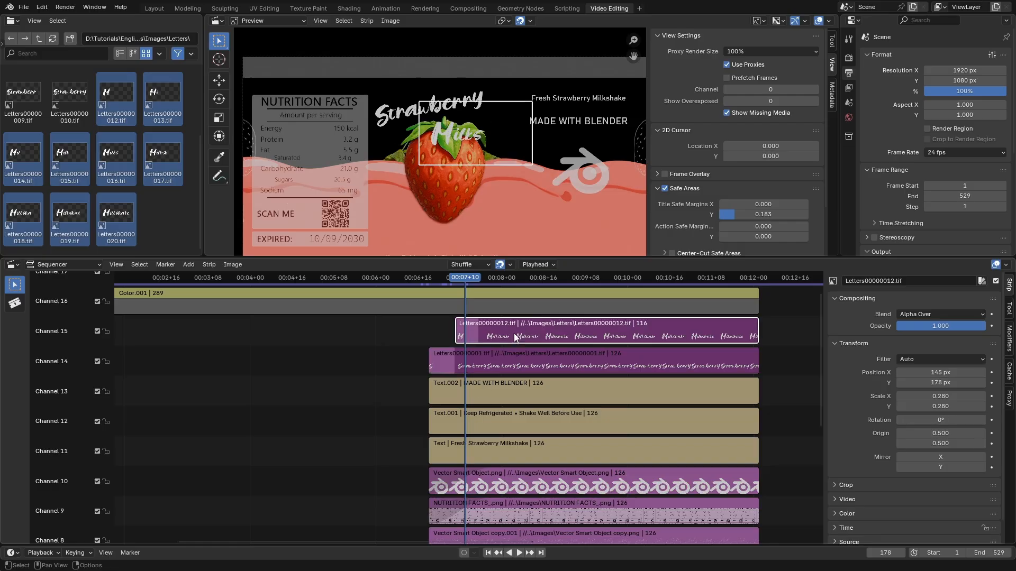
{"action": "left_click", "coordinate": [959, 422]}
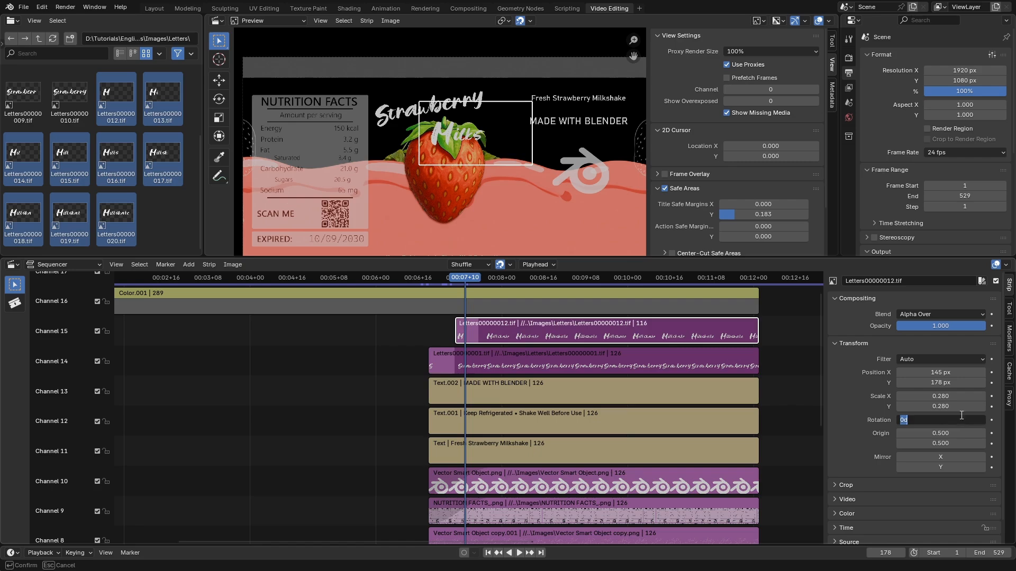
{"action": "key", "text": "Return"}
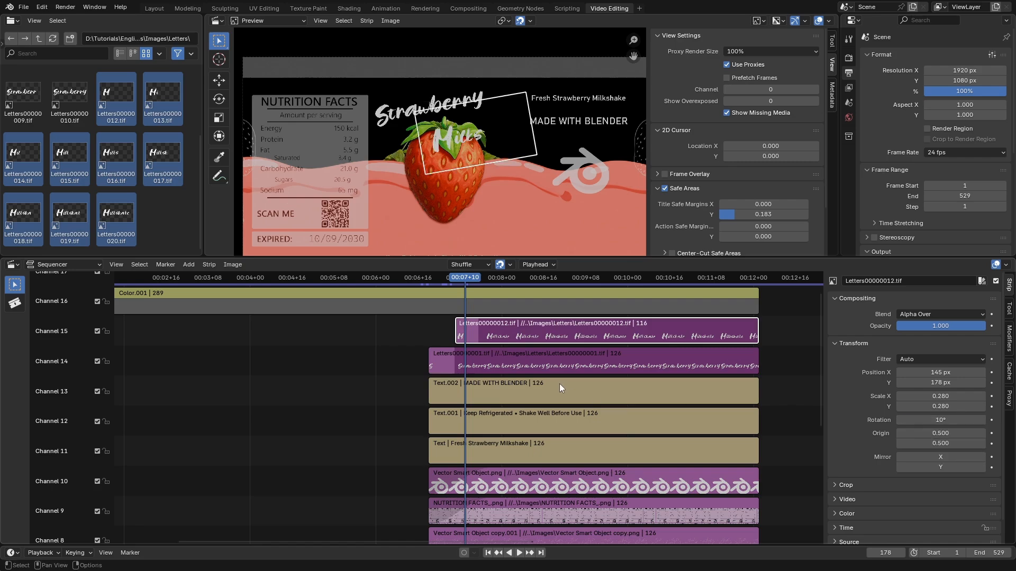
Scrub ahead to check the complete Milkshake lettering, return to frame 1 and save the file
{"action": "left_click_drag", "start_coordinate": [469, 277], "coordinate": [548, 281]}
{"action": "scroll", "coordinate": [450, 120], "scroll_direction": "down", "scroll_amount": 1}
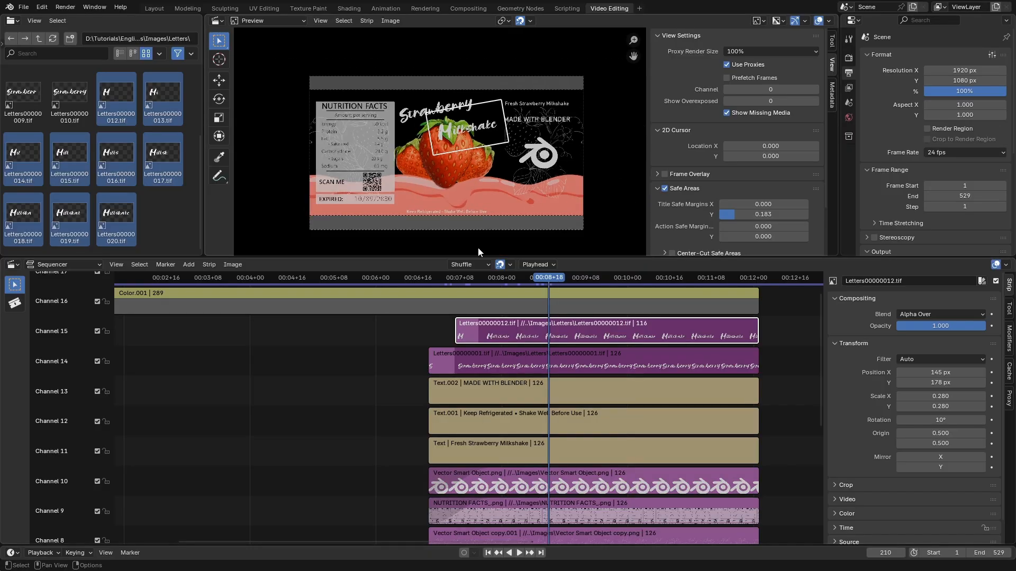
{"action": "scroll", "coordinate": [491, 347], "scroll_direction": "down", "scroll_amount": 5}
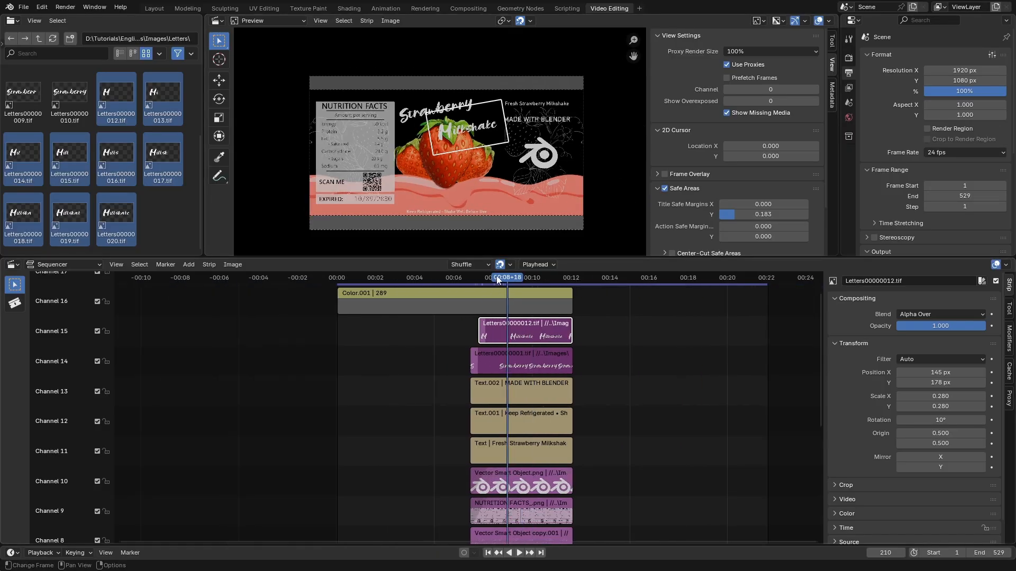
{"action": "left_click_drag", "start_coordinate": [453, 276], "coordinate": [339, 277]}
{"action": "left_click", "coordinate": [488, 553]}
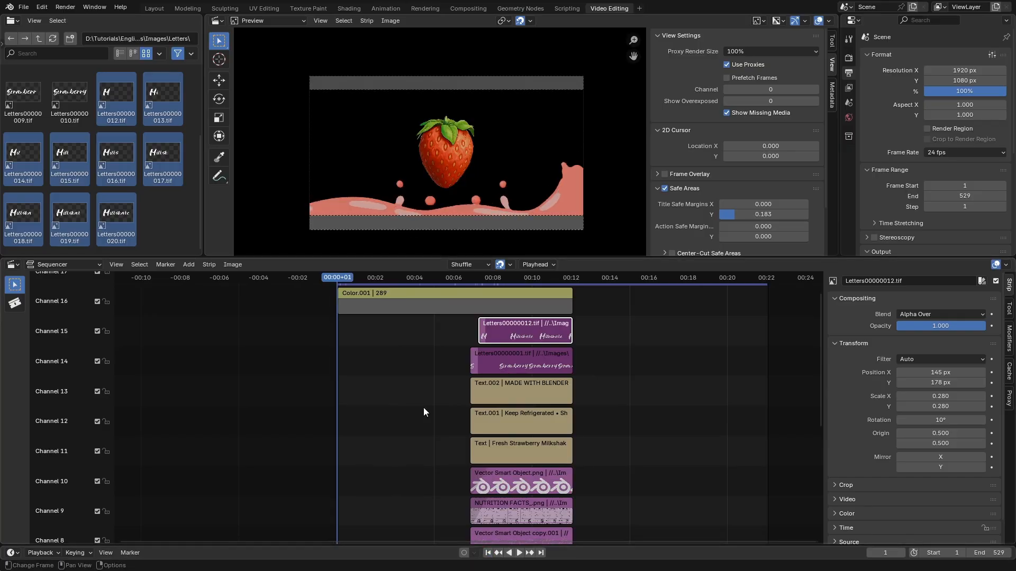
{"action": "key", "text": "ctrl+s"}
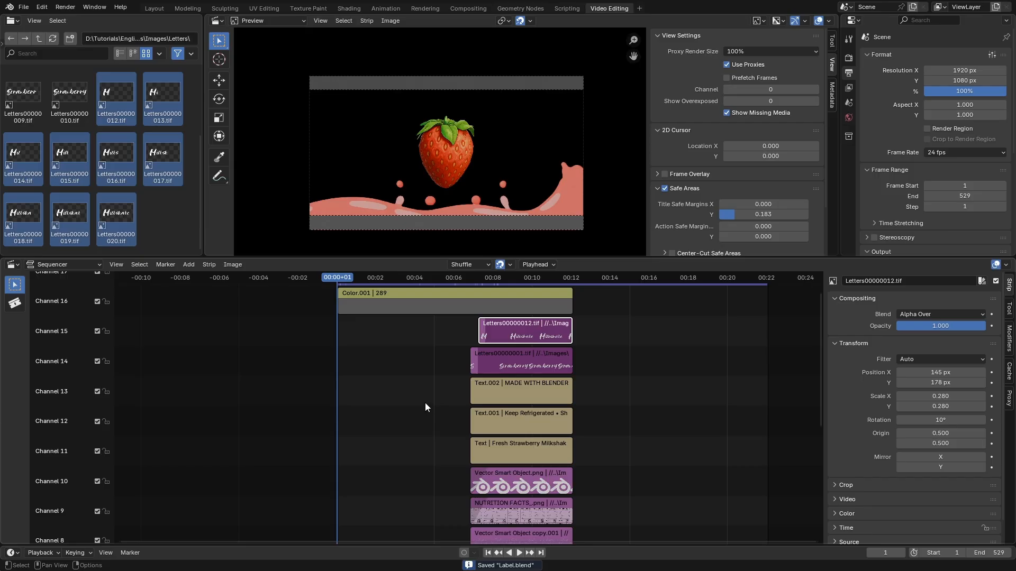
Play the animation from frame 1 to frame 200 to review the label and its lettering
{"action": "left_click", "coordinate": [519, 552]}
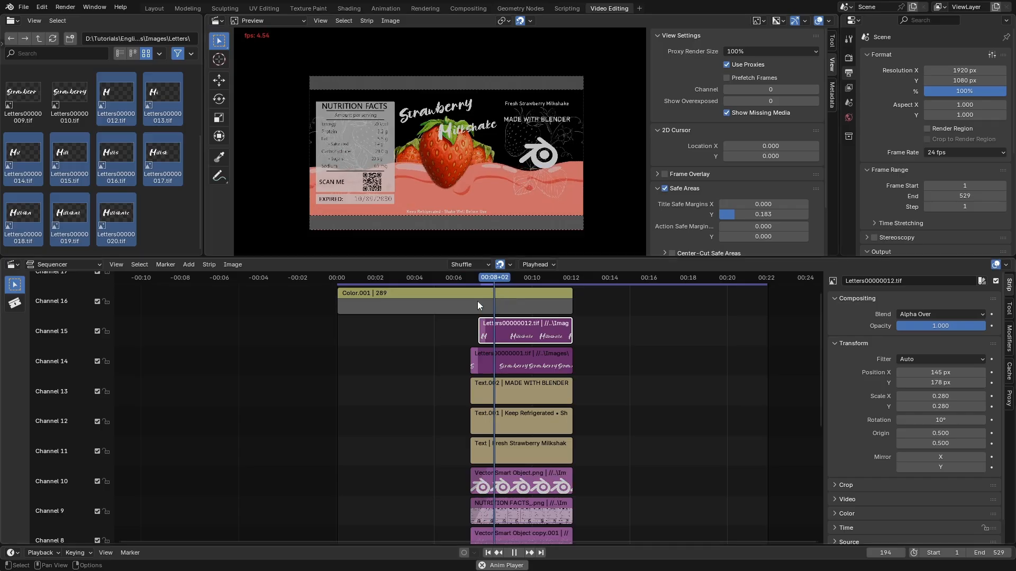
{"action": "key", "text": "space"}
{"action": "scroll", "coordinate": [524, 437], "scroll_direction": "up", "scroll_amount": 2}
{"action": "scroll", "coordinate": [525, 437], "scroll_direction": "down", "scroll_amount": 2}
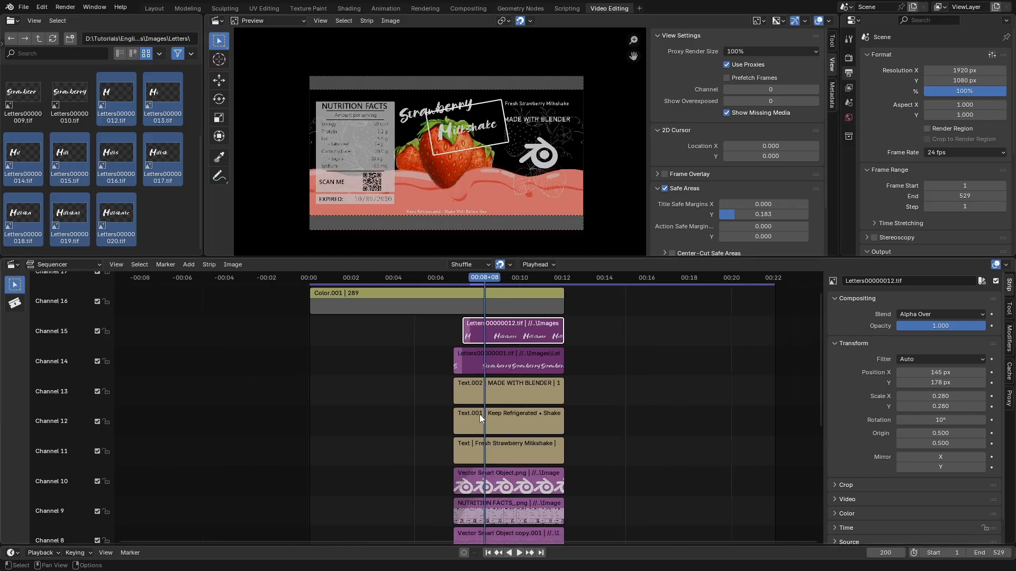
Try to add a Fade In to the Fresh Strawberry Milkshake text strip in channel 11
{"action": "left_click", "coordinate": [523, 479]}
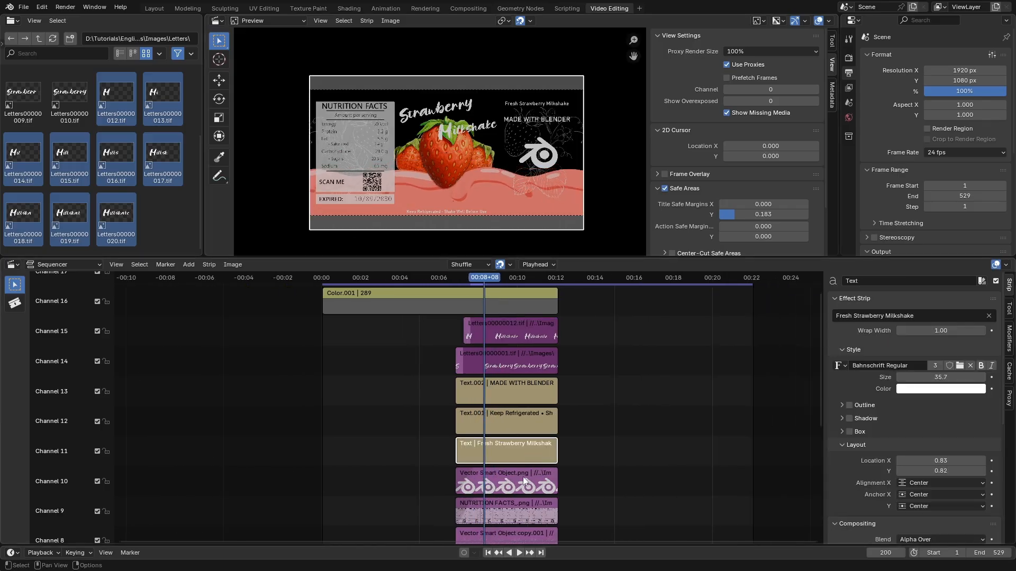
{"action": "left_click", "coordinate": [513, 396]}
{"action": "left_click", "coordinate": [515, 450]}
{"action": "right_click", "coordinate": [513, 449]}
{"action": "mouse_move", "coordinate": [512, 446]}
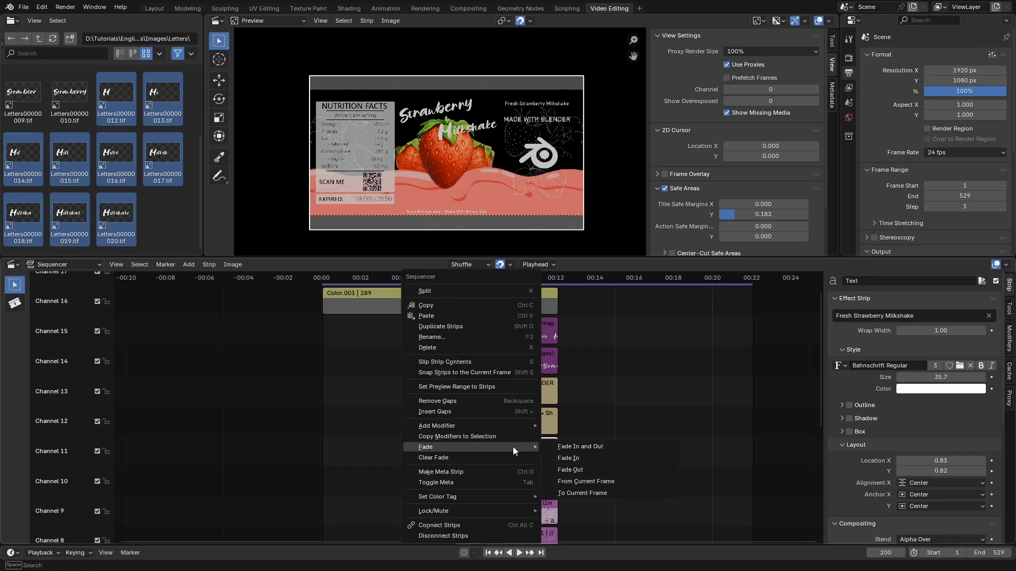
{"action": "left_click", "coordinate": [579, 458]}
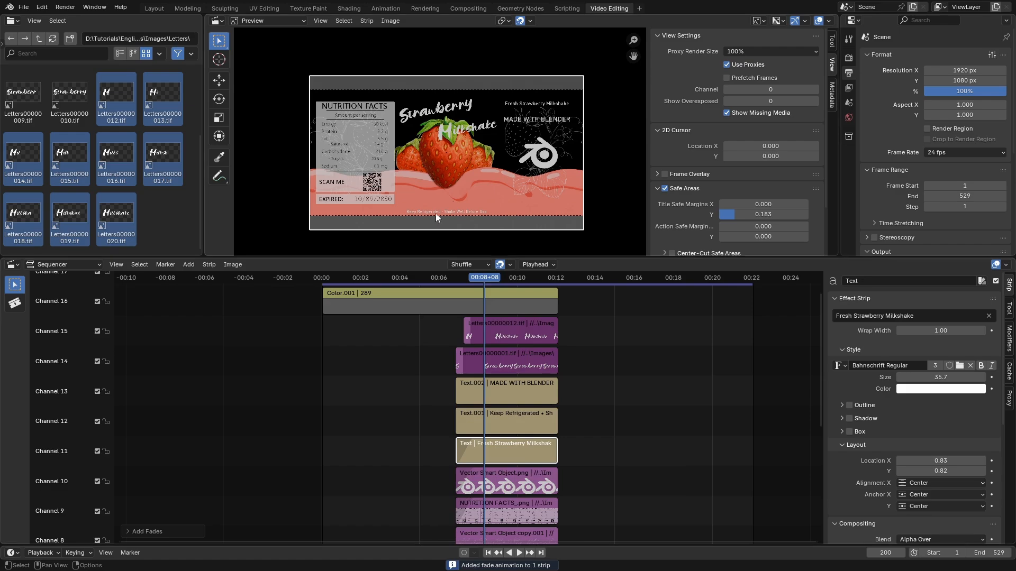
{"action": "left_click", "coordinate": [531, 411]}
{"action": "scroll", "coordinate": [531, 414], "scroll_direction": "up", "scroll_amount": 3}
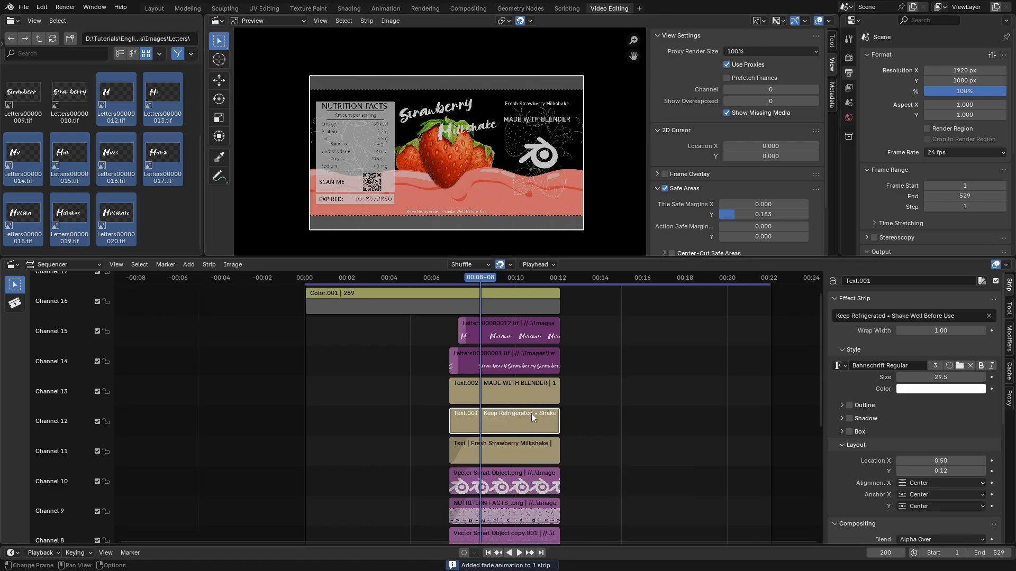
{"action": "left_click", "coordinate": [498, 446]}
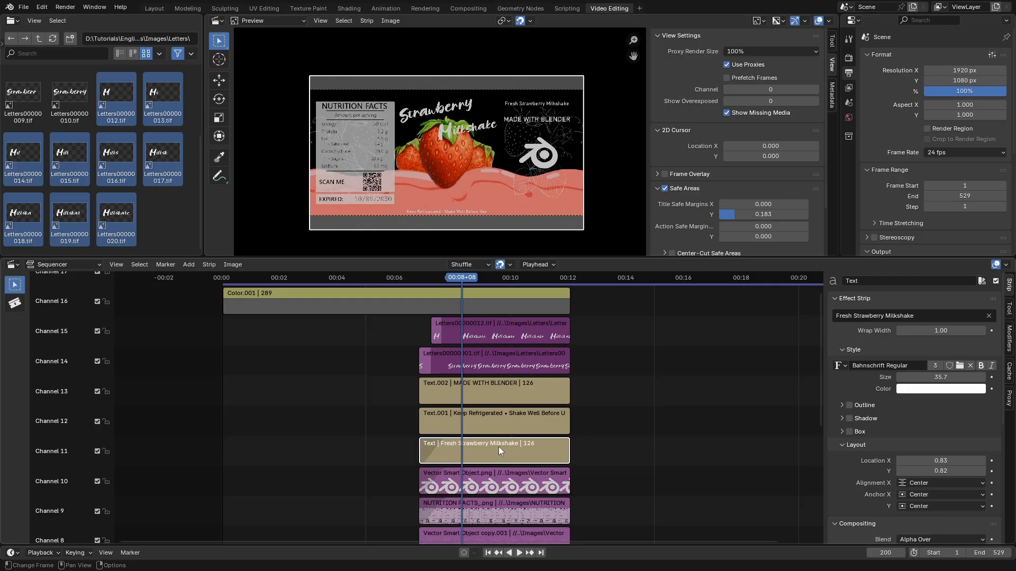
{"action": "key", "text": "ctrl+z"}
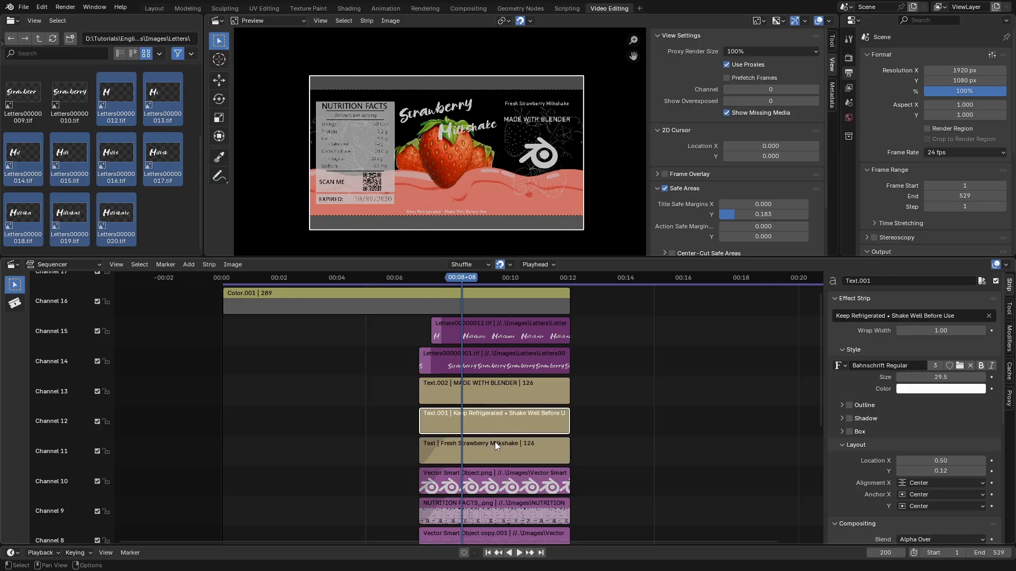
{"action": "key", "text": "ctrl+shift+z"}
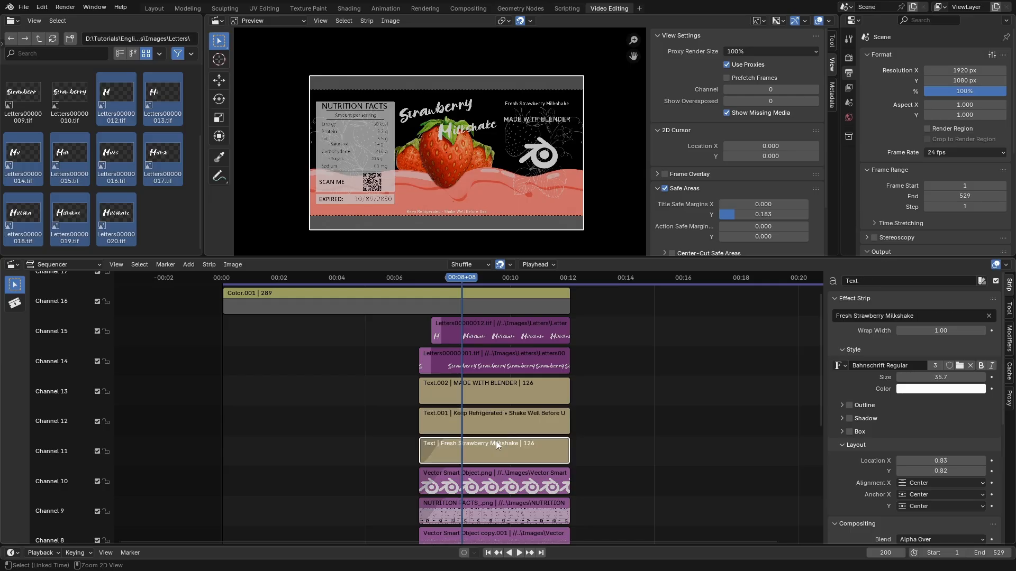
Add a Fade In to the Keep Refrigerated text strip in channel 12
{"action": "left_click", "coordinate": [496, 424]}
{"action": "right_click", "coordinate": [496, 424]}
{"action": "mouse_move", "coordinate": [496, 423]}
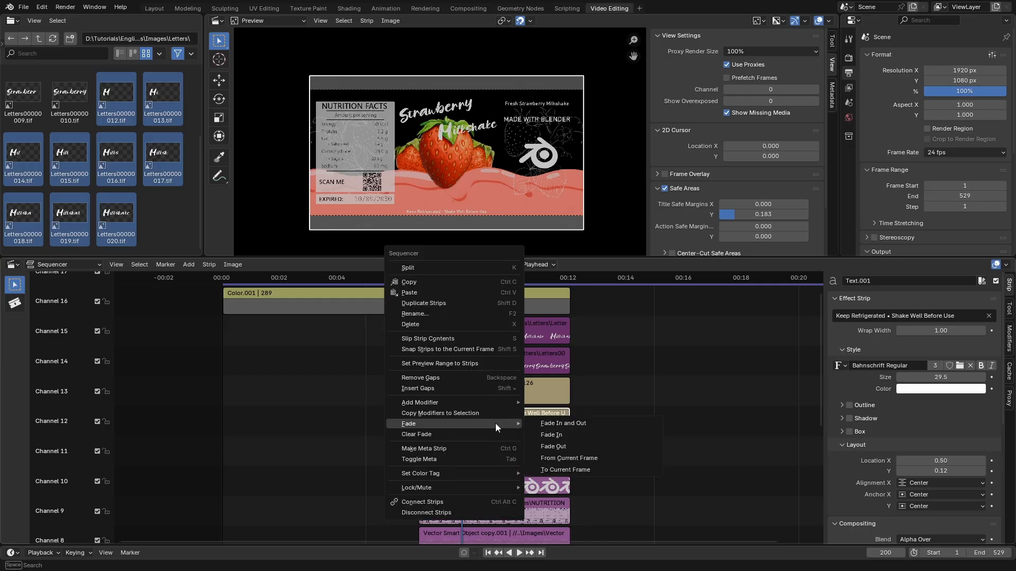
{"action": "left_click", "coordinate": [560, 434]}
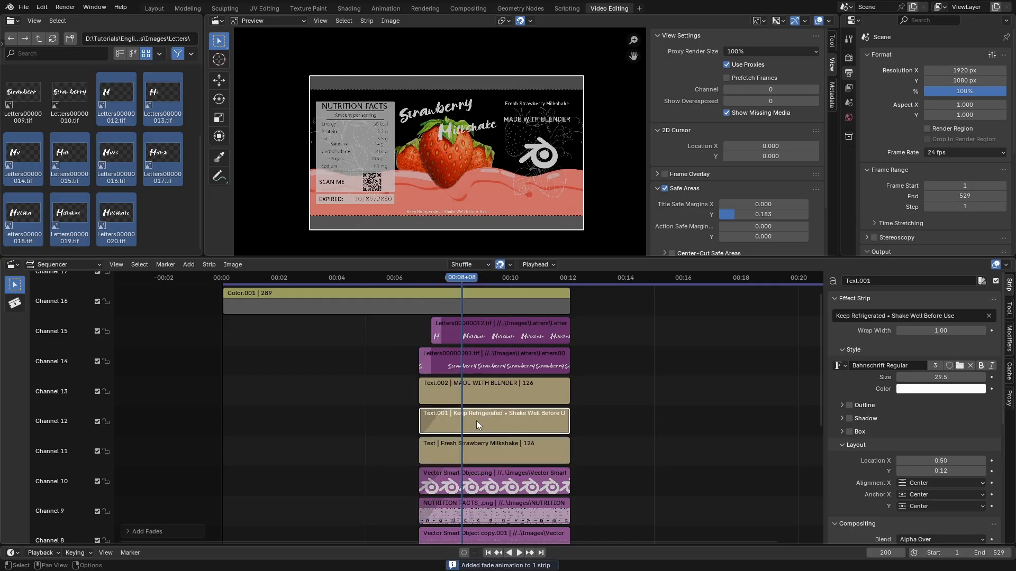
Move to frame 164, where the text strips start, and apply a Fade In to the Fresh Strawberry Milkshake text strip
{"action": "left_click", "coordinate": [495, 453]}
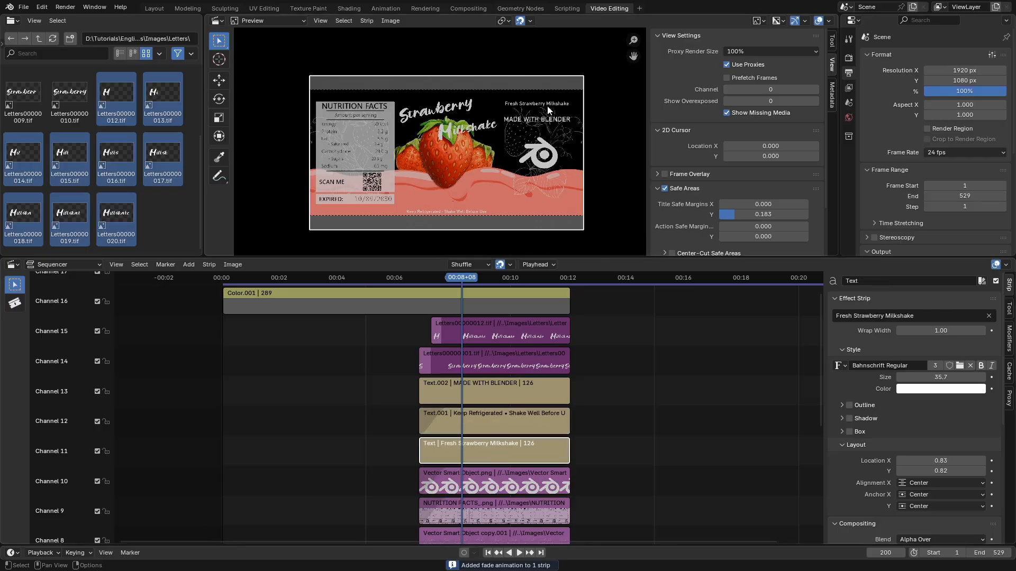
{"action": "scroll", "coordinate": [547, 105], "scroll_direction": "up", "scroll_amount": 2}
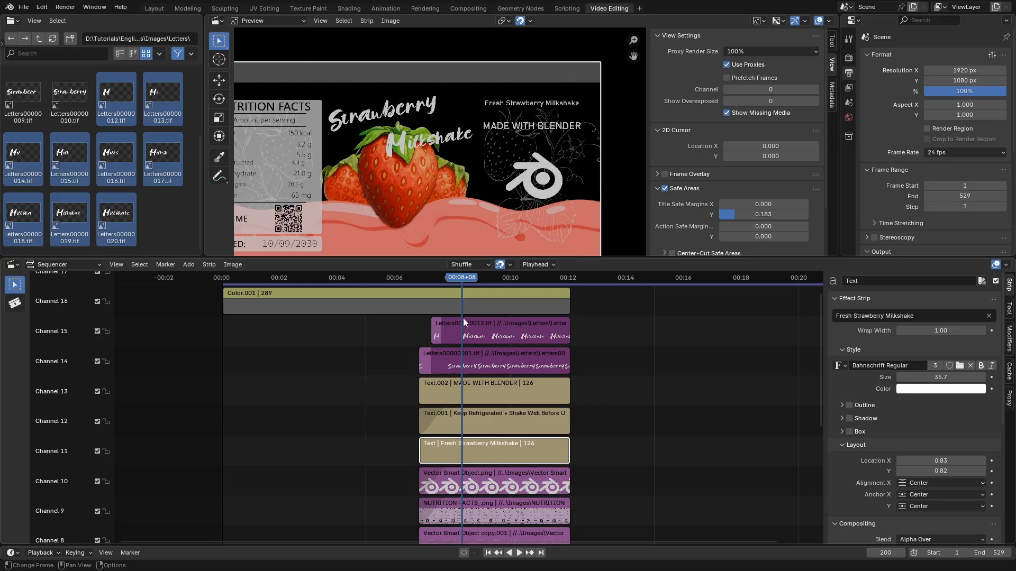
{"action": "left_click_drag", "start_coordinate": [454, 277], "coordinate": [418, 277]}
{"action": "right_click", "coordinate": [469, 454]}
{"action": "mouse_move", "coordinate": [469, 451]}
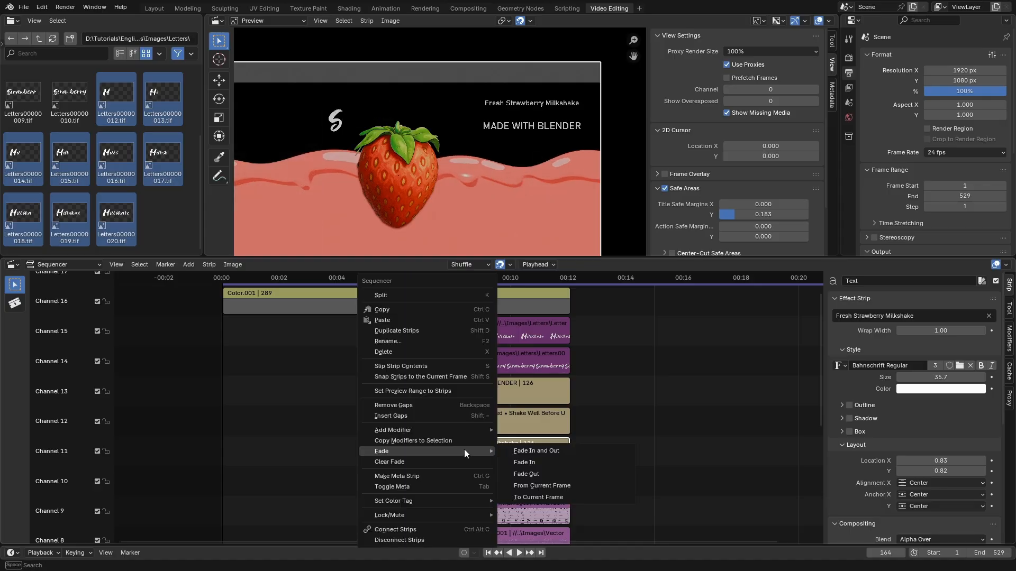
{"action": "left_click", "coordinate": [529, 462]}
Delay the start of the MADE WITH BLENDER strip by 10 frames, level with the channel 15 lettering, with its end at frame 289
{"action": "left_click", "coordinate": [471, 393]}
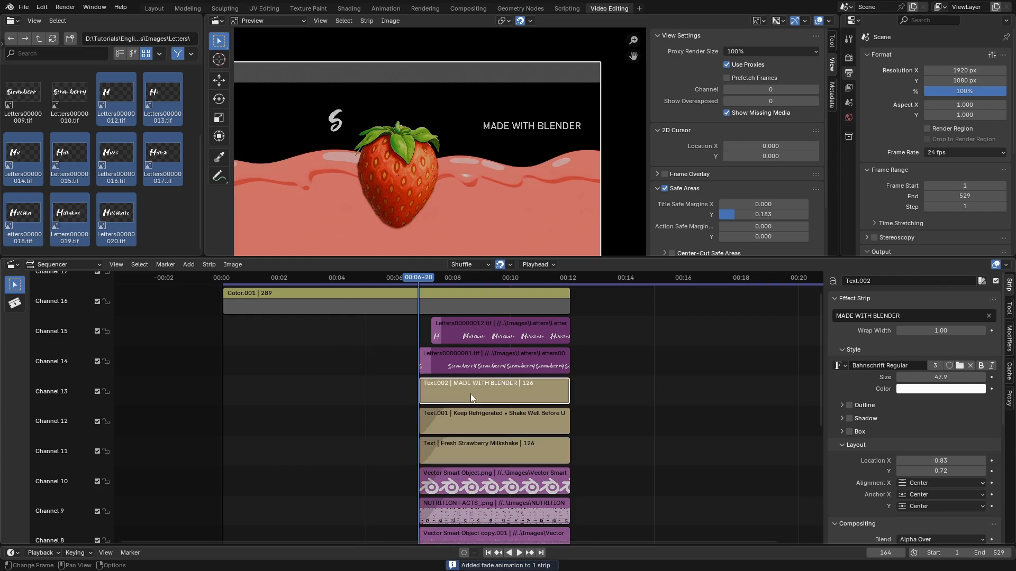
{"action": "left_click_drag", "start_coordinate": [448, 392], "coordinate": [513, 389]}
{"action": "left_click_drag", "start_coordinate": [578, 392], "coordinate": [565, 394]}
{"action": "mouse_move", "coordinate": [453, 393]}
{"action": "left_mouse_down"}
{"action": "mouse_move", "coordinate": [436, 392]}
{"action": "mouse_move", "coordinate": [451, 392]}
{"action": "left_mouse_up"}
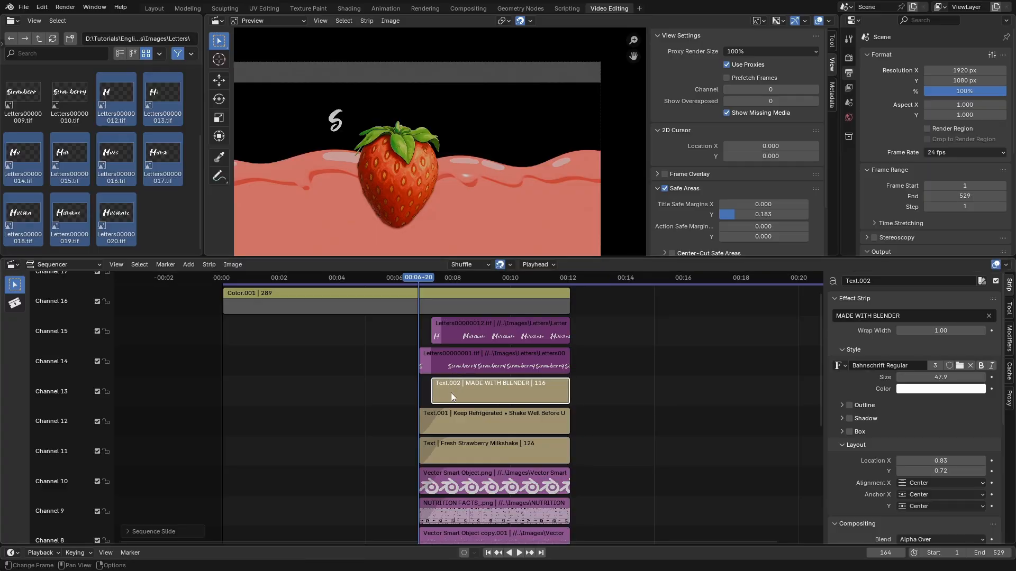
Add a Fade In to the MADE WITH BLENDER text strip in channel 13
{"action": "right_click", "coordinate": [451, 393]}
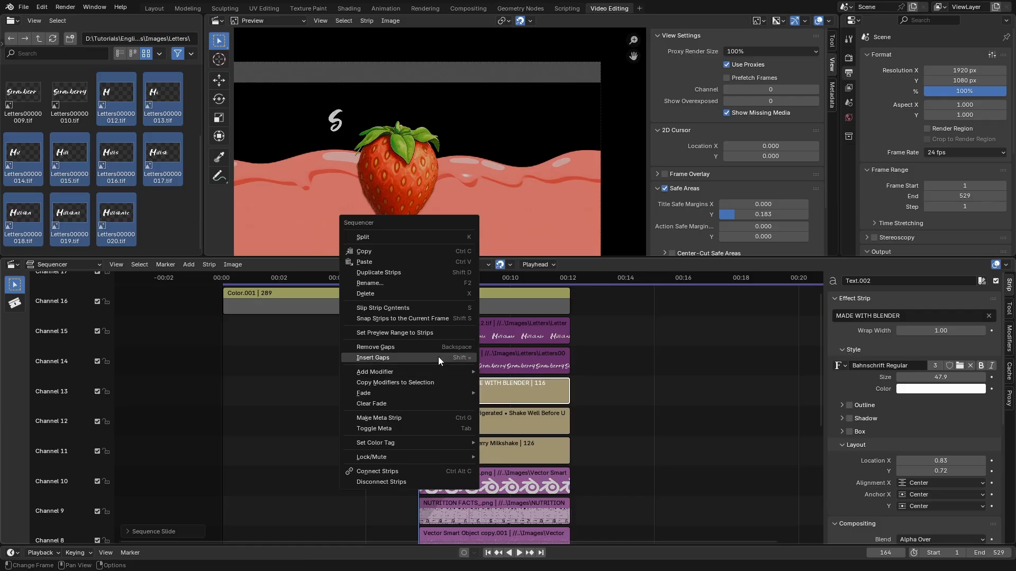
{"action": "mouse_move", "coordinate": [438, 396]}
{"action": "left_click", "coordinate": [498, 404]}
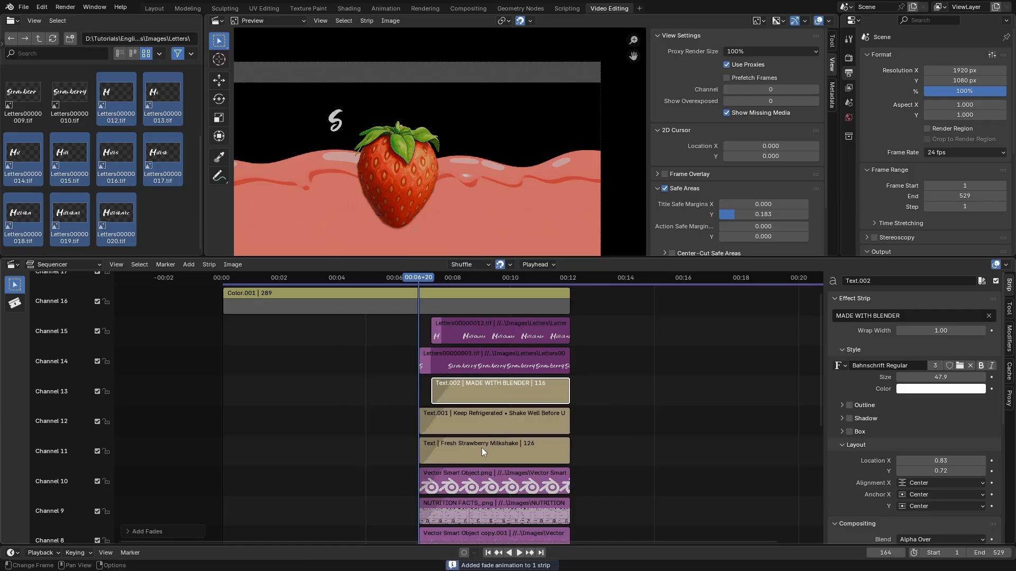
Shift the Blender logo strip in channel 10 about 20 frames later and play the animation to check the timing
{"action": "left_click", "coordinate": [451, 488]}
{"action": "left_click_drag", "start_coordinate": [448, 481], "coordinate": [466, 482]}
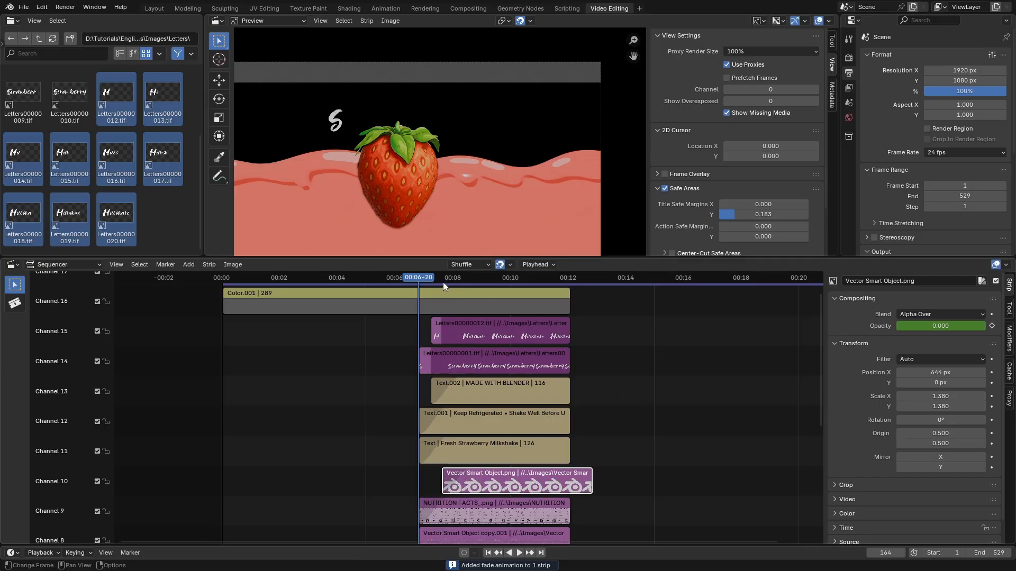
{"action": "left_click", "coordinate": [393, 278]}
{"action": "left_click", "coordinate": [519, 553]}
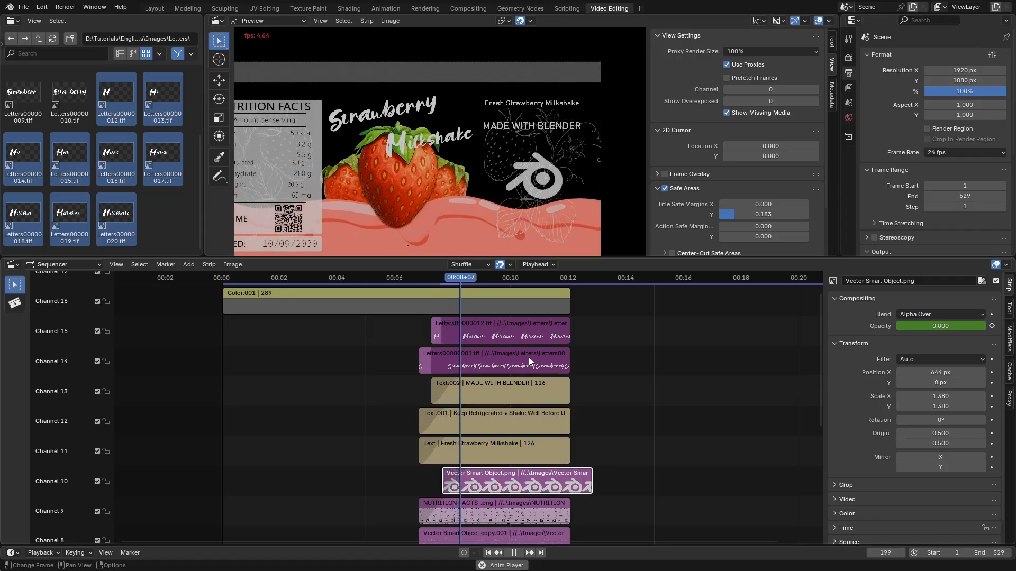
Stop playback and shift both lettering strips in channels 14 and 15 about 28 frames later
{"action": "scroll", "coordinate": [528, 357], "scroll_direction": "down", "scroll_amount": 1}
{"action": "scroll", "coordinate": [522, 365], "scroll_direction": "down", "scroll_amount": 1}
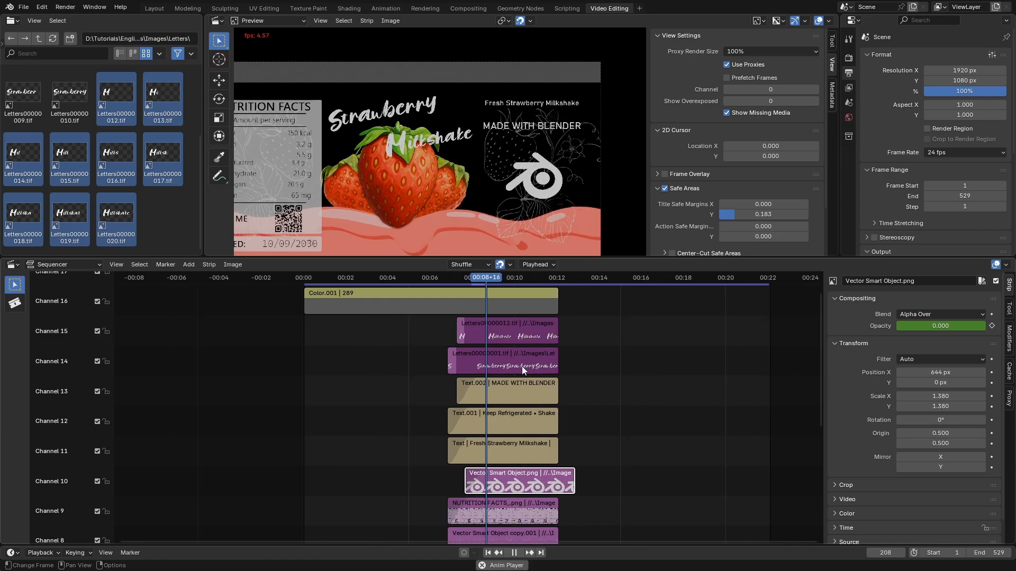
{"action": "key", "text": "space"}
{"action": "scroll", "coordinate": [495, 482], "scroll_direction": "down", "scroll_amount": 2}
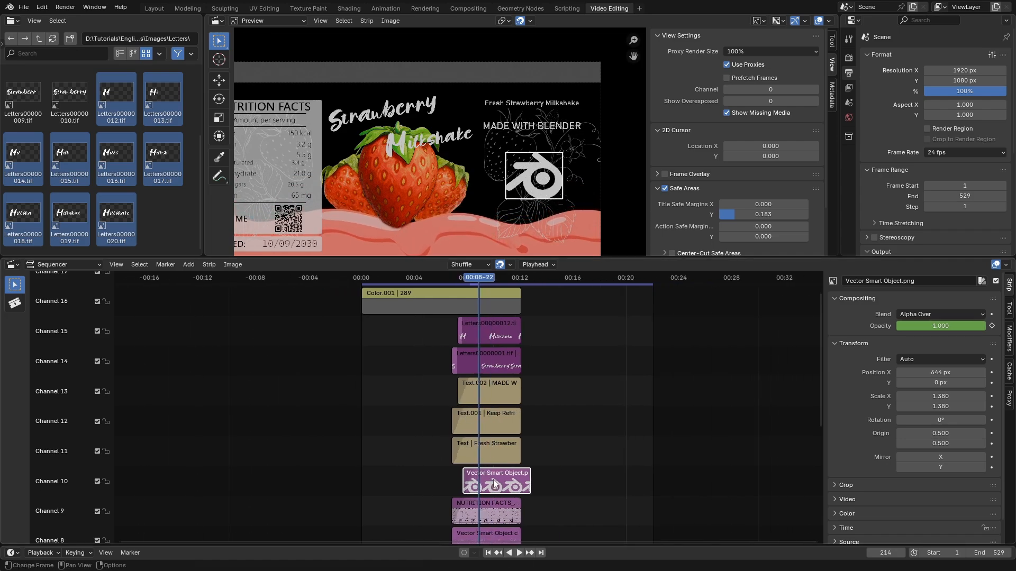
{"action": "scroll", "coordinate": [521, 338], "scroll_direction": "up", "scroll_amount": 3}
{"action": "left_click_drag", "start_coordinate": [538, 327], "coordinate": [460, 365]}
{"action": "key", "text": "g"}
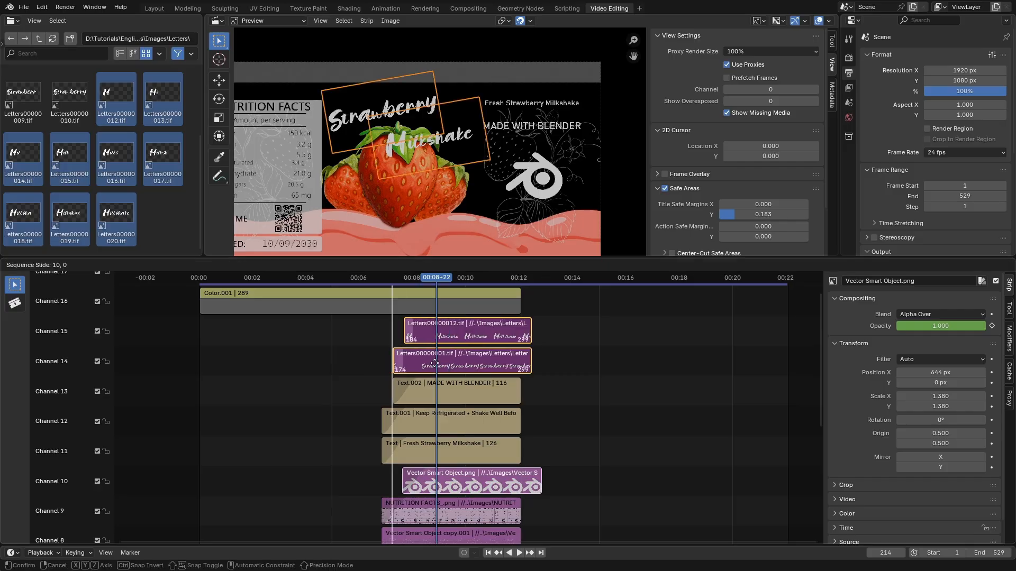
{"action": "left_click", "coordinate": [449, 365]}
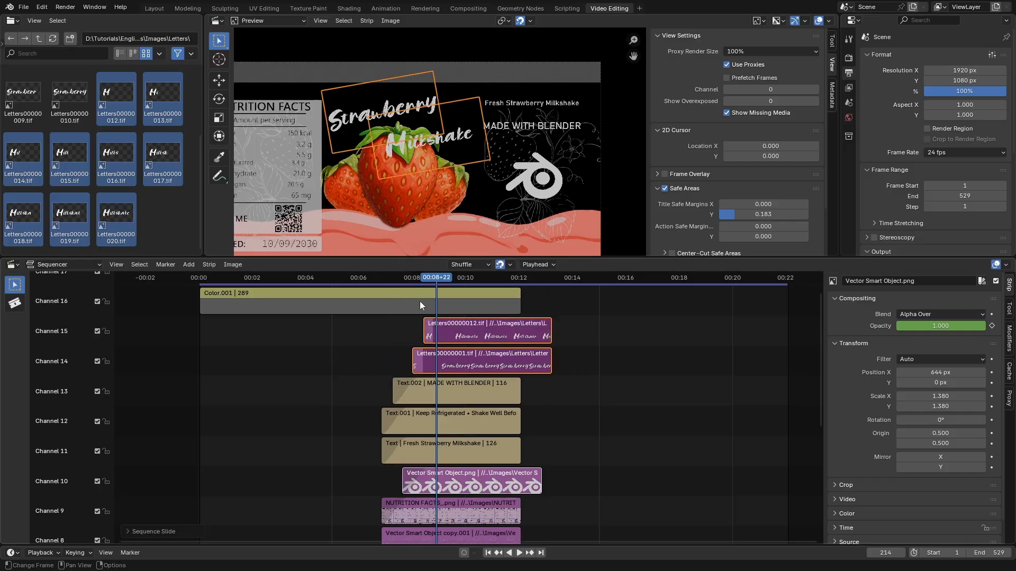
Play the animation from where the text strips start to check the lettering's timing
{"action": "left_click", "coordinate": [382, 277]}
{"action": "left_click", "coordinate": [519, 552]}
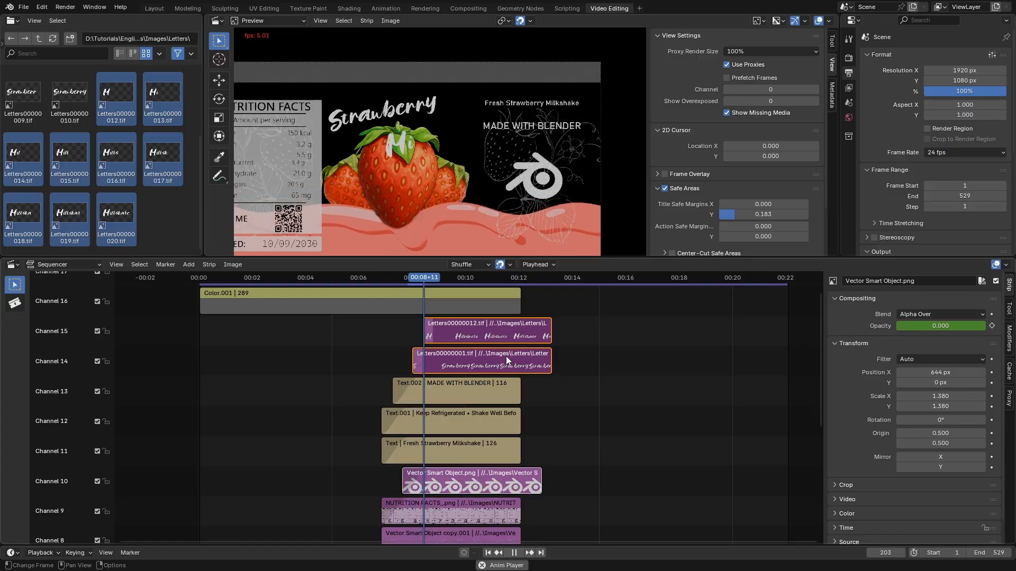
{"action": "left_click", "coordinate": [514, 557]}
Move the Milkshake, Layer 2 and Layer 1 strips down one channel, into channels 4, 3 and 2
{"action": "scroll", "coordinate": [477, 408], "scroll_direction": "down", "scroll_amount": 5}
{"action": "scroll", "coordinate": [474, 407], "scroll_direction": "up", "scroll_amount": 7}
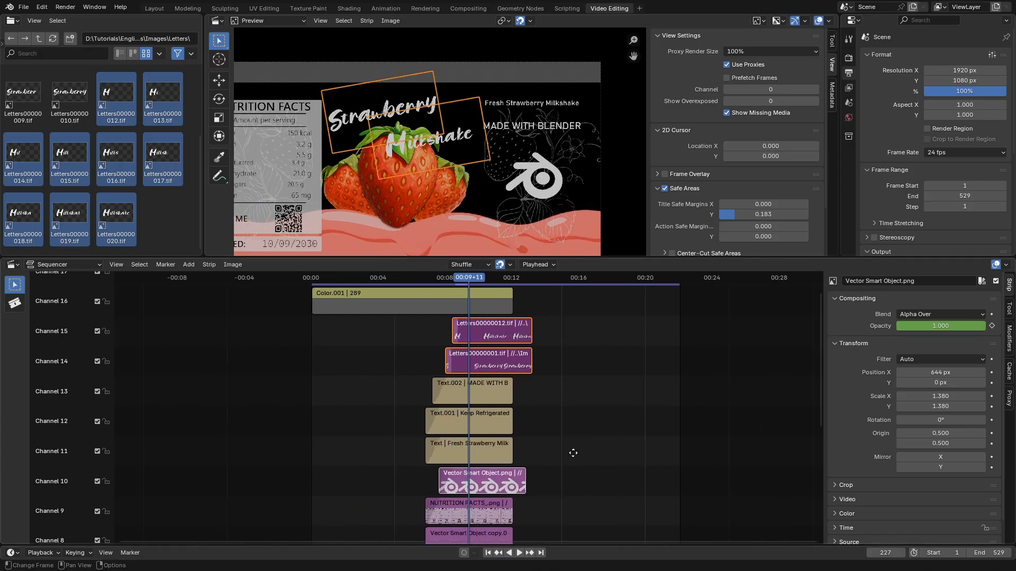
{"action": "middle_click_drag", "start_coordinate": [573, 453], "coordinate": [558, 203]}
{"action": "left_click_drag", "start_coordinate": [514, 375], "coordinate": [458, 454]}
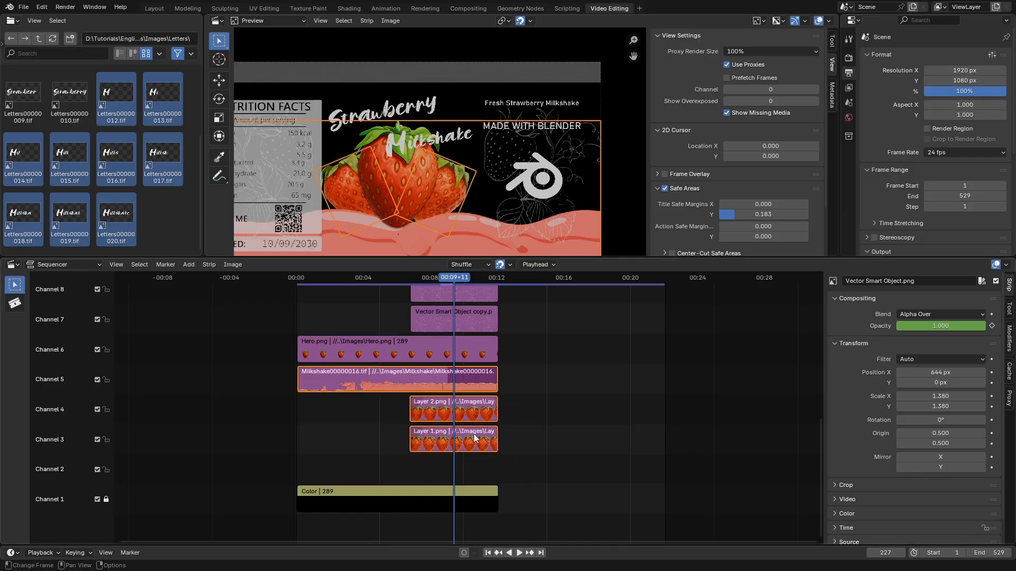
{"action": "key", "text": "g"}
{"action": "left_click", "coordinate": [473, 462]}
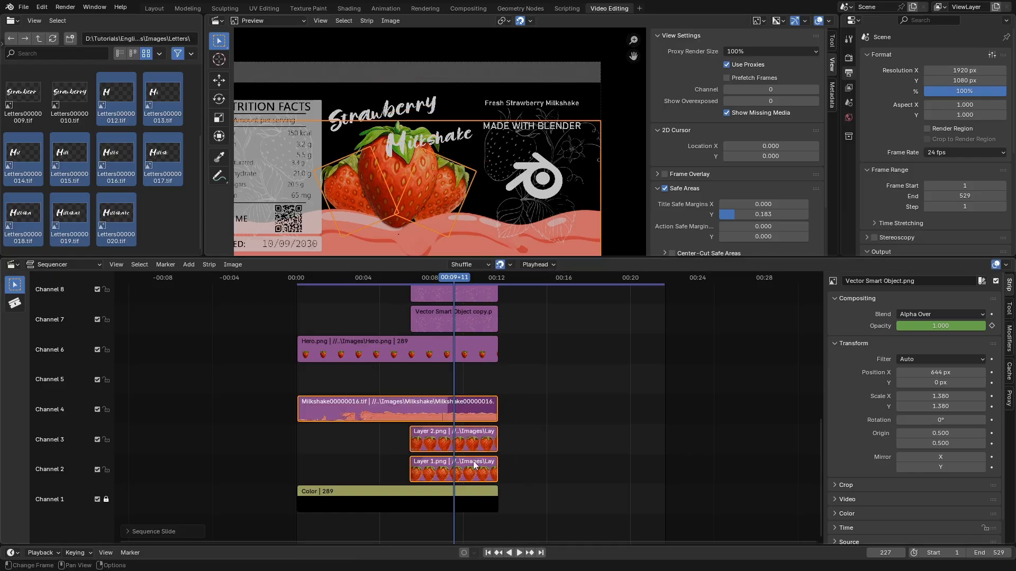
Show the retiming keys of the Milkshake strip in channel 4
{"action": "left_click", "coordinate": [475, 408]}
{"action": "scroll", "coordinate": [473, 411], "scroll_direction": "up", "scroll_amount": 2}
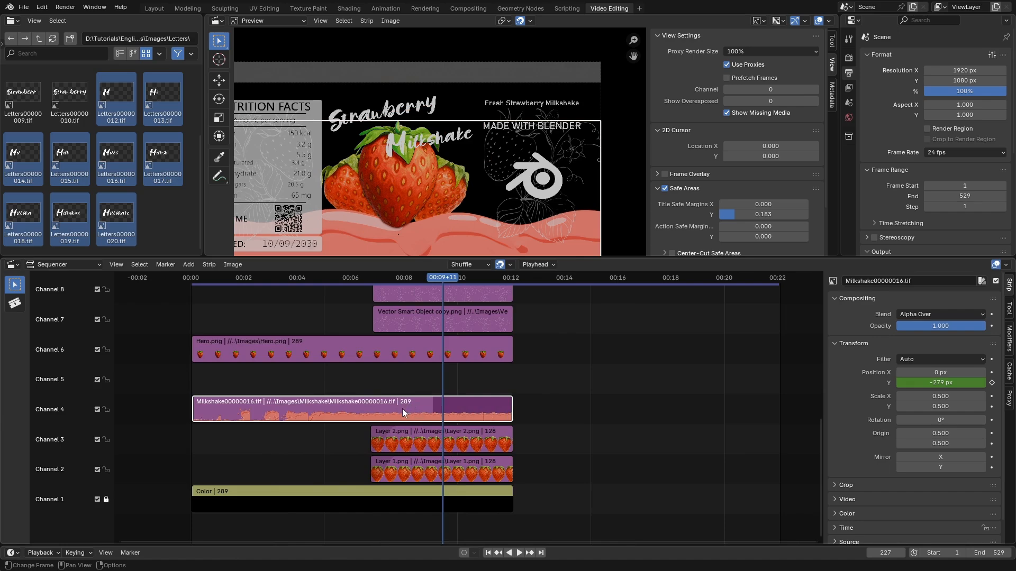
{"action": "left_click", "coordinate": [1009, 338]}
{"action": "left_click", "coordinate": [1009, 312]}
{"action": "left_click", "coordinate": [1008, 285]}
{"action": "scroll", "coordinate": [862, 436], "scroll_direction": "down", "scroll_amount": 2}
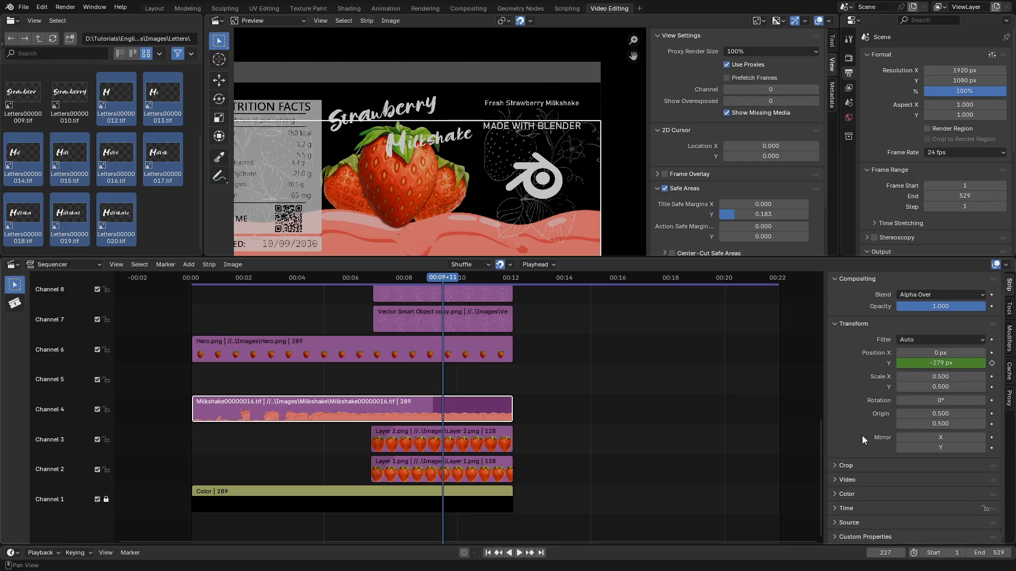
{"action": "left_click", "coordinate": [833, 480]}
{"action": "left_click", "coordinate": [833, 479]}
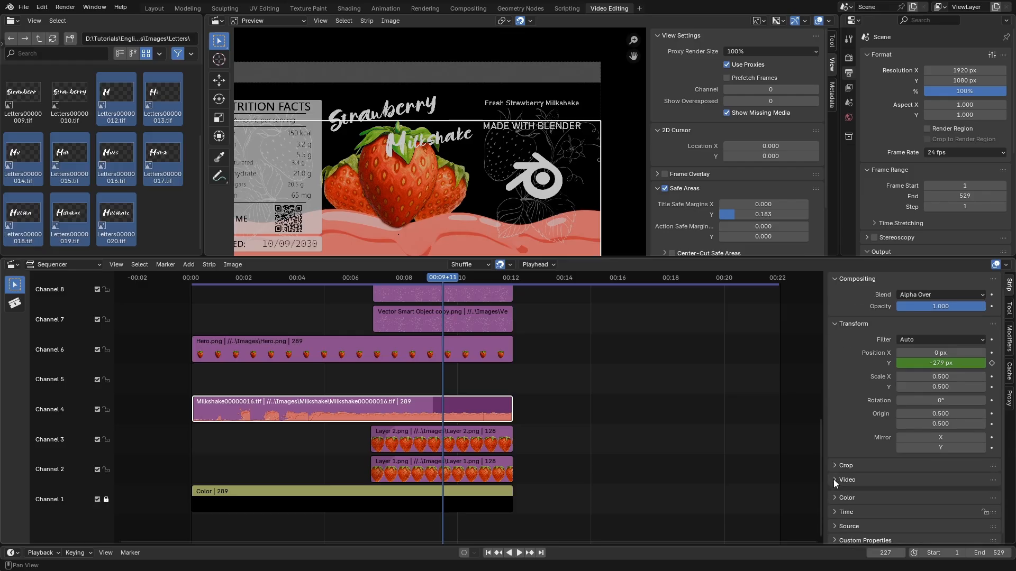
{"action": "left_click", "coordinate": [846, 508]}
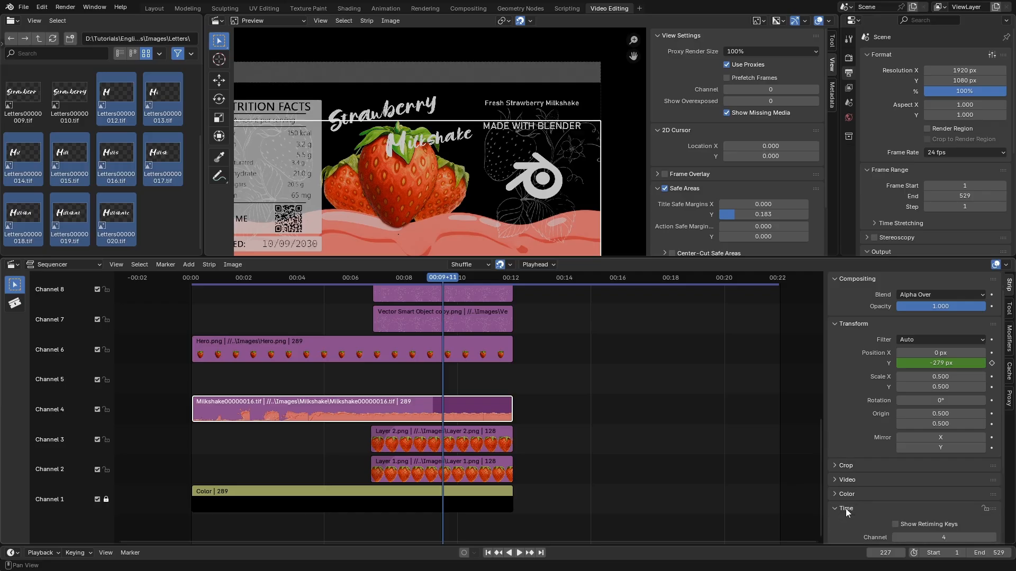
{"action": "scroll", "coordinate": [857, 492], "scroll_direction": "down", "scroll_amount": 5}
{"action": "left_click", "coordinate": [895, 392]}
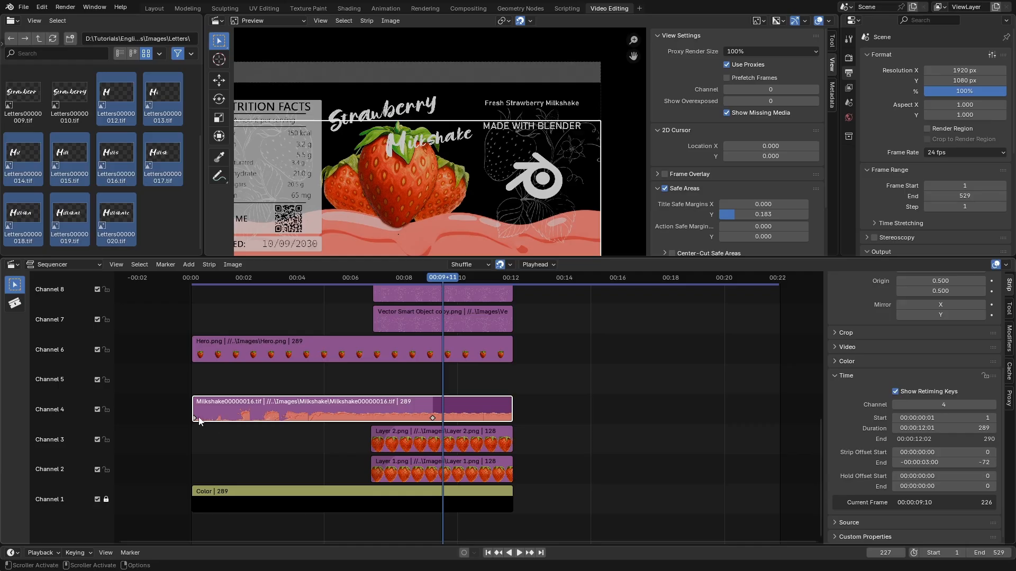
Try to speed up the Milkshake strip by moving its first retiming key to frame 98 and play the animation
{"action": "left_click_drag", "start_coordinate": [194, 421], "coordinate": [314, 425]}
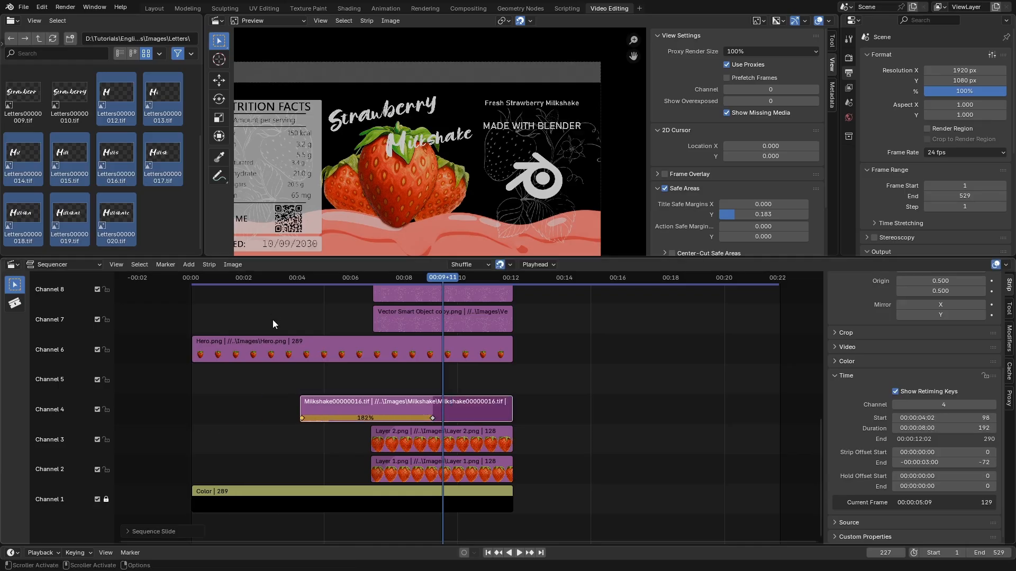
{"action": "left_click", "coordinate": [248, 278]}
{"action": "key", "text": "space"}
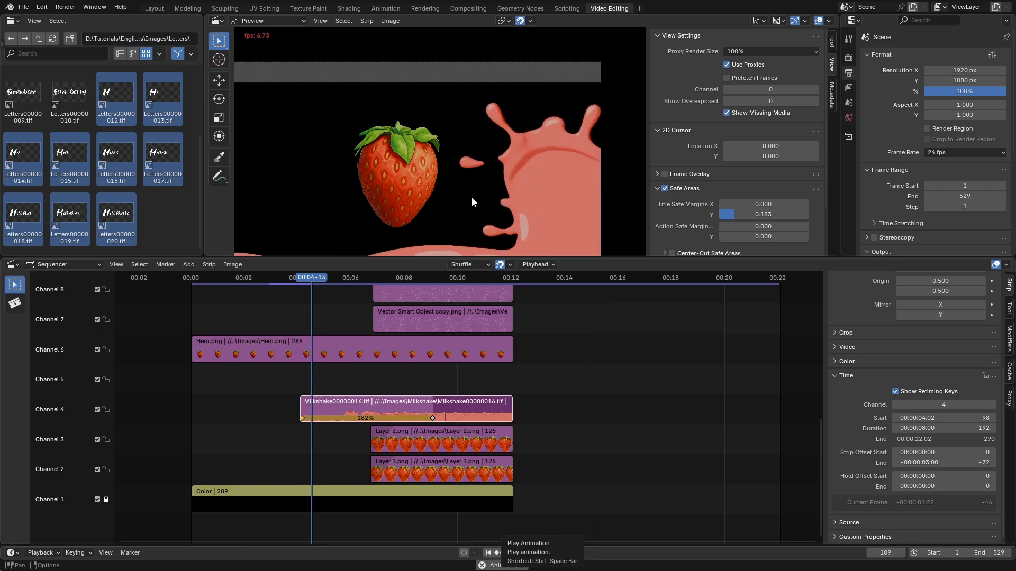
{"action": "scroll", "coordinate": [461, 139], "scroll_direction": "down", "scroll_amount": 4}
{"action": "scroll", "coordinate": [449, 167], "scroll_direction": "up", "scroll_amount": 1}
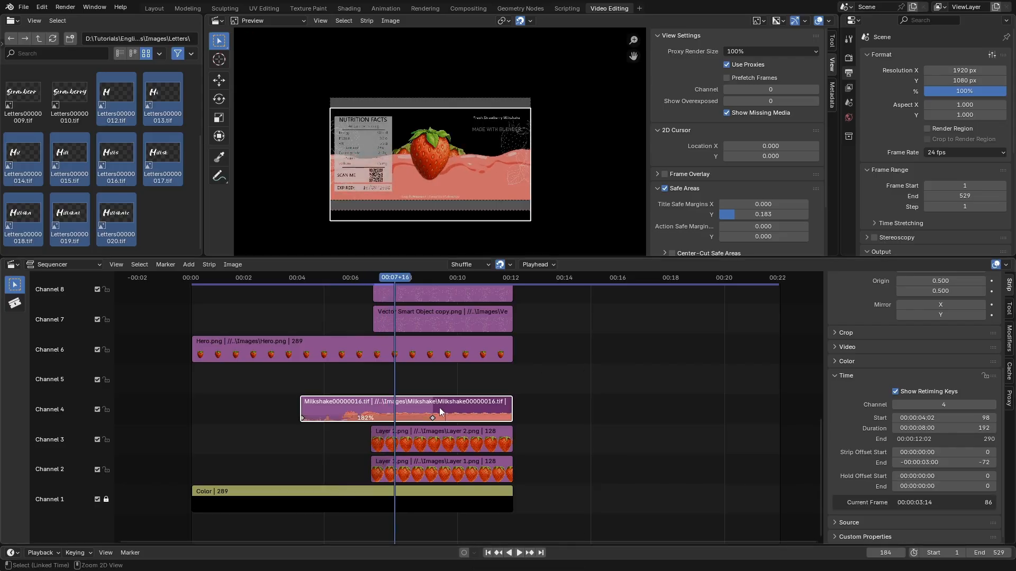
{"action": "key", "text": "Escape"}
Undo the Milkshake strip's retiming and hide its retiming keys
{"action": "key", "text": "ctrl+z"}
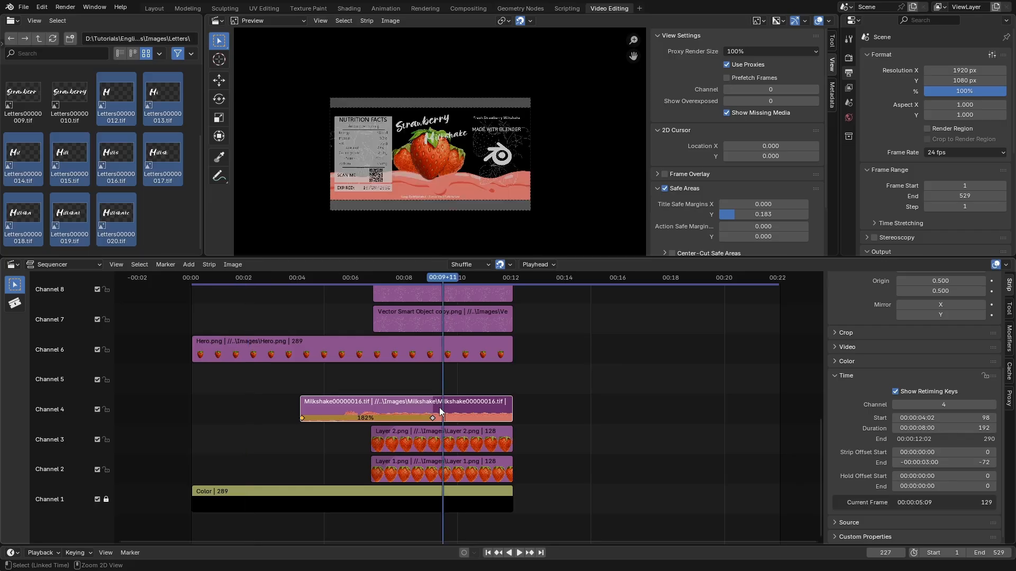
{"action": "key", "text": "ctrl+z"}
{"action": "left_click", "coordinate": [895, 391]}
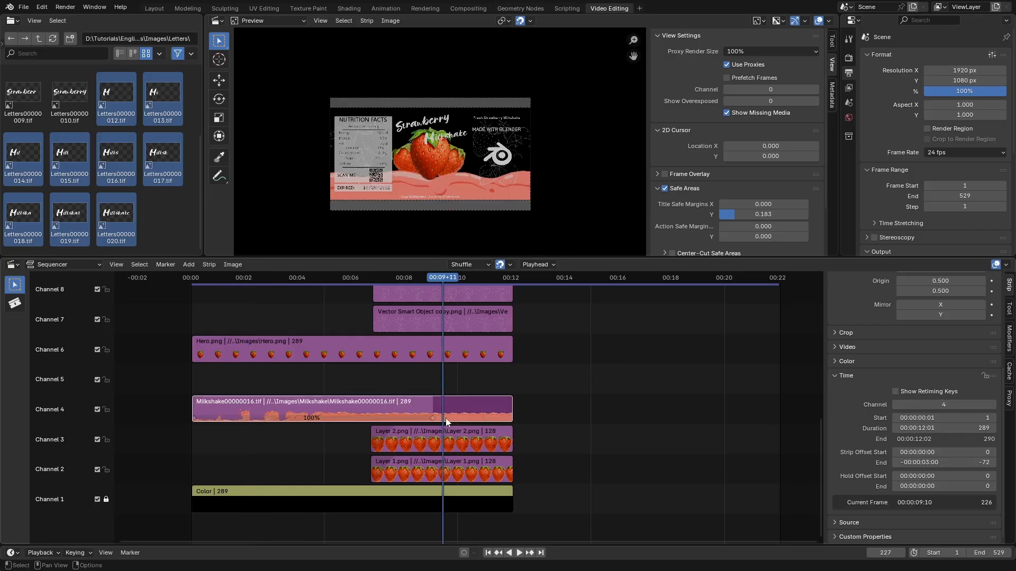
Add a Speed Control effect strip to the Milkshake strip
{"action": "left_click", "coordinate": [362, 409]}
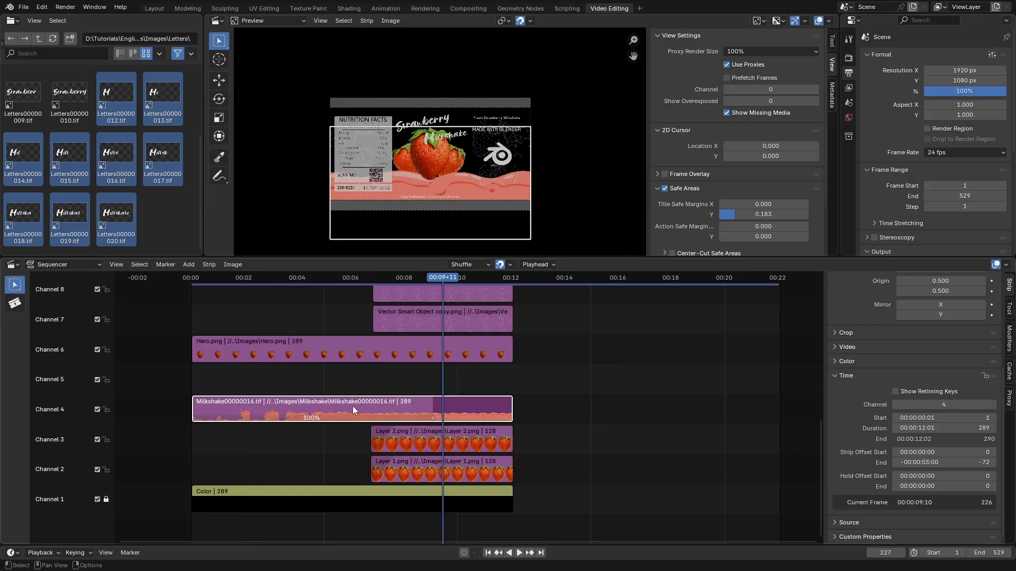
{"action": "left_click", "coordinate": [208, 265]}
{"action": "mouse_move", "coordinate": [234, 286]}
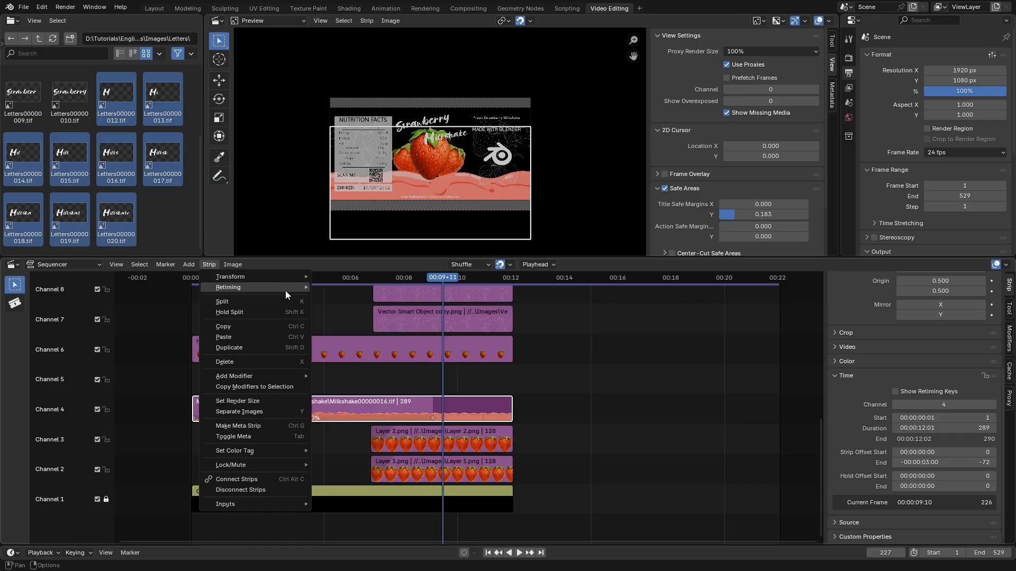
{"action": "left_click", "coordinate": [190, 265]}
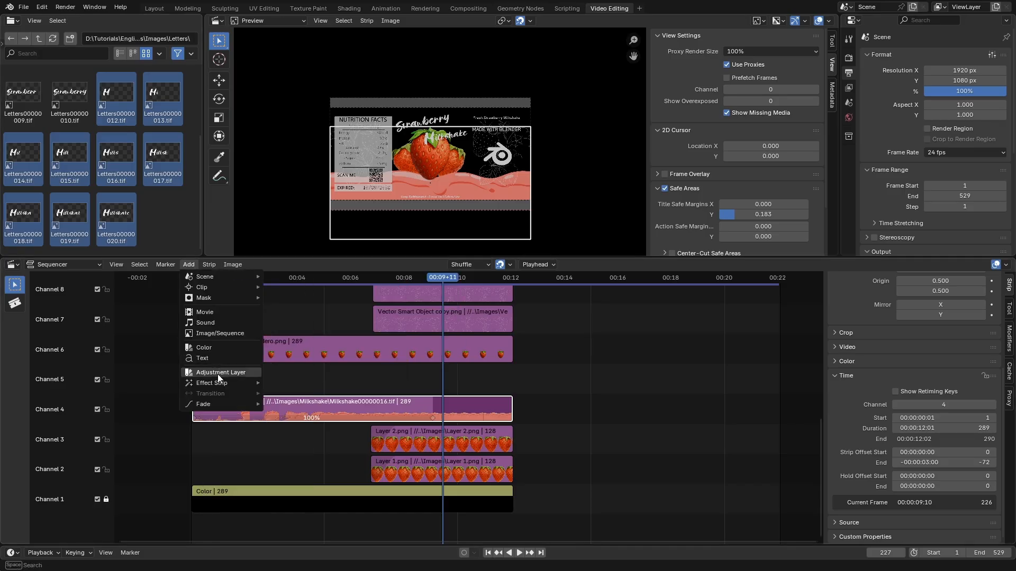
{"action": "mouse_move", "coordinate": [219, 383]}
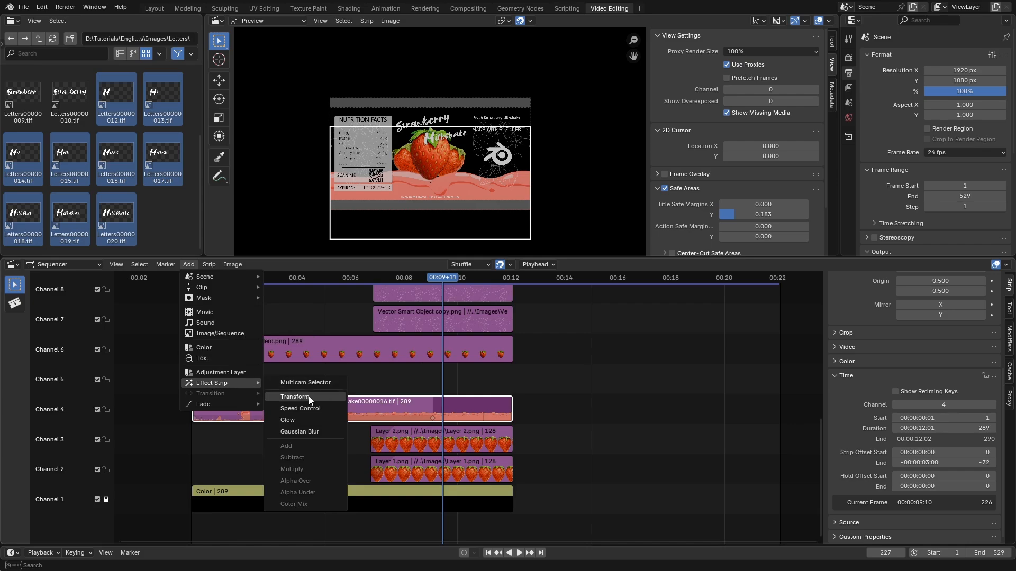
{"action": "left_click", "coordinate": [303, 408]}
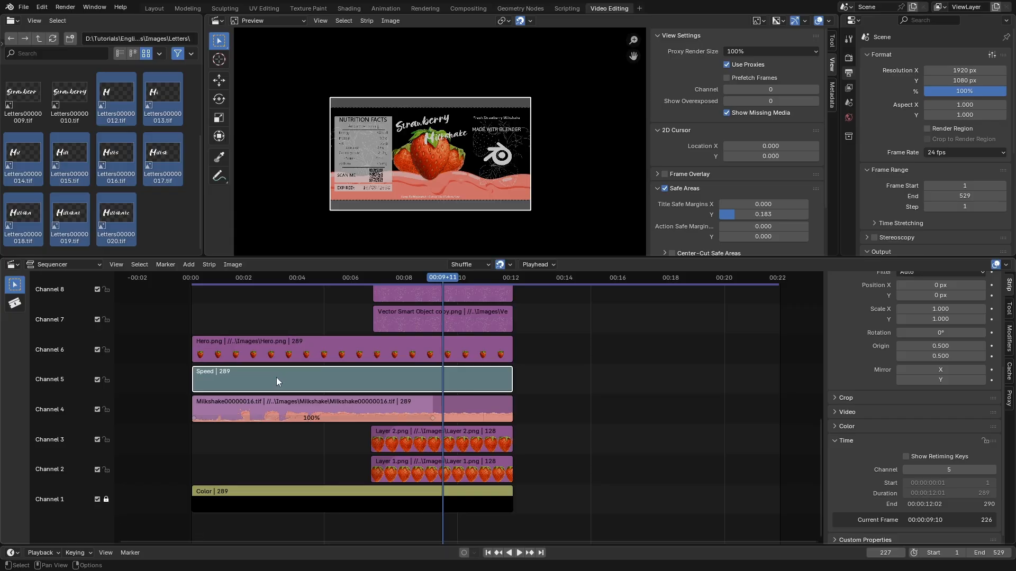
Set the Speed strip's speed control to Multiply with a factor of 2
{"action": "scroll", "coordinate": [899, 325], "scroll_direction": "up", "scroll_amount": 5}
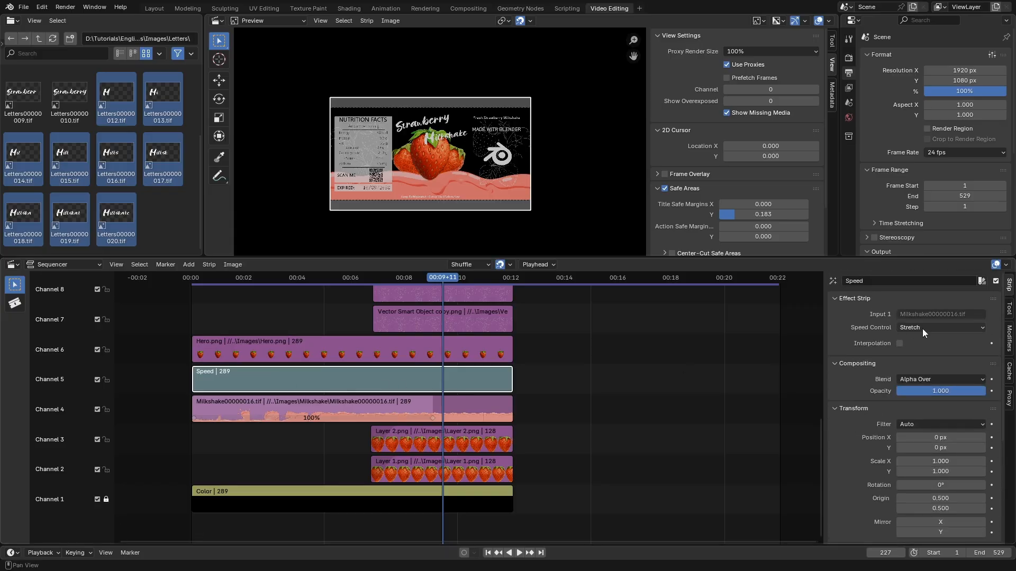
{"action": "left_click", "coordinate": [922, 328]}
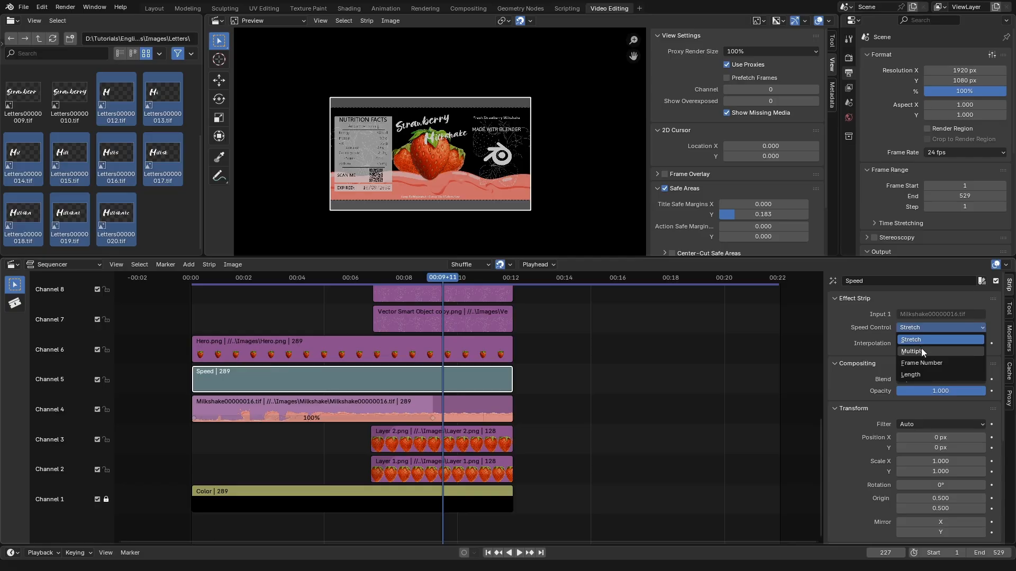
{"action": "left_click", "coordinate": [922, 349]}
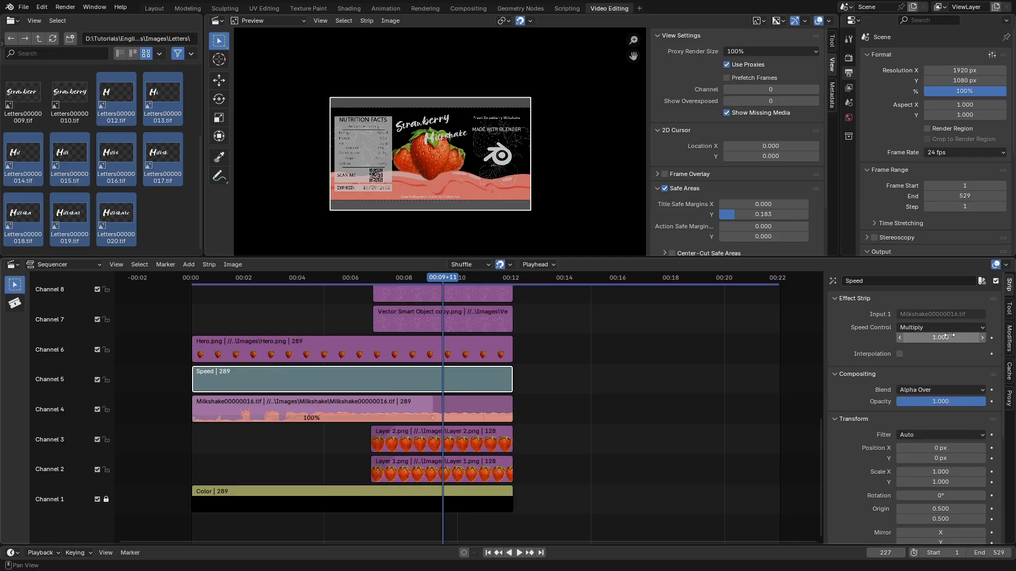
{"action": "left_click_drag", "start_coordinate": [940, 338], "coordinate": [939, 337]}
{"action": "left_click", "coordinate": [937, 338]}
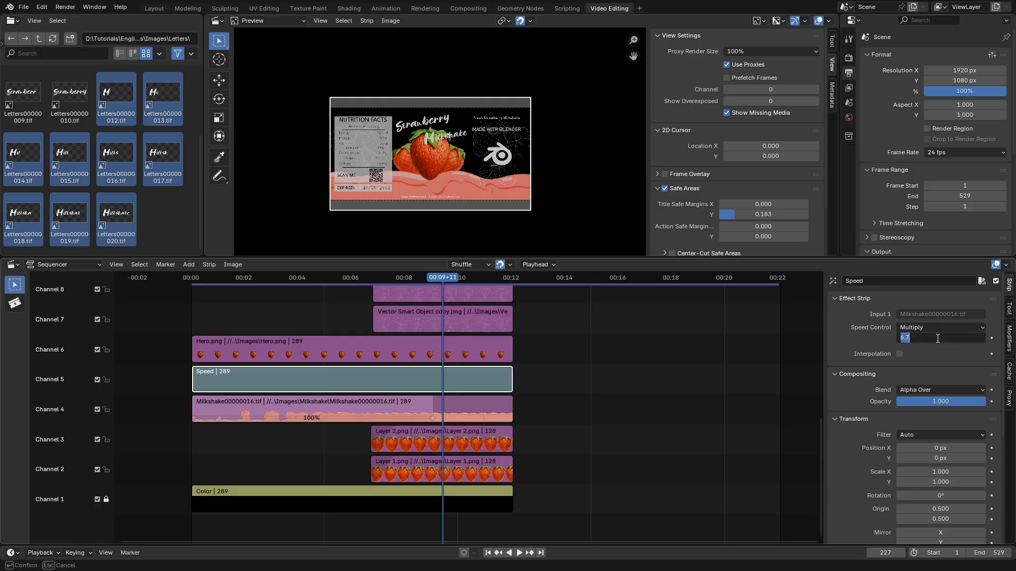
{"action": "key", "text": "Return"}
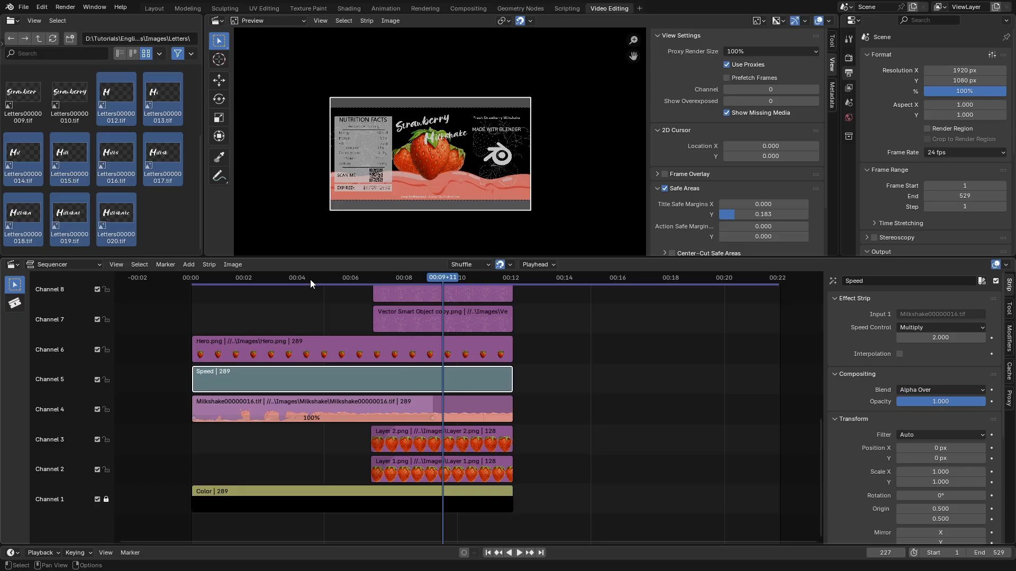
Play the animation from near the start to check the milkshake's speed, and scrub back to around frame 94
{"action": "left_click_drag", "start_coordinate": [310, 280], "coordinate": [203, 284]}
{"action": "left_click", "coordinate": [517, 554]}
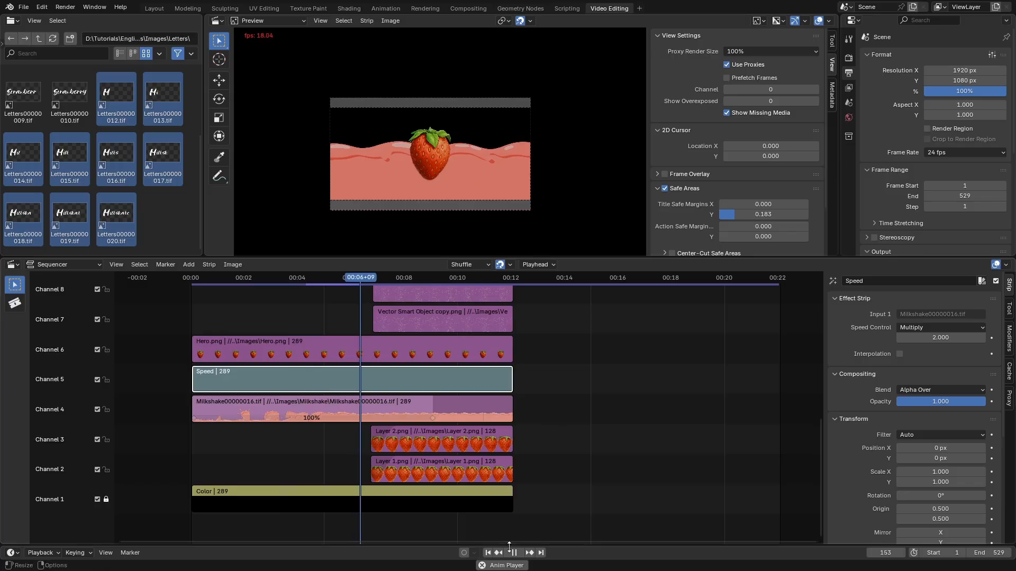
{"action": "key", "text": "space"}
{"action": "left_click_drag", "start_coordinate": [379, 278], "coordinate": [295, 296]}
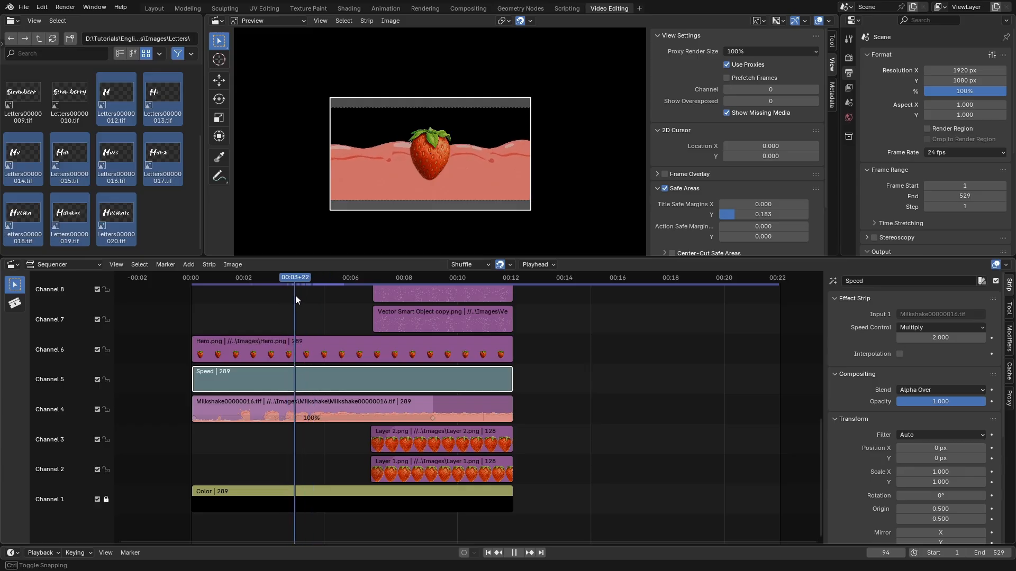
Undo the Multiply speed setting and the addition of the Speed effect strip above the Milkshake strip
{"action": "left_click", "coordinate": [433, 419]}
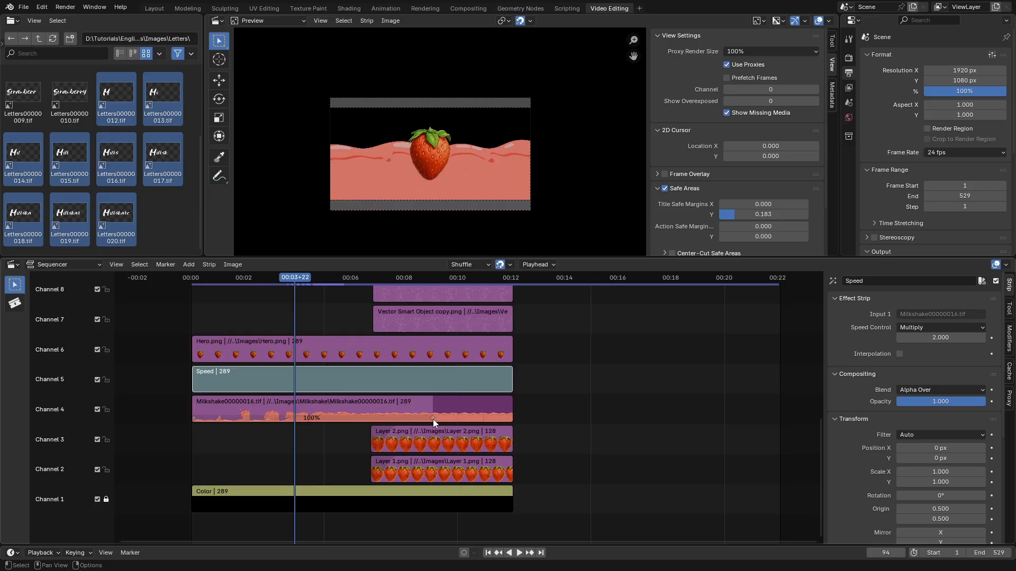
{"action": "left_click", "coordinate": [403, 382]}
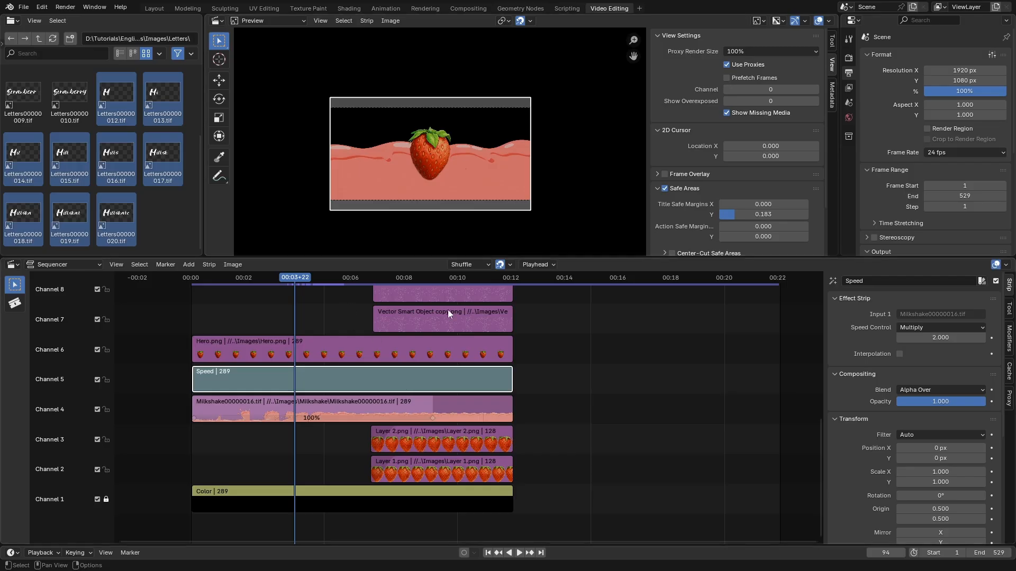
{"action": "left_click", "coordinate": [371, 419]}
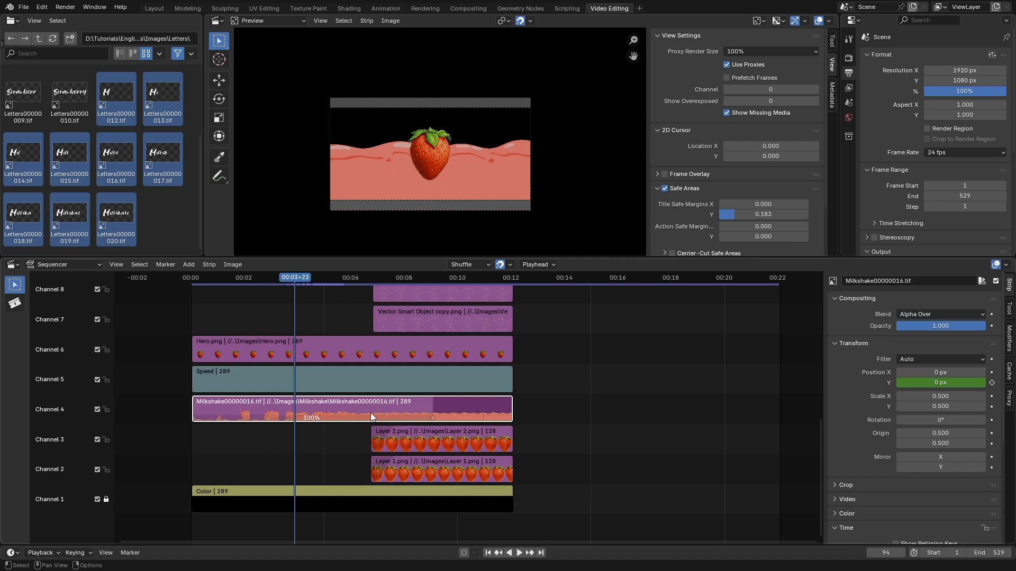
{"action": "key", "text": "ctrl+z"}
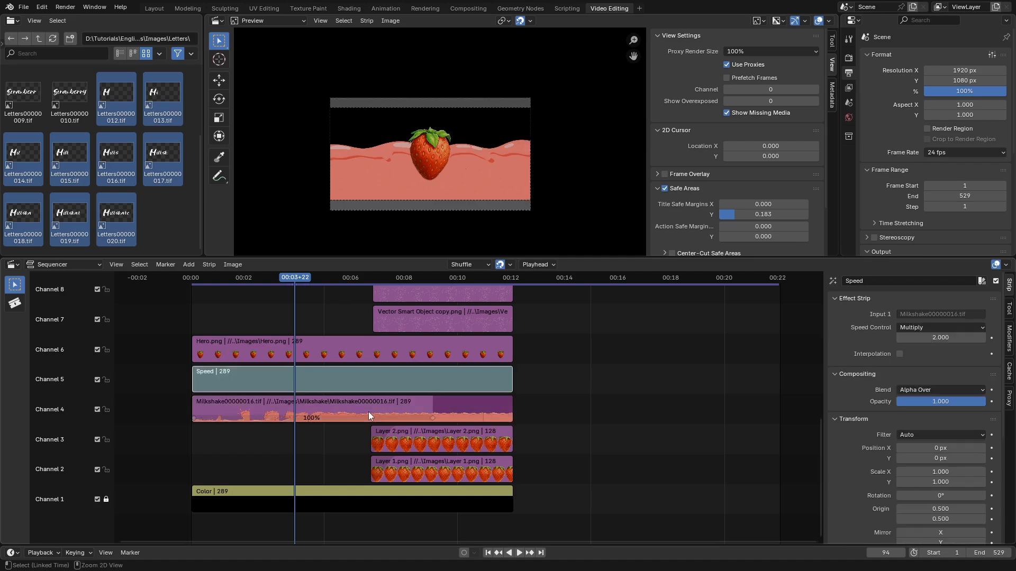
{"action": "key", "text": "ctrl+z"}
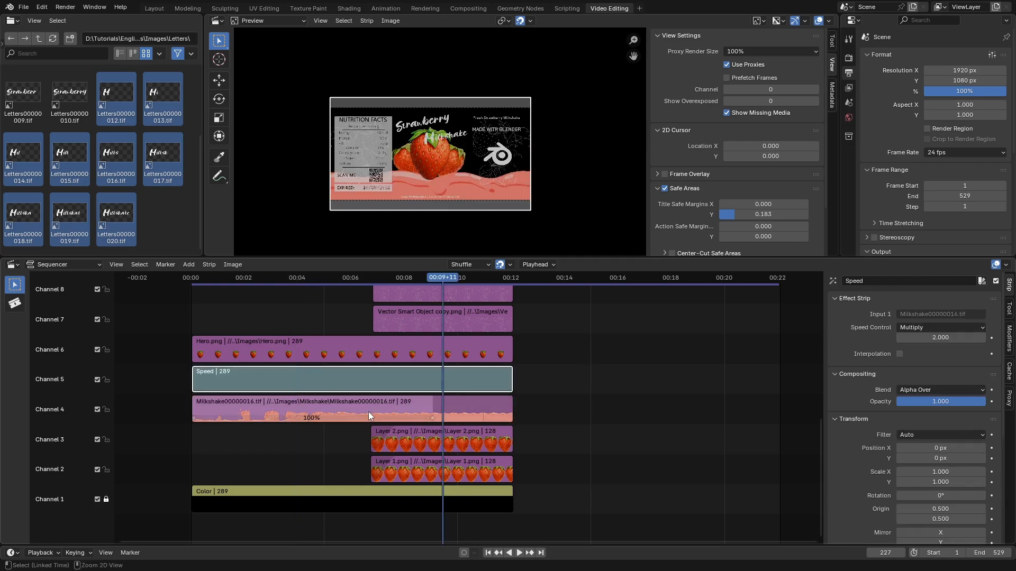
{"action": "key", "text": "ctrl+z"}
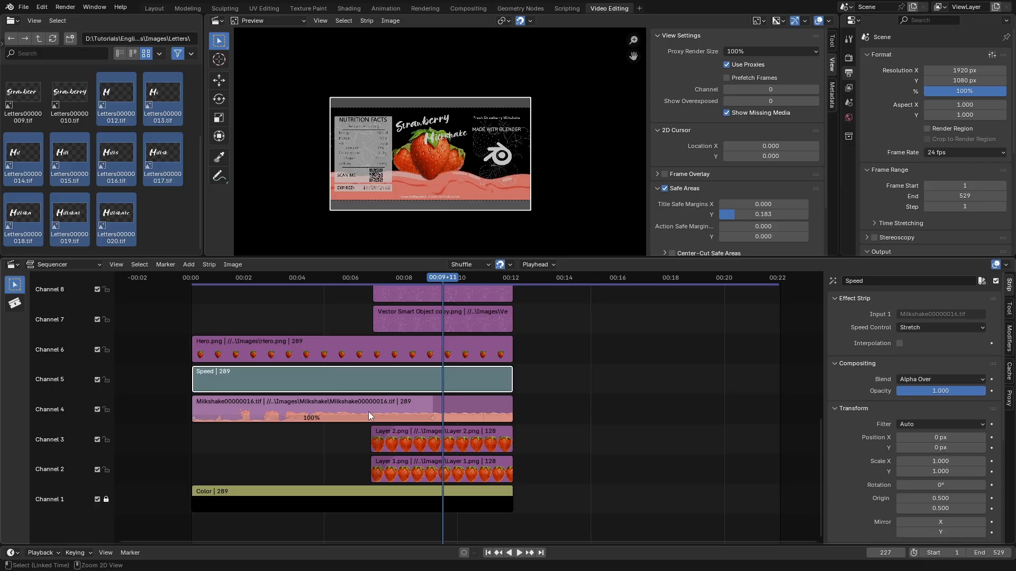
{"action": "key", "text": "ctrl+z"}
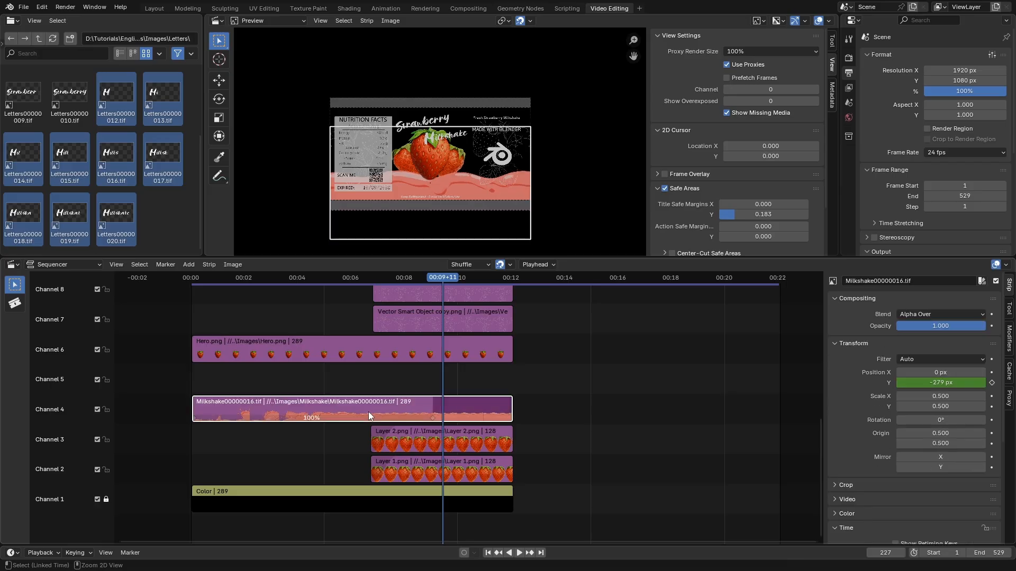
{"action": "key", "text": "ctrl+z"}
Retime the Milkshake strip to 174% speed with its start at about 00:03+22, and scrub through the result
{"action": "left_click", "coordinate": [367, 412]}
{"action": "left_click_drag", "start_coordinate": [433, 420], "coordinate": [479, 409]}
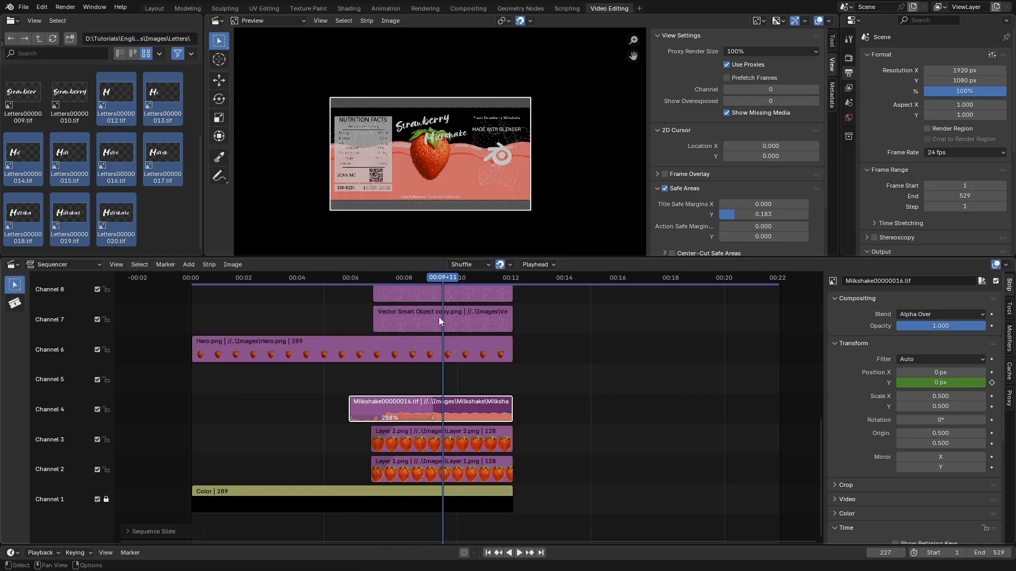
{"action": "mouse_move", "coordinate": [403, 275]}
{"action": "left_mouse_down"}
{"action": "mouse_move", "coordinate": [308, 274]}
{"action": "mouse_move", "coordinate": [411, 287]}
{"action": "left_mouse_up"}
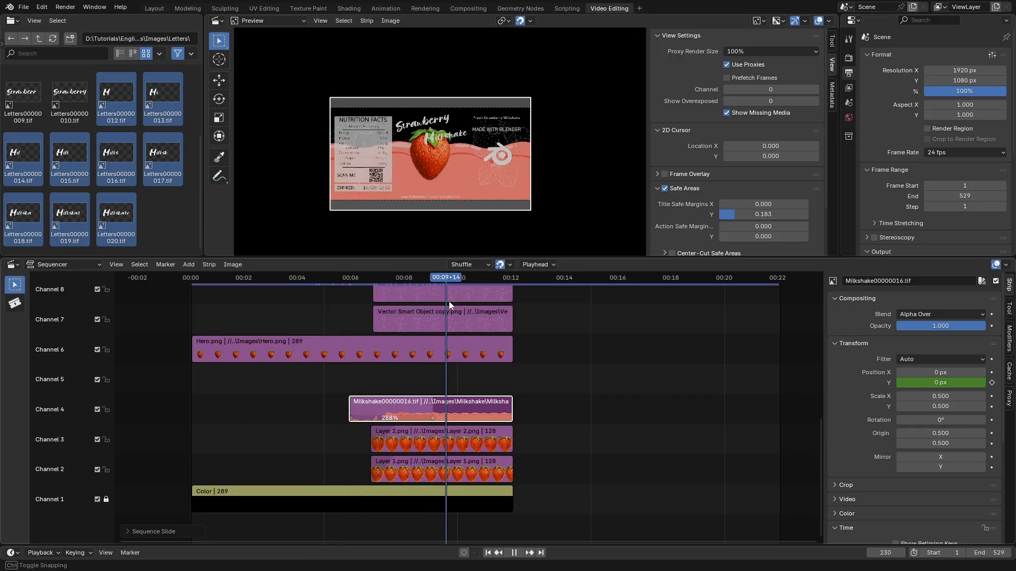
{"action": "left_click_drag", "start_coordinate": [465, 307], "coordinate": [408, 324]}
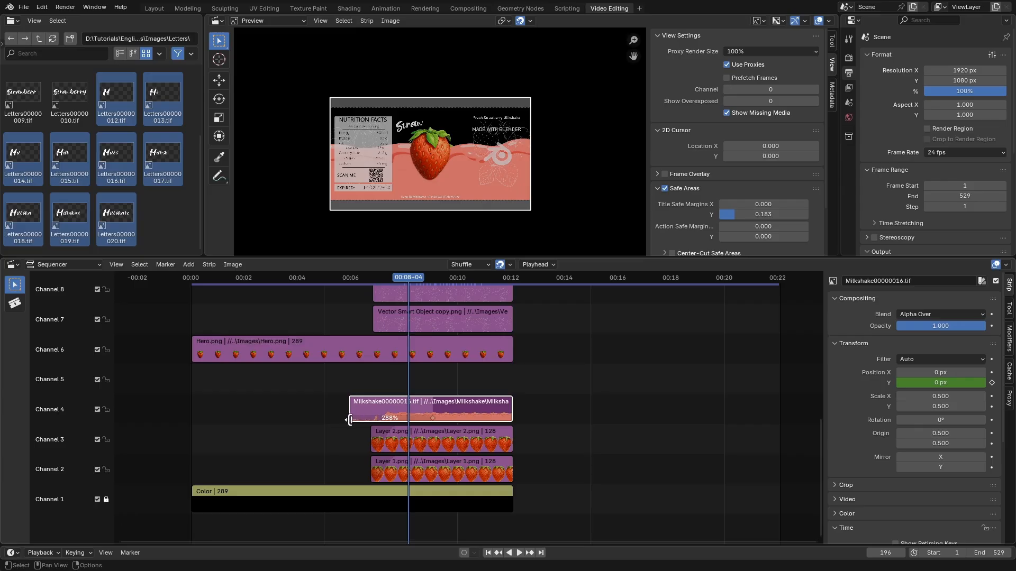
{"action": "left_click_drag", "start_coordinate": [433, 421], "coordinate": [458, 414]}
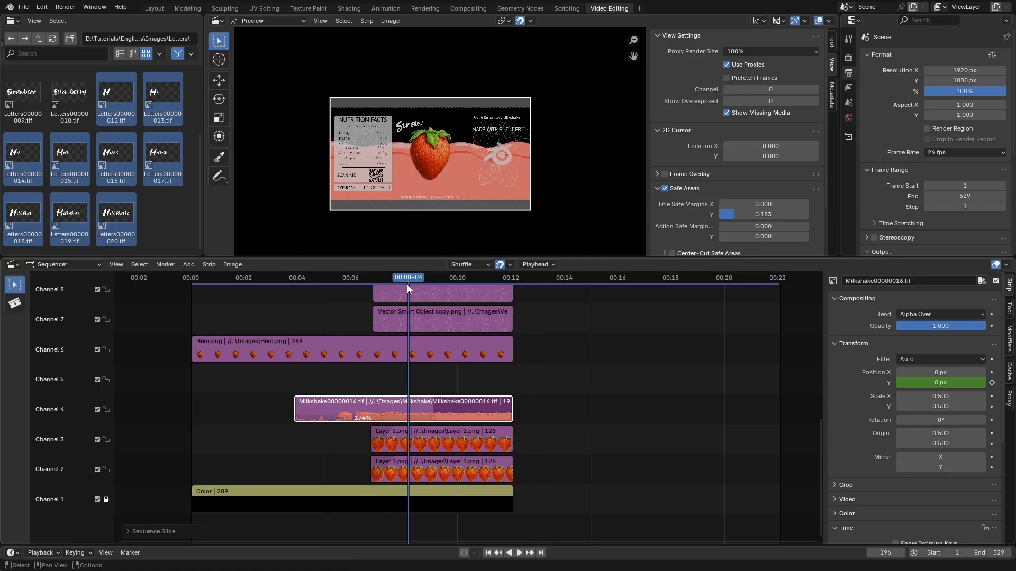
{"action": "left_click_drag", "start_coordinate": [407, 284], "coordinate": [501, 300]}
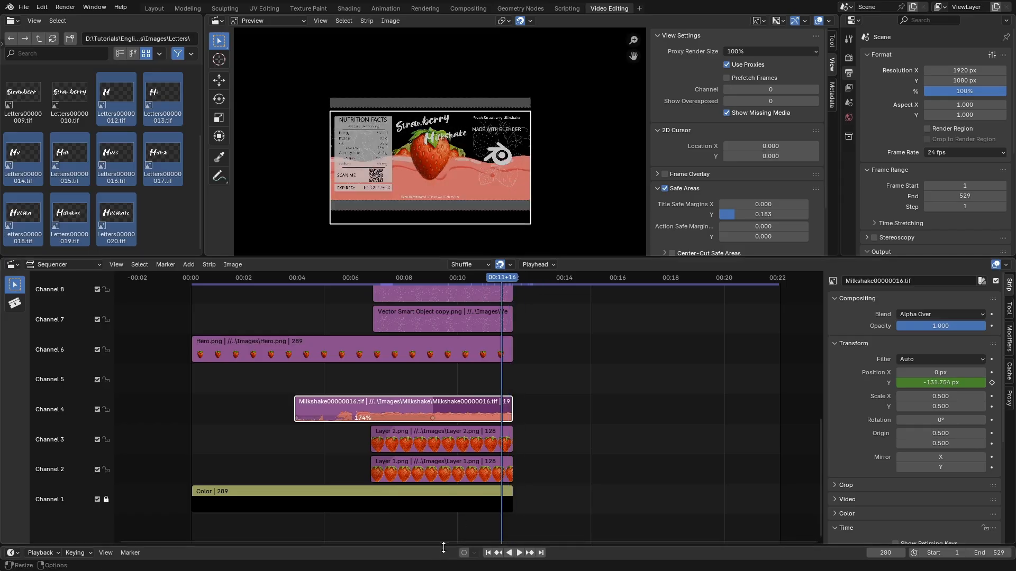
Enlarge the timeline, move the Milkshake strip's Y position keyframes earlier to about frames 115 and 168, and play the animation
{"action": "left_click_drag", "start_coordinate": [443, 548], "coordinate": [444, 467]}
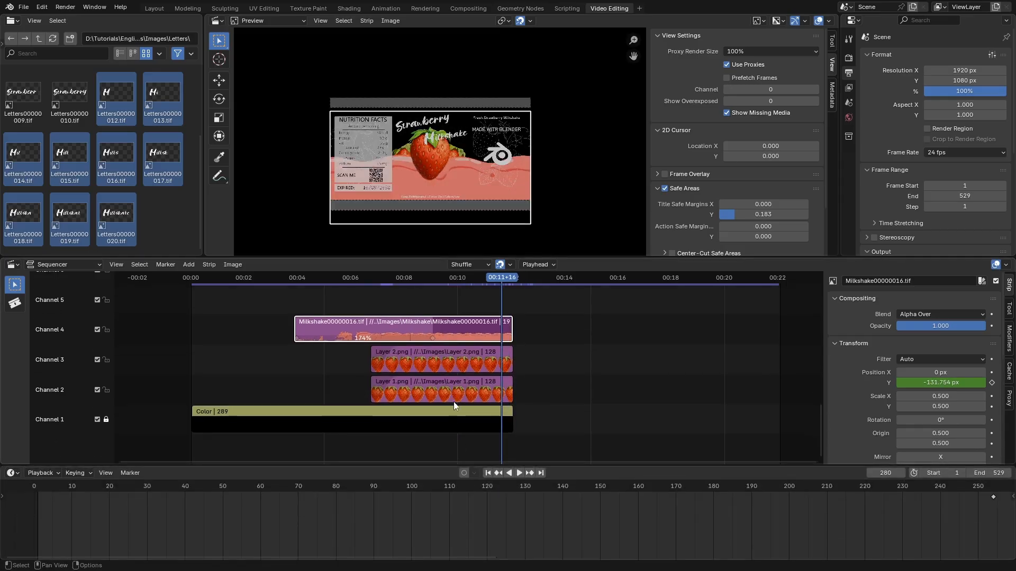
{"action": "scroll", "coordinate": [498, 522], "scroll_direction": "down", "scroll_amount": 5}
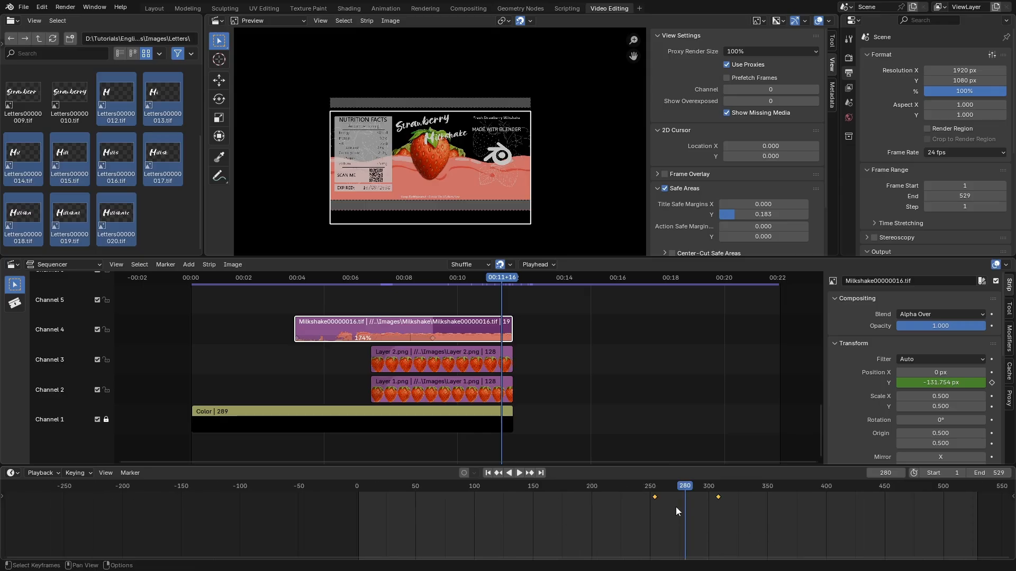
{"action": "left_click_drag", "start_coordinate": [503, 280], "coordinate": [380, 280]}
{"action": "left_click_drag", "start_coordinate": [654, 498], "coordinate": [487, 500]}
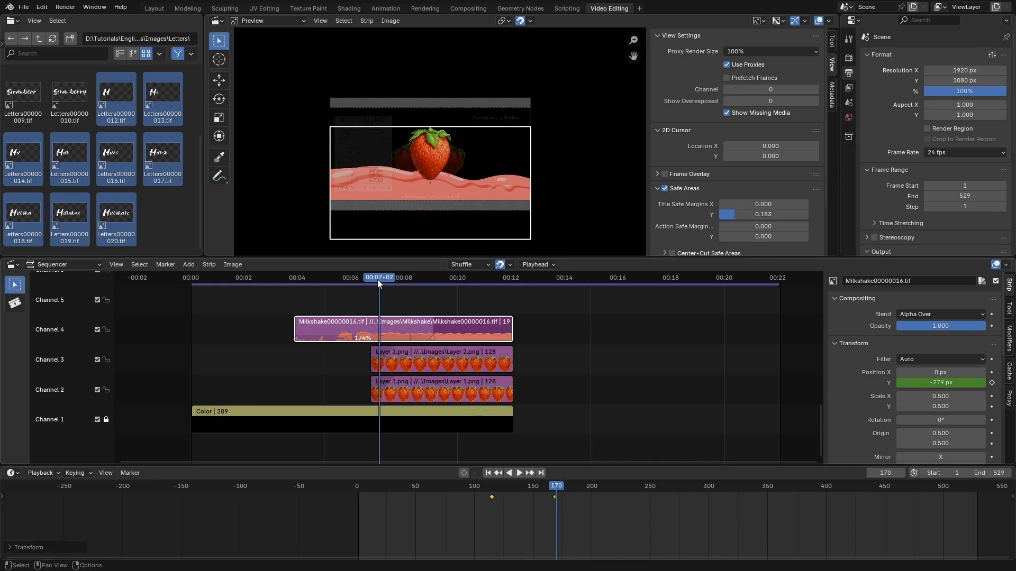
{"action": "left_click_drag", "start_coordinate": [377, 279], "coordinate": [290, 281]}
{"action": "key", "text": "space"}
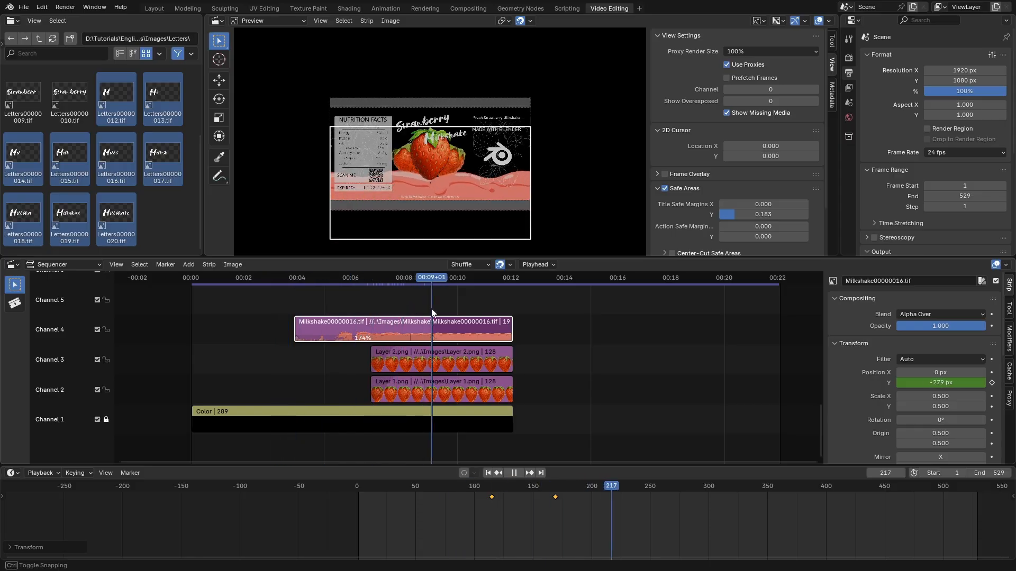
{"action": "key", "text": "space"}
Move the Milkshake strip's Y position keyframes to about frames 158 and 212 and replay the ending
{"action": "left_click_drag", "start_coordinate": [556, 497], "coordinate": [607, 500]}
{"action": "left_click_drag", "start_coordinate": [426, 276], "coordinate": [453, 317]}
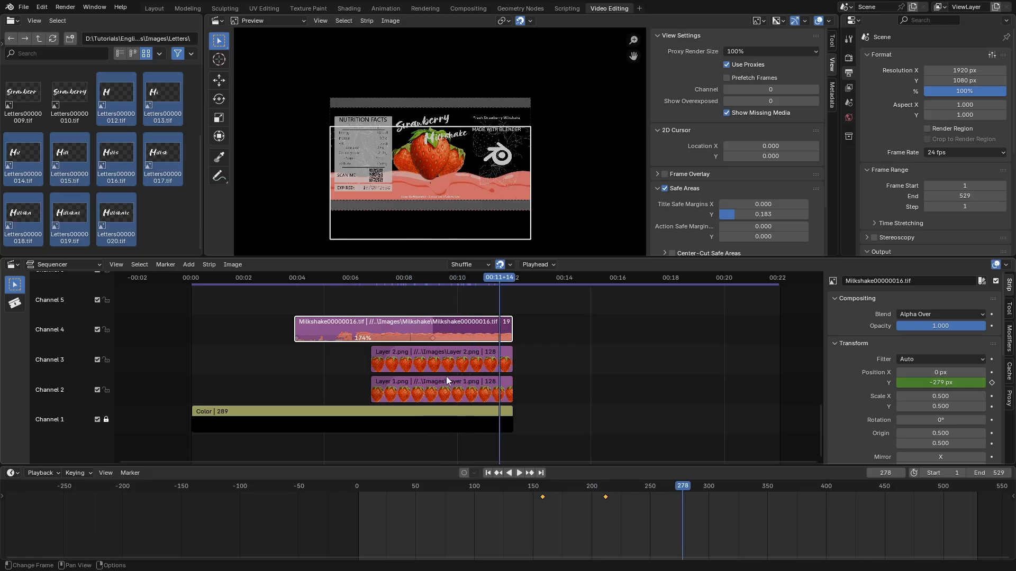
{"action": "key", "text": "space"}
Unlock Channel 1 and trim the start of the Color strip to the playhead at frame 75
{"action": "scroll", "coordinate": [447, 381], "scroll_direction": "down", "scroll_amount": 5}
{"action": "scroll", "coordinate": [444, 302], "scroll_direction": "up", "scroll_amount": 3}
{"action": "left_click_drag", "start_coordinate": [453, 276], "coordinate": [389, 290]}
{"action": "middle_click_drag", "start_coordinate": [544, 309], "coordinate": [538, 347]}
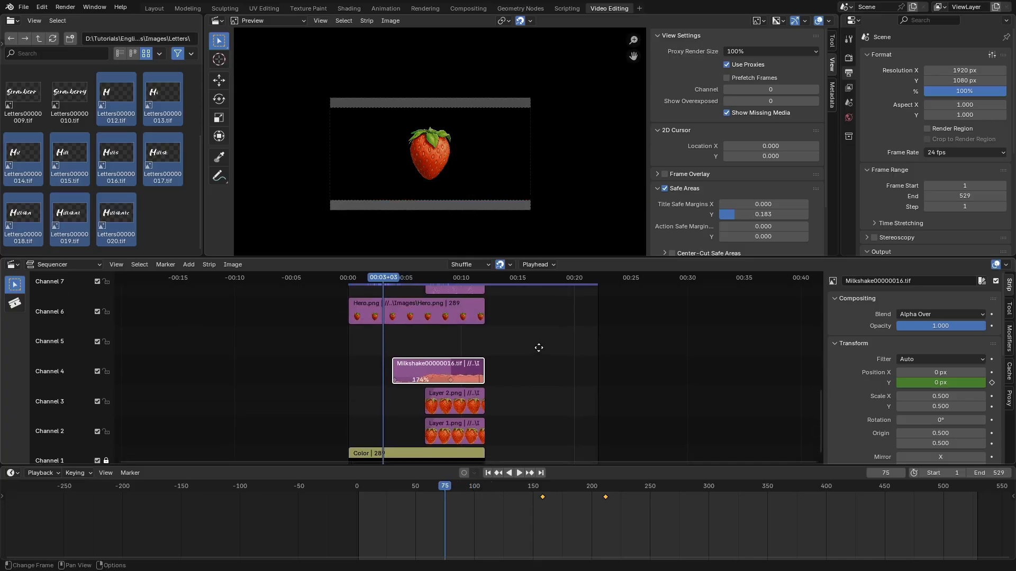
{"action": "left_click", "coordinate": [354, 454]}
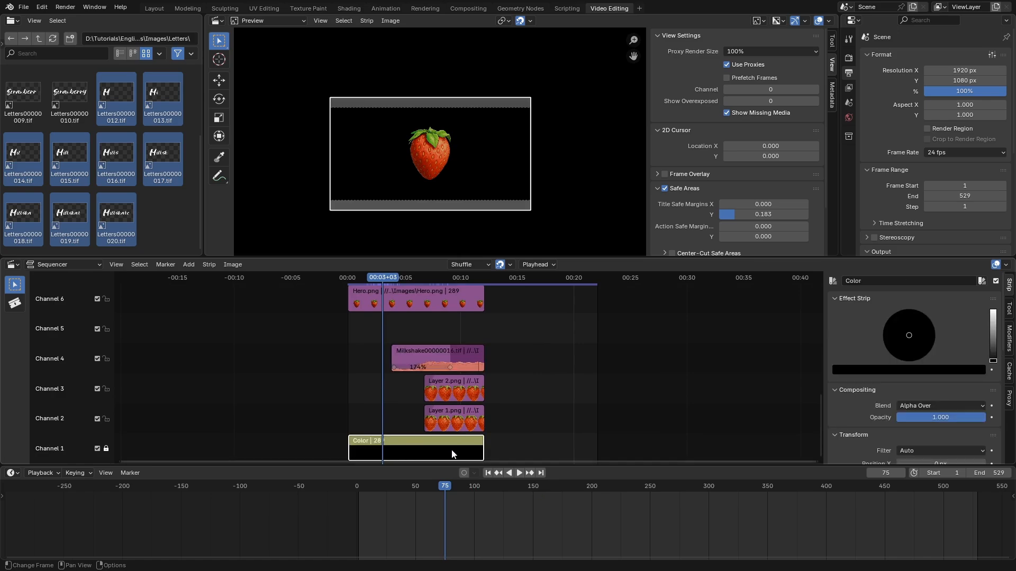
{"action": "left_click", "coordinate": [500, 403]}
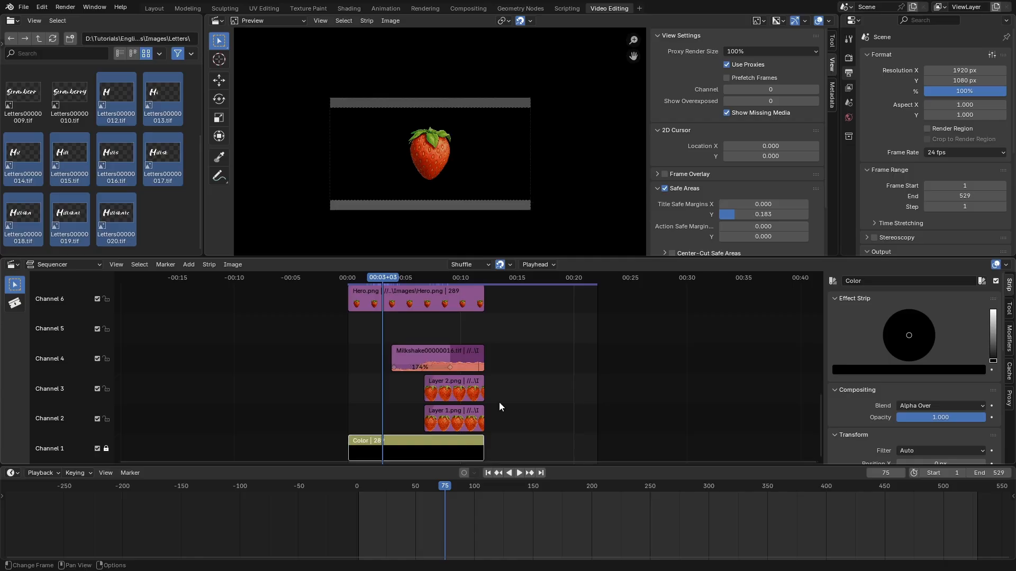
{"action": "left_click", "coordinate": [433, 444]}
{"action": "left_click", "coordinate": [106, 449]}
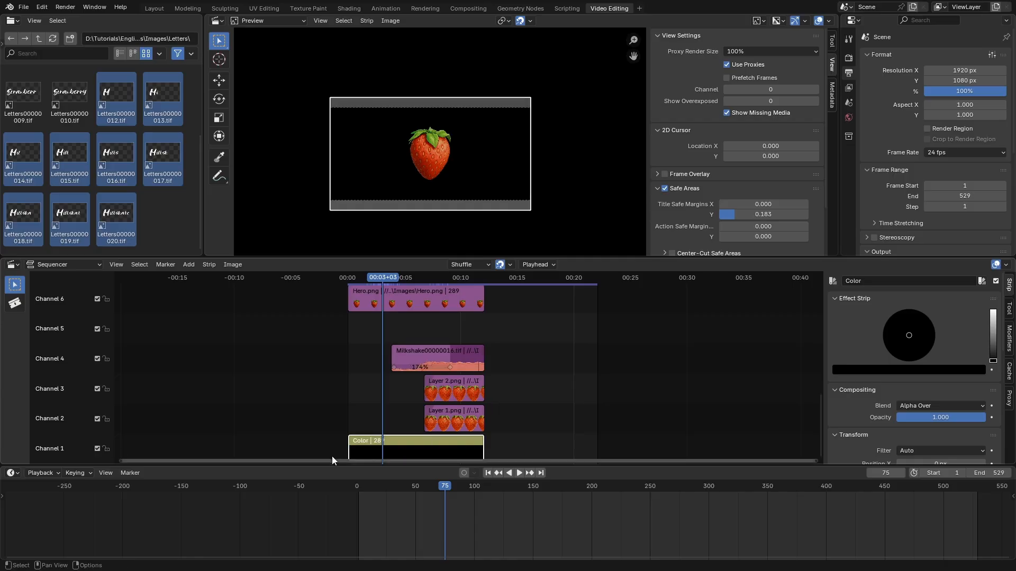
{"action": "left_click_drag", "start_coordinate": [350, 448], "coordinate": [387, 448]}
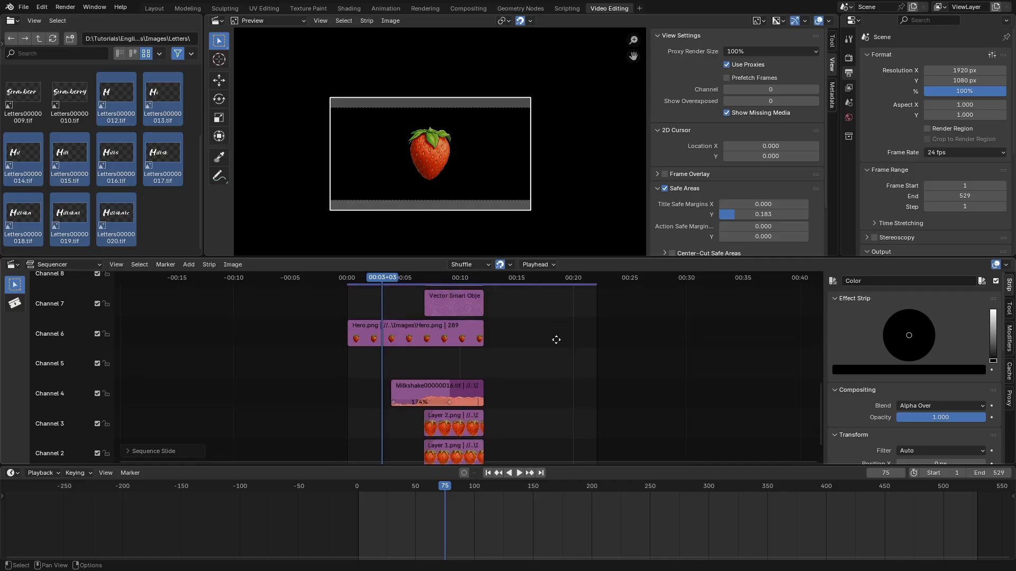
Trim the starts of the Hero.png, Color.001 and Color.002 strips to the playhead at frame 75
{"action": "middle_click_drag", "start_coordinate": [355, 326], "coordinate": [355, 394]}
{"action": "left_click_drag", "start_coordinate": [350, 373], "coordinate": [385, 372]}
{"action": "scroll", "coordinate": [547, 365], "scroll_direction": "down", "scroll_amount": 3}
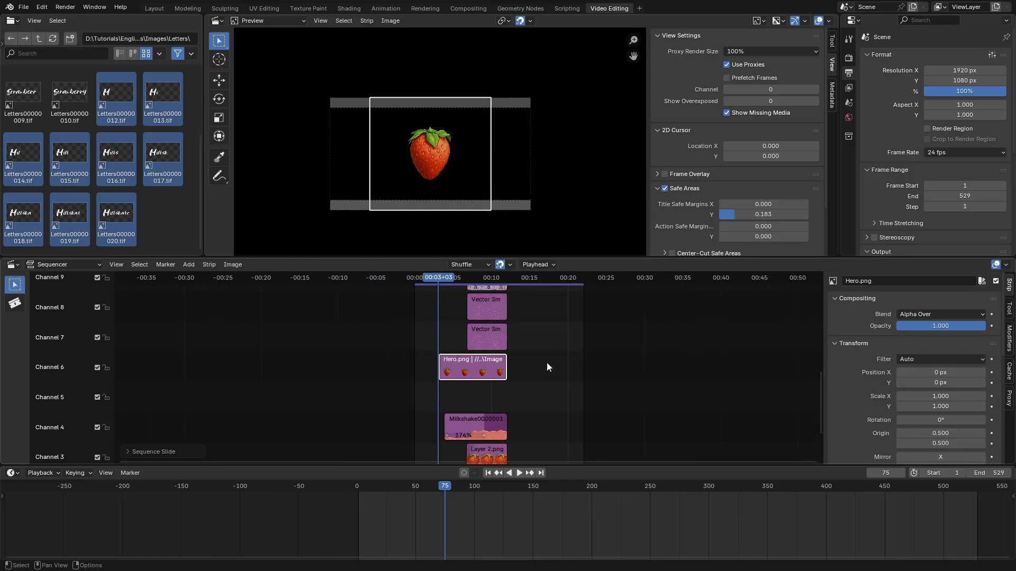
{"action": "middle_click_drag", "start_coordinate": [549, 351], "coordinate": [492, 418]}
{"action": "middle_click_drag", "start_coordinate": [485, 349], "coordinate": [479, 436]}
{"action": "middle_click_drag", "start_coordinate": [485, 318], "coordinate": [484, 434]}
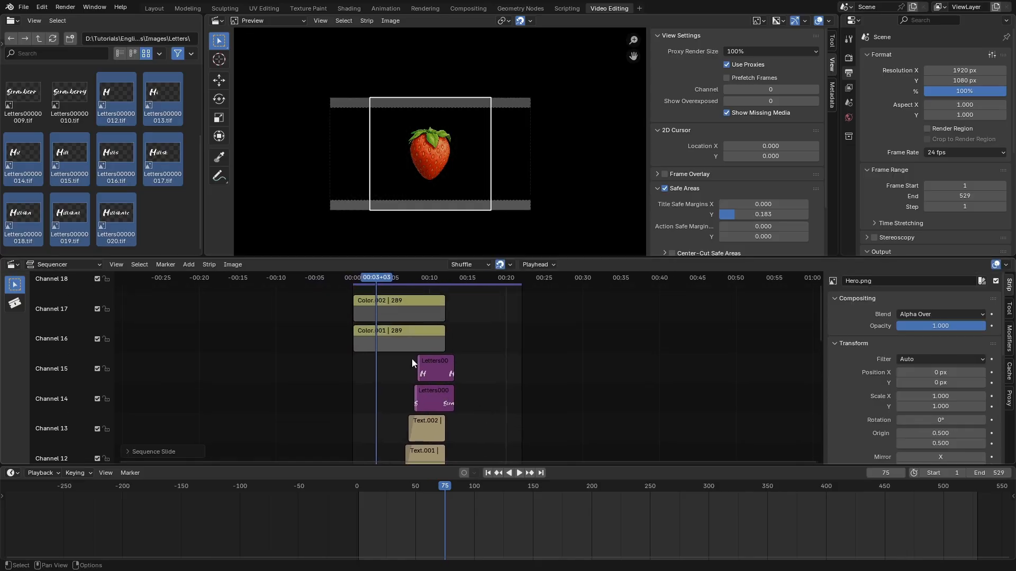
{"action": "left_click_drag", "start_coordinate": [353, 345], "coordinate": [377, 315]}
Select all strips and move them earlier together so the first ones begin at the start of the timeline
{"action": "scroll", "coordinate": [482, 335], "scroll_direction": "down", "scroll_amount": 4}
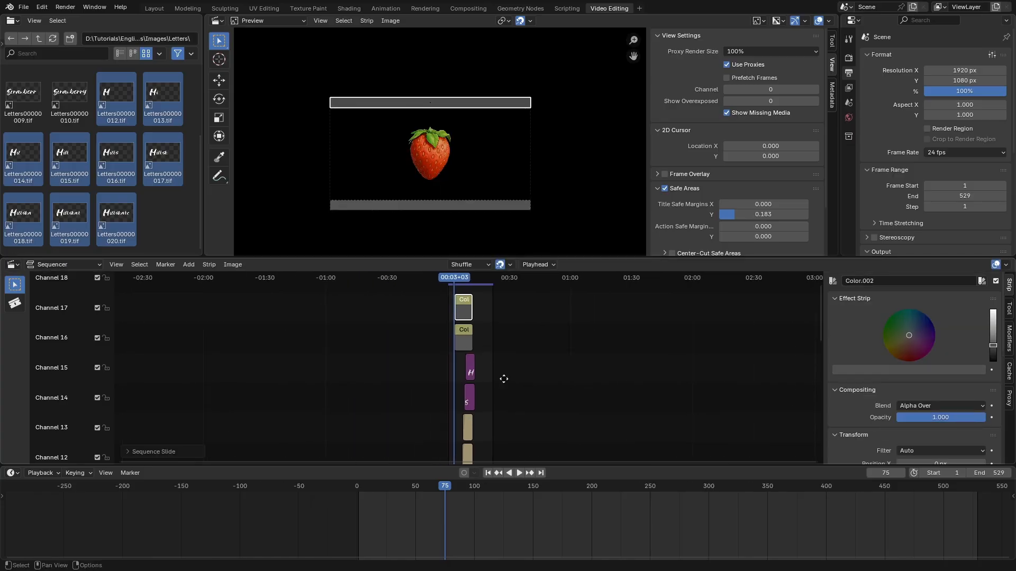
{"action": "middle_click_drag", "start_coordinate": [504, 377], "coordinate": [441, 357]}
{"action": "scroll", "coordinate": [441, 357], "scroll_direction": "up", "scroll_amount": 2}
{"action": "left_click_drag", "start_coordinate": [819, 357], "coordinate": [817, 436]}
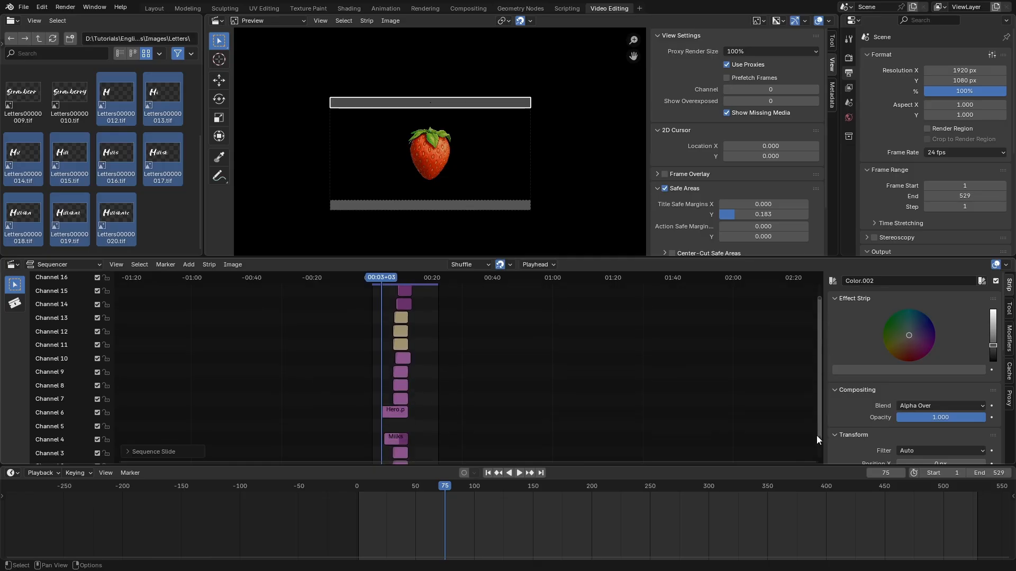
{"action": "left_click_drag", "start_coordinate": [487, 449], "coordinate": [335, 273]}
{"action": "scroll", "coordinate": [381, 437], "scroll_direction": "up", "scroll_amount": 6}
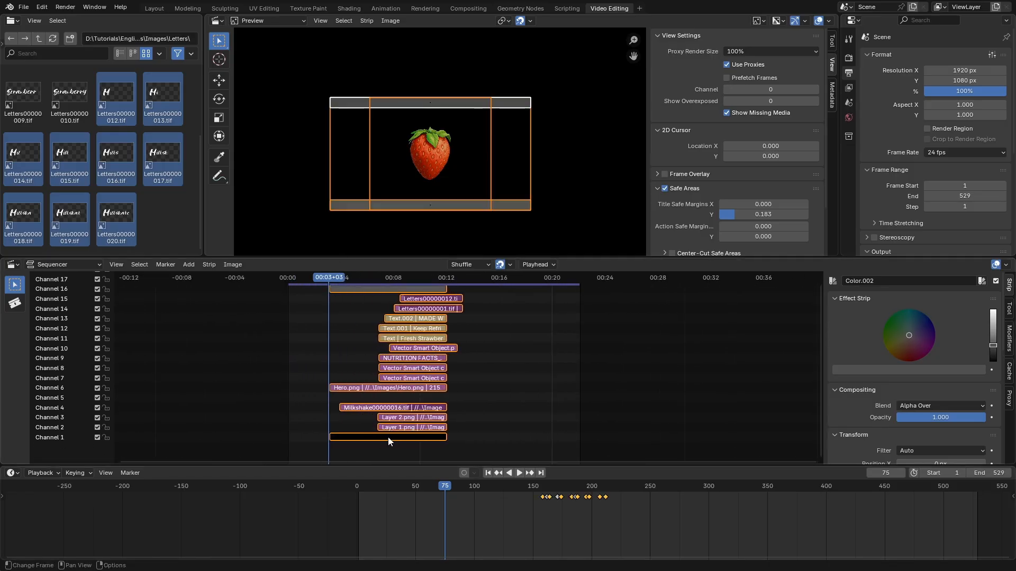
{"action": "key", "text": "g"}
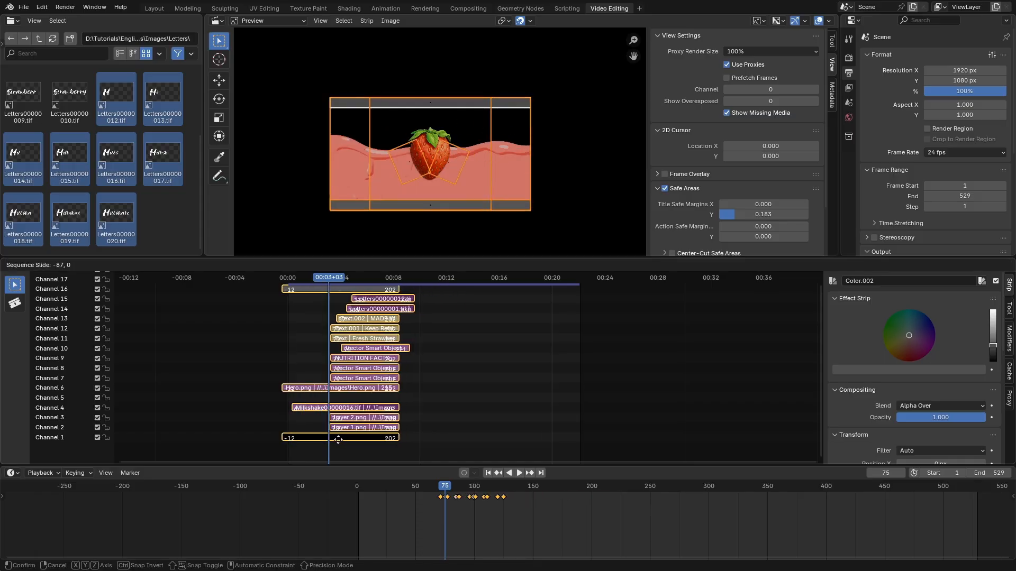
{"action": "left_click", "coordinate": [347, 440]}
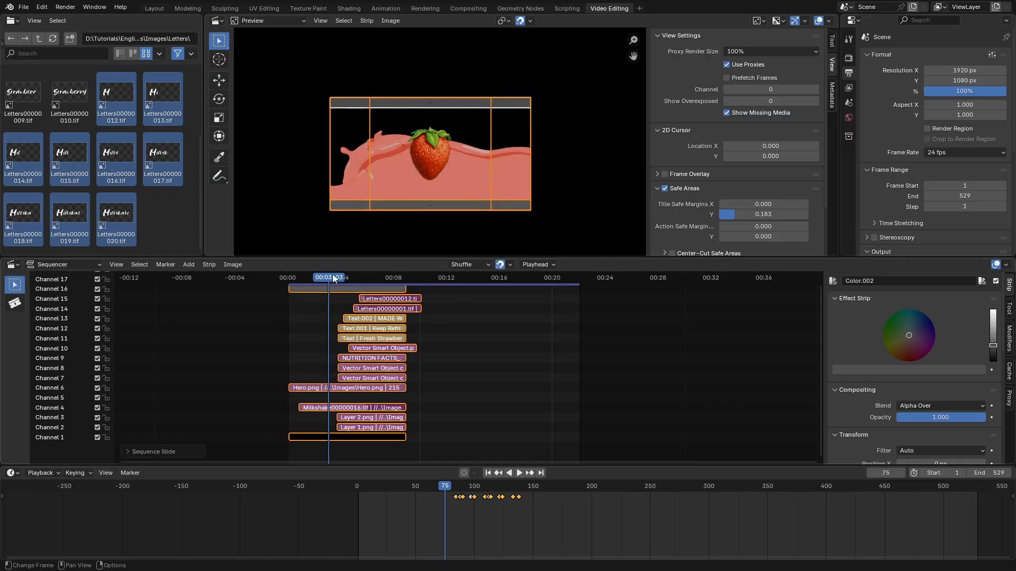
Play the animation from the first frame to check the overall timing, and stop playback
{"action": "left_click_drag", "start_coordinate": [325, 281], "coordinate": [284, 283]}
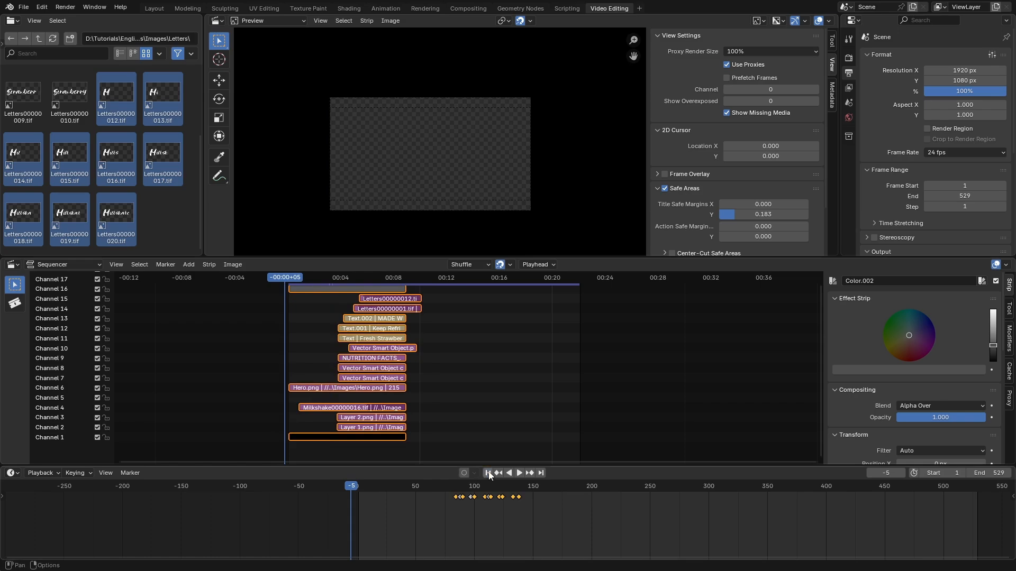
{"action": "left_click", "coordinate": [488, 474]}
{"action": "left_click", "coordinate": [520, 472]}
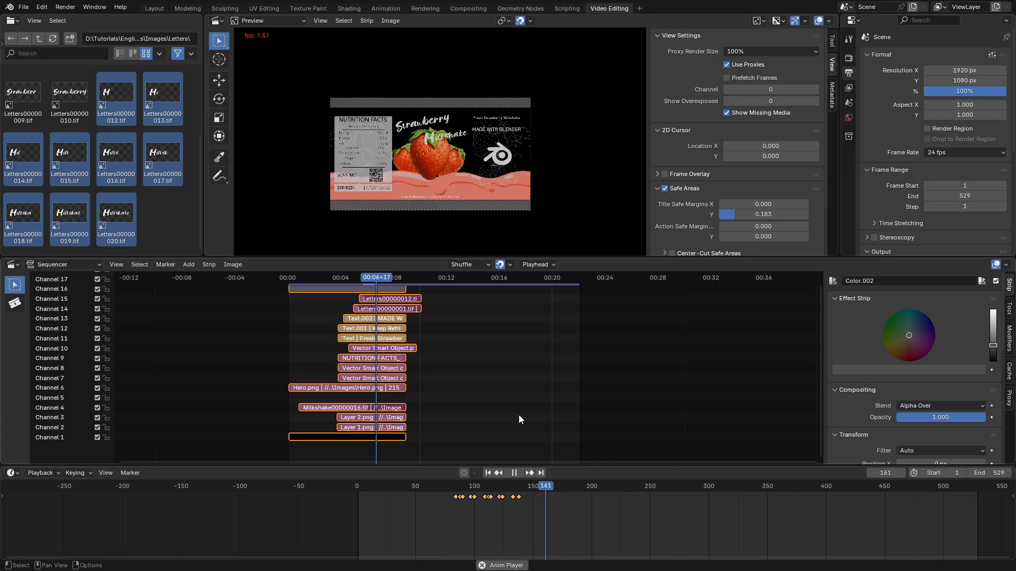
{"action": "left_click", "coordinate": [512, 475]}
Move the playhead to frame 216 and trim the ends of both Letters strips in Channels 14 and 15 to it
{"action": "scroll", "coordinate": [464, 339], "scroll_direction": "up", "scroll_amount": 6}
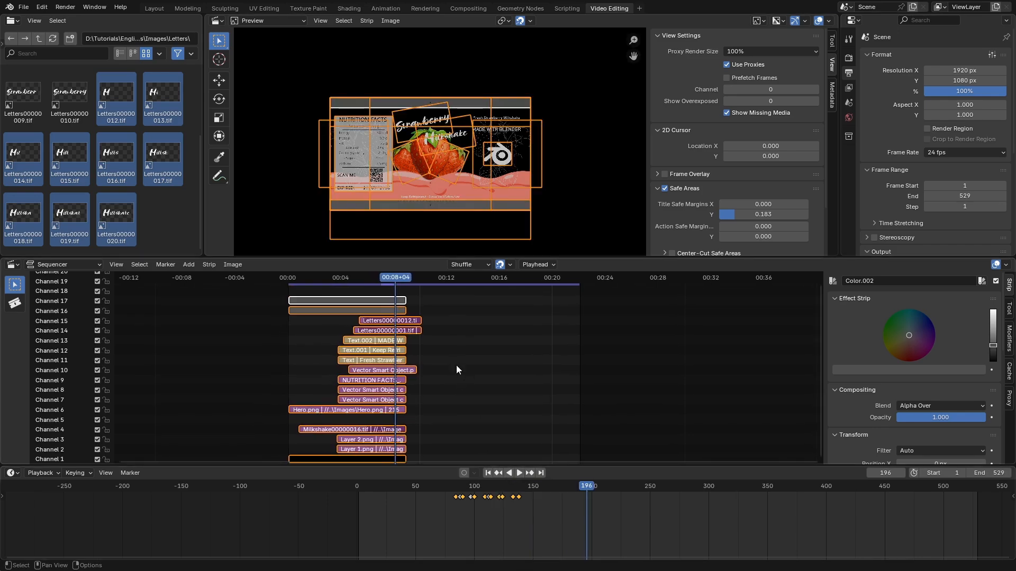
{"action": "left_click", "coordinate": [418, 322]}
{"action": "scroll", "coordinate": [419, 326], "scroll_direction": "up", "scroll_amount": 5}
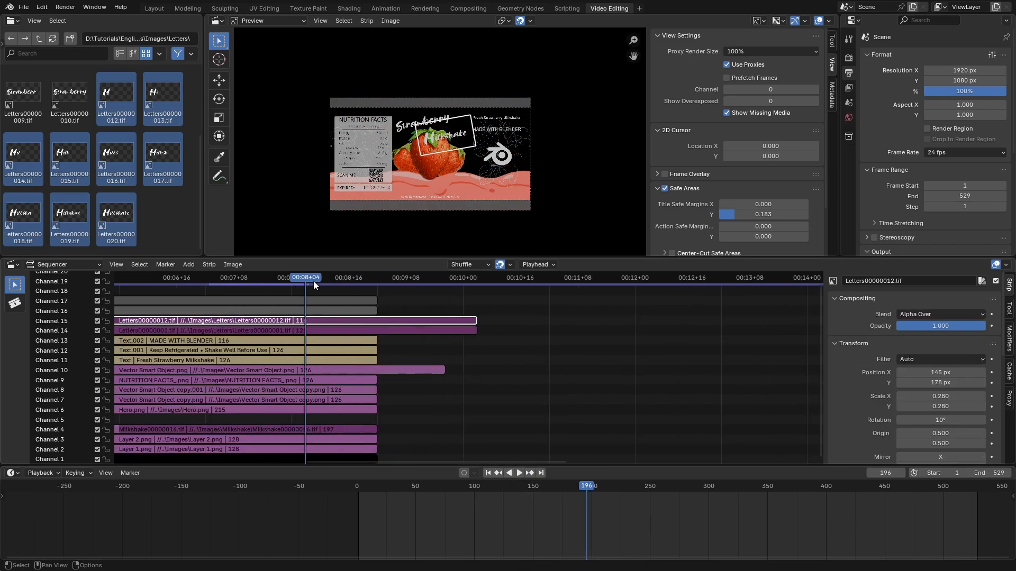
{"action": "left_click_drag", "start_coordinate": [313, 281], "coordinate": [376, 291]}
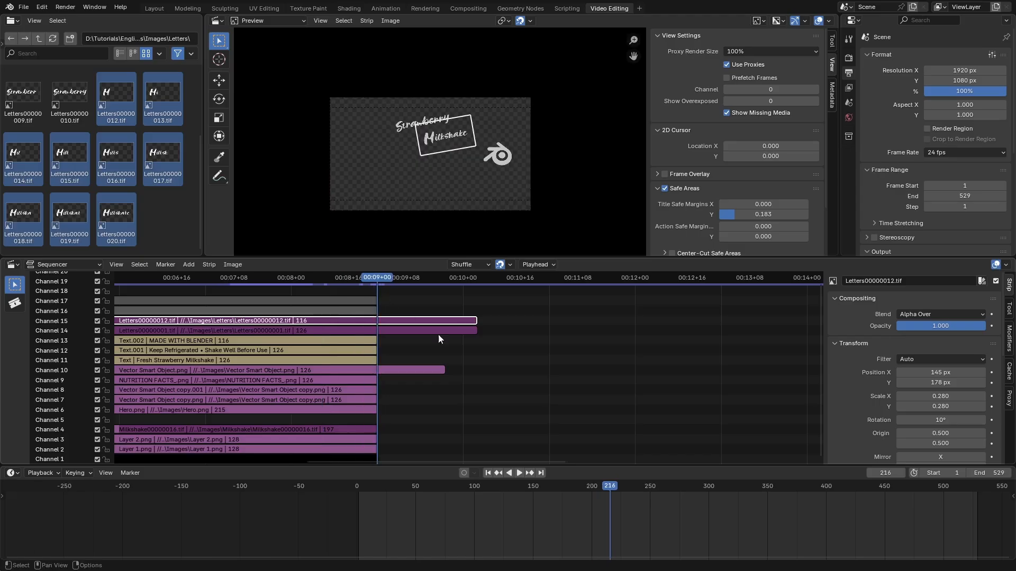
{"action": "left_click_drag", "start_coordinate": [476, 319], "coordinate": [376, 331]}
Trim the end of the Vector Smart Object.png strip in Channel 10 to the playhead at frame 216
{"action": "left_click", "coordinate": [388, 371]}
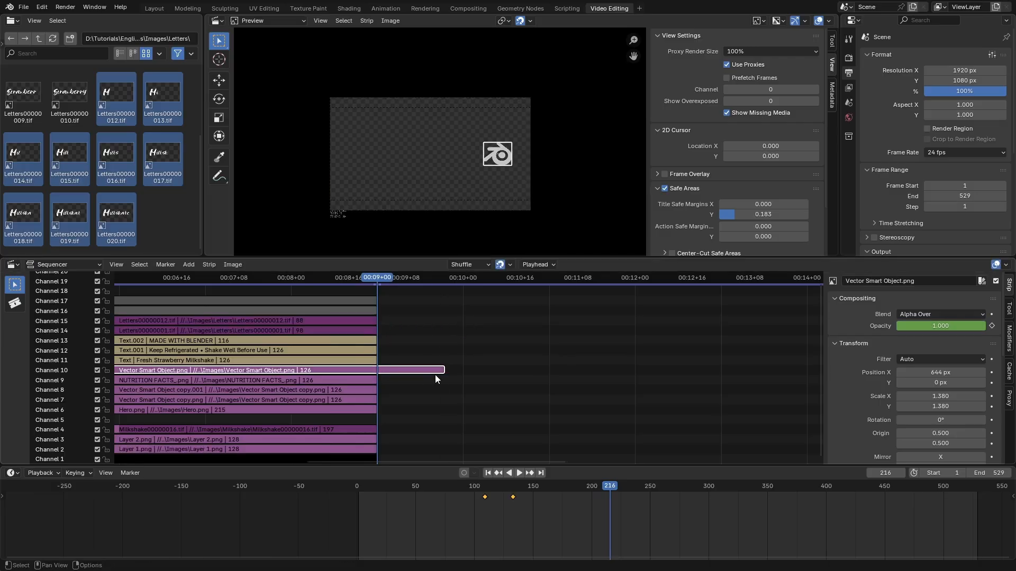
{"action": "left_click_drag", "start_coordinate": [442, 371], "coordinate": [376, 371]}
{"action": "scroll", "coordinate": [409, 365], "scroll_direction": "down", "scroll_amount": 8}
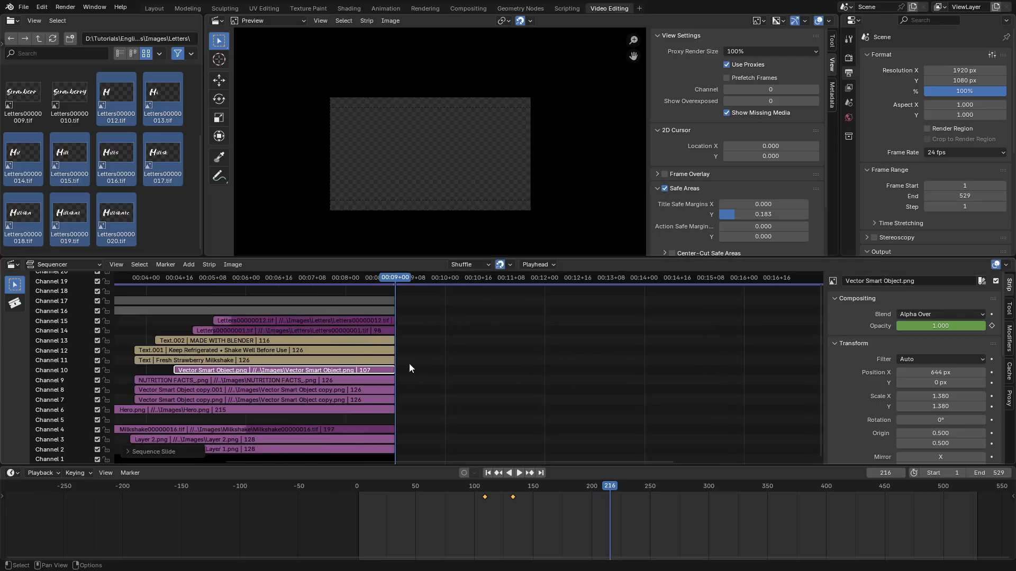
{"action": "scroll", "coordinate": [413, 381], "scroll_direction": "down", "scroll_amount": 2}
{"action": "scroll", "coordinate": [417, 395], "scroll_direction": "up", "scroll_amount": 5}
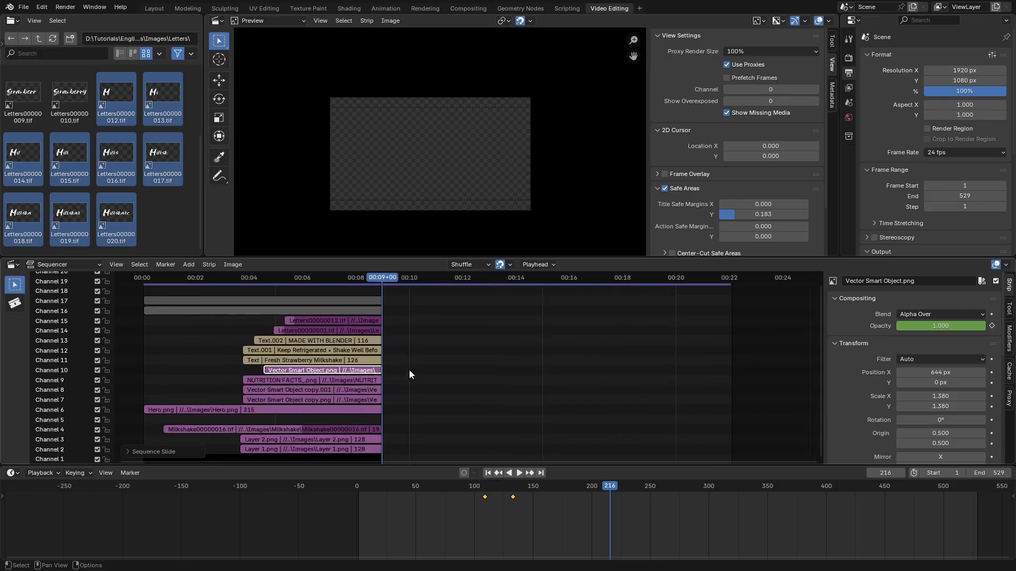
Darken the Color.002 and Color.001 strips to black and move the playhead to frame 131
{"action": "left_click", "coordinate": [371, 300]}
{"action": "left_click_drag", "start_coordinate": [992, 351], "coordinate": [993, 362]}
{"action": "left_click", "coordinate": [303, 310]}
{"action": "left_click", "coordinate": [288, 278]}
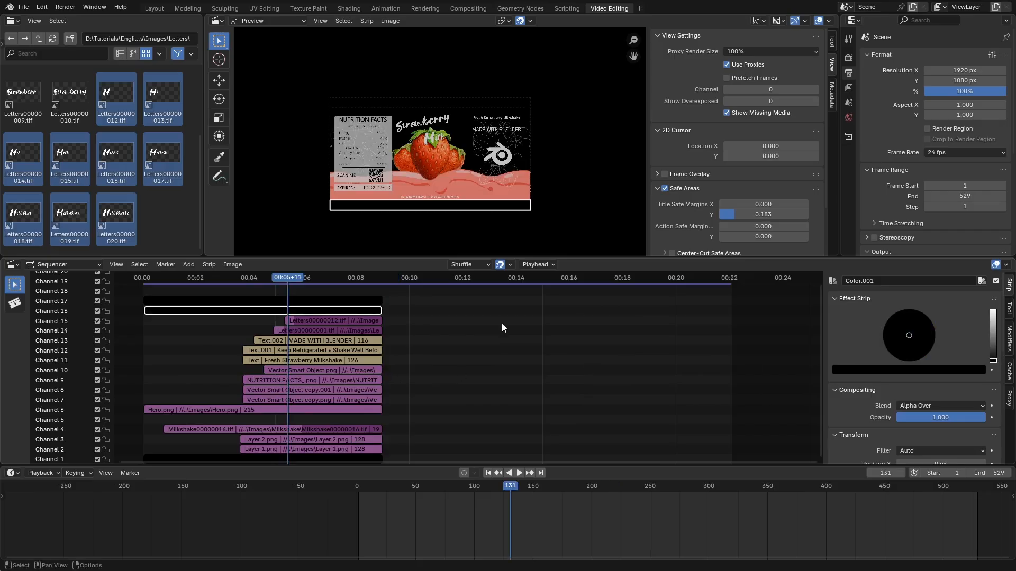
Examine the black bar along the label's lower edge and how it meets the milkshake in the preview
{"action": "scroll", "coordinate": [504, 333], "scroll_direction": "down", "scroll_amount": 2}
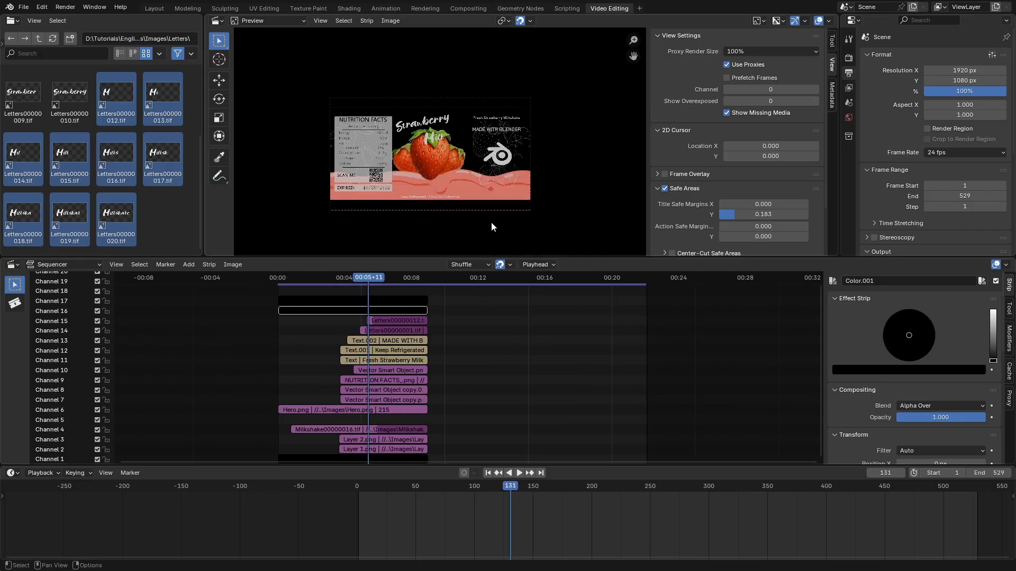
{"action": "scroll", "coordinate": [494, 206], "scroll_direction": "up", "scroll_amount": 8}
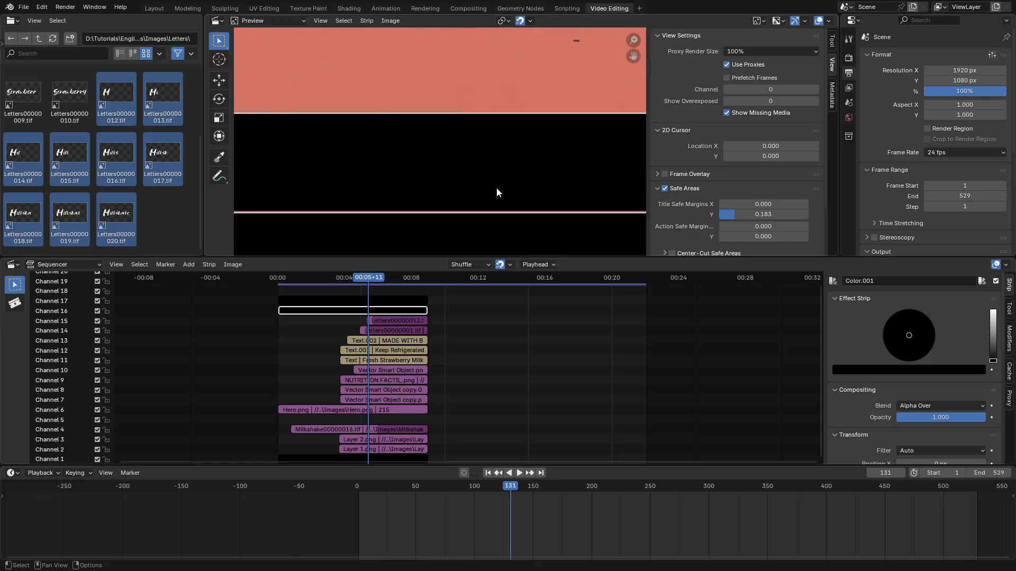
{"action": "scroll", "coordinate": [497, 188], "scroll_direction": "down", "scroll_amount": 4}
{"action": "scroll", "coordinate": [539, 195], "scroll_direction": "down", "scroll_amount": 3}
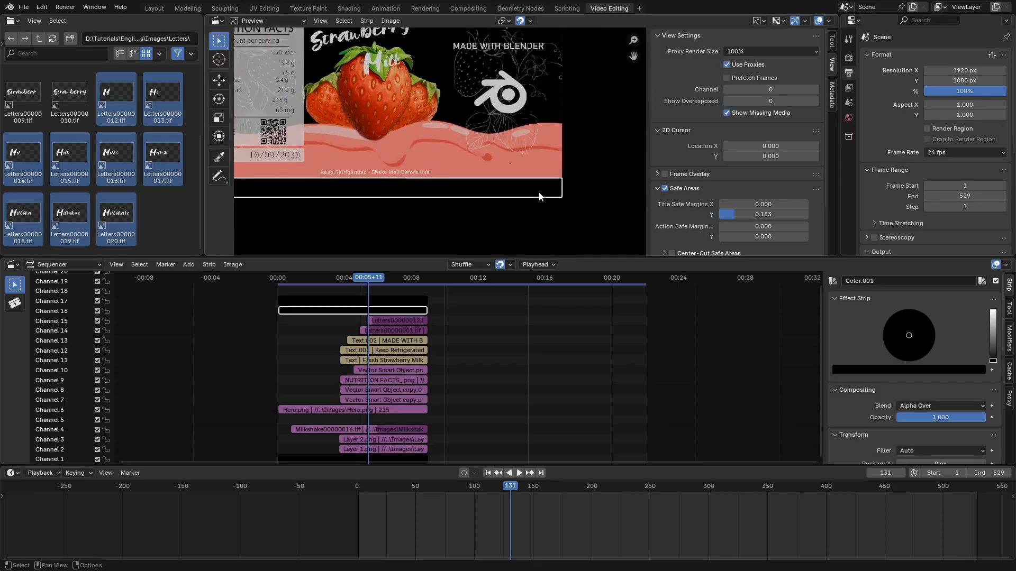
{"action": "scroll", "coordinate": [581, 204], "scroll_direction": "up", "scroll_amount": 8}
{"action": "scroll", "coordinate": [561, 205], "scroll_direction": "down", "scroll_amount": 7}
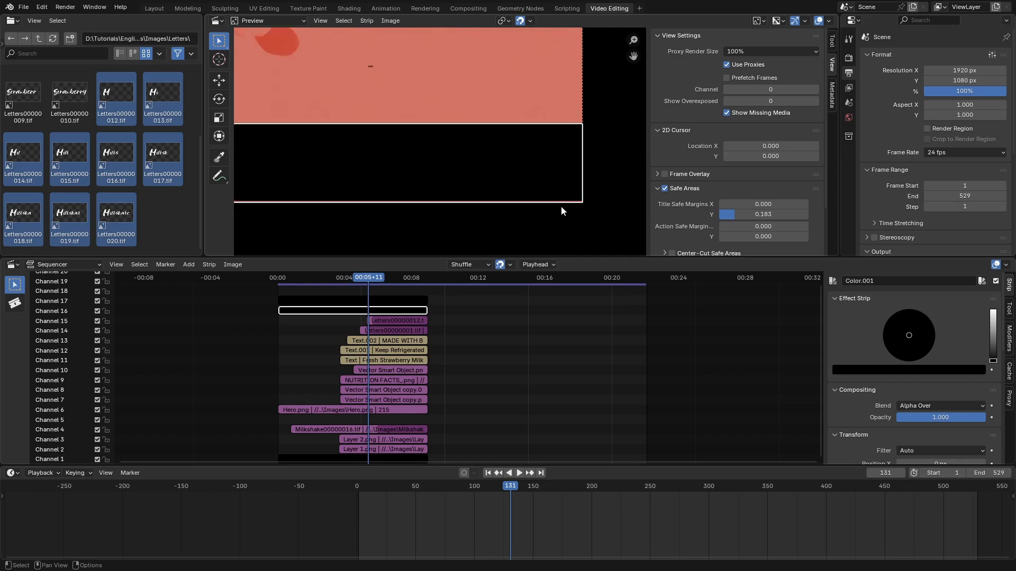
{"action": "scroll", "coordinate": [559, 207], "scroll_direction": "up", "scroll_amount": 2}
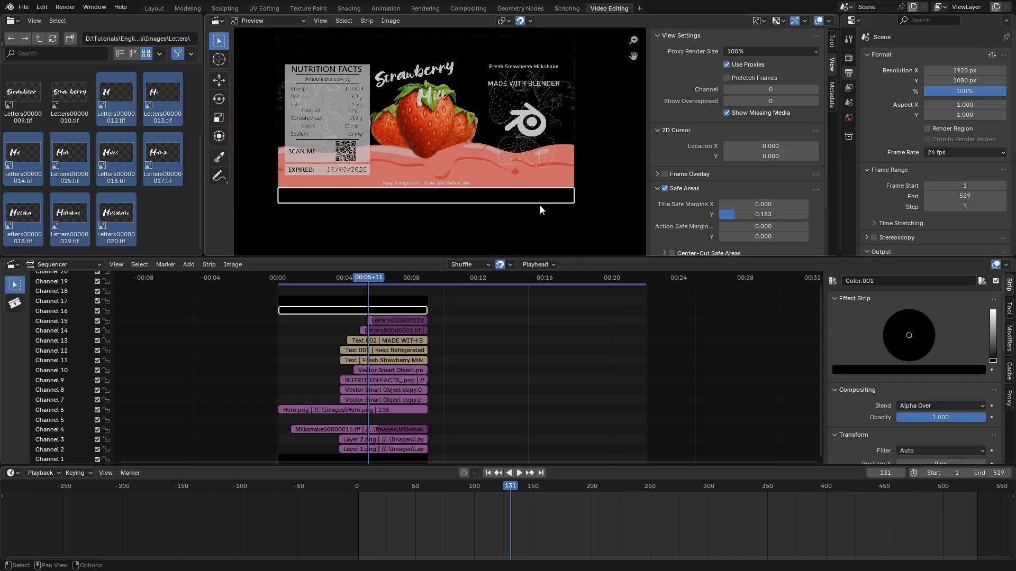
{"action": "scroll", "coordinate": [556, 204], "scroll_direction": "down", "scroll_amount": 2}
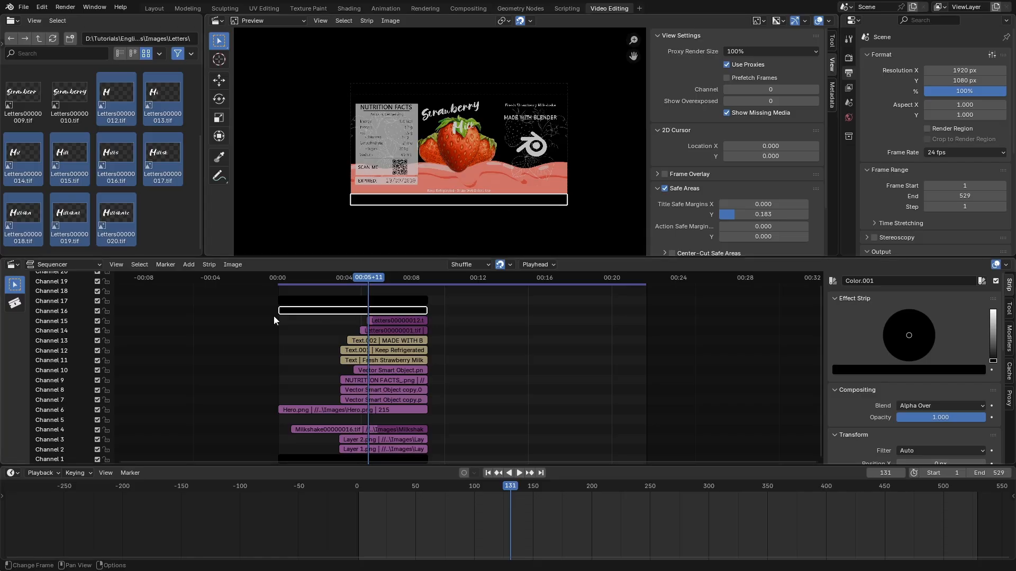
Disable Channels 17 and 16 and delete the Color.001 and Color.002 strips in them
{"action": "left_click", "coordinate": [97, 301]}
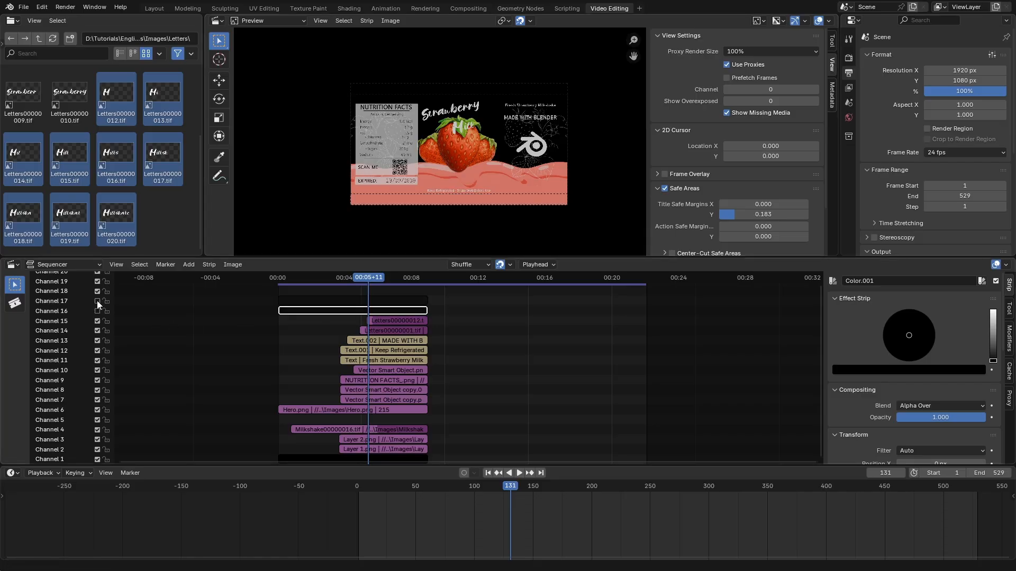
{"action": "left_click", "coordinate": [97, 311]}
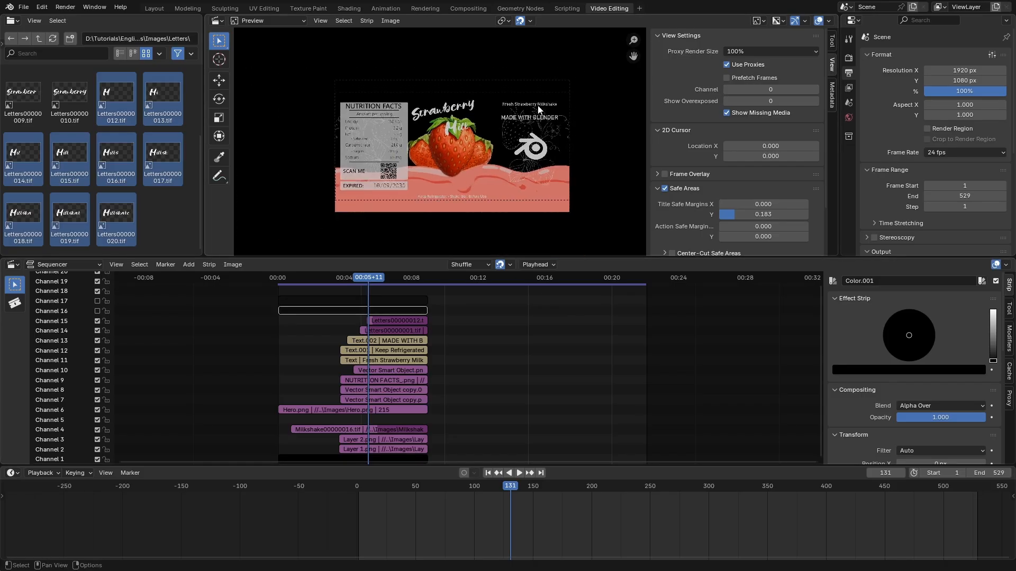
{"action": "scroll", "coordinate": [547, 120], "scroll_direction": "up", "scroll_amount": 2}
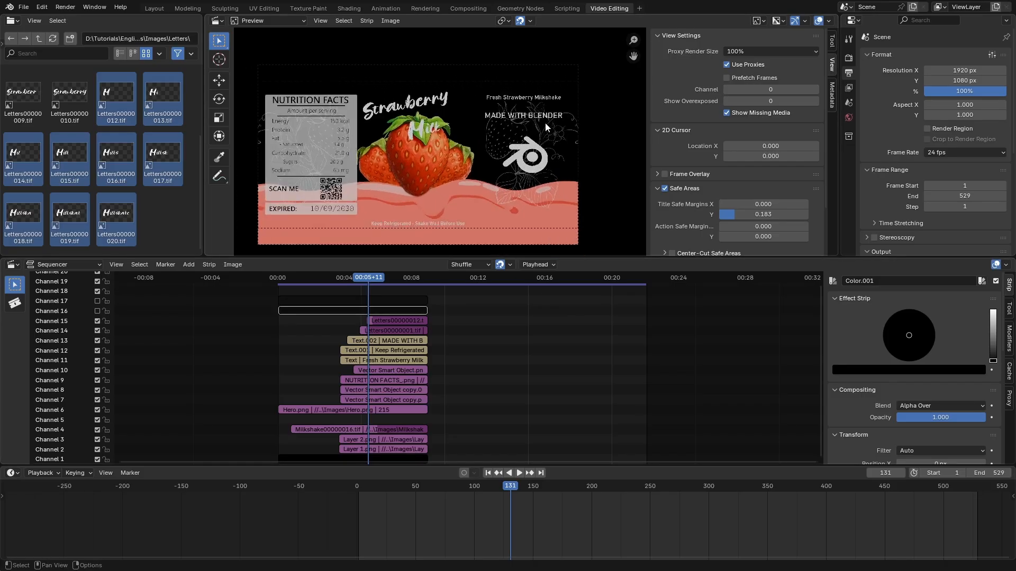
{"action": "left_click", "coordinate": [412, 301]}
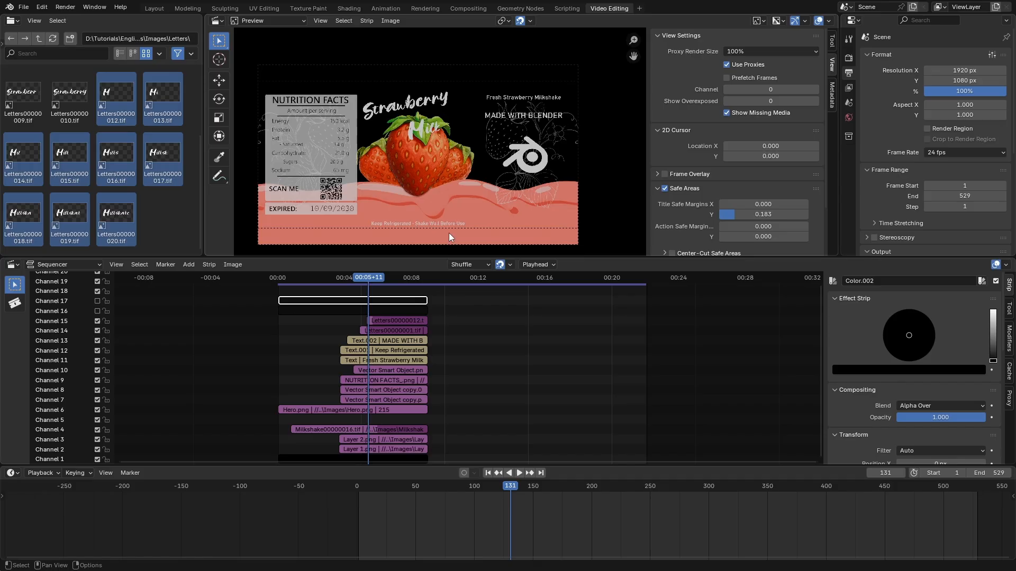
{"action": "left_click", "coordinate": [411, 311]}
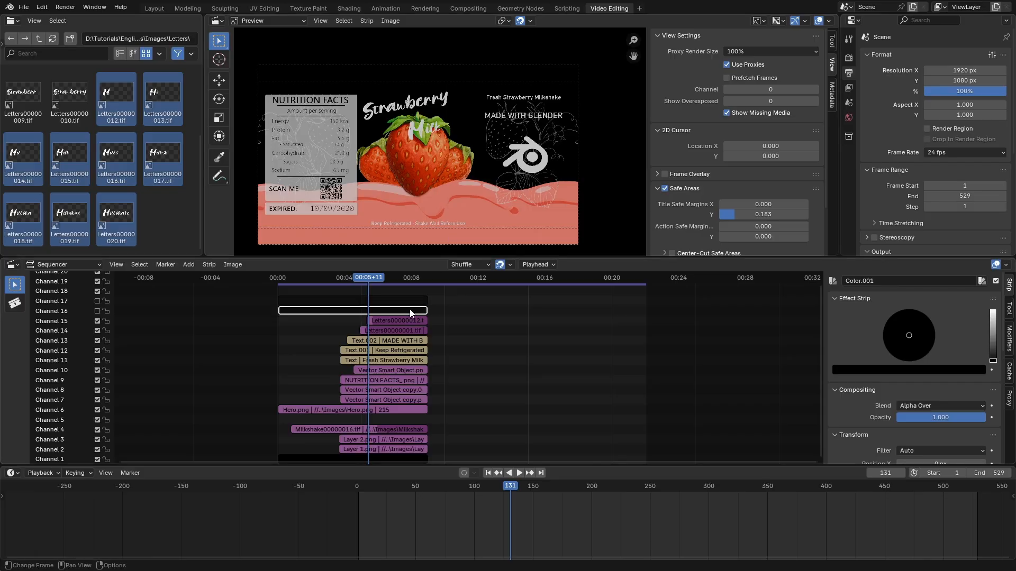
{"action": "key", "text": "Delete"}
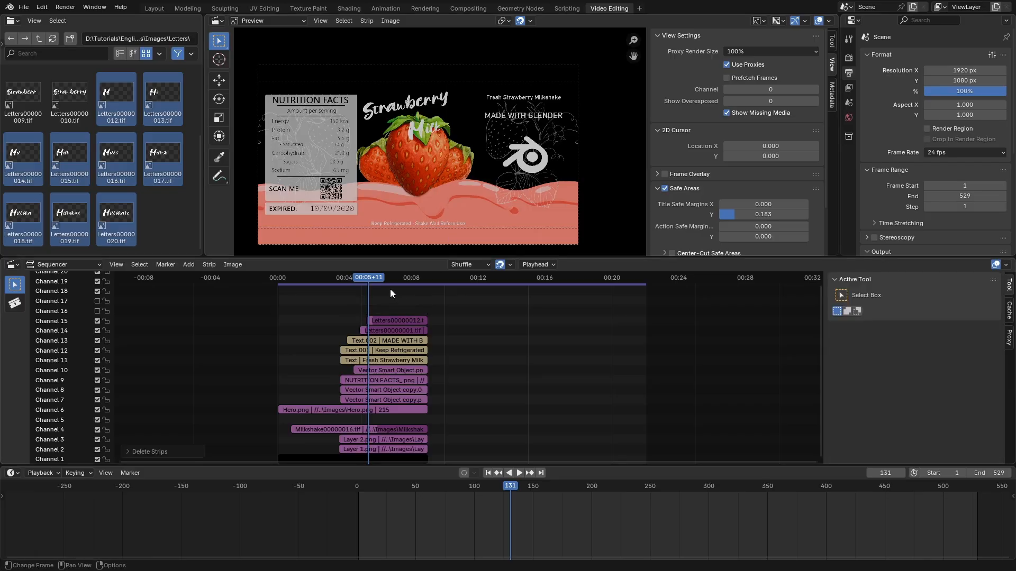
Scrub to frame 34 to check the milkshake splash without the color bars
{"action": "mouse_move", "coordinate": [302, 278]}
{"action": "left_mouse_down"}
{"action": "mouse_move", "coordinate": [285, 281]}
{"action": "mouse_move", "coordinate": [301, 280]}
{"action": "left_mouse_up"}
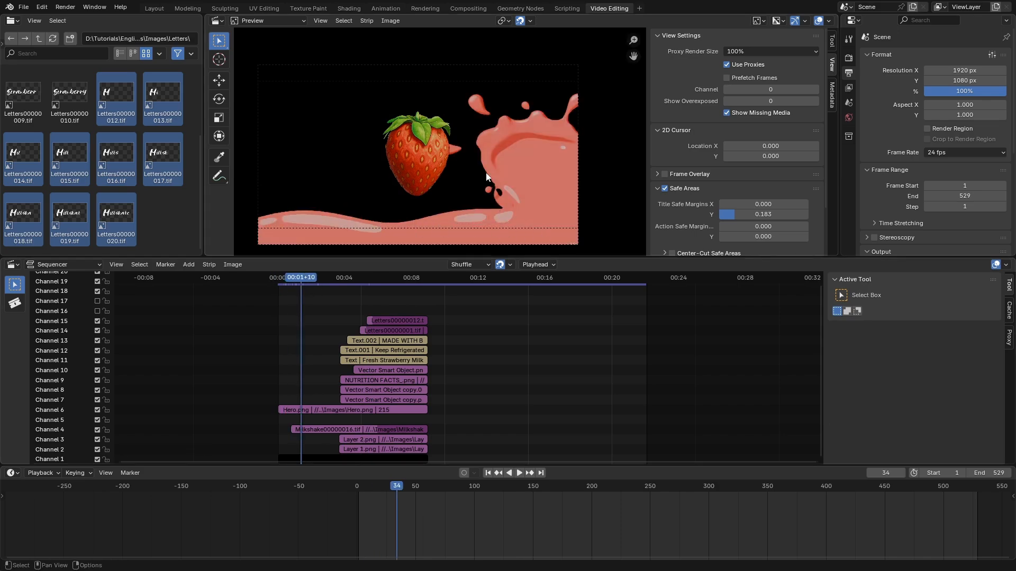
{"action": "scroll", "coordinate": [454, 322], "scroll_direction": "down", "scroll_amount": 3}
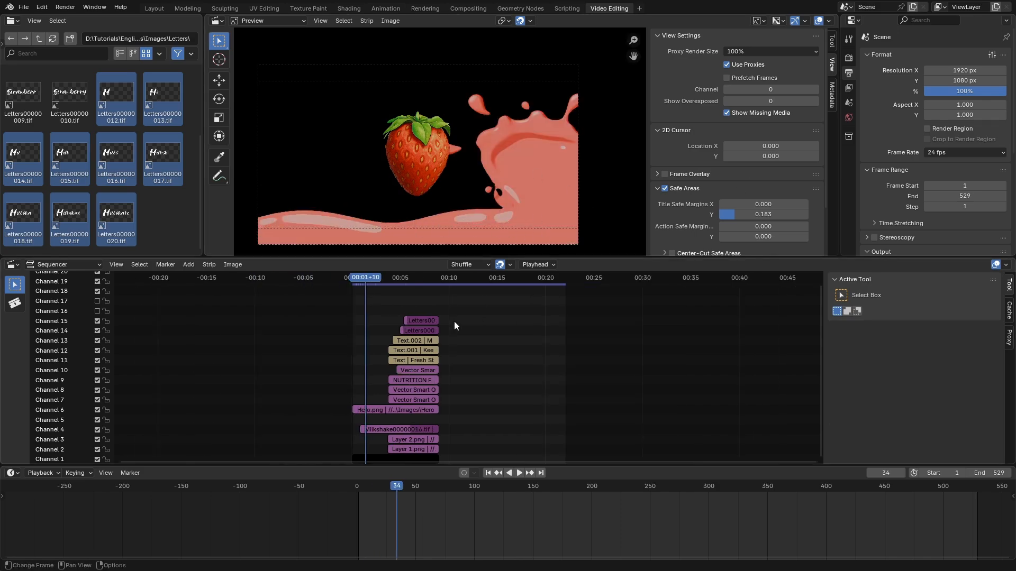
{"action": "scroll", "coordinate": [454, 322], "scroll_direction": "down", "scroll_amount": 3}
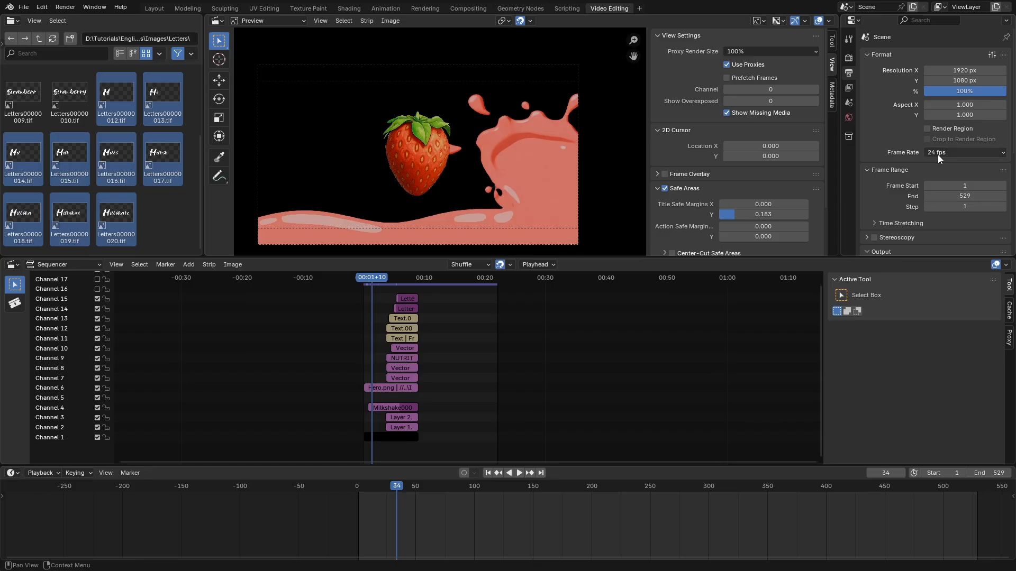
Browse for the render output path and open the Project files folder inside the bookmarked Beverage Animation Tutorial folder
{"action": "scroll", "coordinate": [900, 143], "scroll_direction": "down", "scroll_amount": 8}
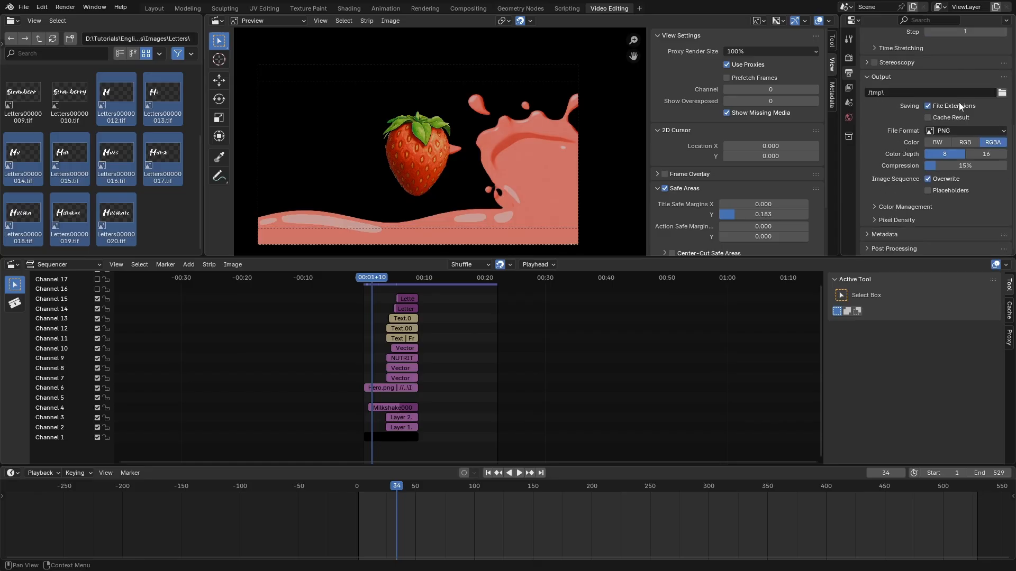
{"action": "left_click", "coordinate": [1002, 92]}
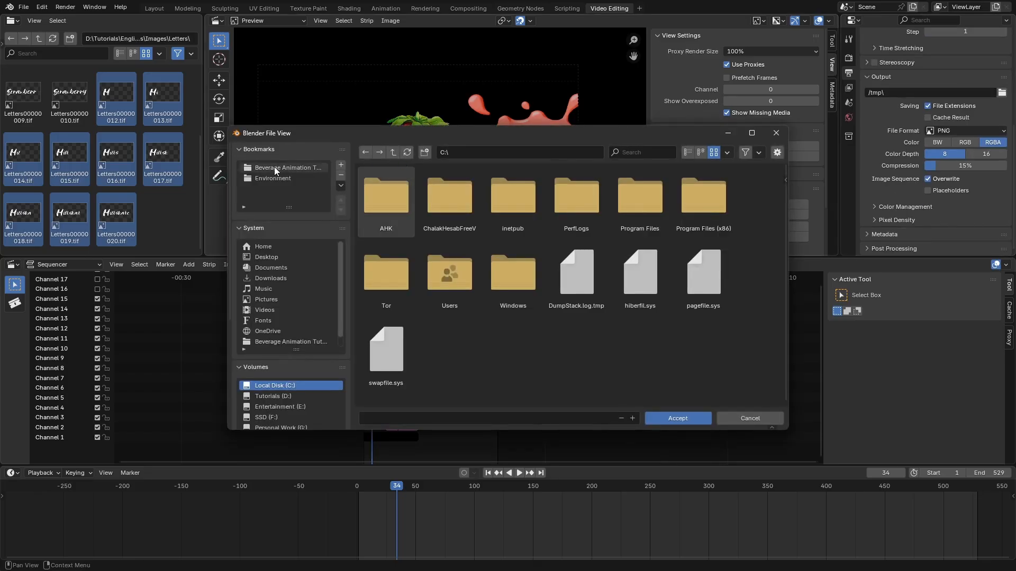
{"action": "left_click", "coordinate": [274, 168]}
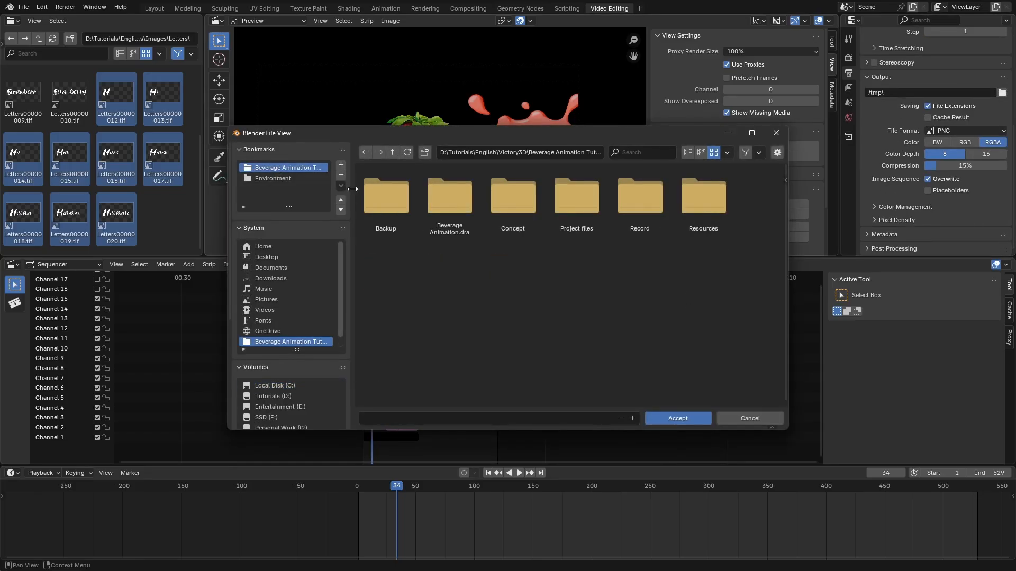
{"action": "double_click", "coordinate": [583, 201]}
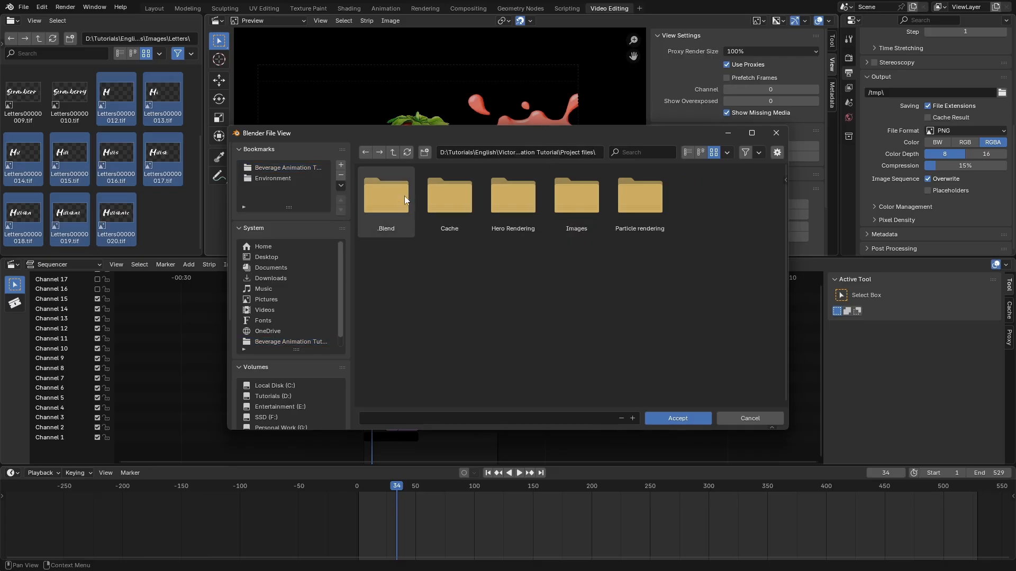
Create a folder named Label in Project files and set it as the render output folder
{"action": "key", "text": "i"}
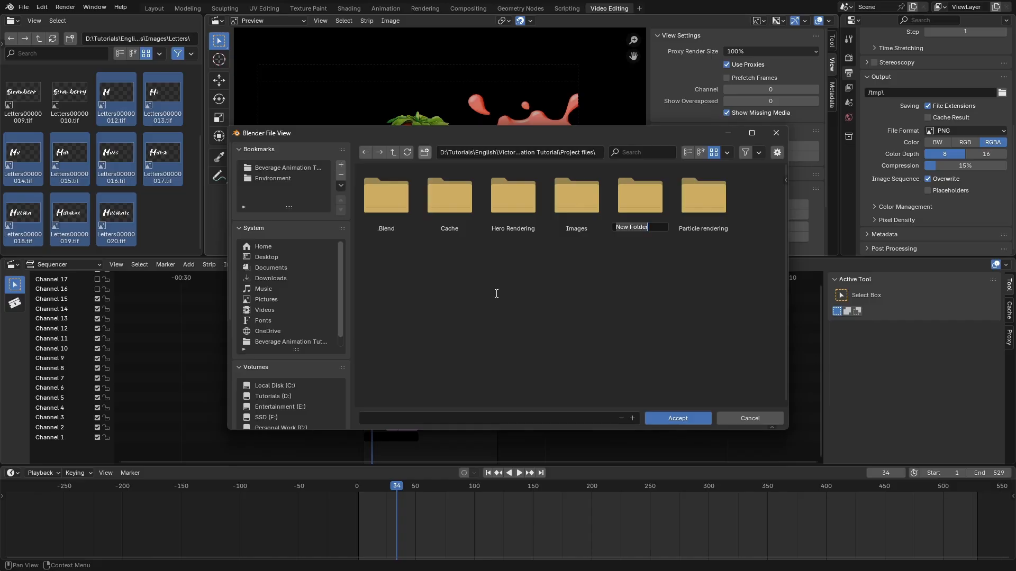
{"action": "type", "text": "LA"}
{"action": "key", "text": "Caps_Lock"}
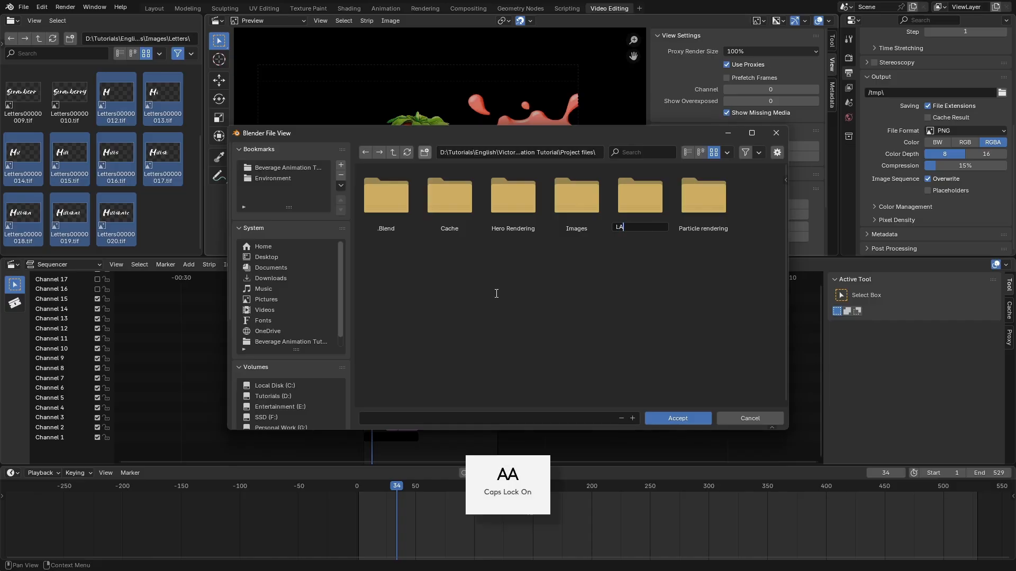
{"action": "key", "text": "Caps_Lock"}
{"action": "key", "text": "BackSpace"}
{"action": "type", "text": "abel"}
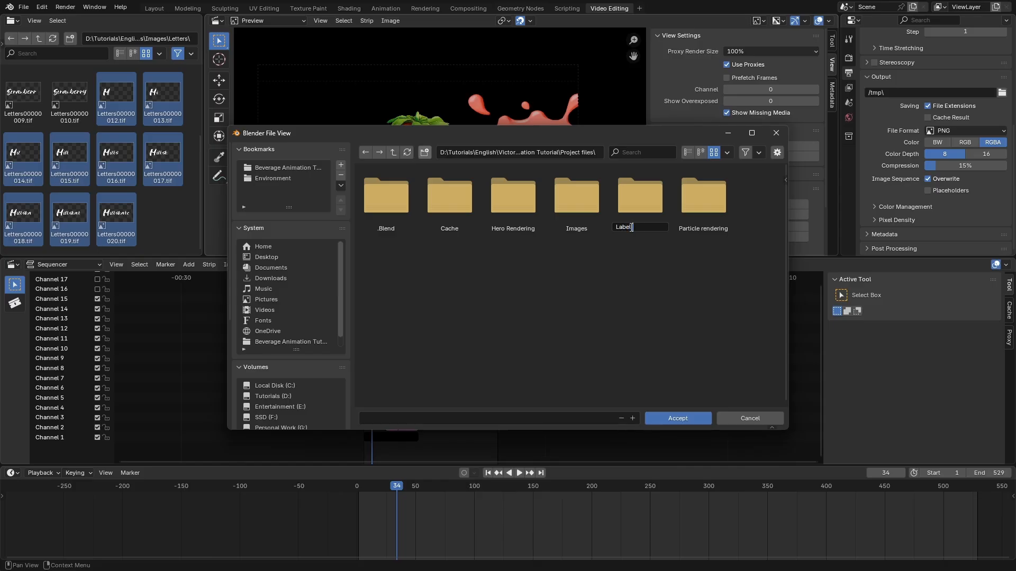
{"action": "key", "text": "Return"}
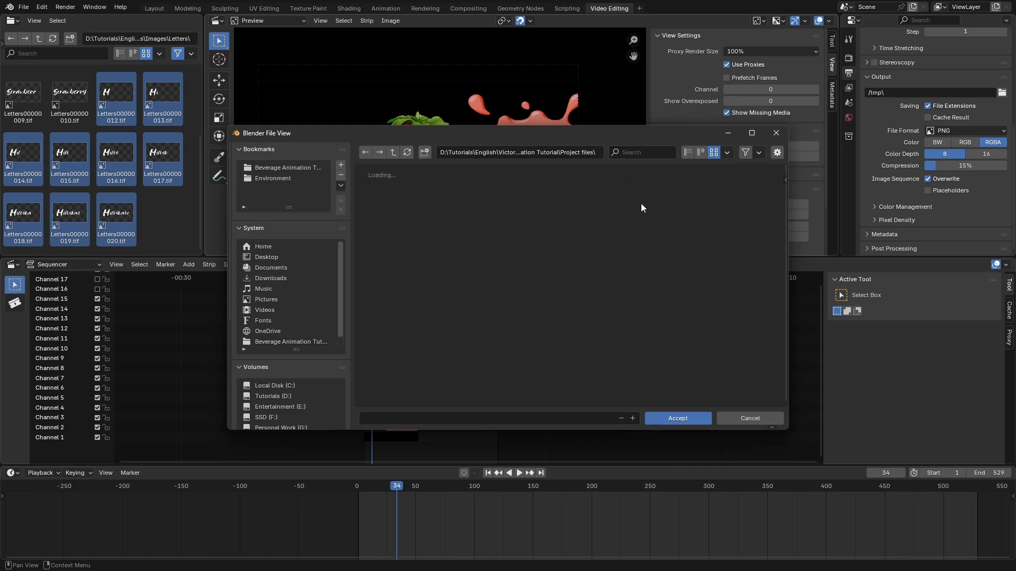
{"action": "double_click", "coordinate": [640, 200]}
{"action": "left_click", "coordinate": [658, 418]}
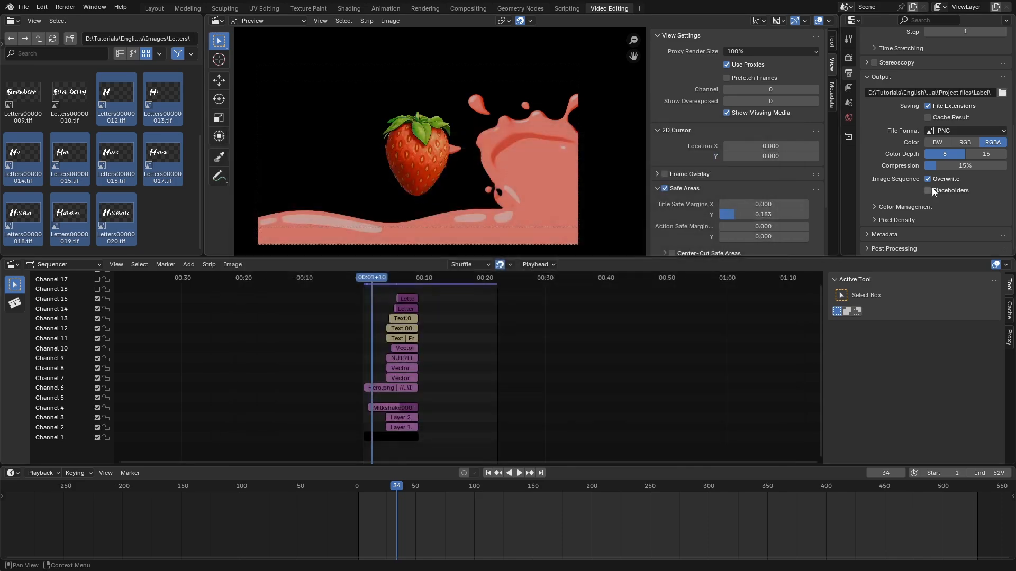
Review the scene's frame range, file format and Cycles render settings
{"action": "scroll", "coordinate": [907, 160], "scroll_direction": "up", "scroll_amount": 2}
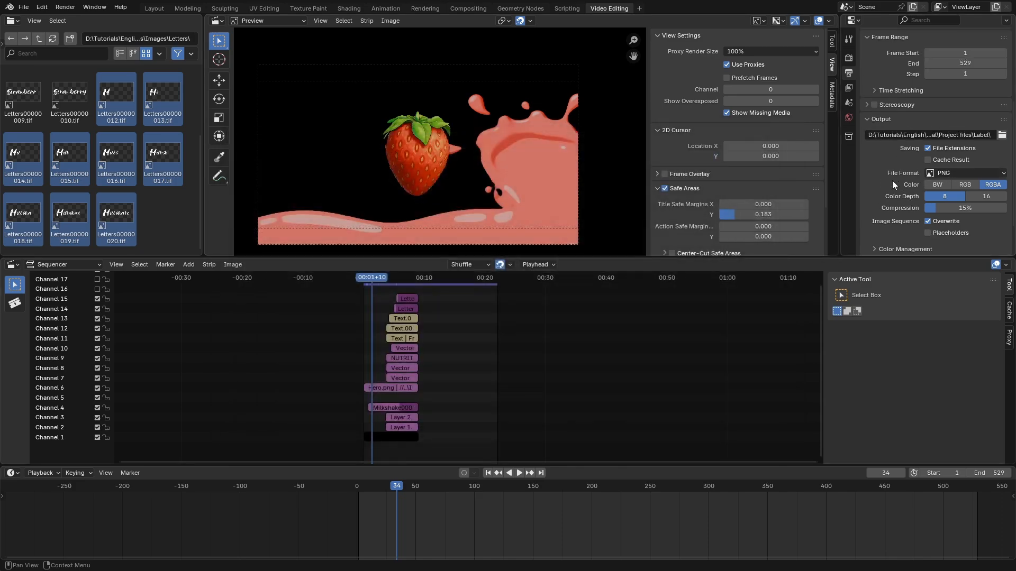
{"action": "scroll", "coordinate": [884, 179], "scroll_direction": "up", "scroll_amount": 5}
{"action": "left_click", "coordinate": [850, 60]}
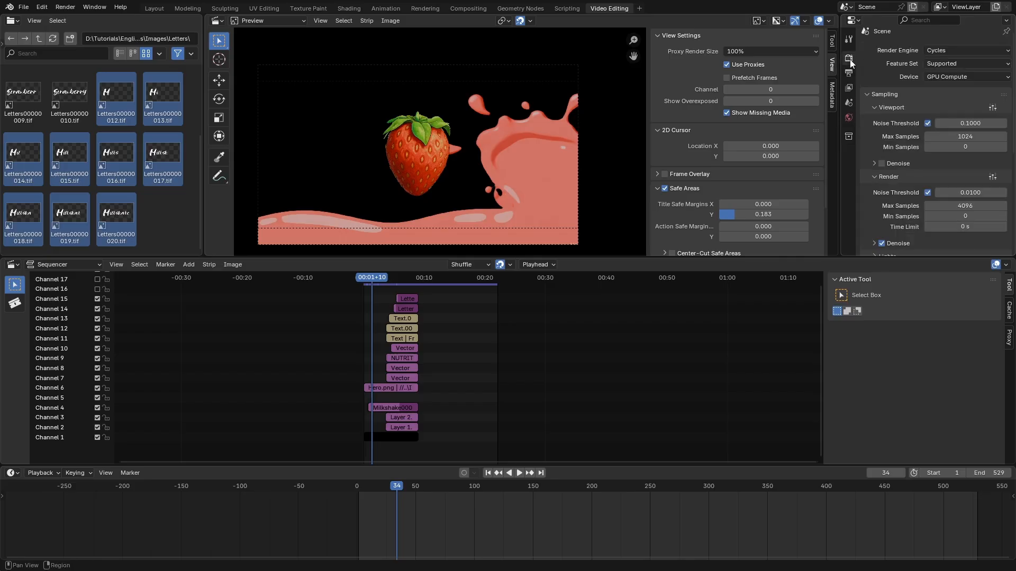
{"action": "left_click", "coordinate": [849, 73]}
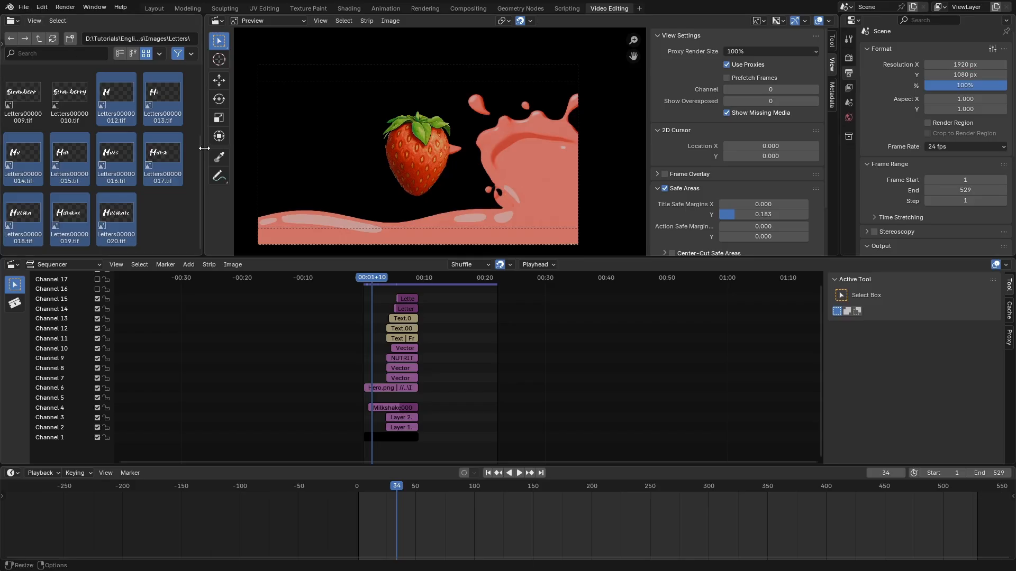
Save the file and render the animation, viewing it in a maximized render window
{"action": "key", "text": "ctrl+s"}
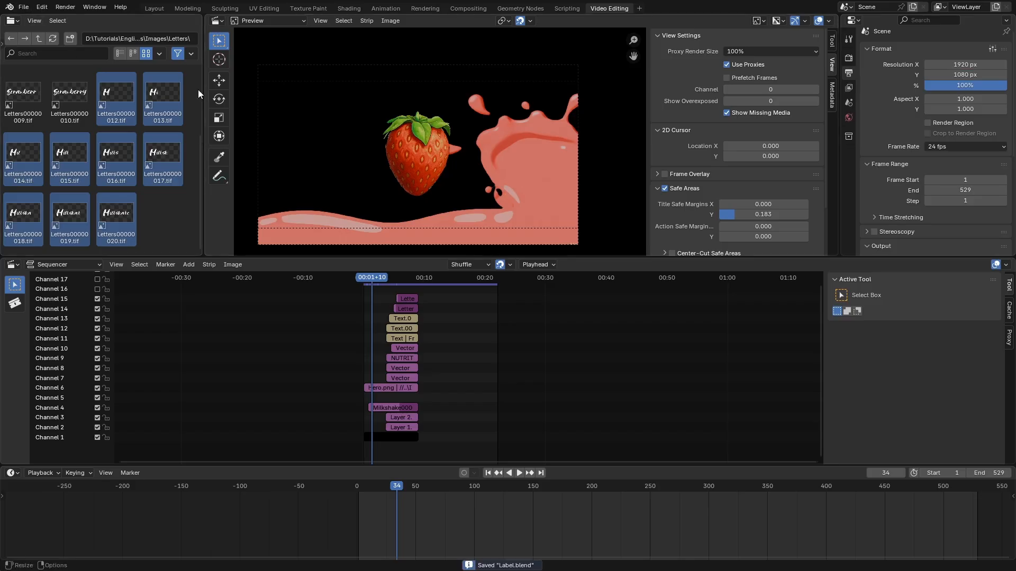
{"action": "left_click", "coordinate": [65, 7]}
{"action": "left_click", "coordinate": [101, 30]}
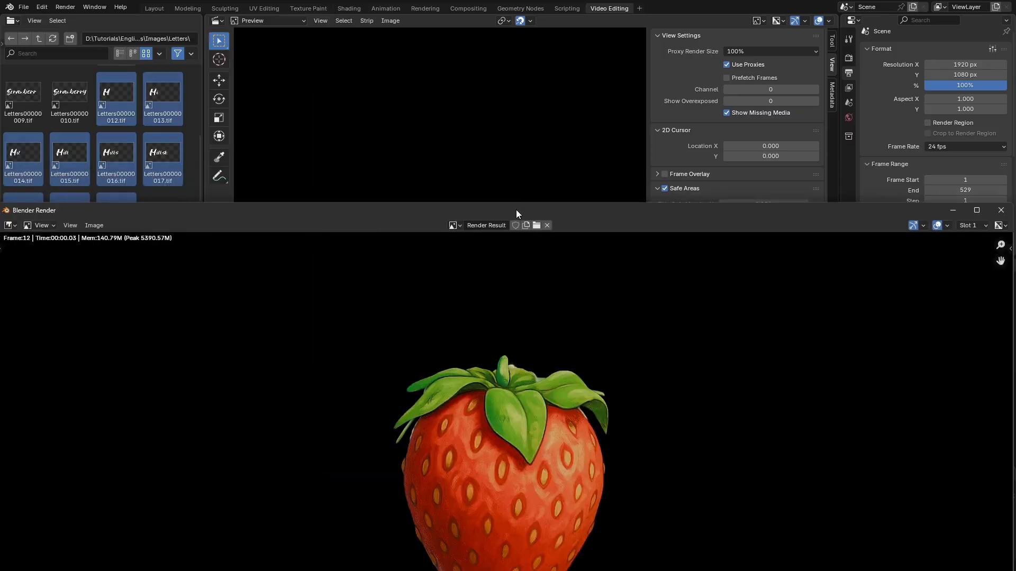
{"action": "left_click_drag", "start_coordinate": [516, 209], "coordinate": [456, 190]}
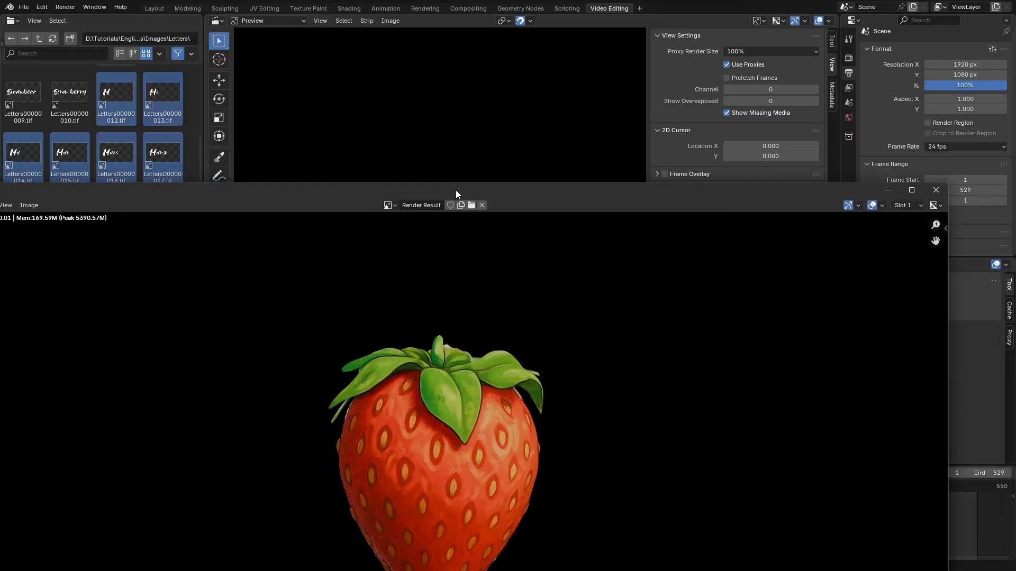
{"action": "double_click", "coordinate": [456, 189]}
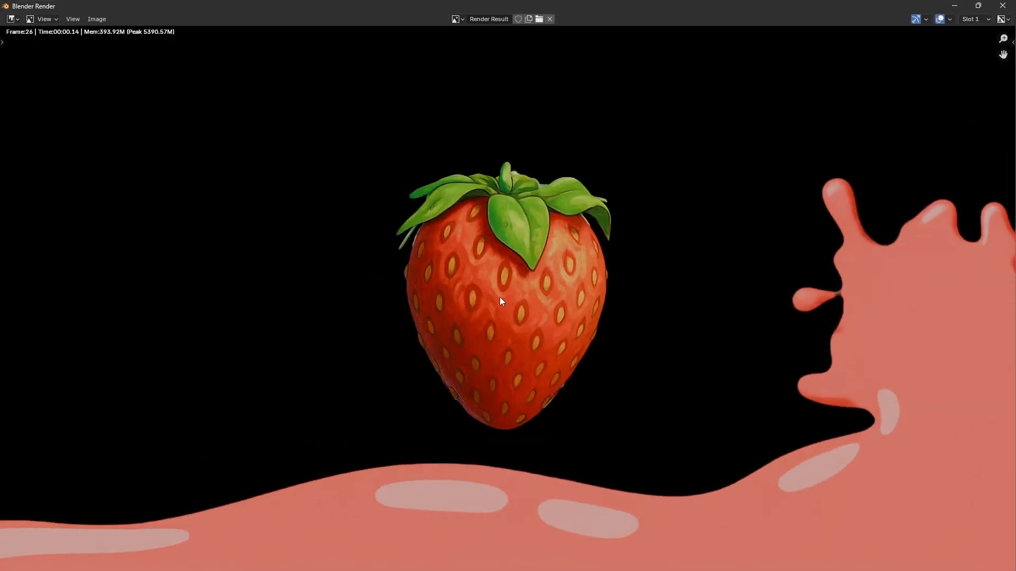